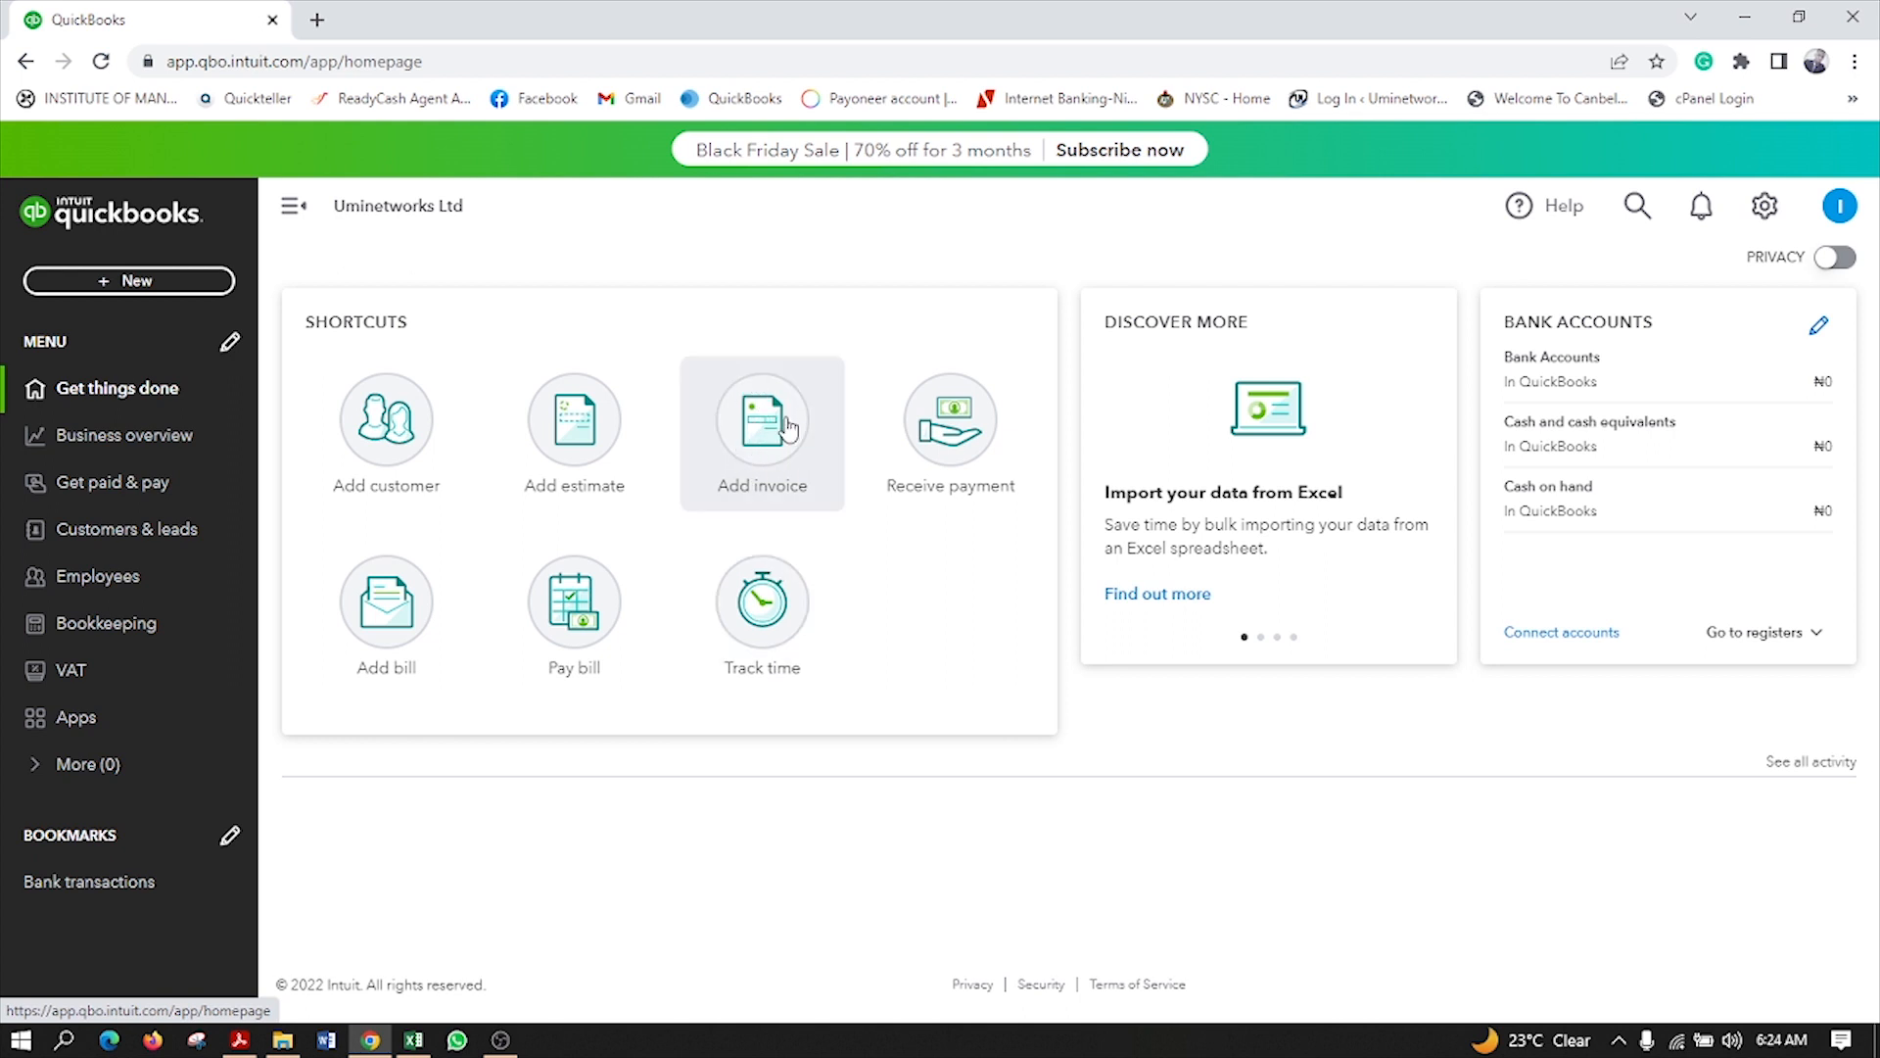
# Step: Start a new invoice and assign it to the first existing customer in the customer list
pyautogui.click(137, 282)
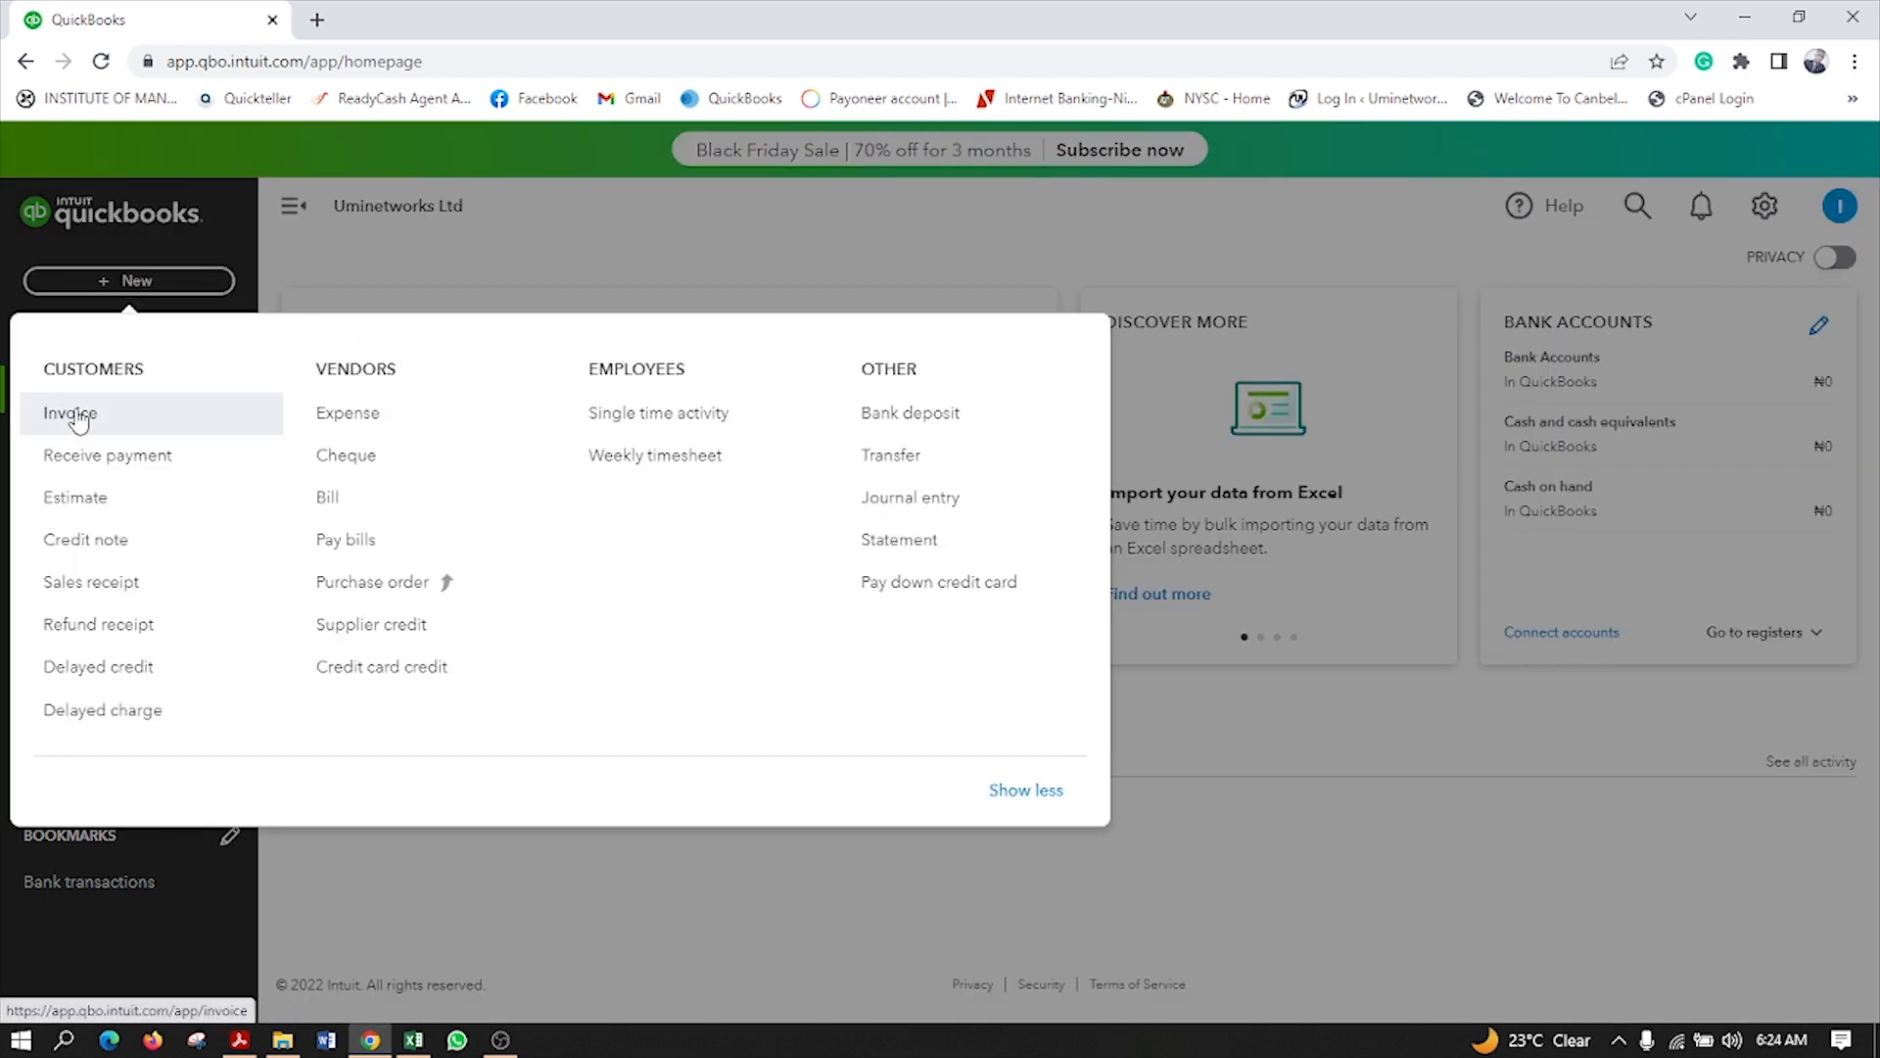
pyautogui.click(70, 420)
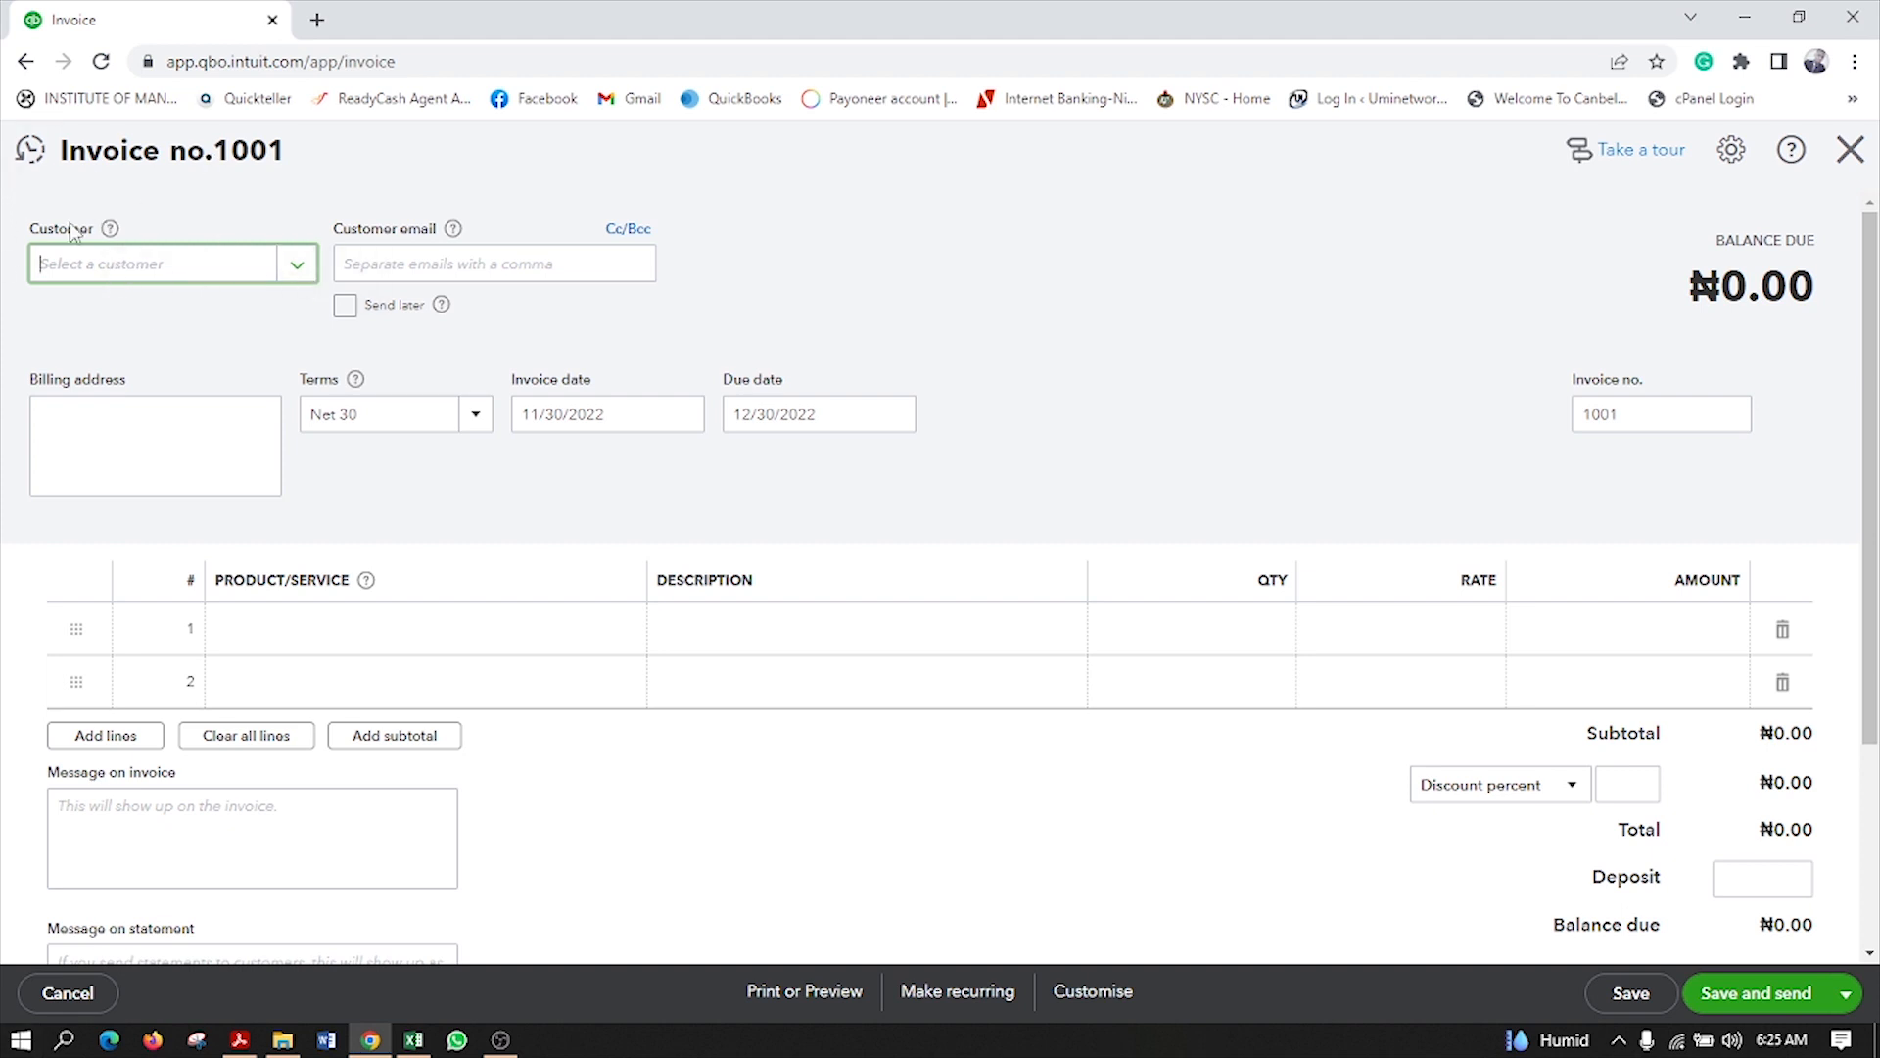
pyautogui.click(296, 270)
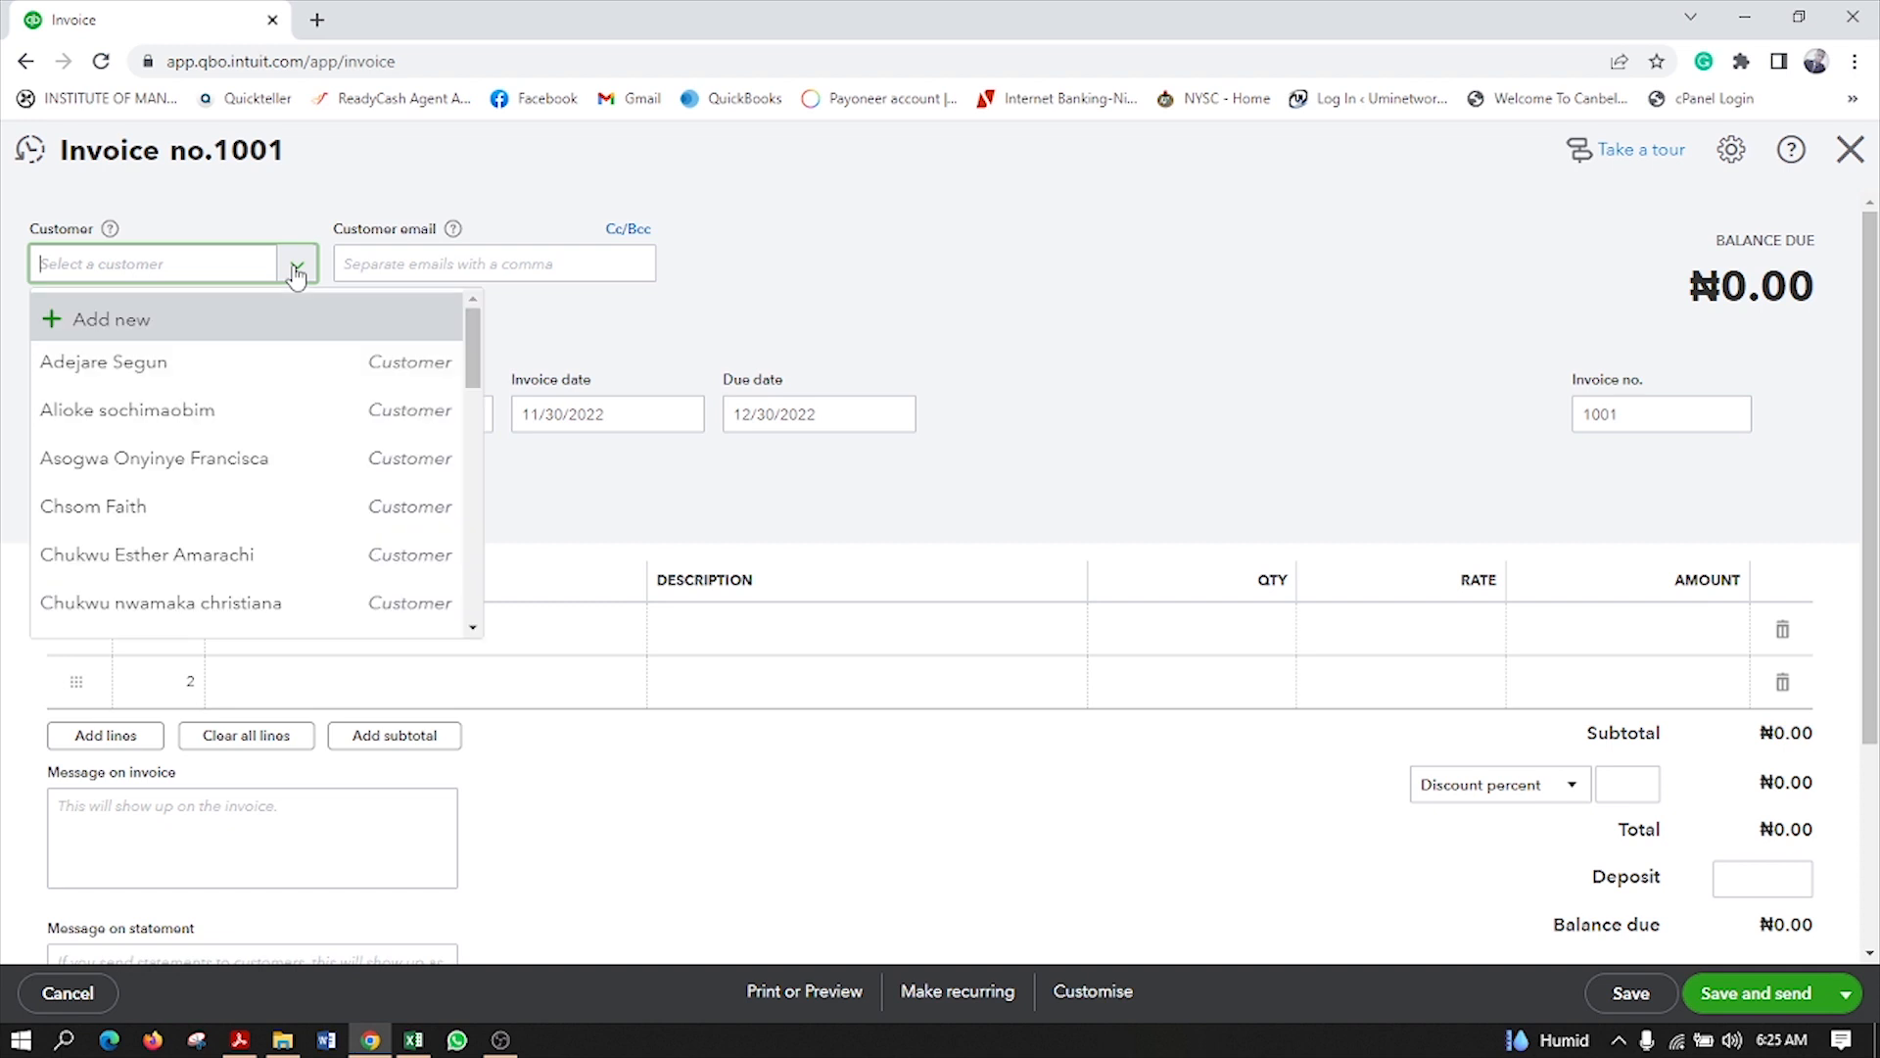
pyautogui.click(101, 382)
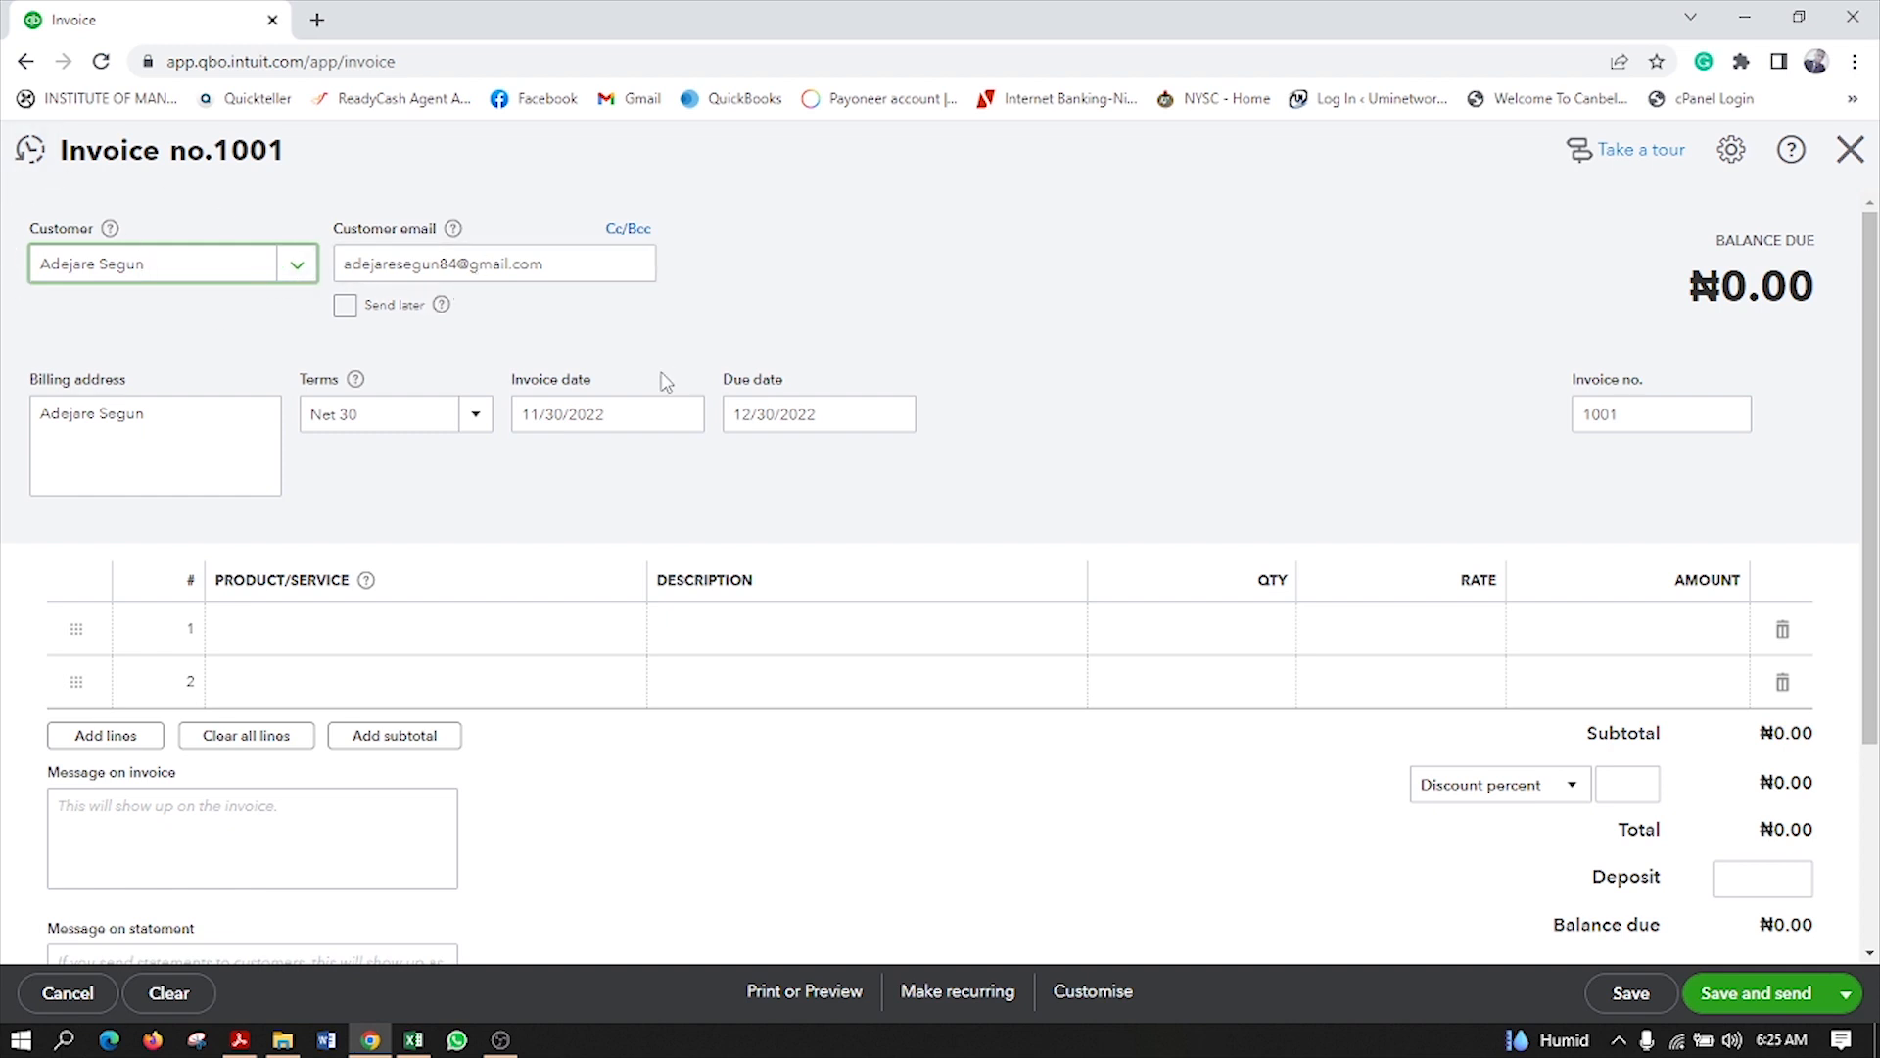
# Step: Check the customer's email and billing address filled in on the invoice
pyautogui.click(556, 262)
pyautogui.tripleClick(557, 263)
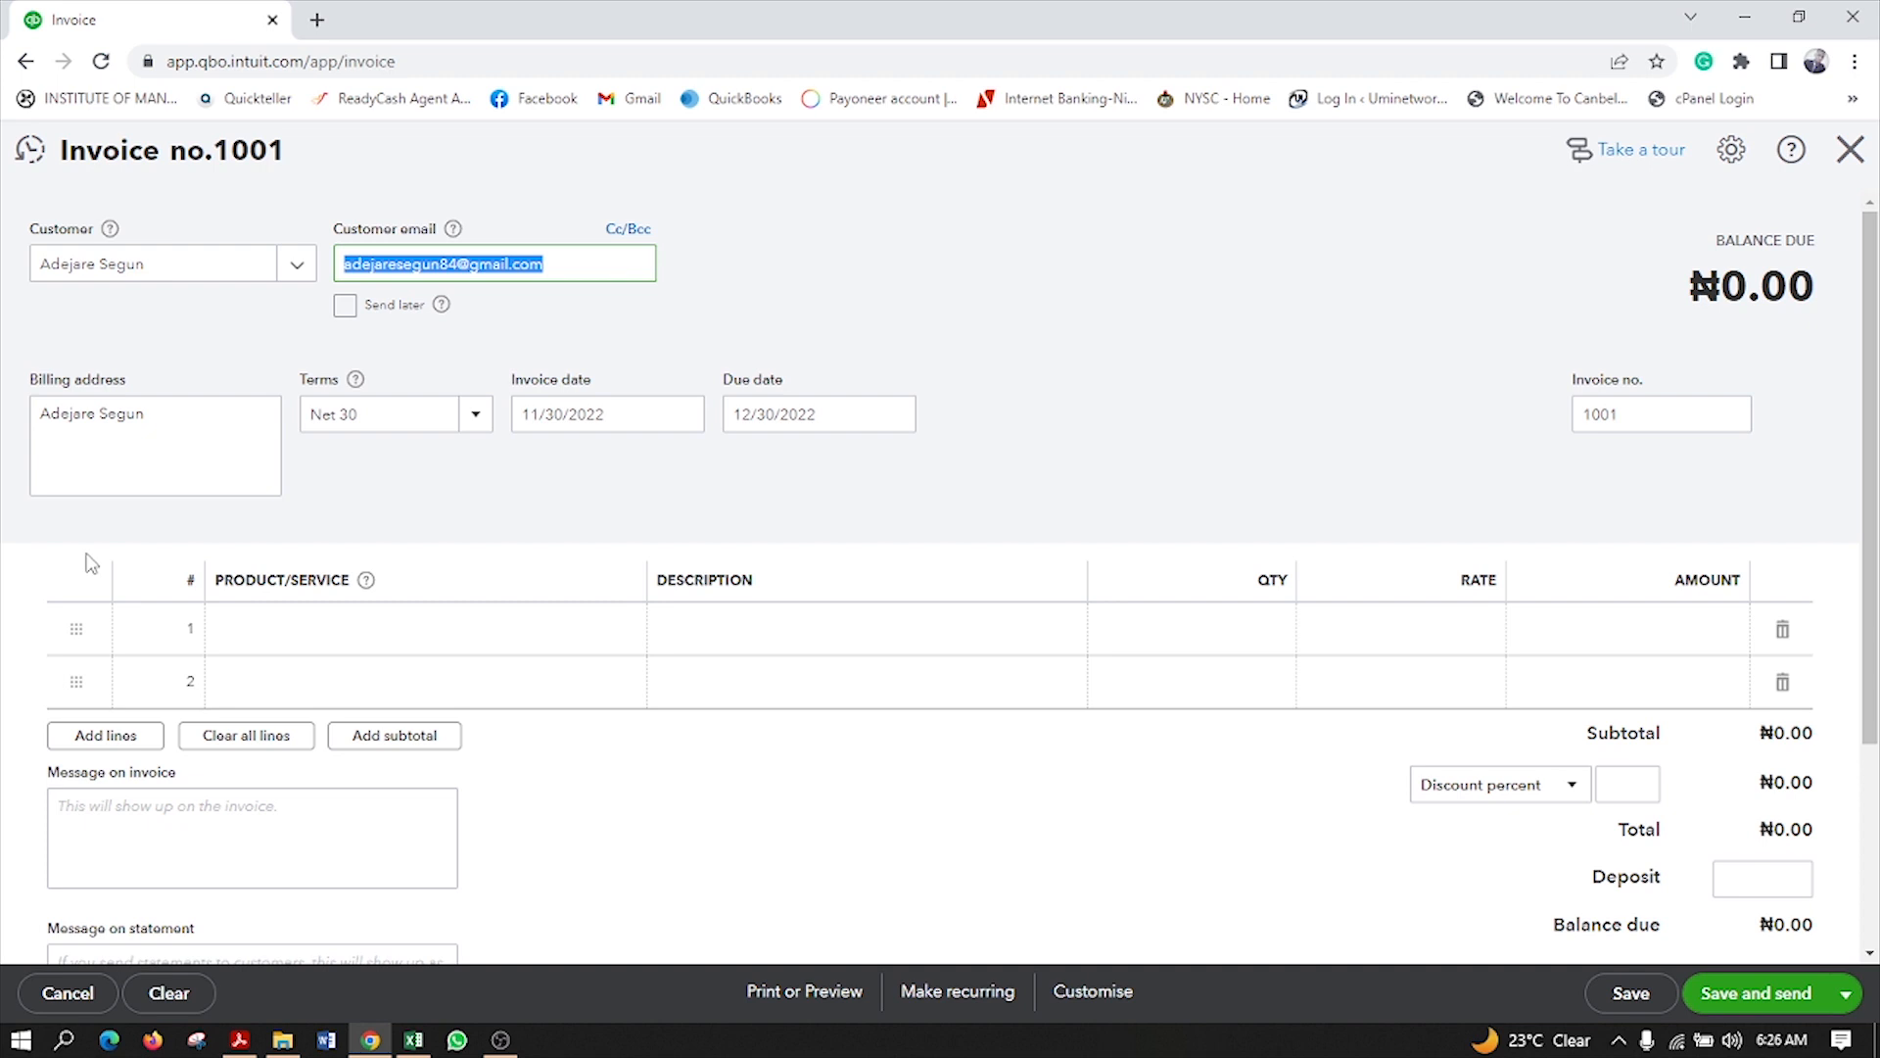
pyautogui.click(180, 418)
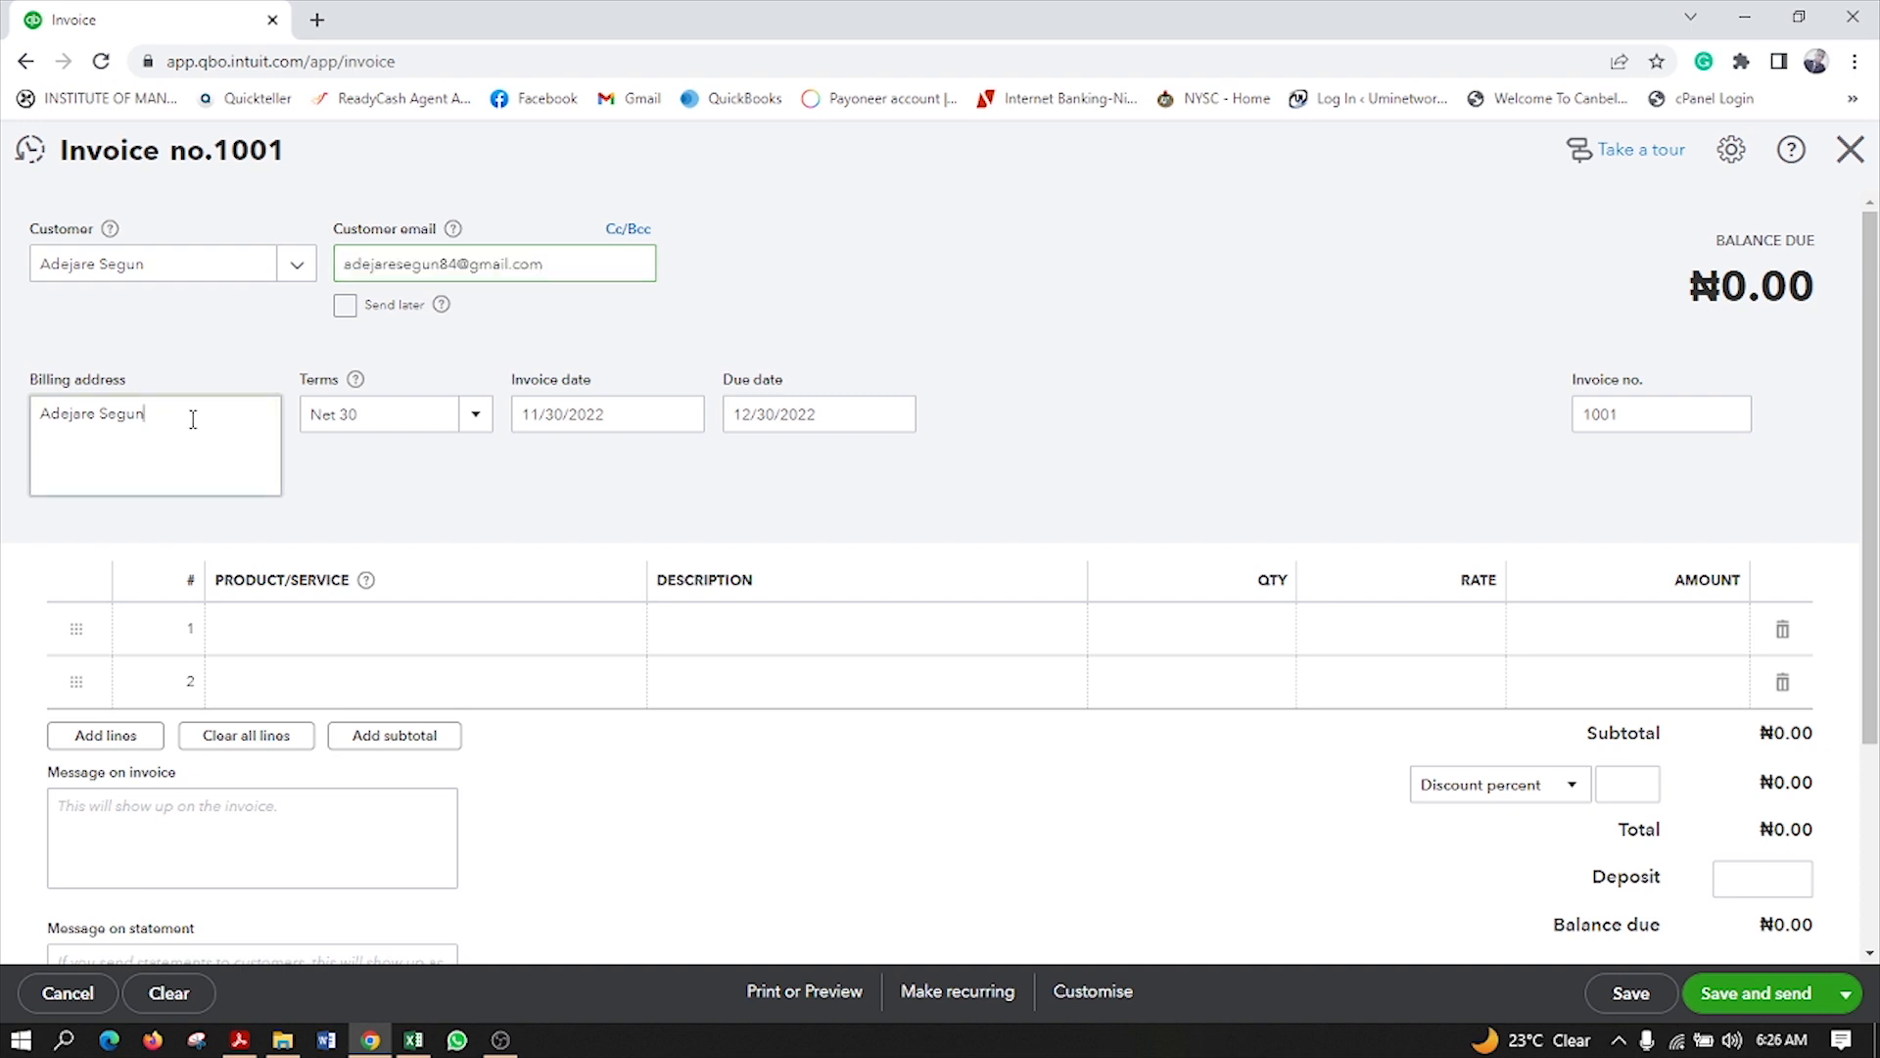
pyautogui.tripleClick(123, 419)
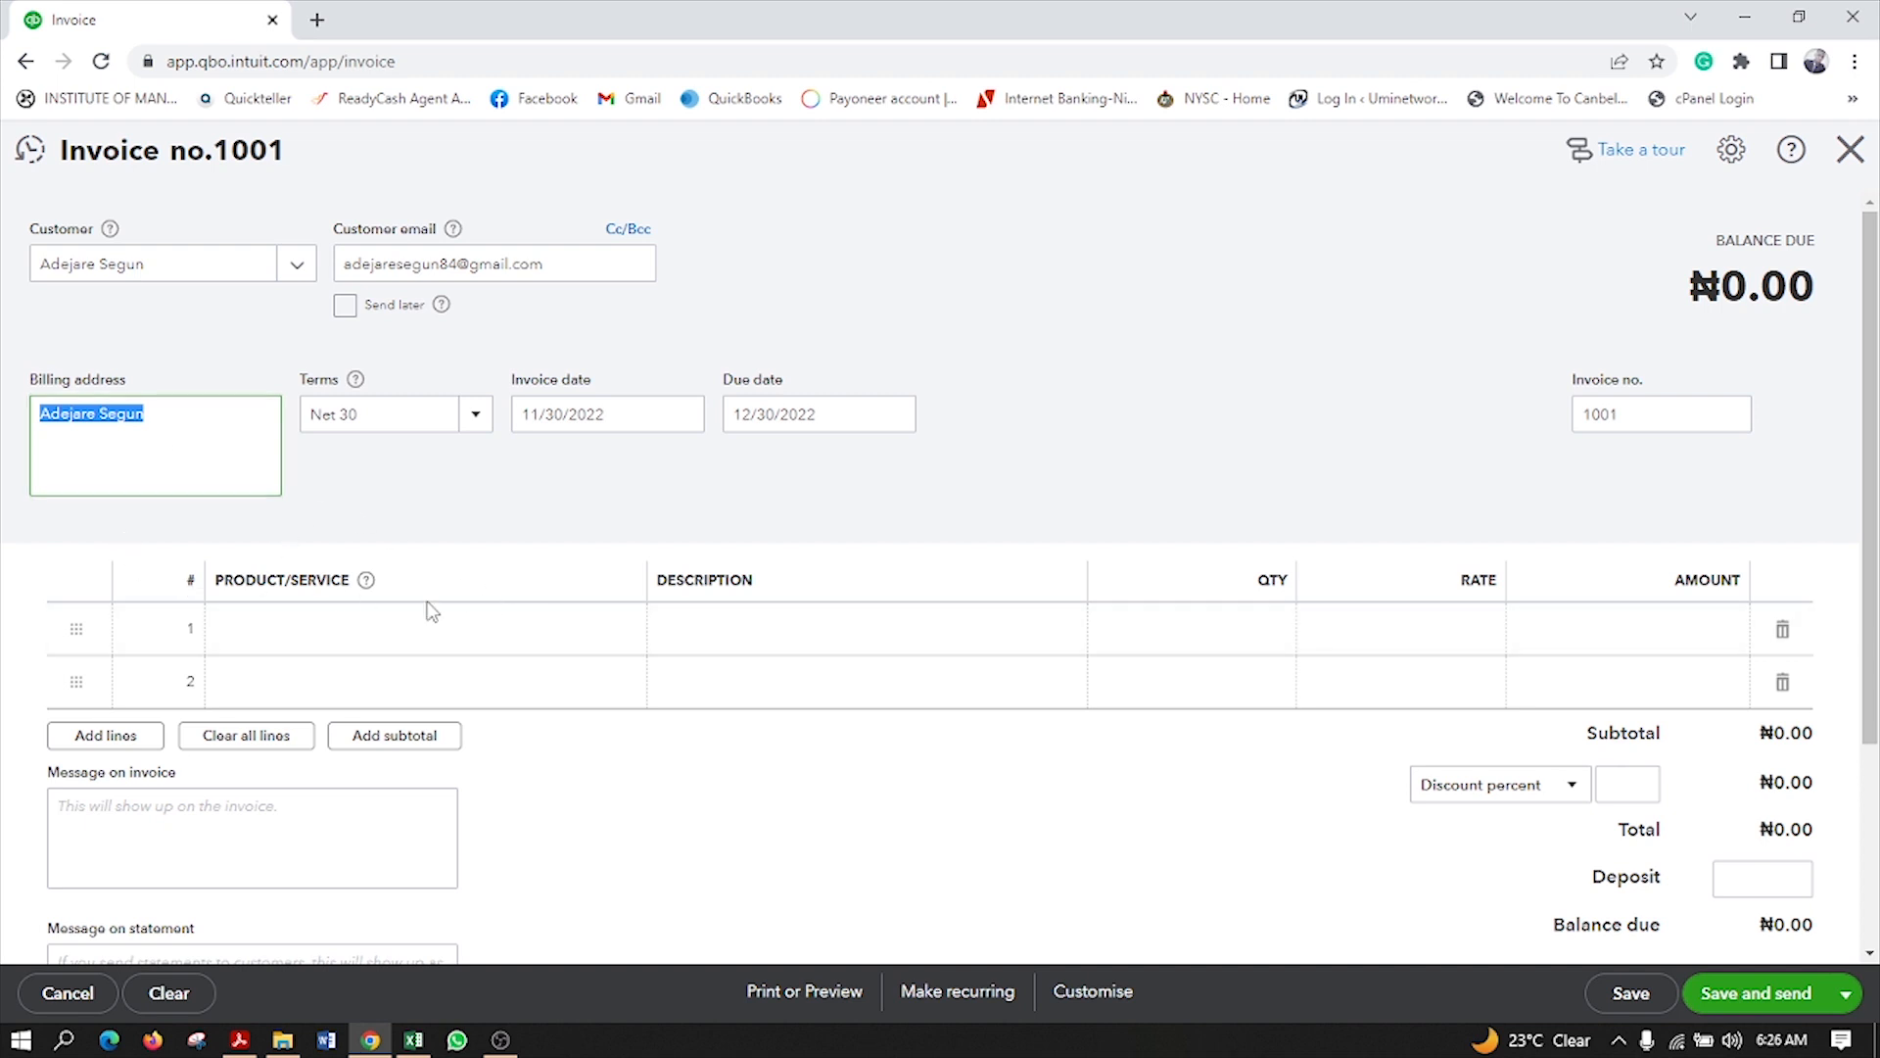
# Step: Add a new product/service from the invoice's first line and choose Service as its type
pyautogui.click(550, 628)
pyautogui.click(595, 638)
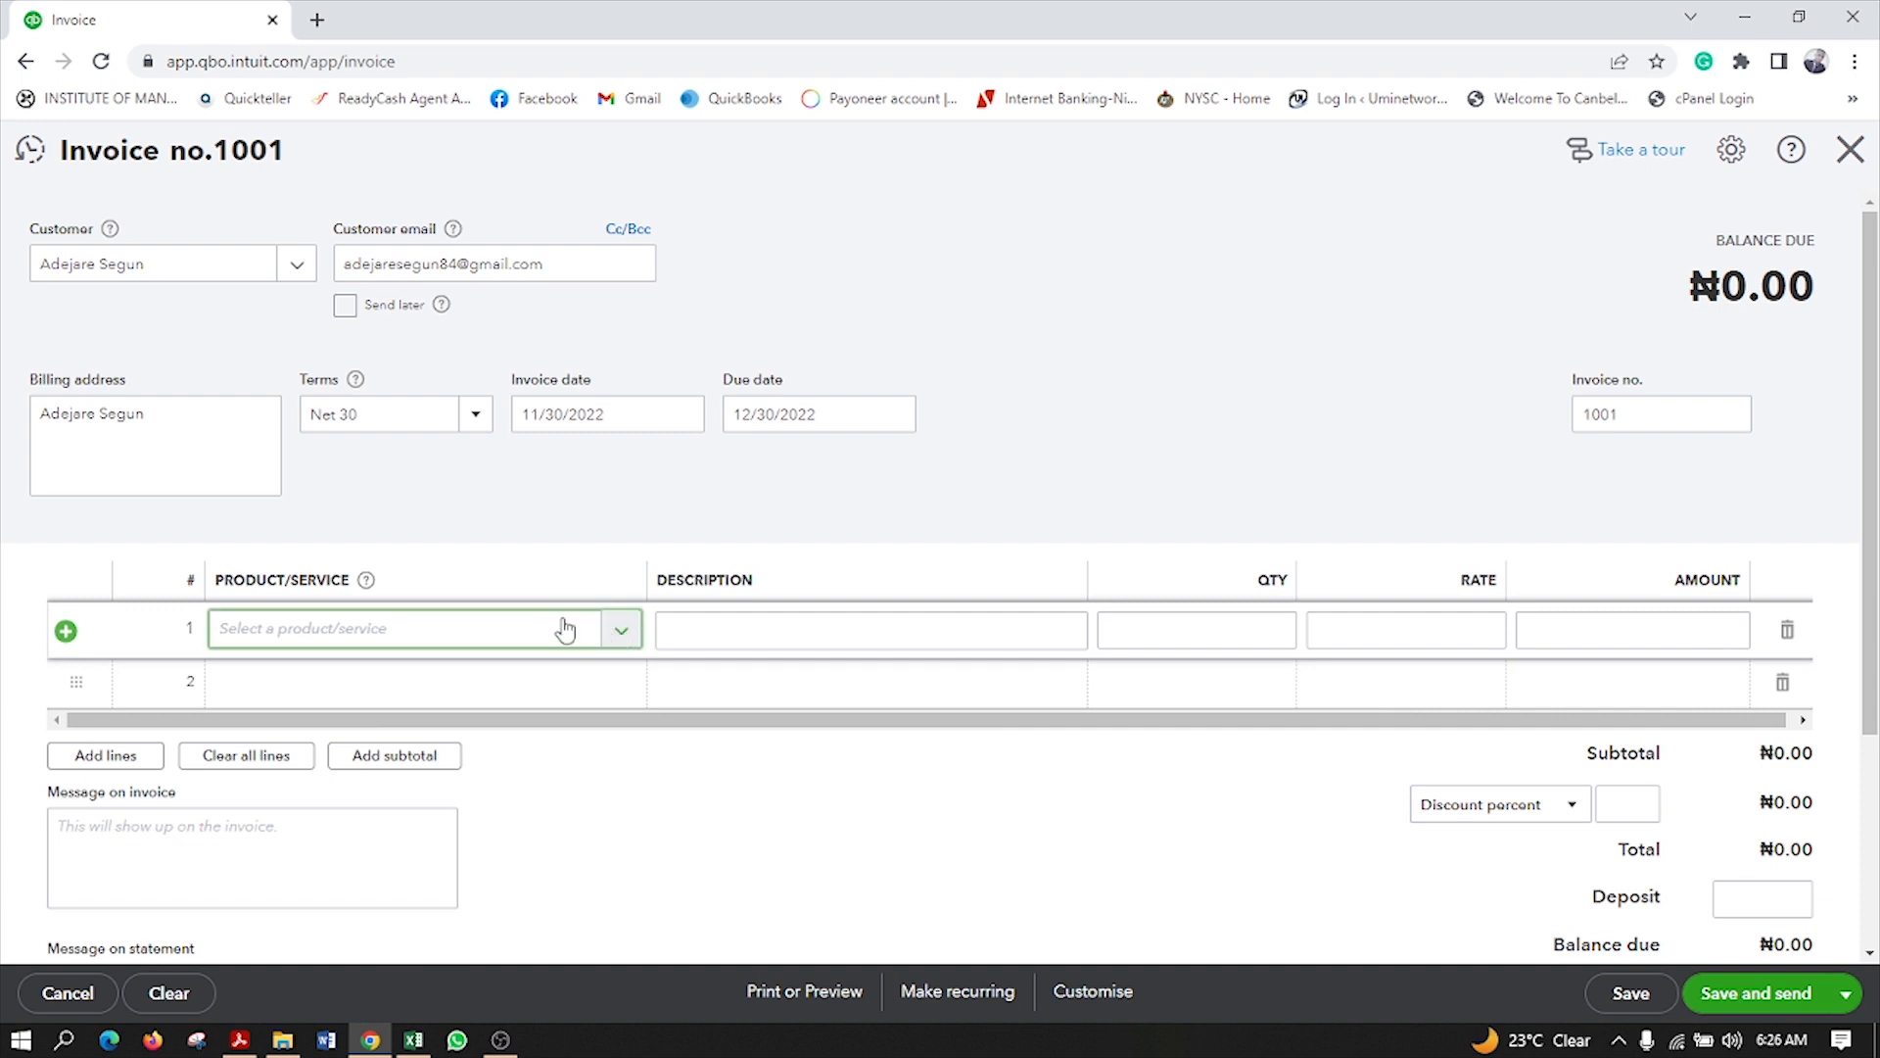
pyautogui.click(329, 646)
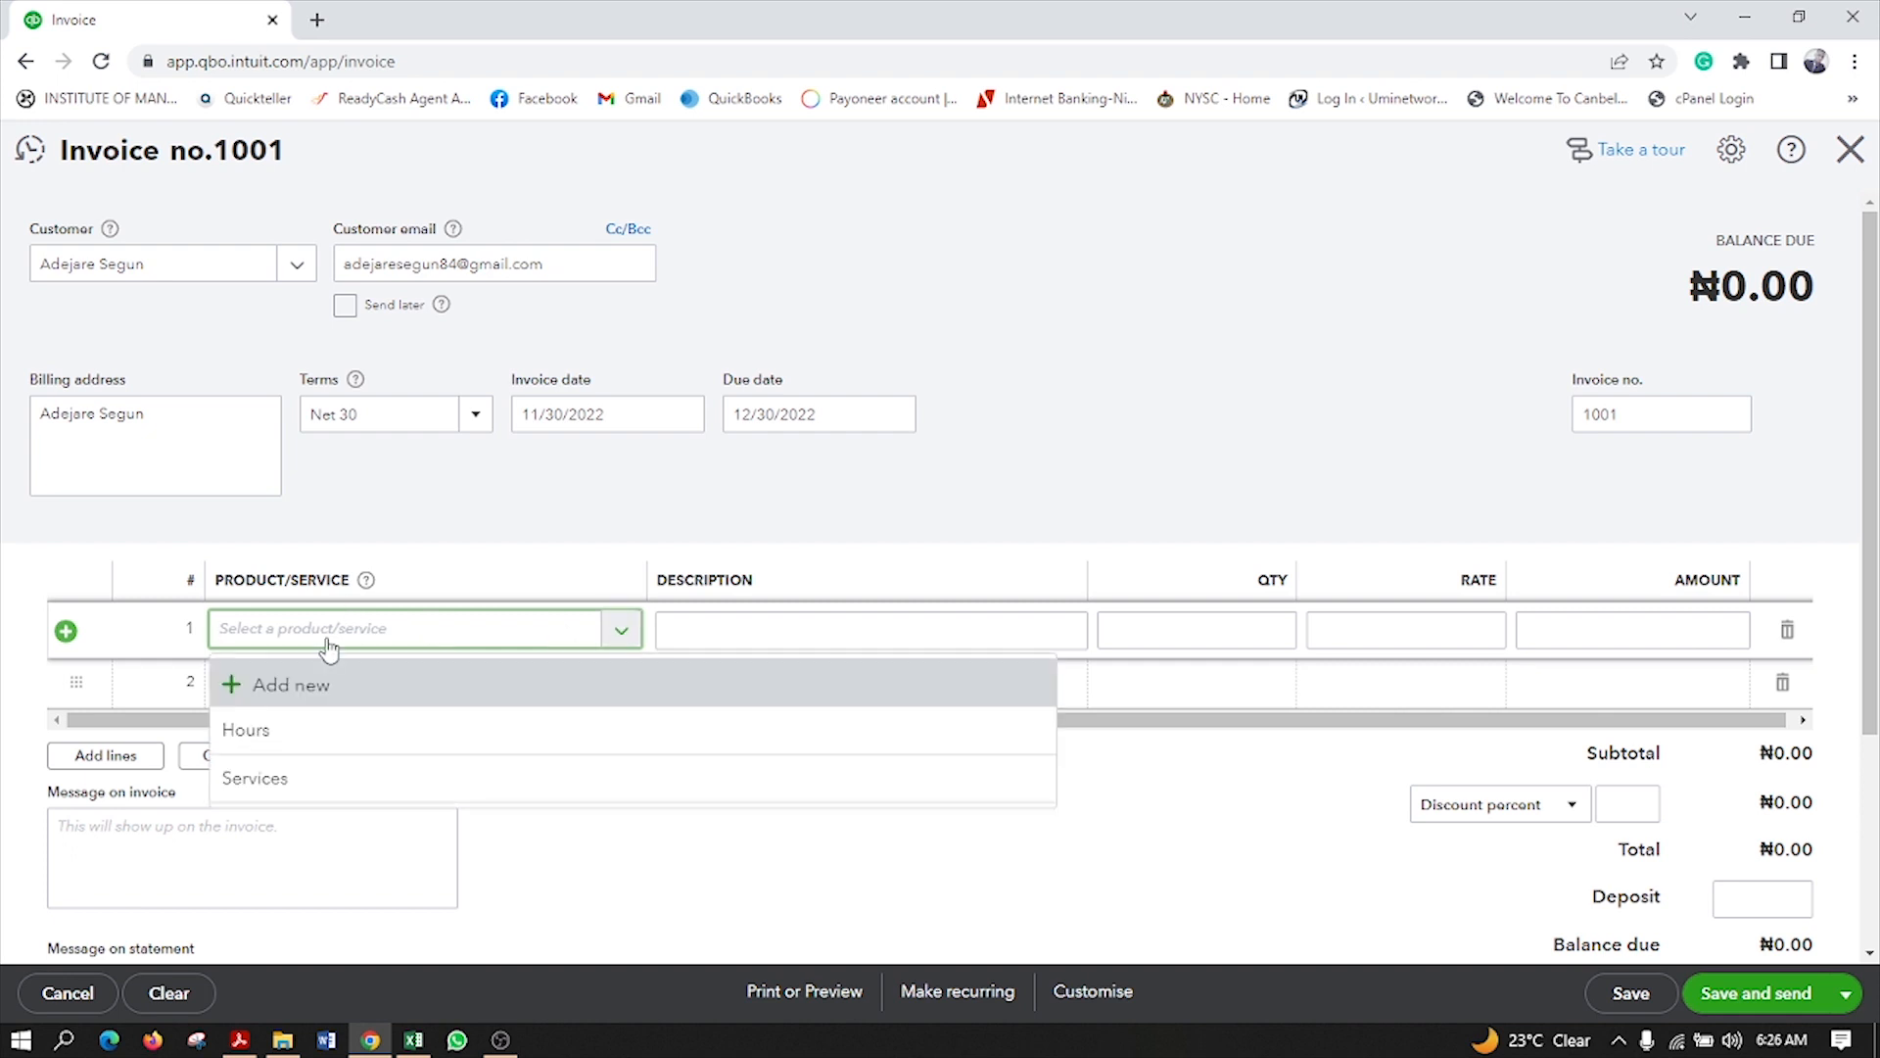
pyautogui.click(288, 691)
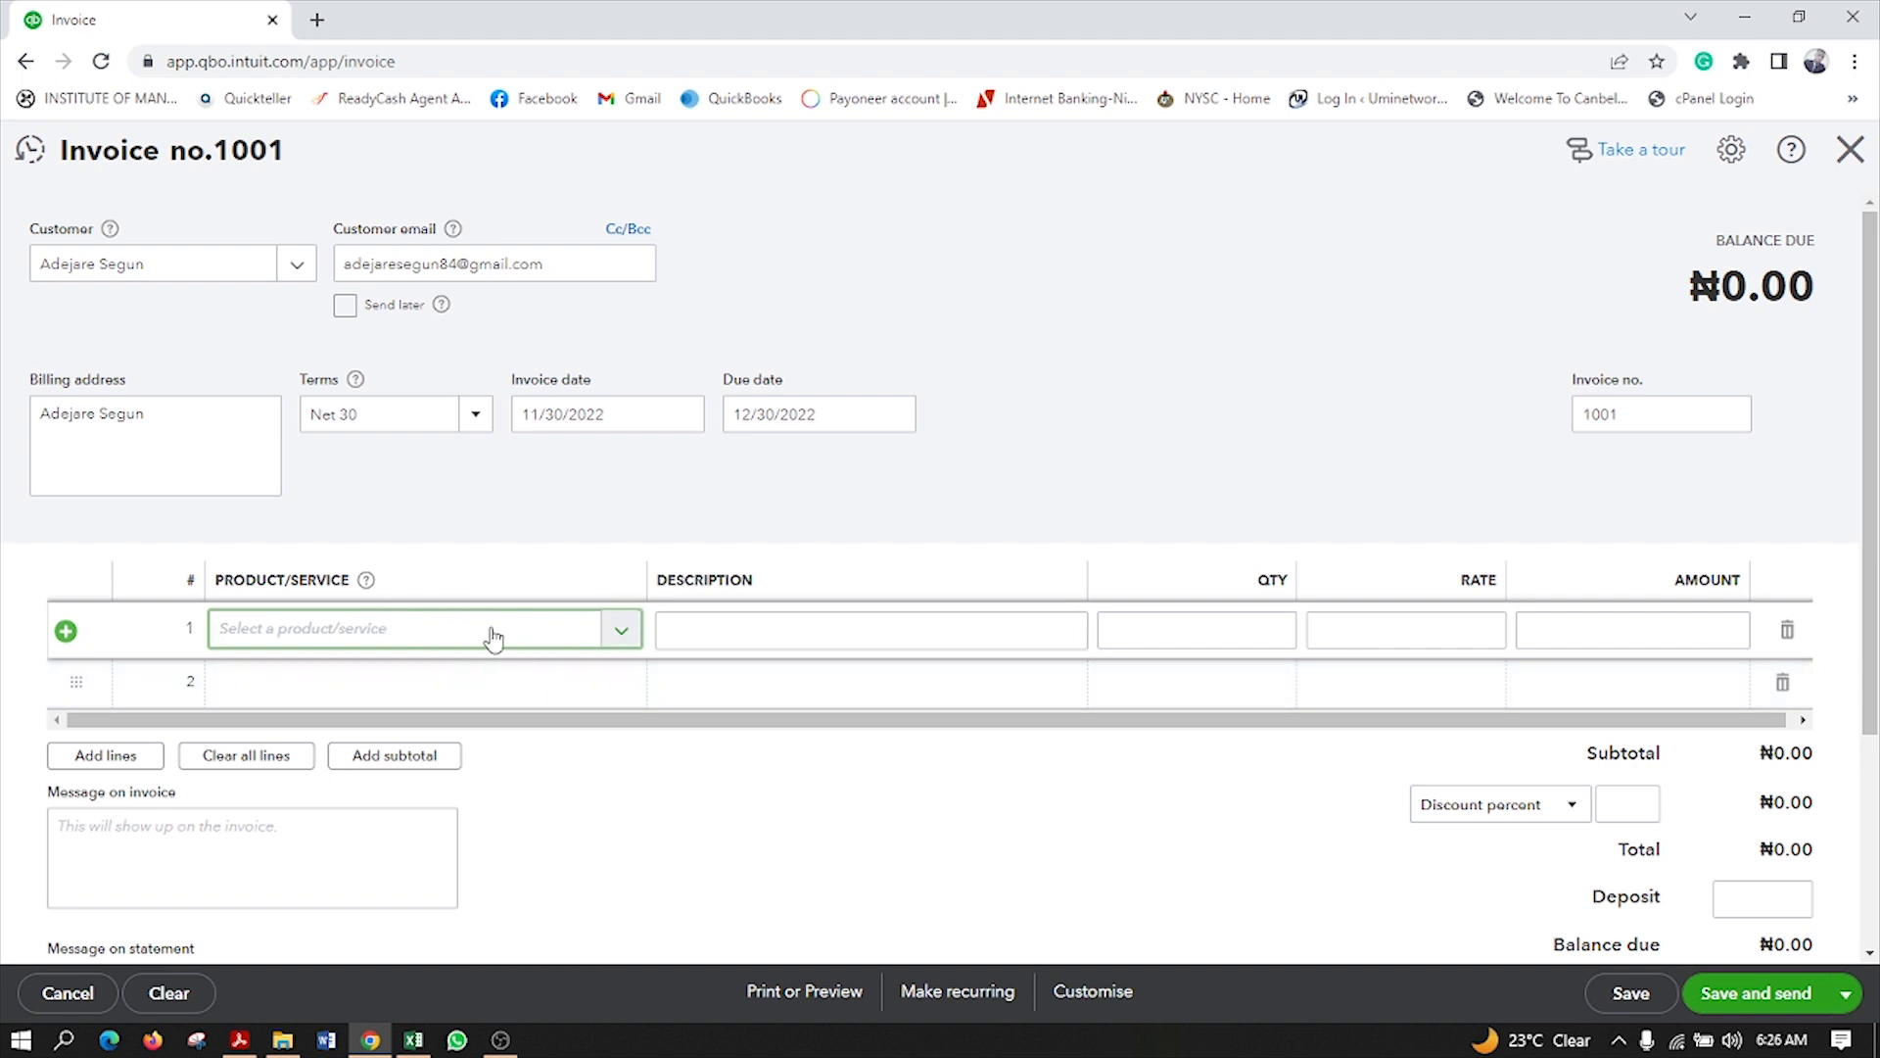
pyautogui.scroll(-1, 584, 600)
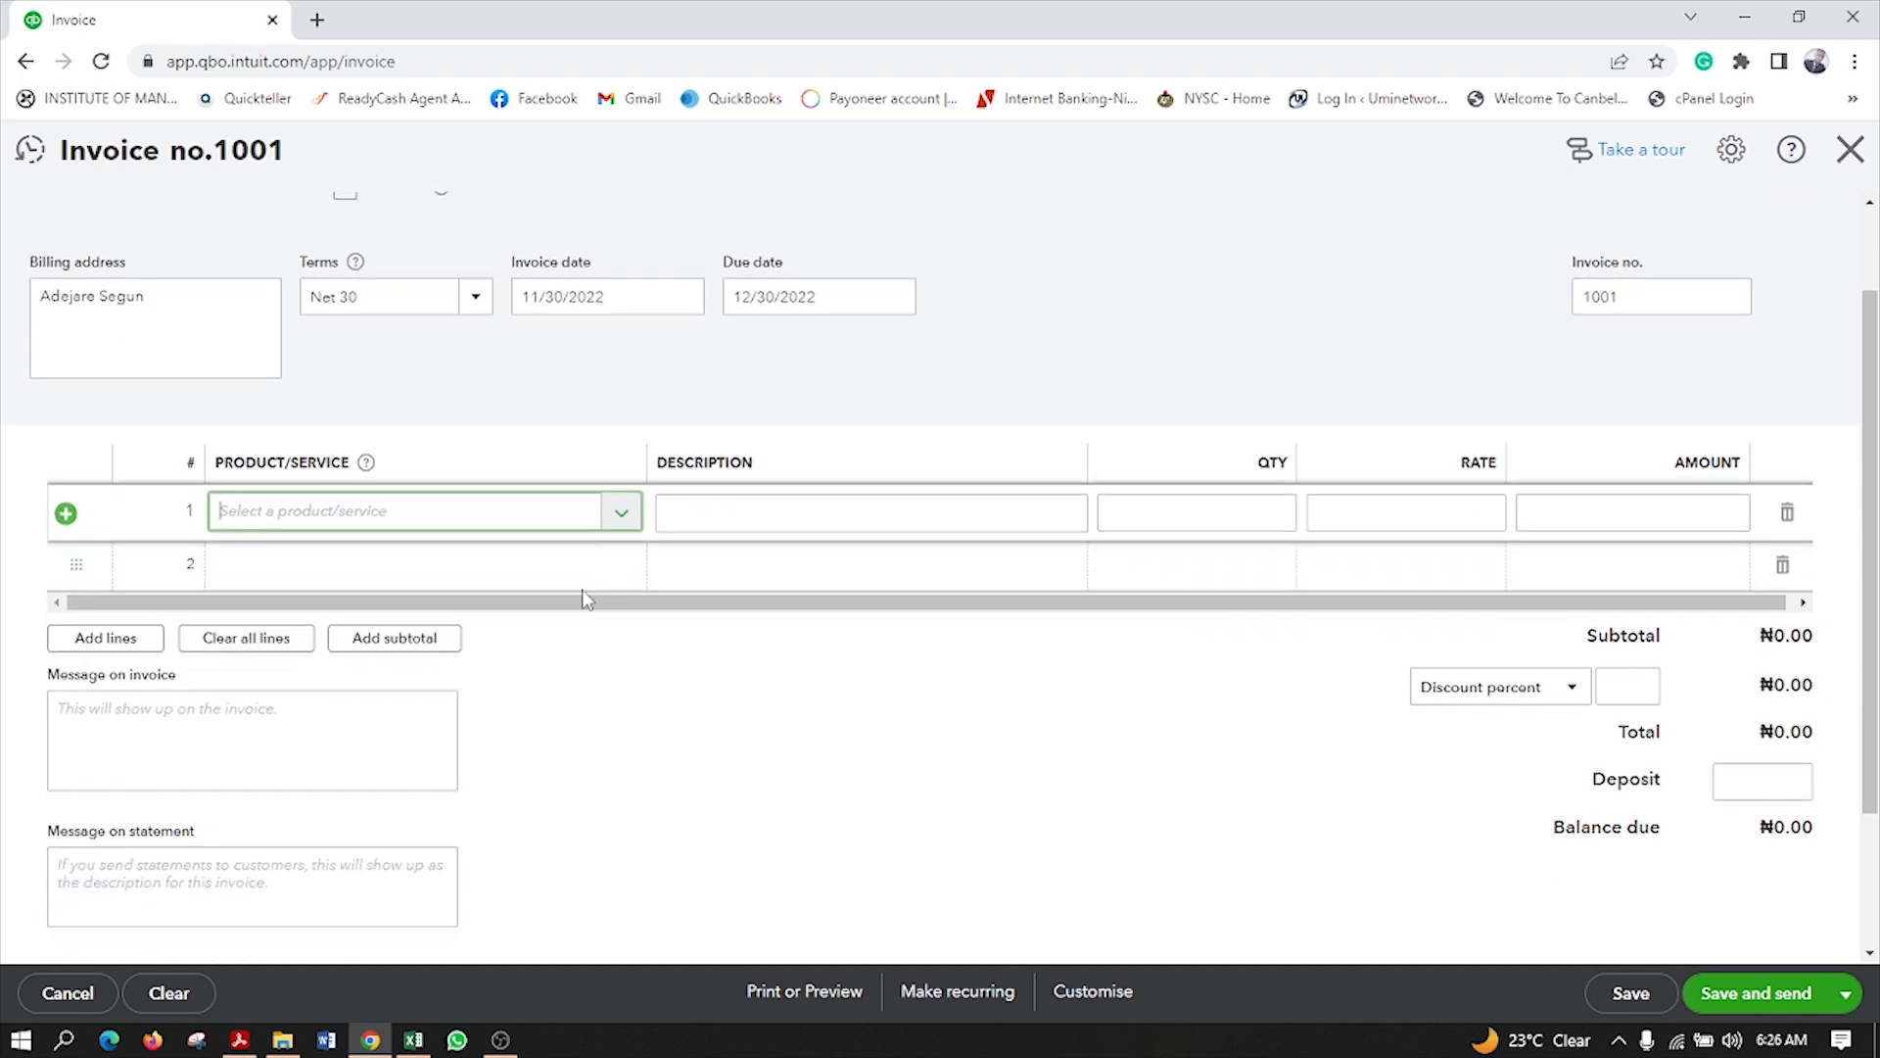
pyautogui.scroll(-1, 584, 599)
pyautogui.scroll(2, 600, 490)
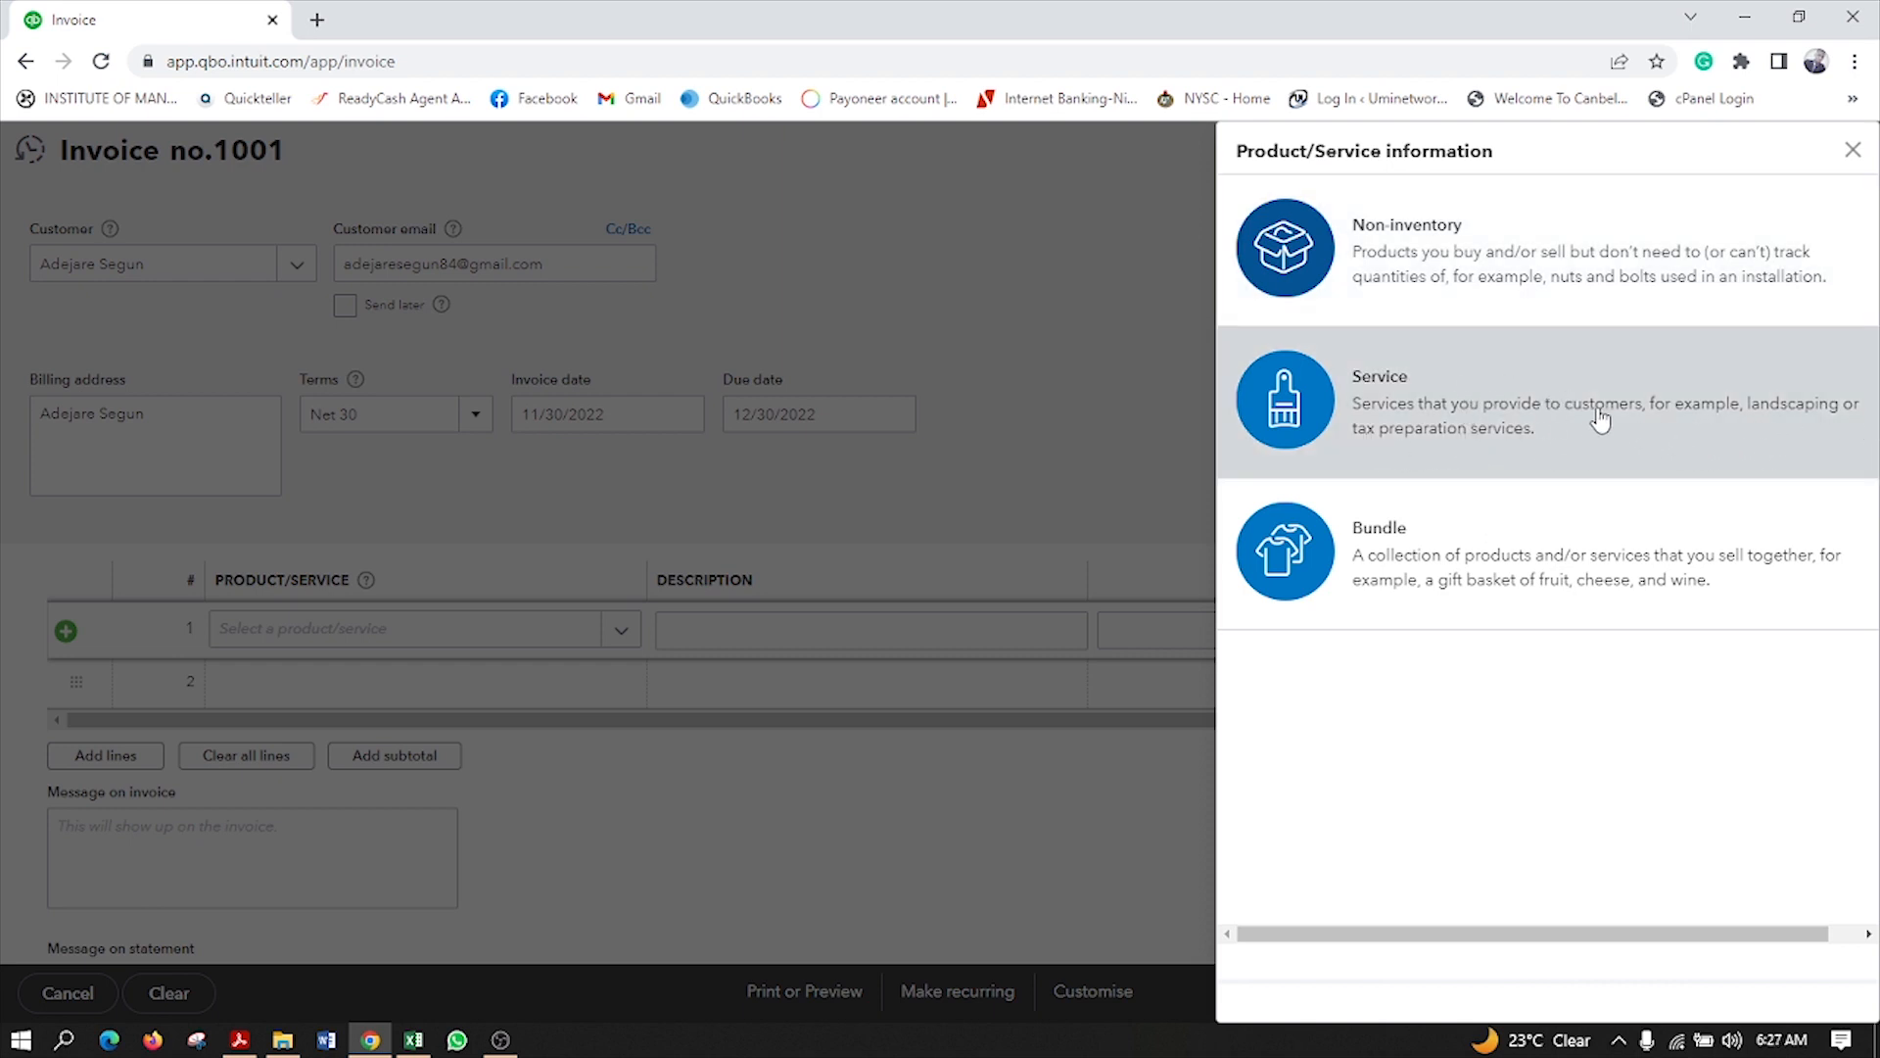
pyautogui.click(1520, 416)
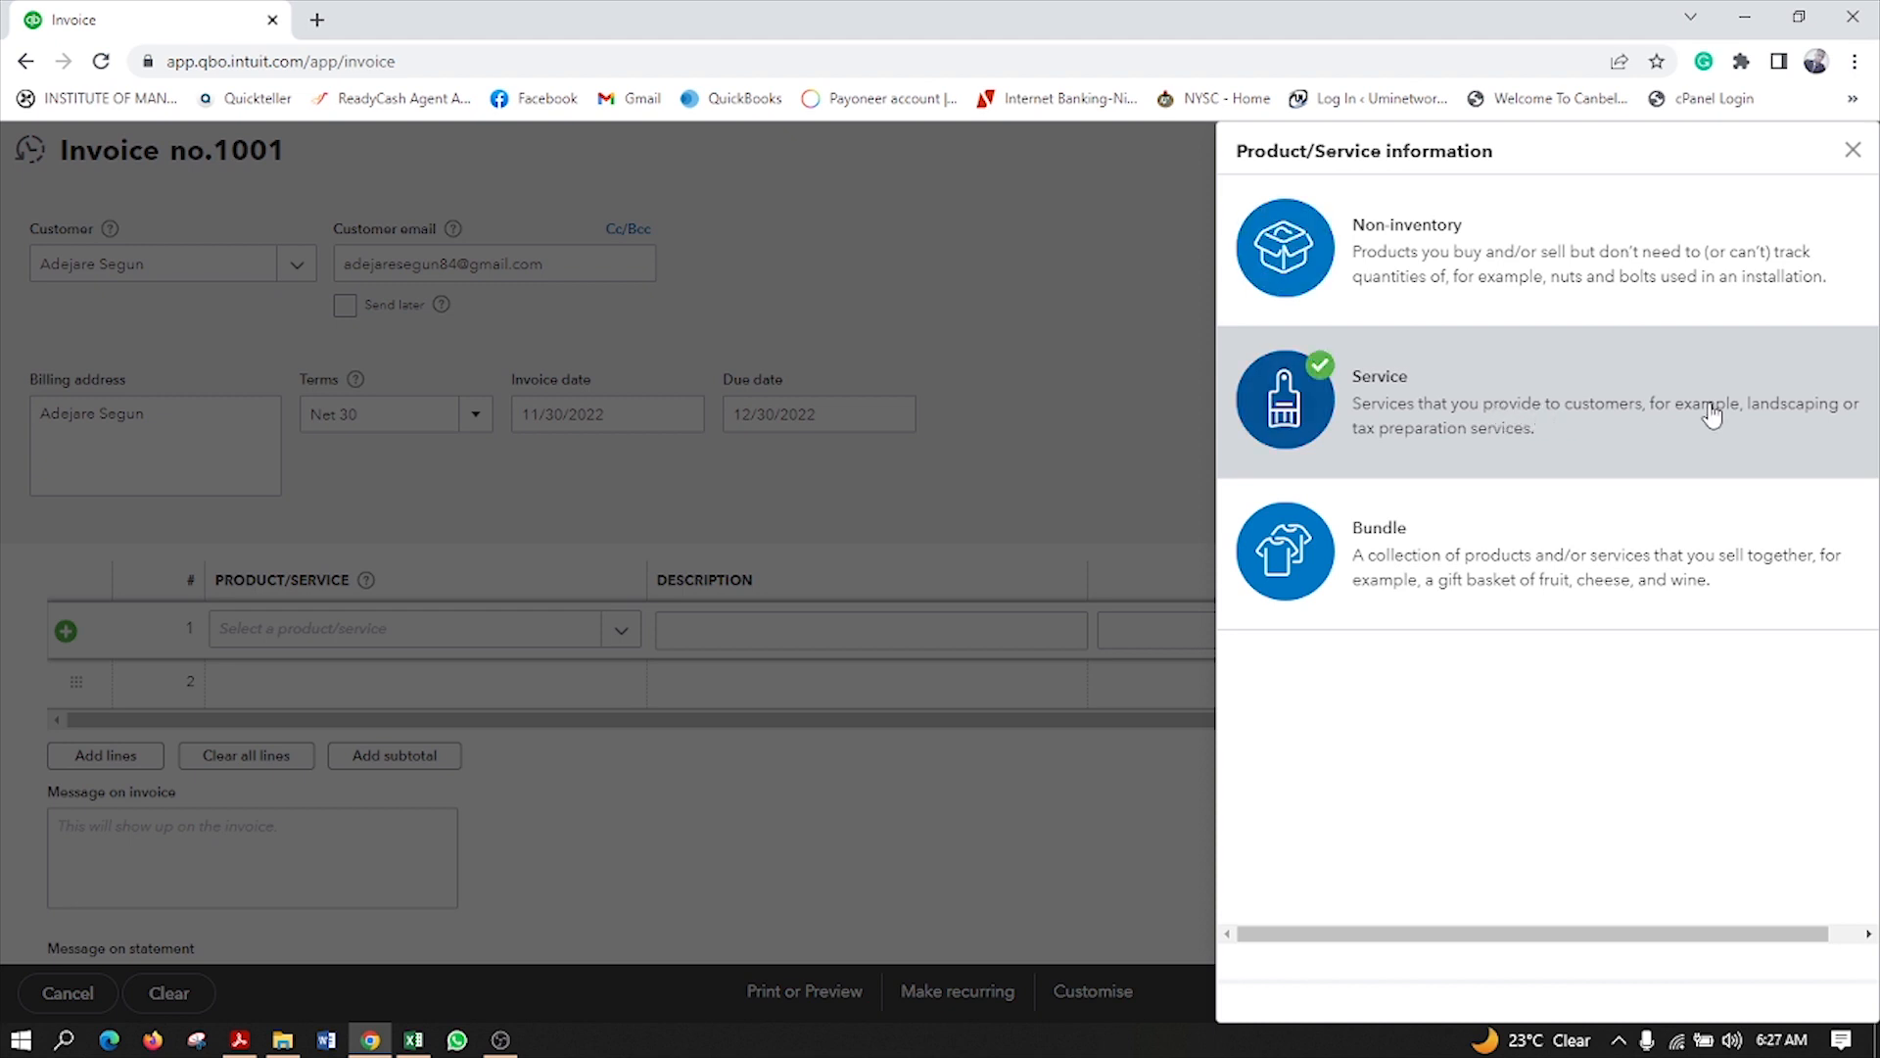
# Step: Name the new service QuickBooks Training and set its sales price/rate to 20,000
pyautogui.click(1386, 345)
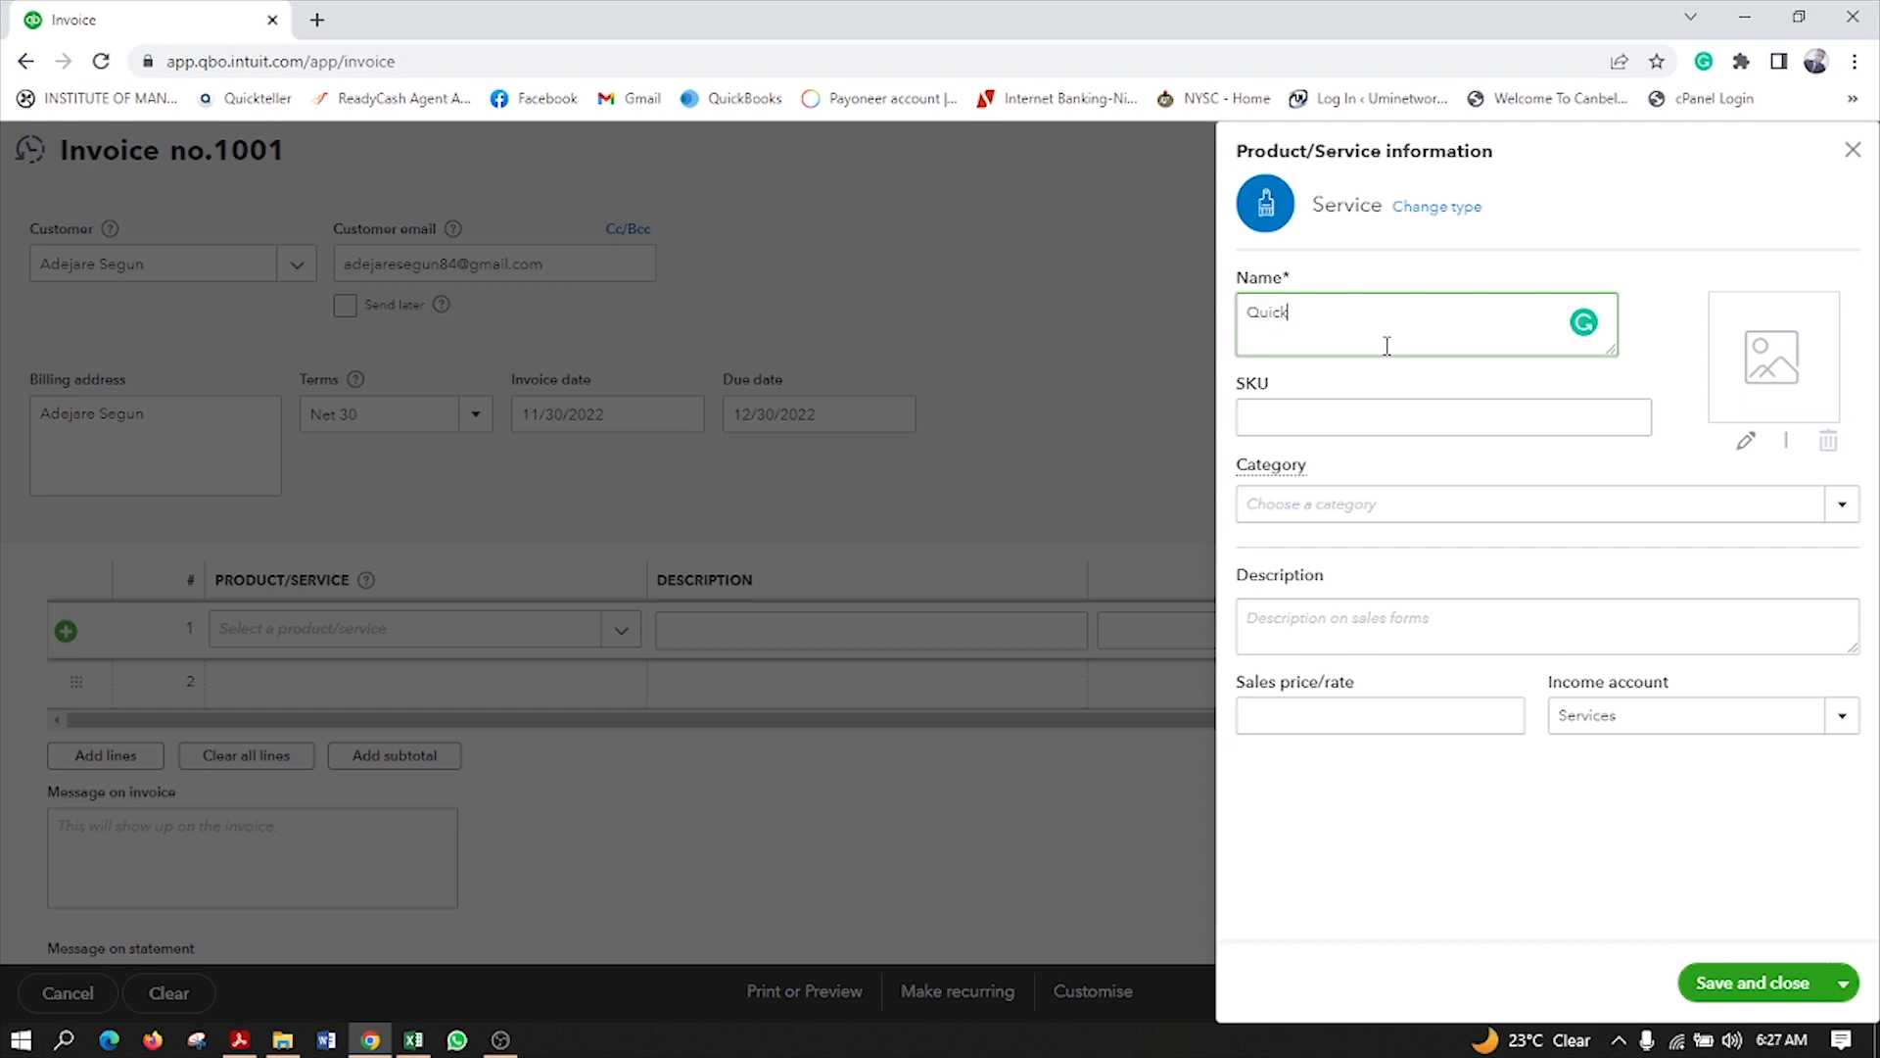
pyautogui.write('QuickBooks Training')
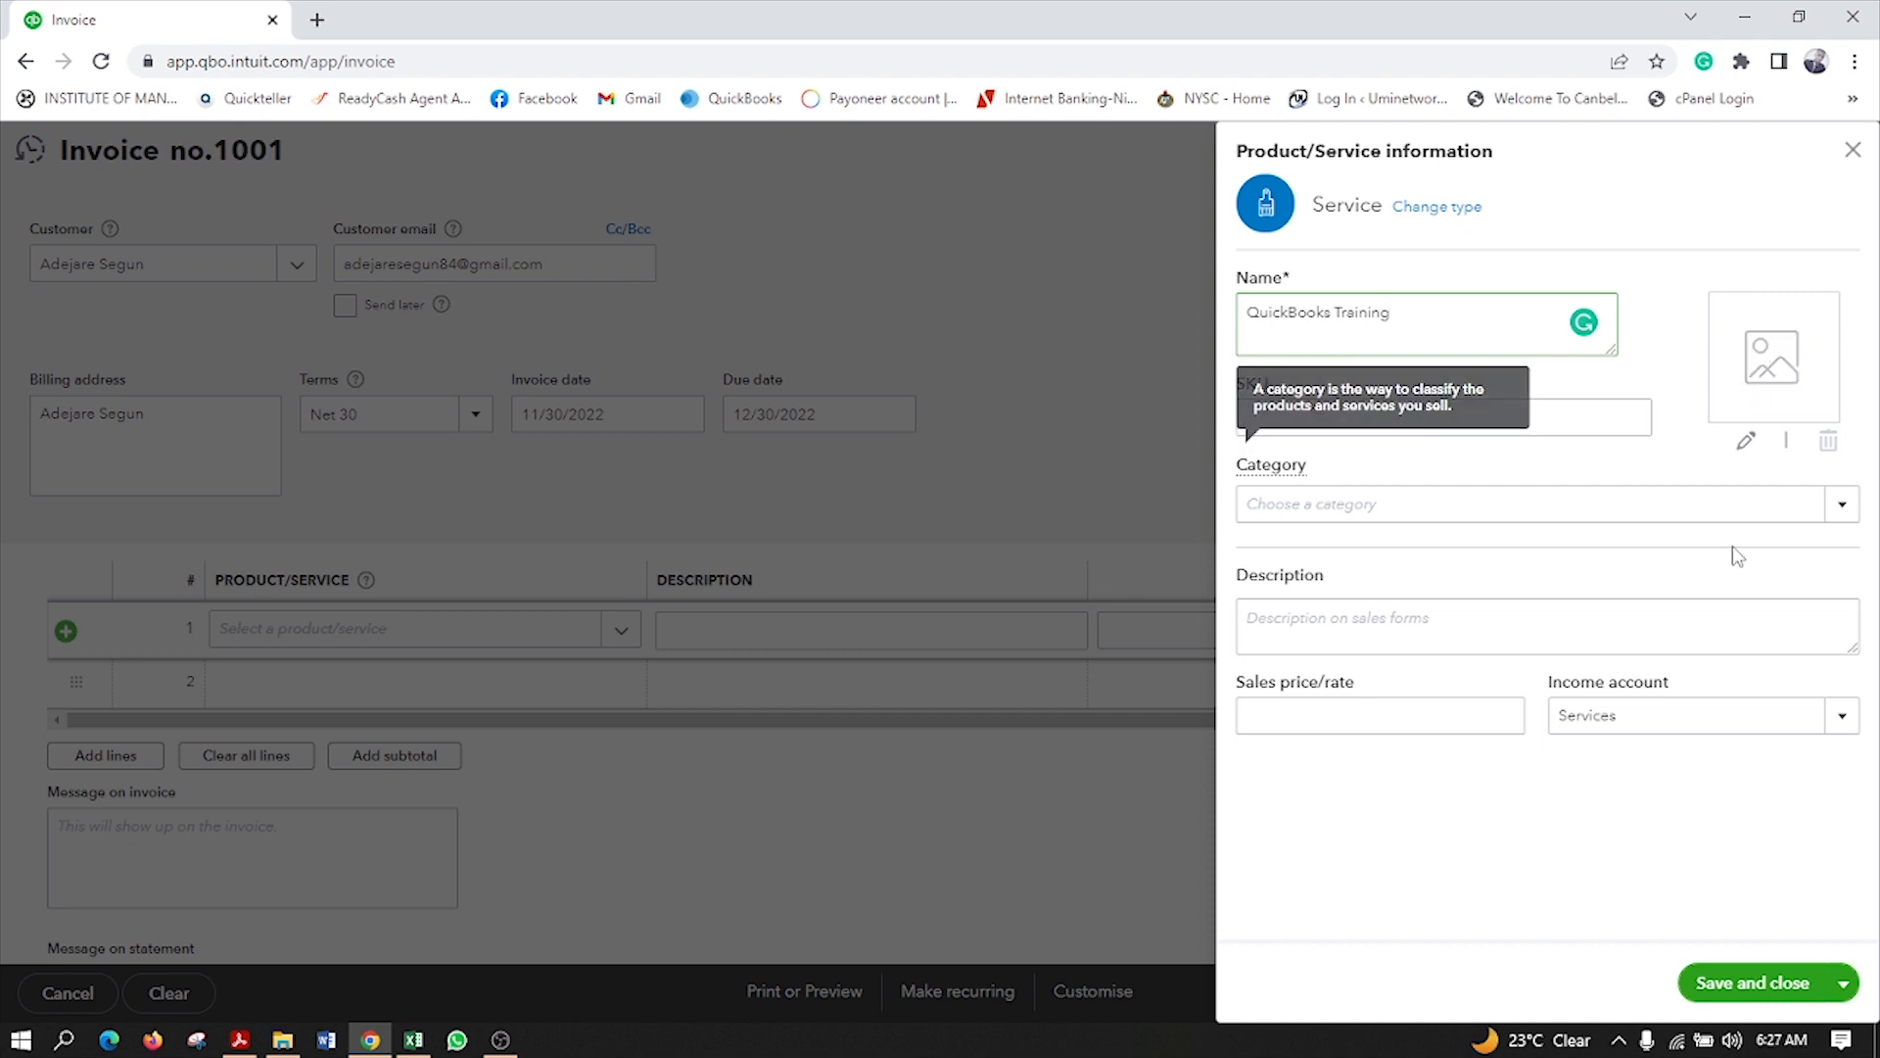
pyautogui.click(1843, 509)
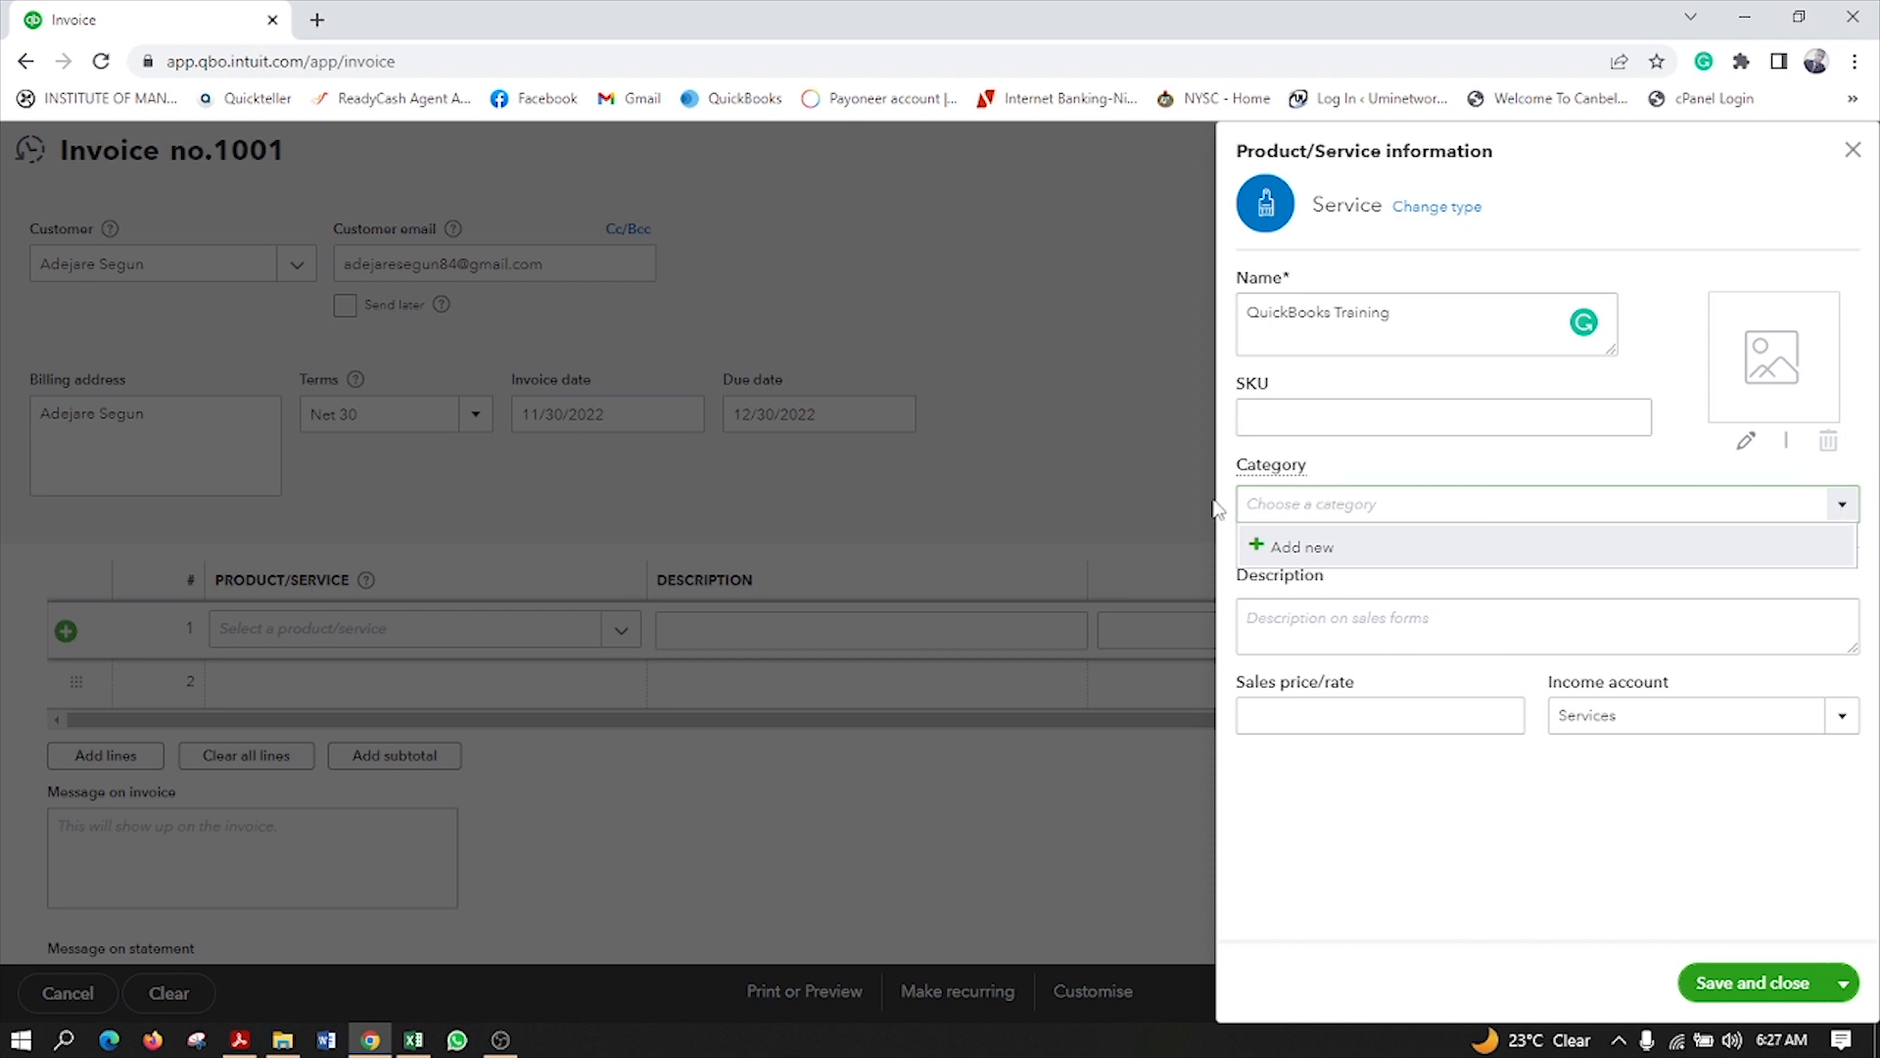
pyautogui.click(1411, 463)
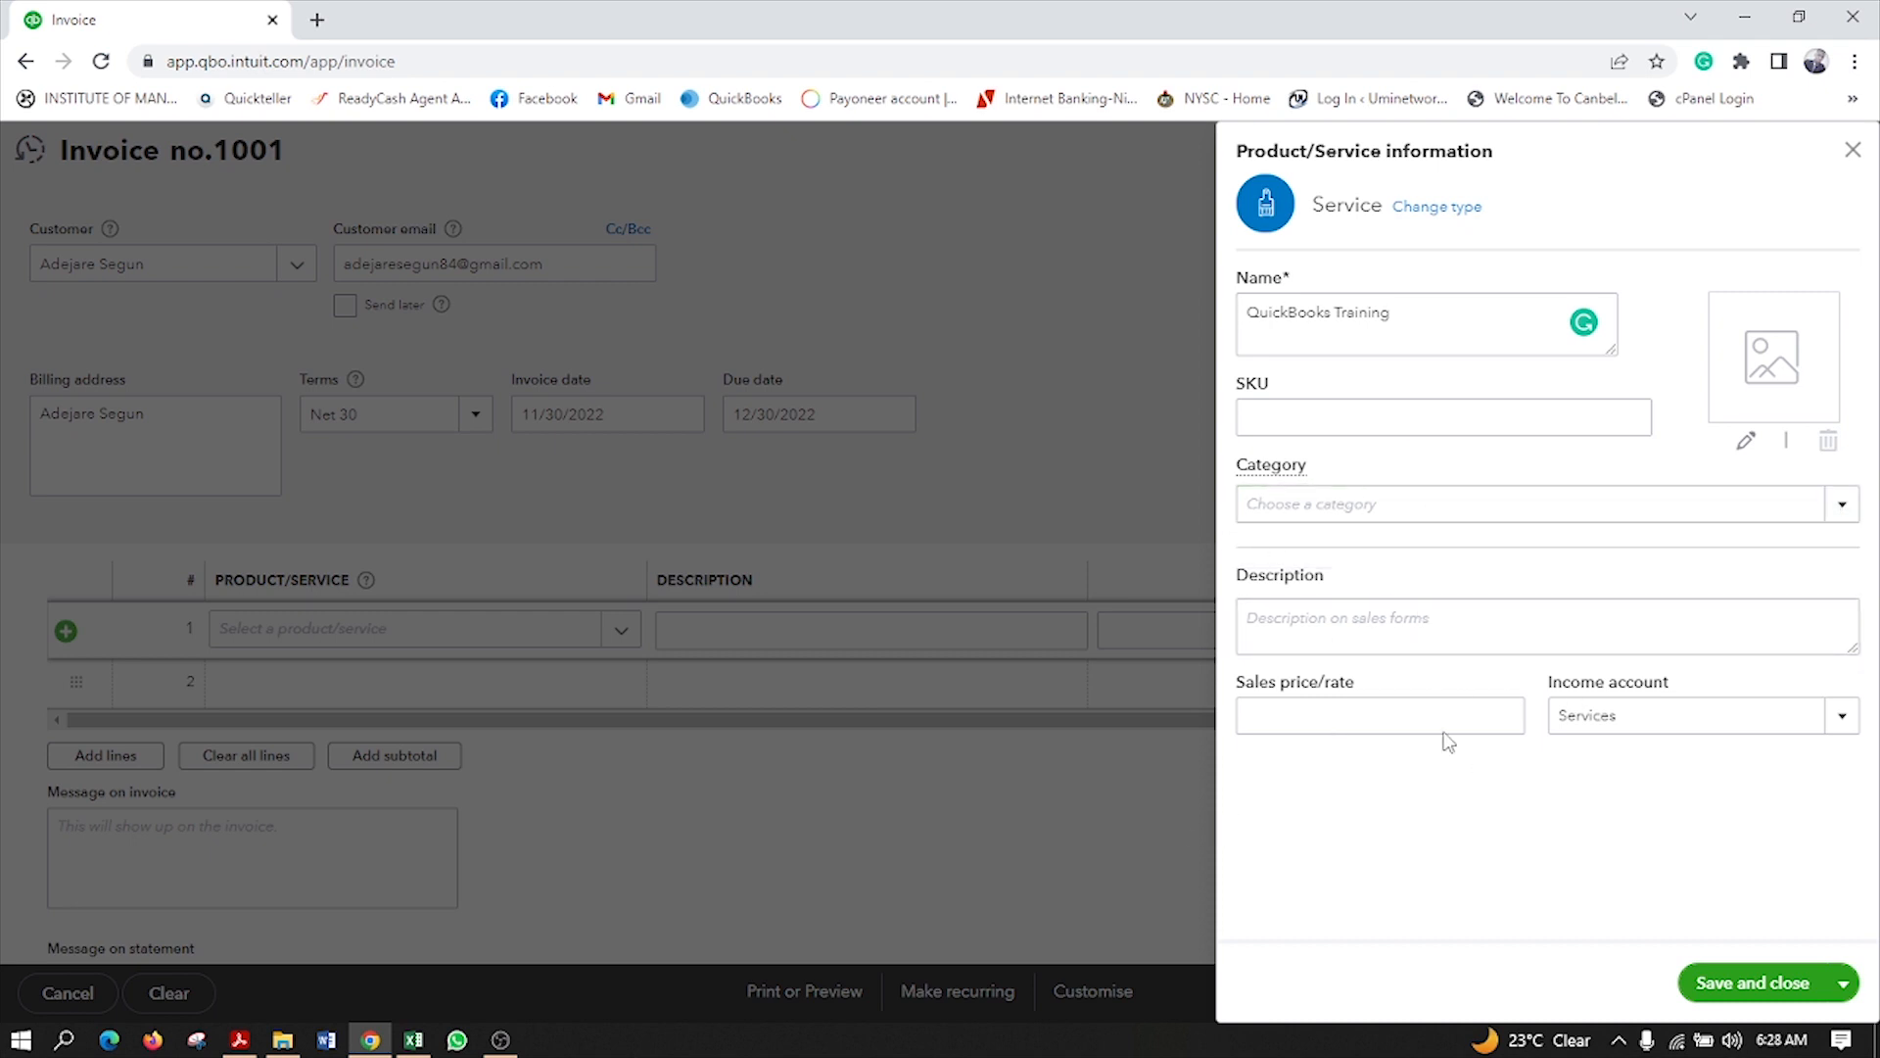
pyautogui.click(1315, 711)
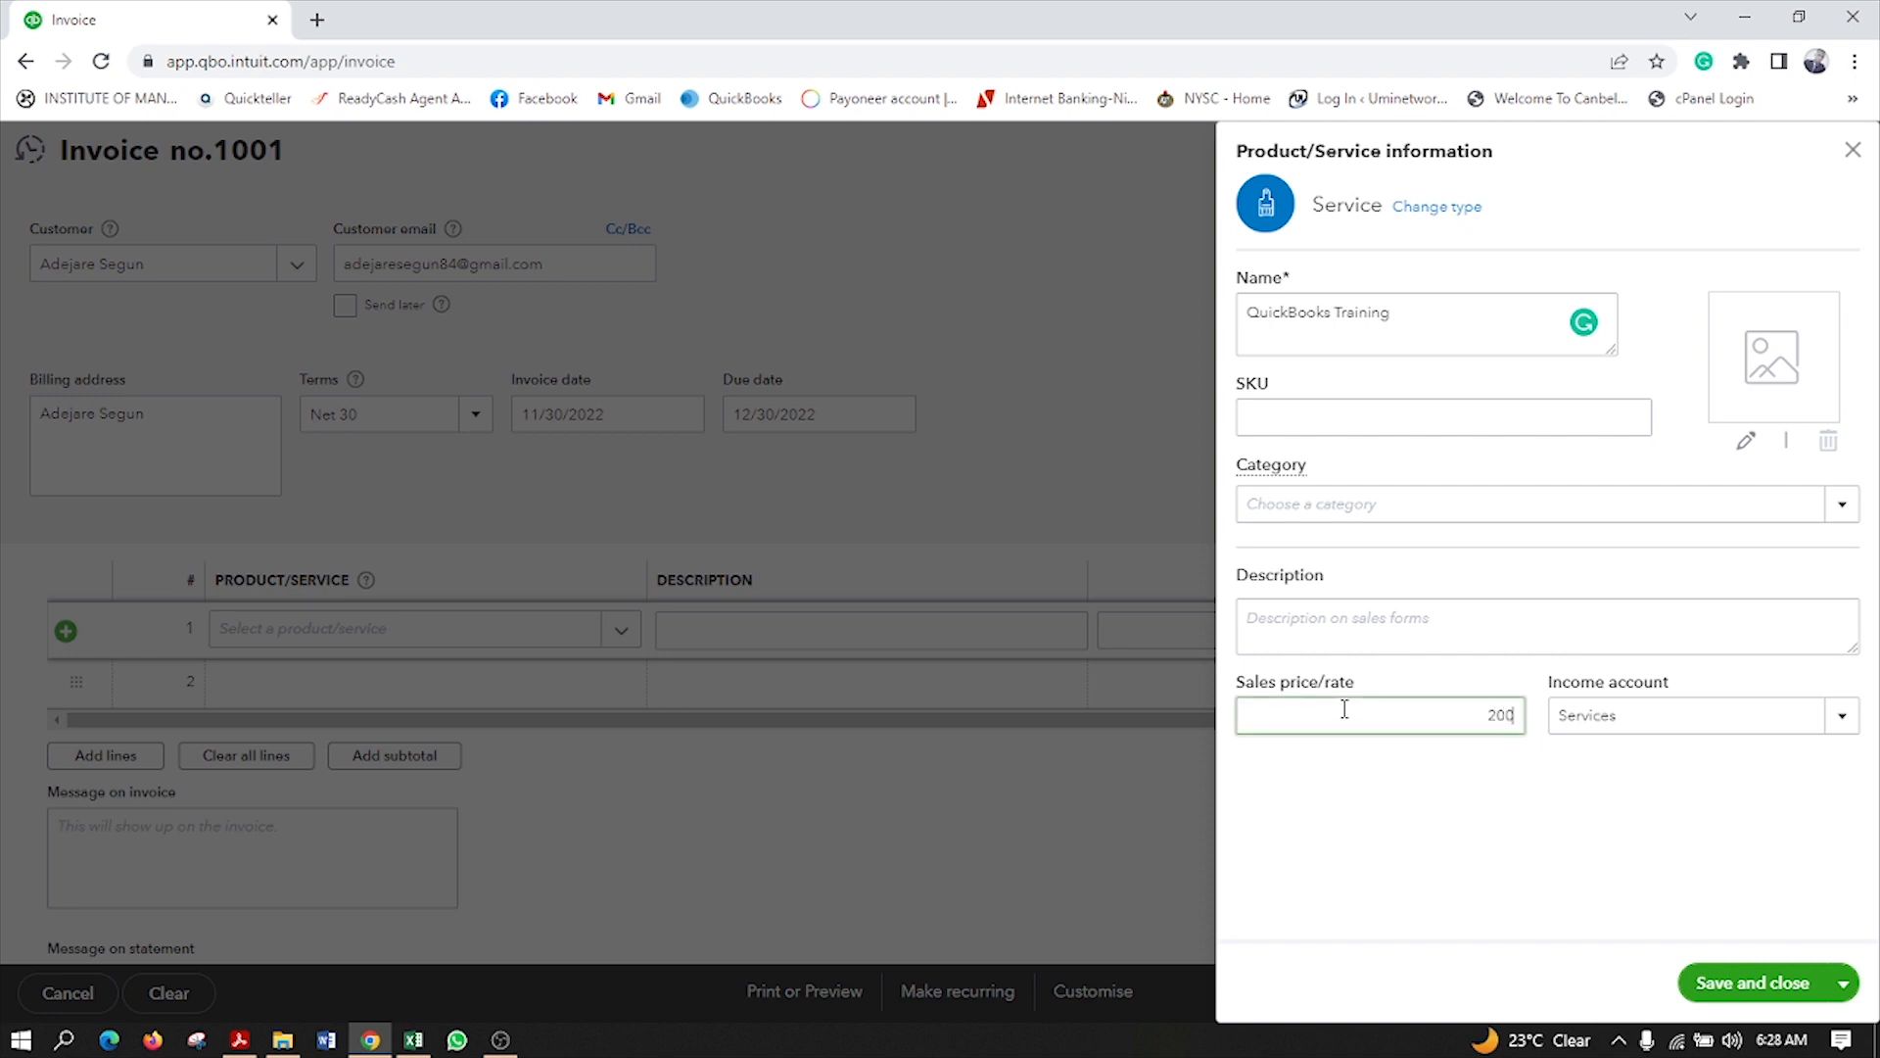
pyautogui.click(1842, 722)
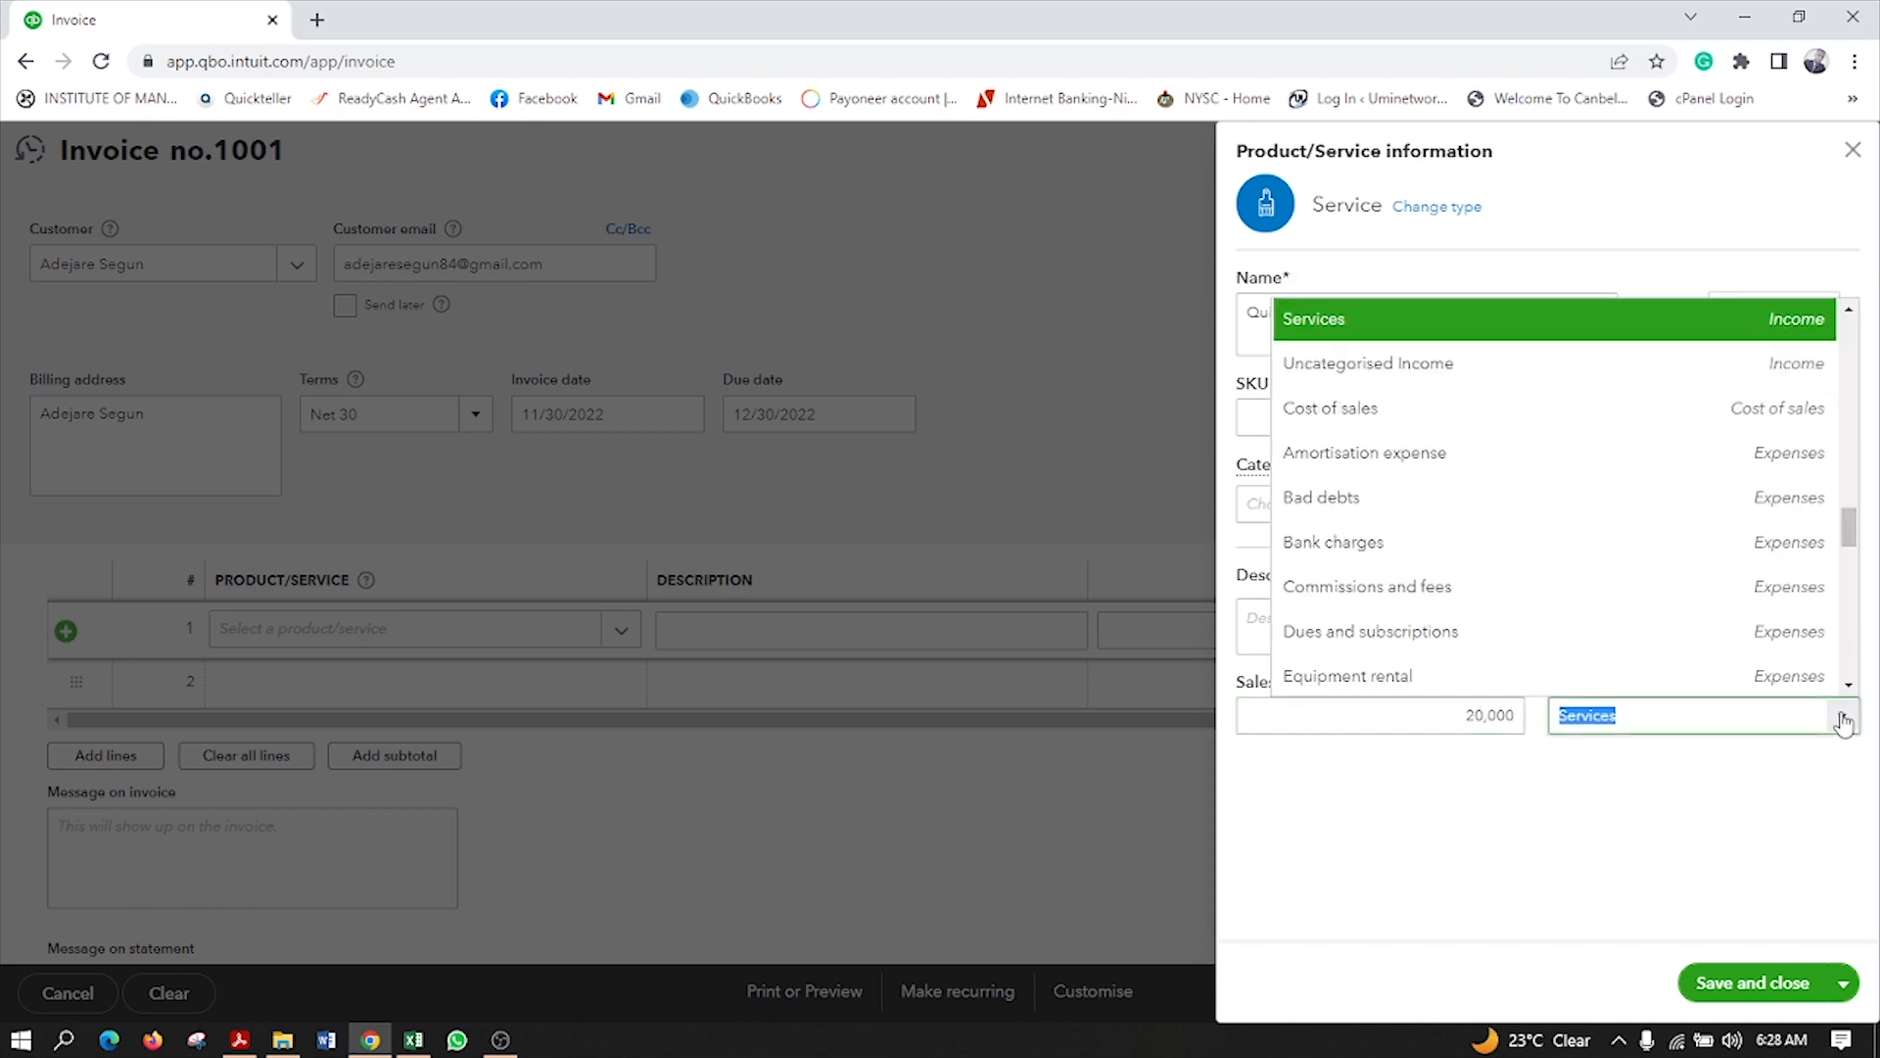
pyautogui.click(1842, 721)
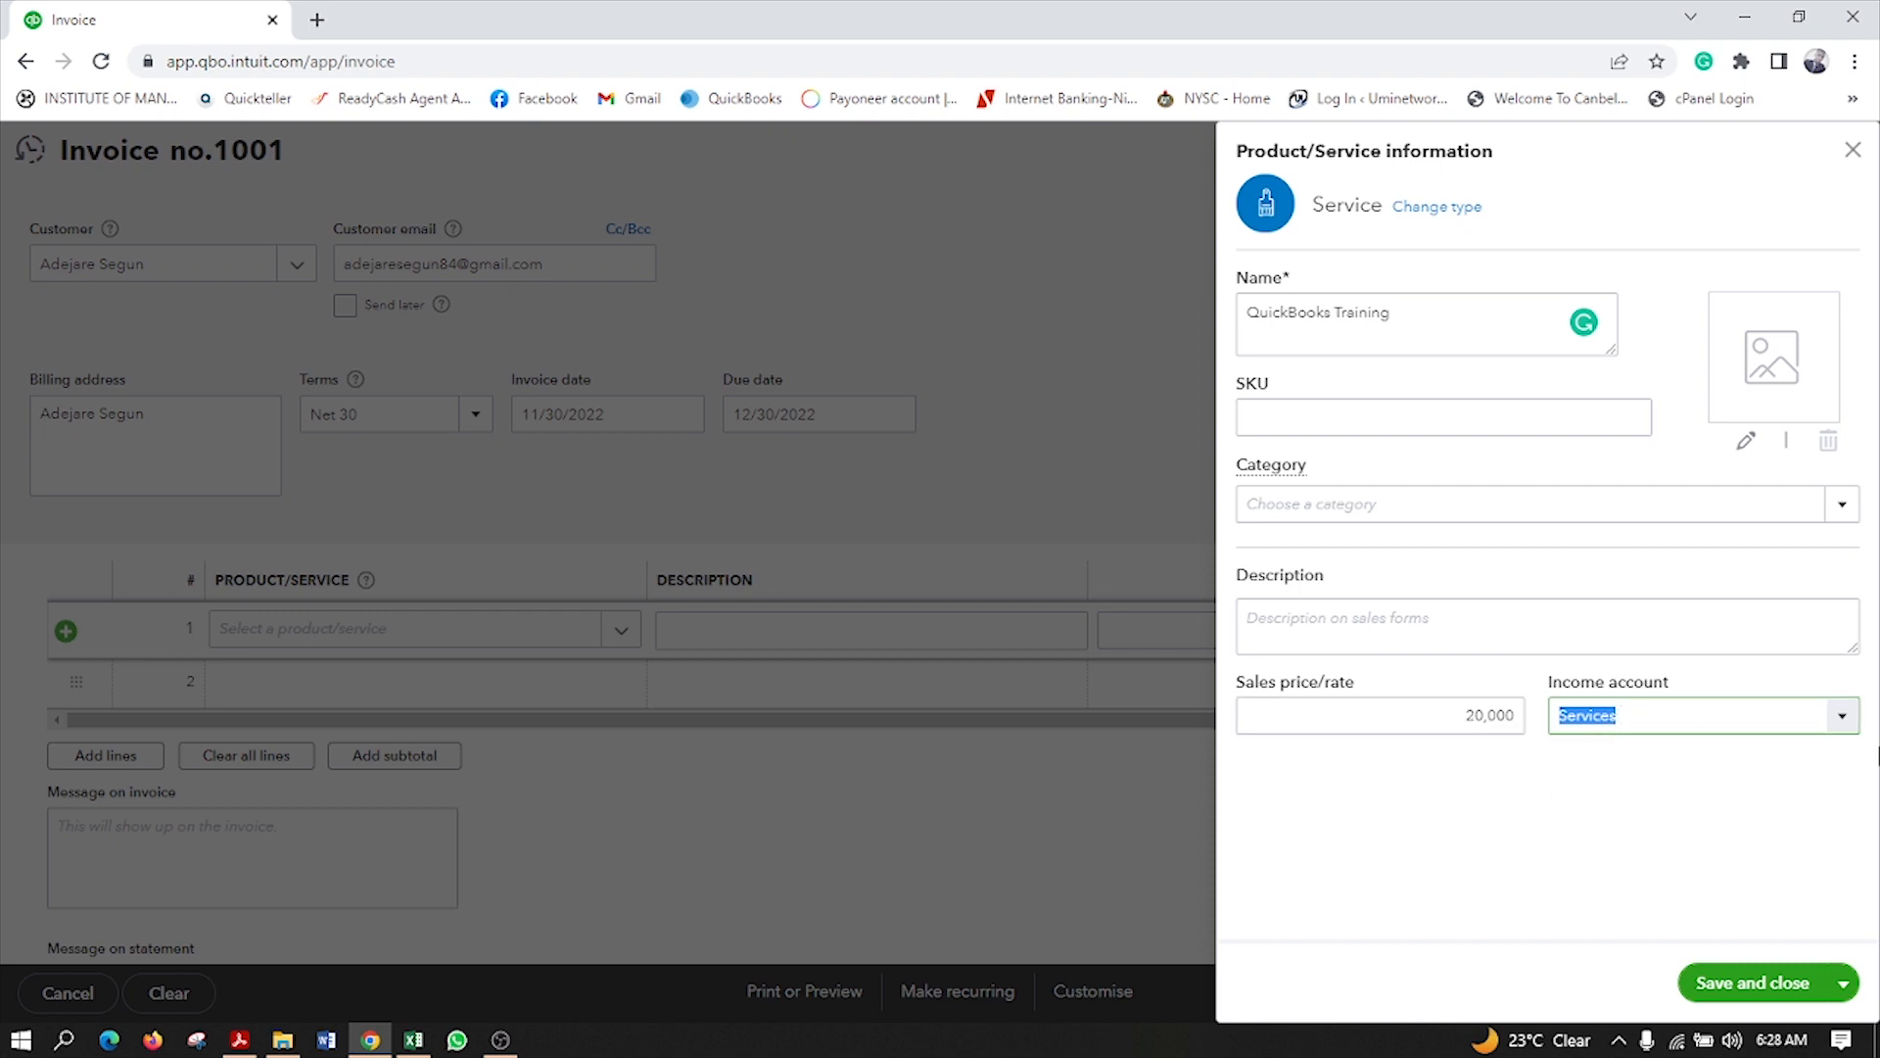
pyautogui.click(1844, 717)
pyautogui.click(1846, 720)
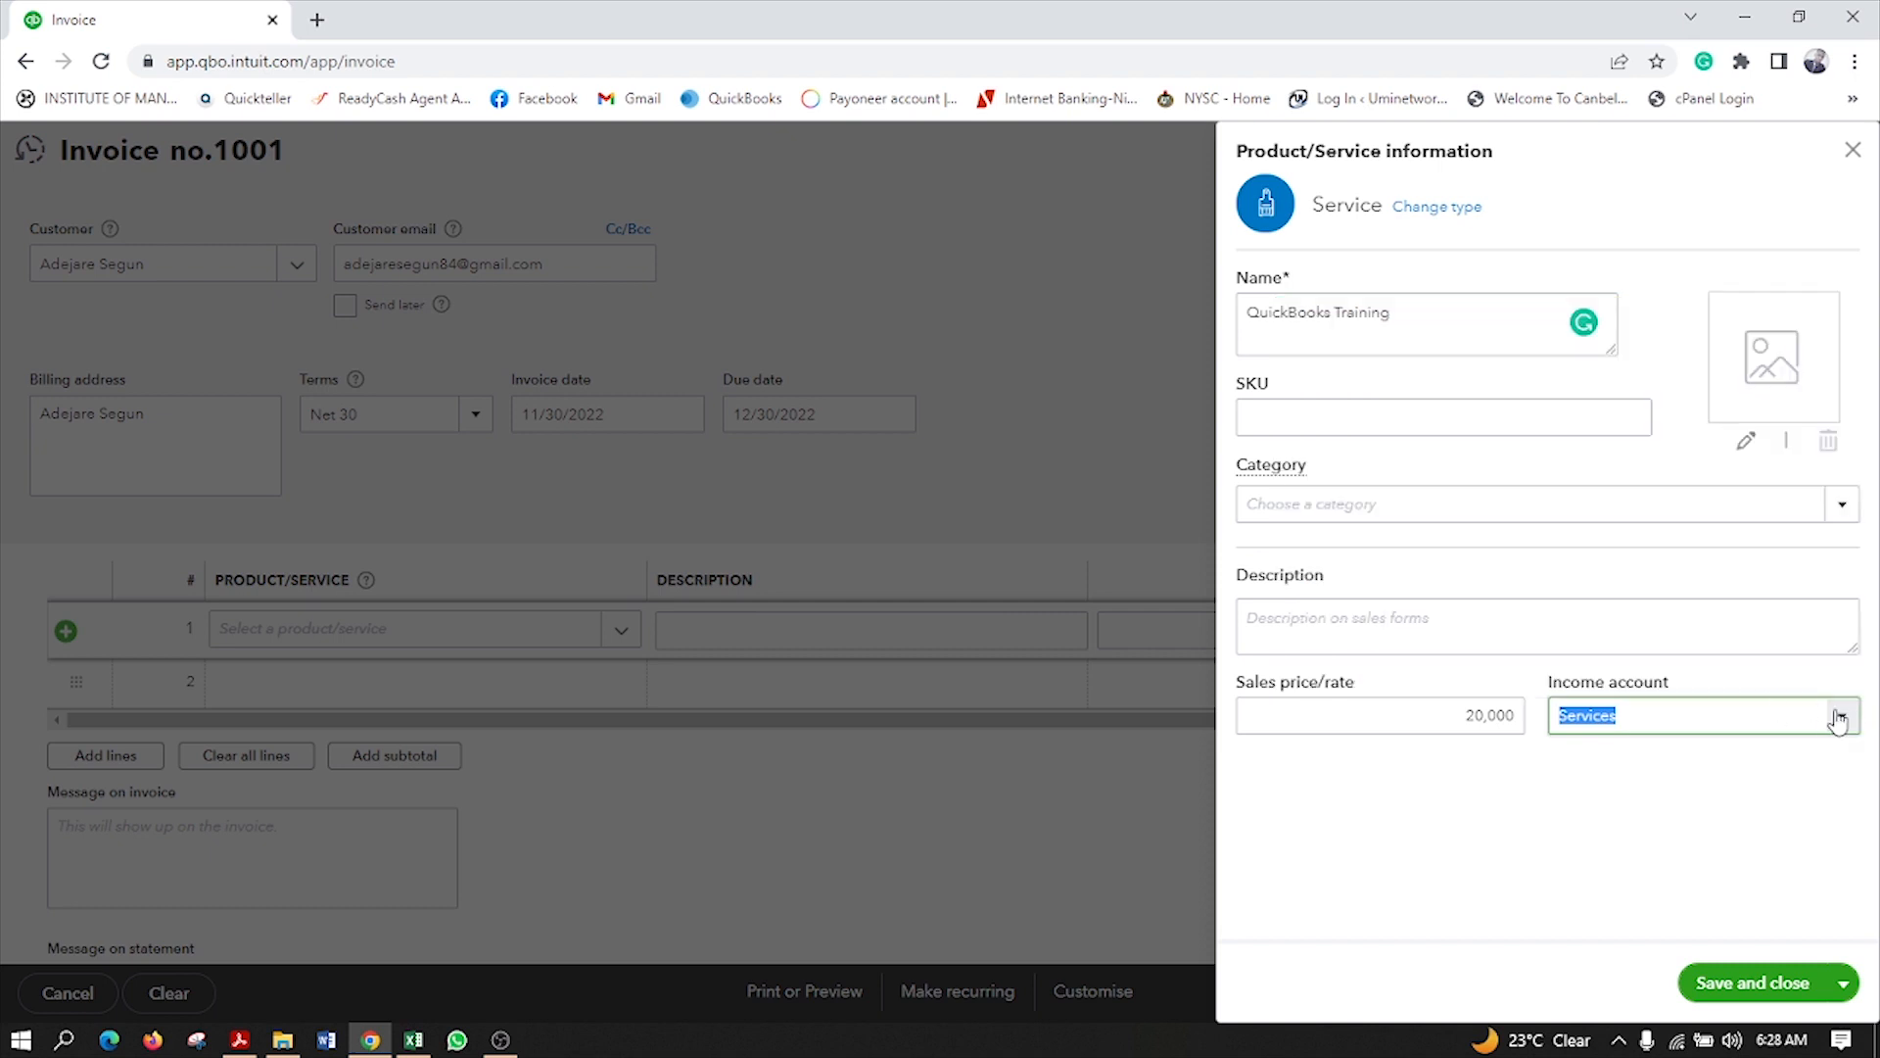
pyautogui.click(1839, 719)
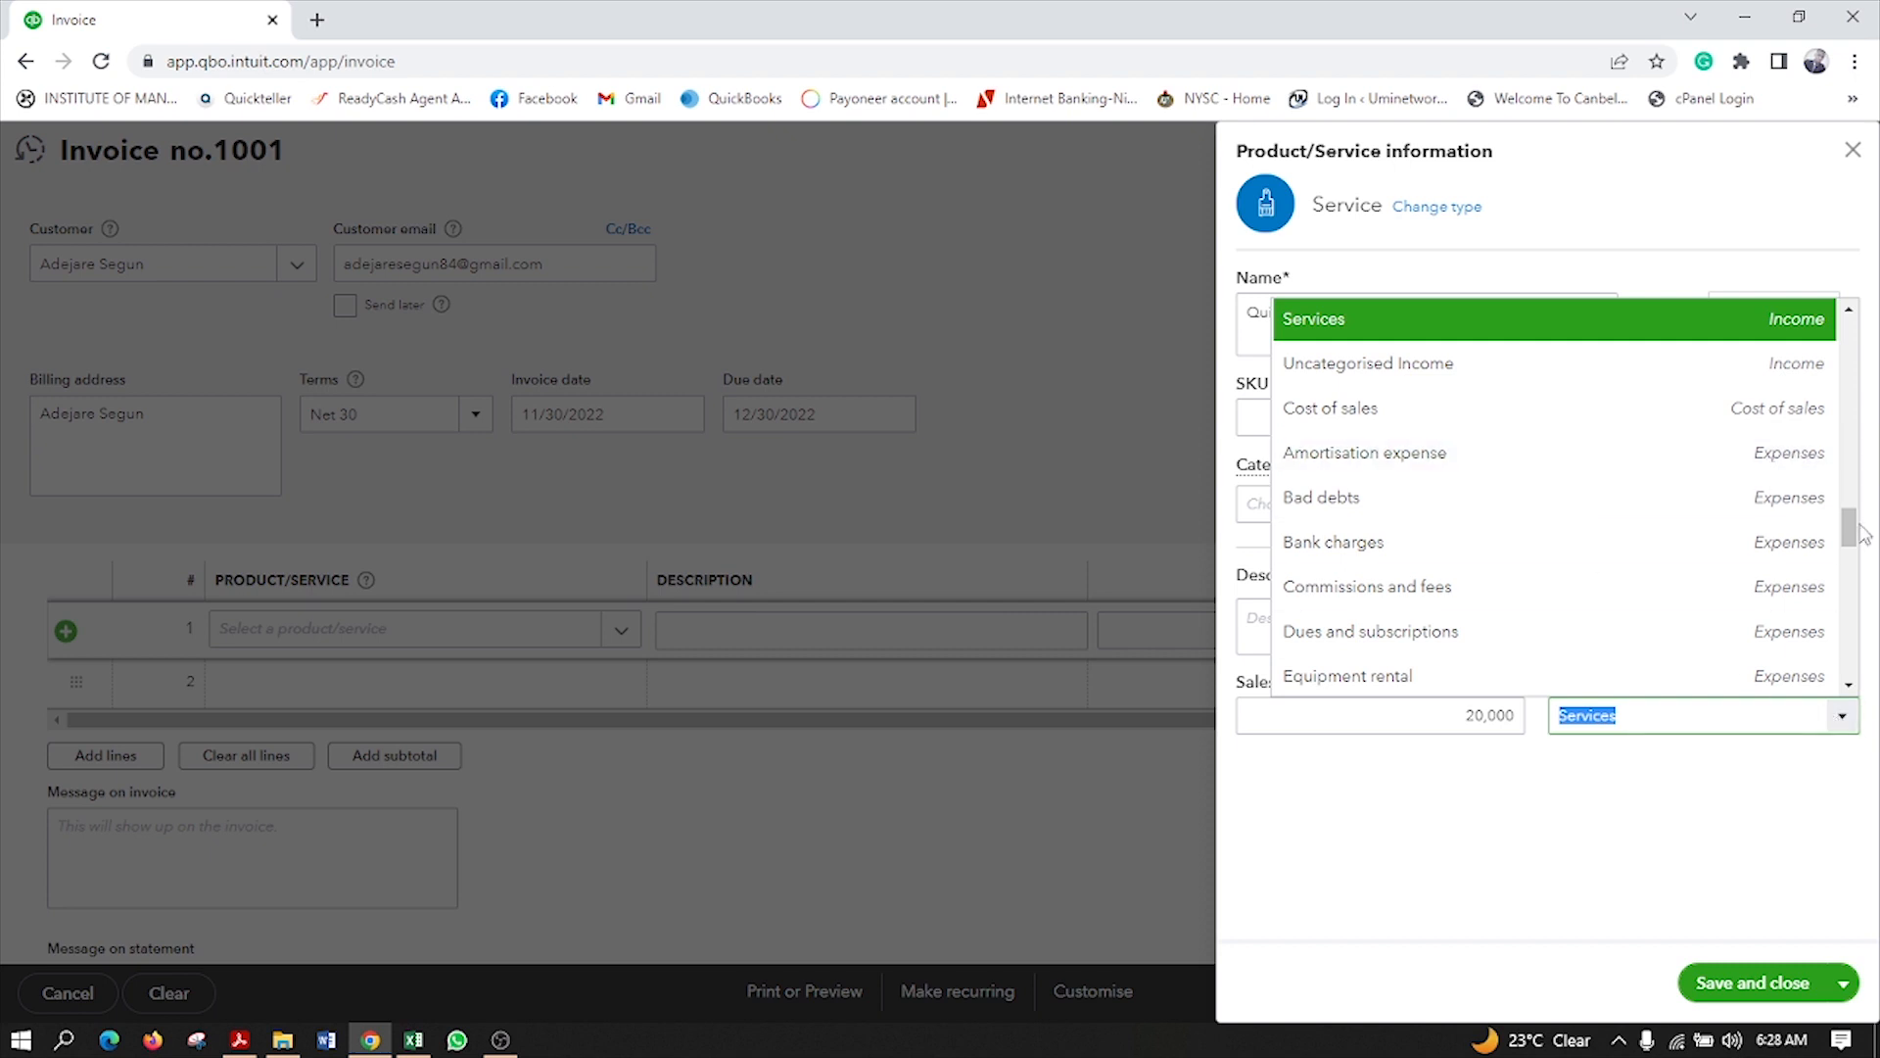
pyautogui.moveTo(1850, 527); pyautogui.dragTo(1851, 323)
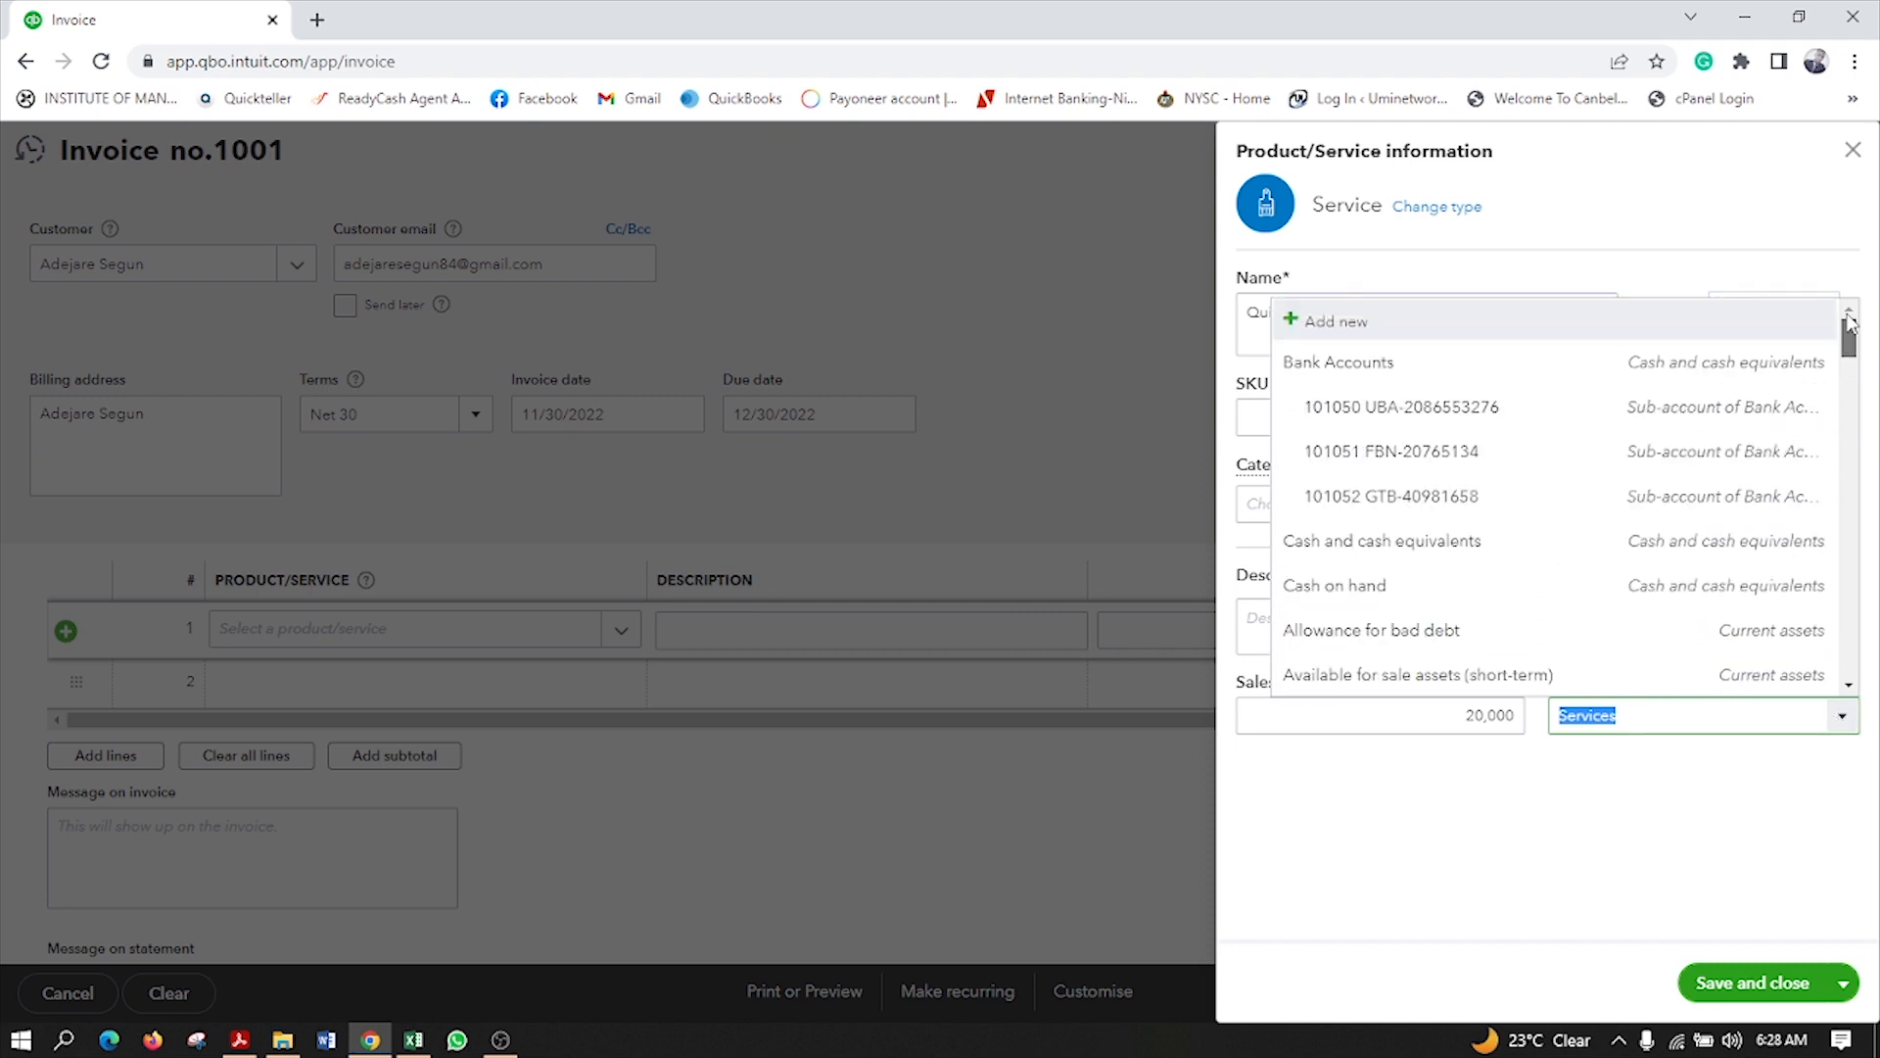
pyautogui.click(1328, 321)
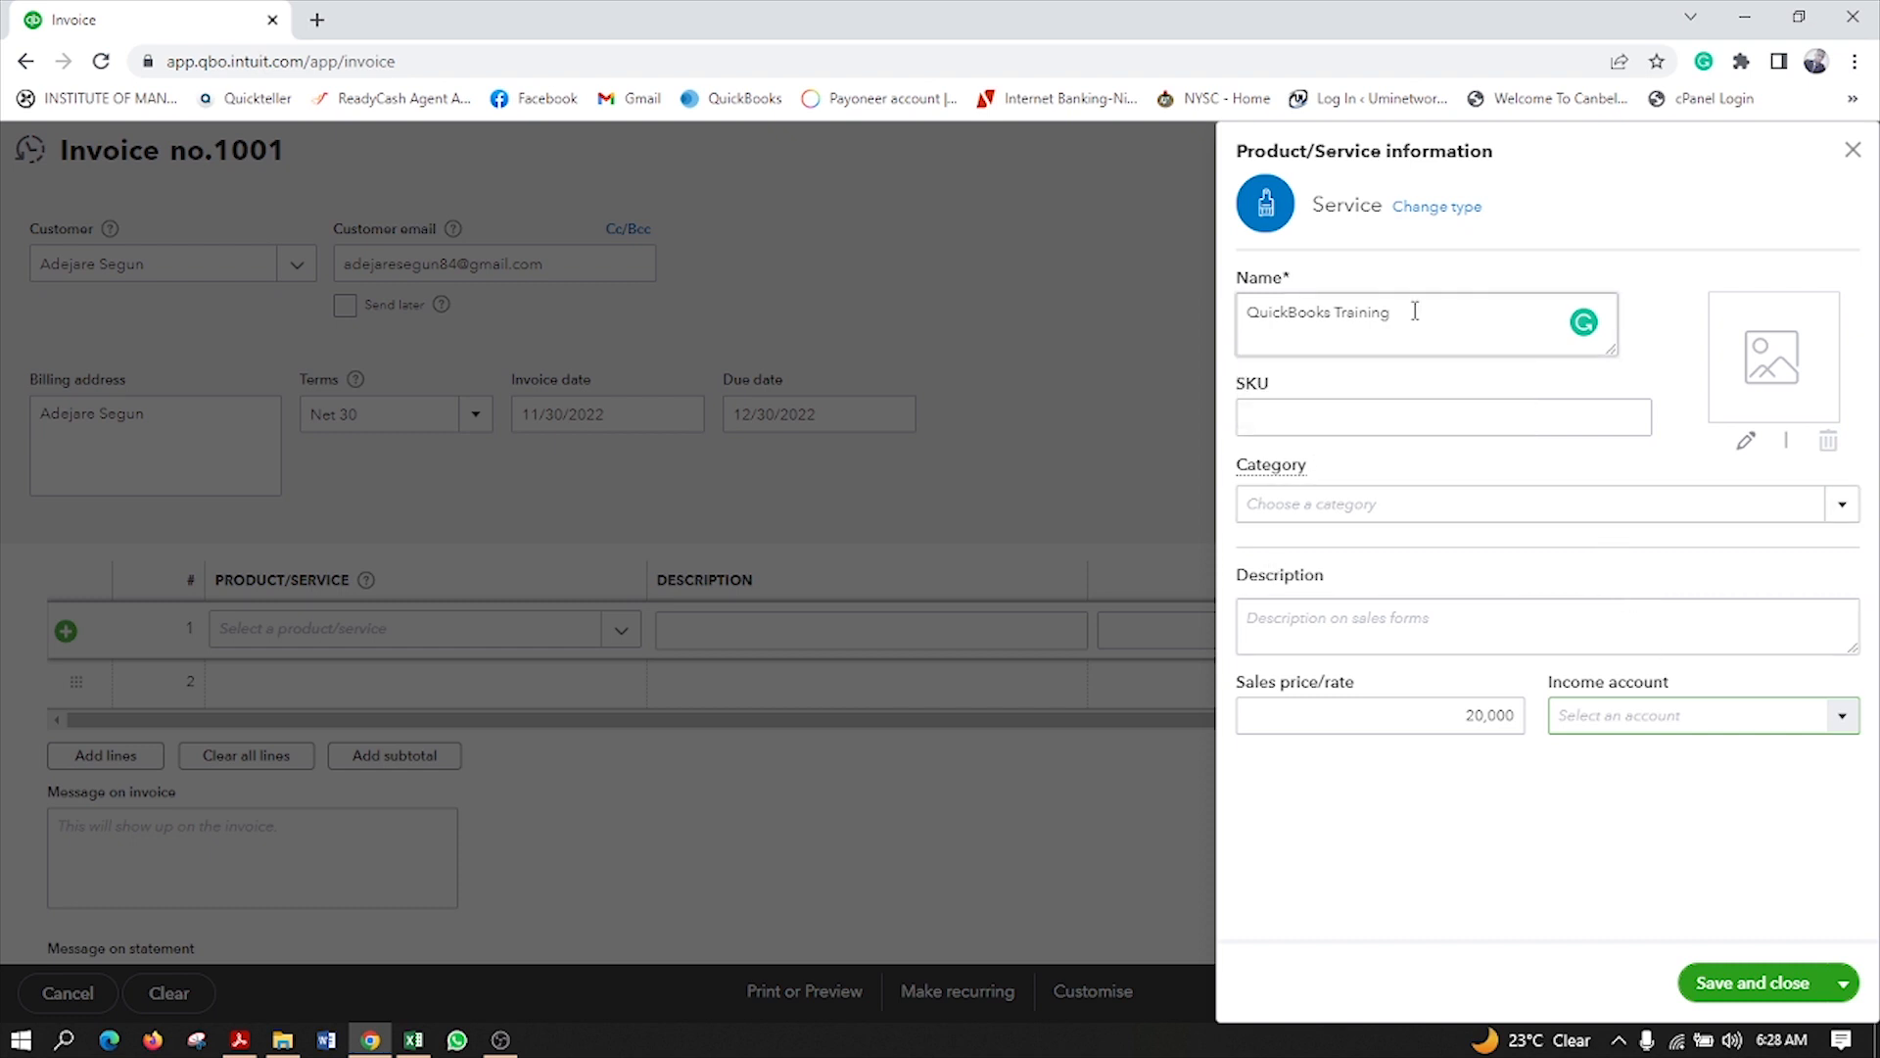
# Step: Add a new income account with detail type Service/Fee Income, reusing the service's name QuickBooks Training as the account name
pyautogui.tripleClick(1318, 323)
pyautogui.hotkey('ctrl', 'c')
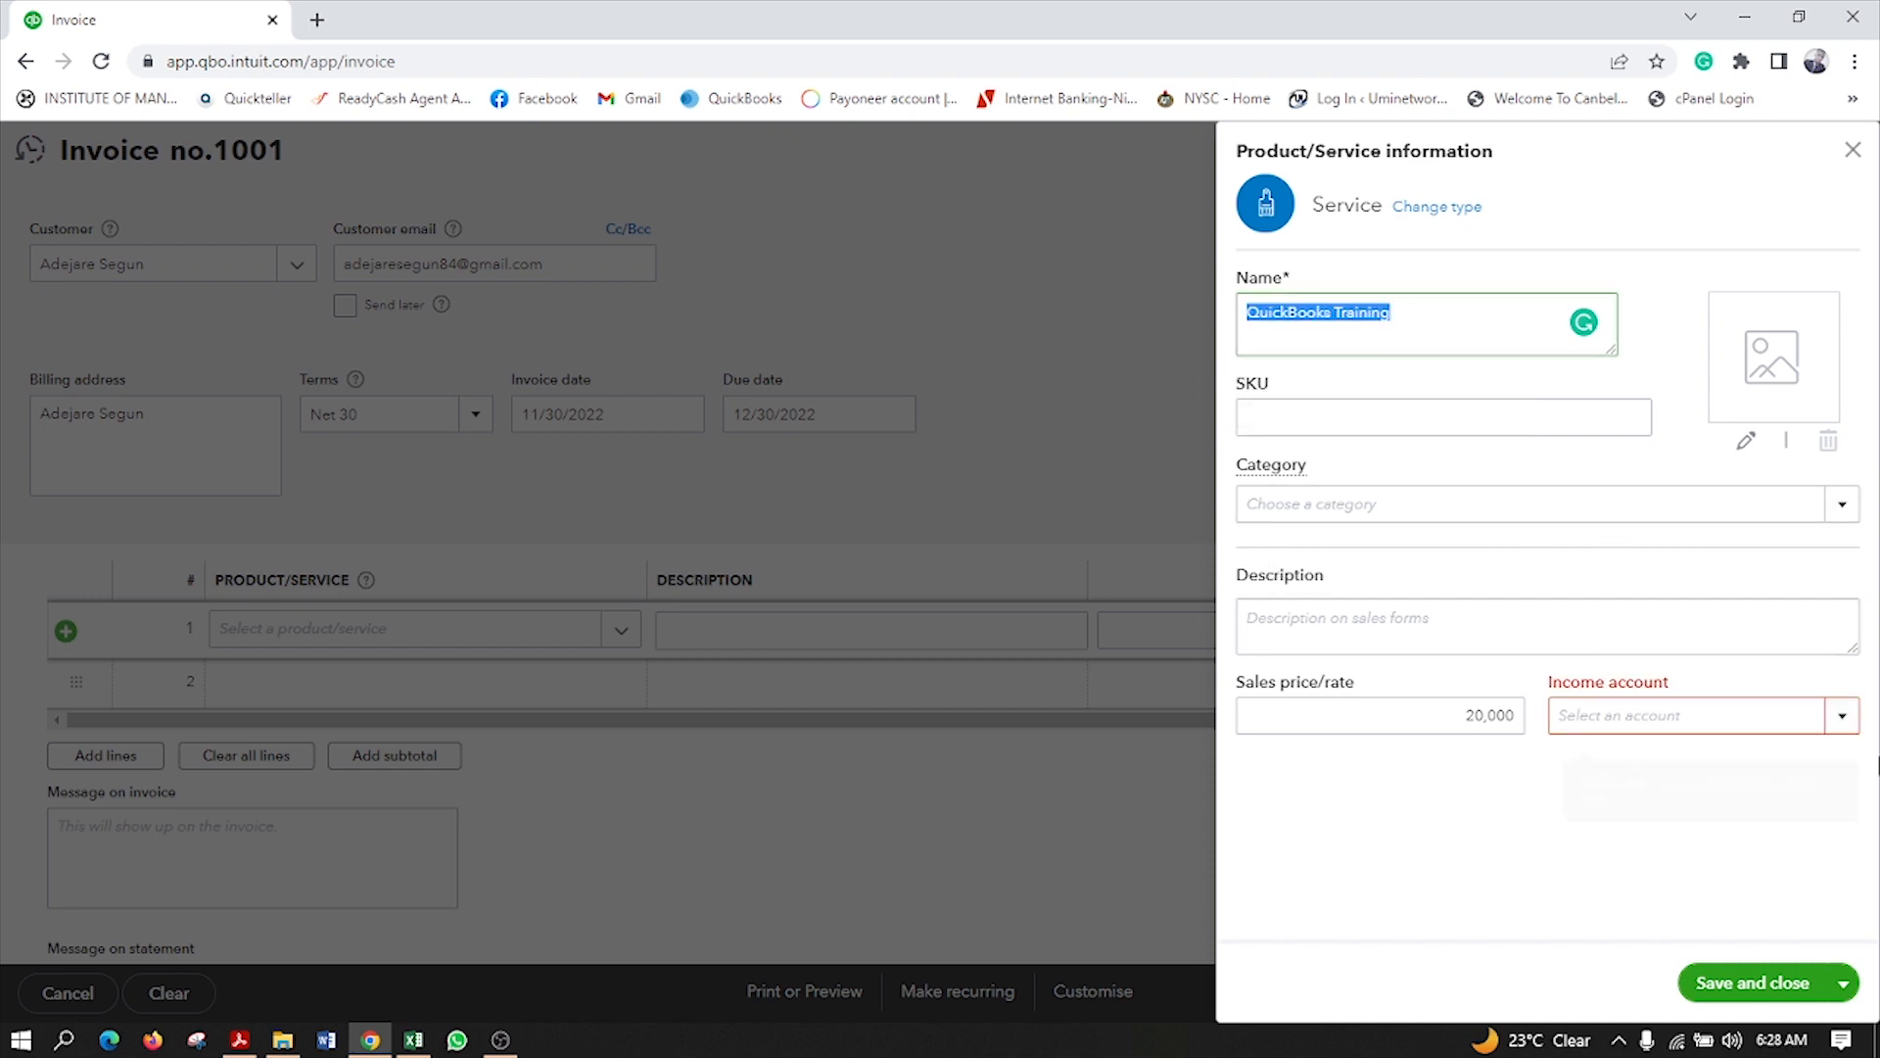
pyautogui.click(1841, 723)
pyautogui.click(1312, 319)
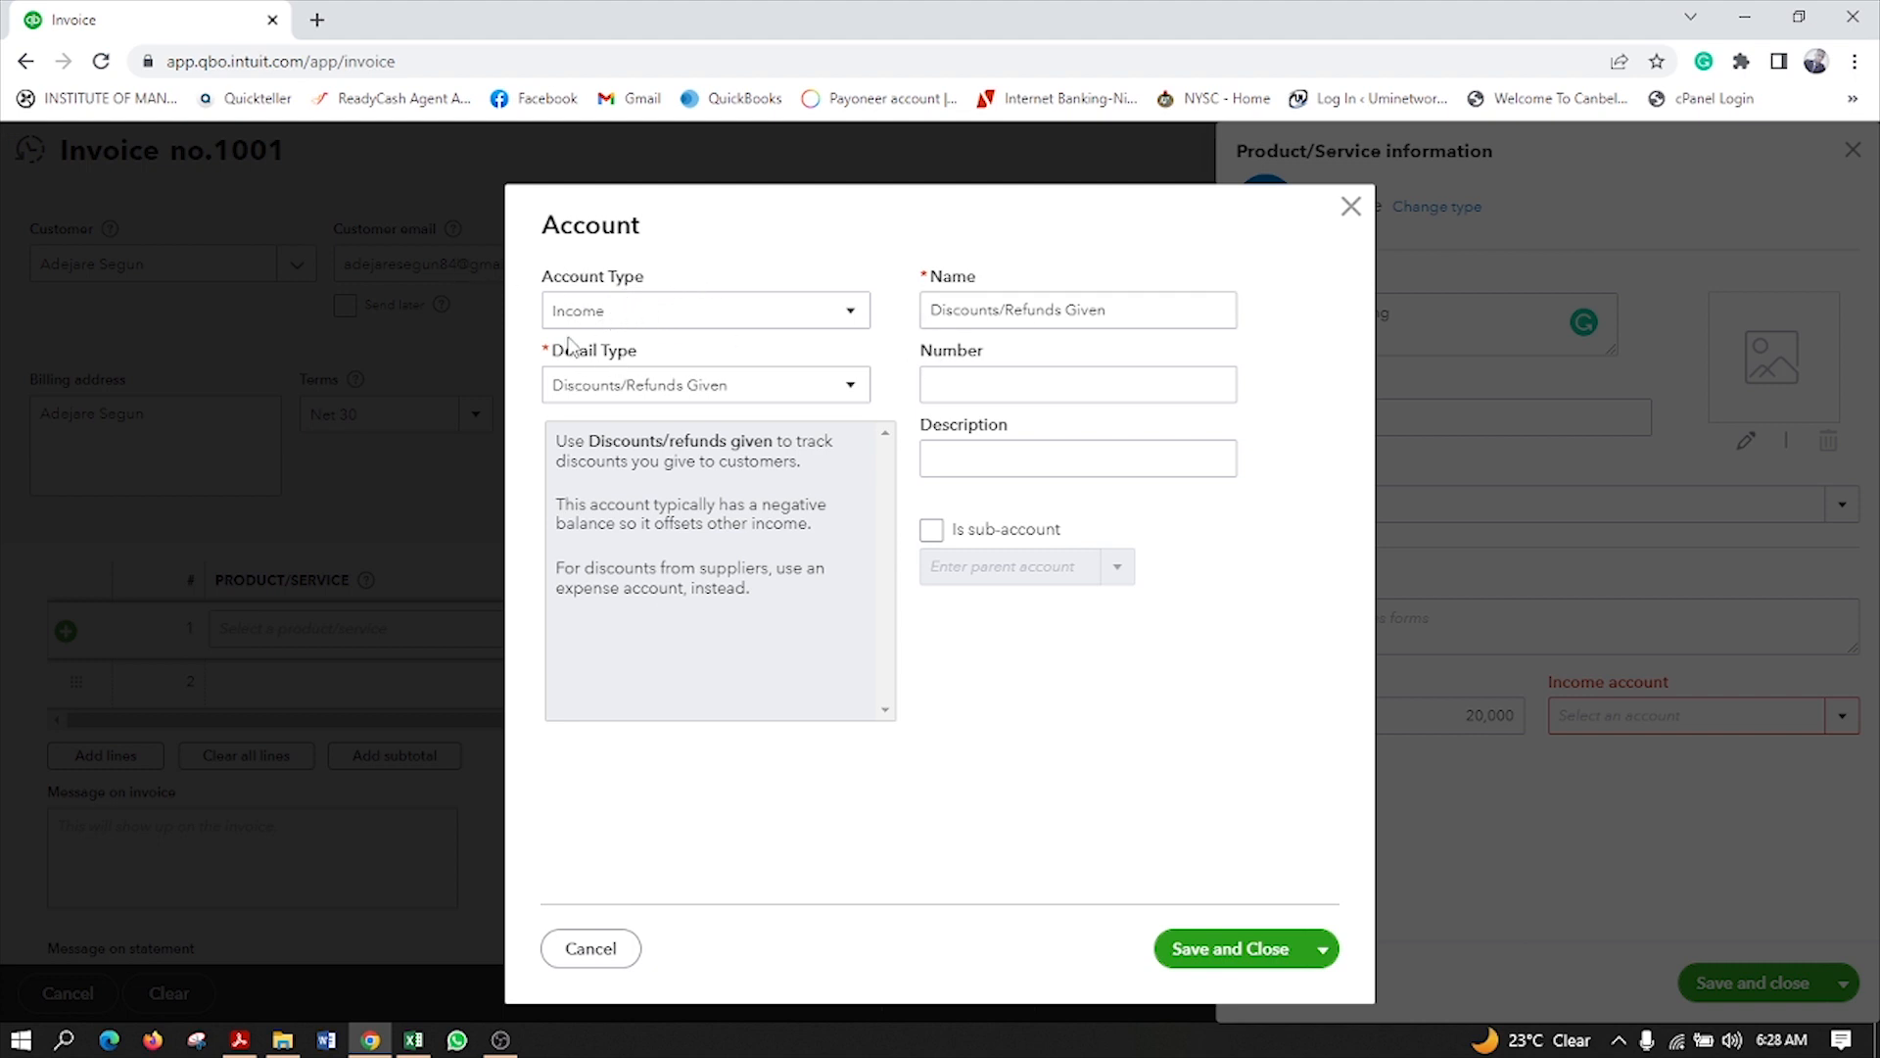
pyautogui.click(861, 389)
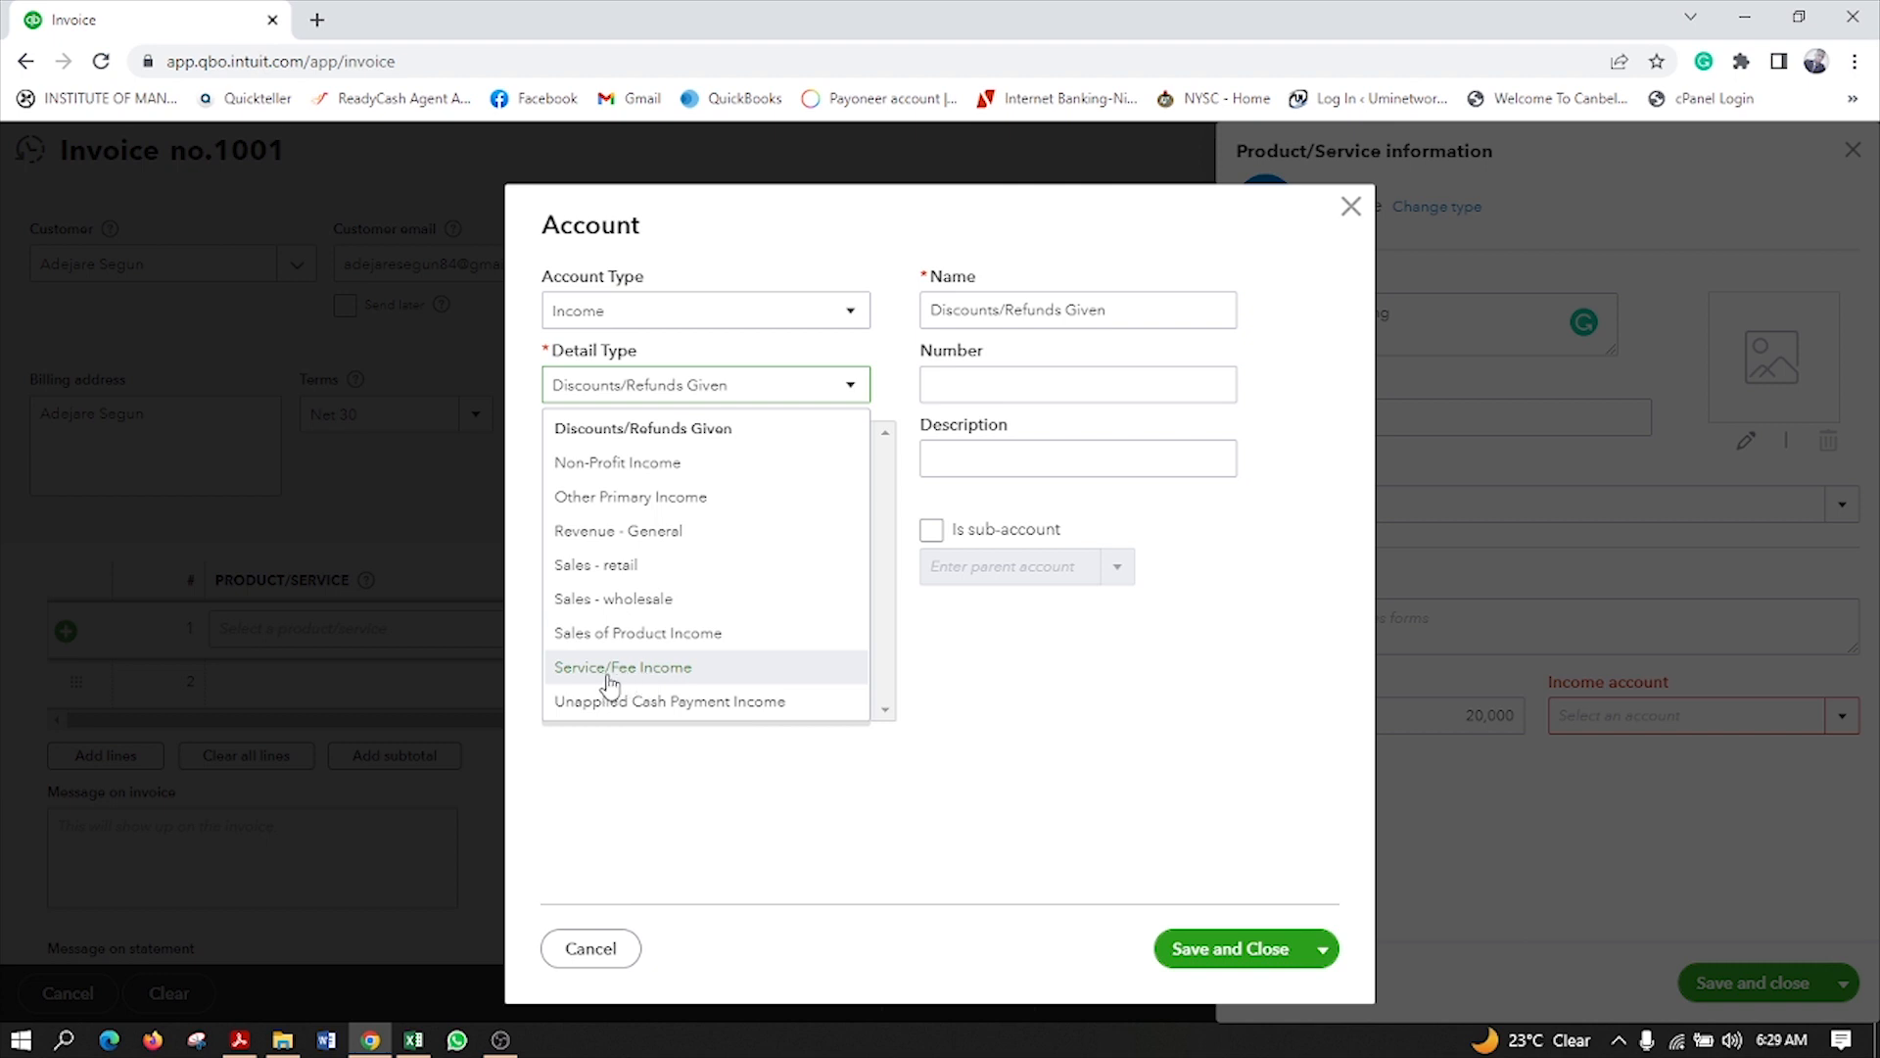
pyautogui.click(673, 669)
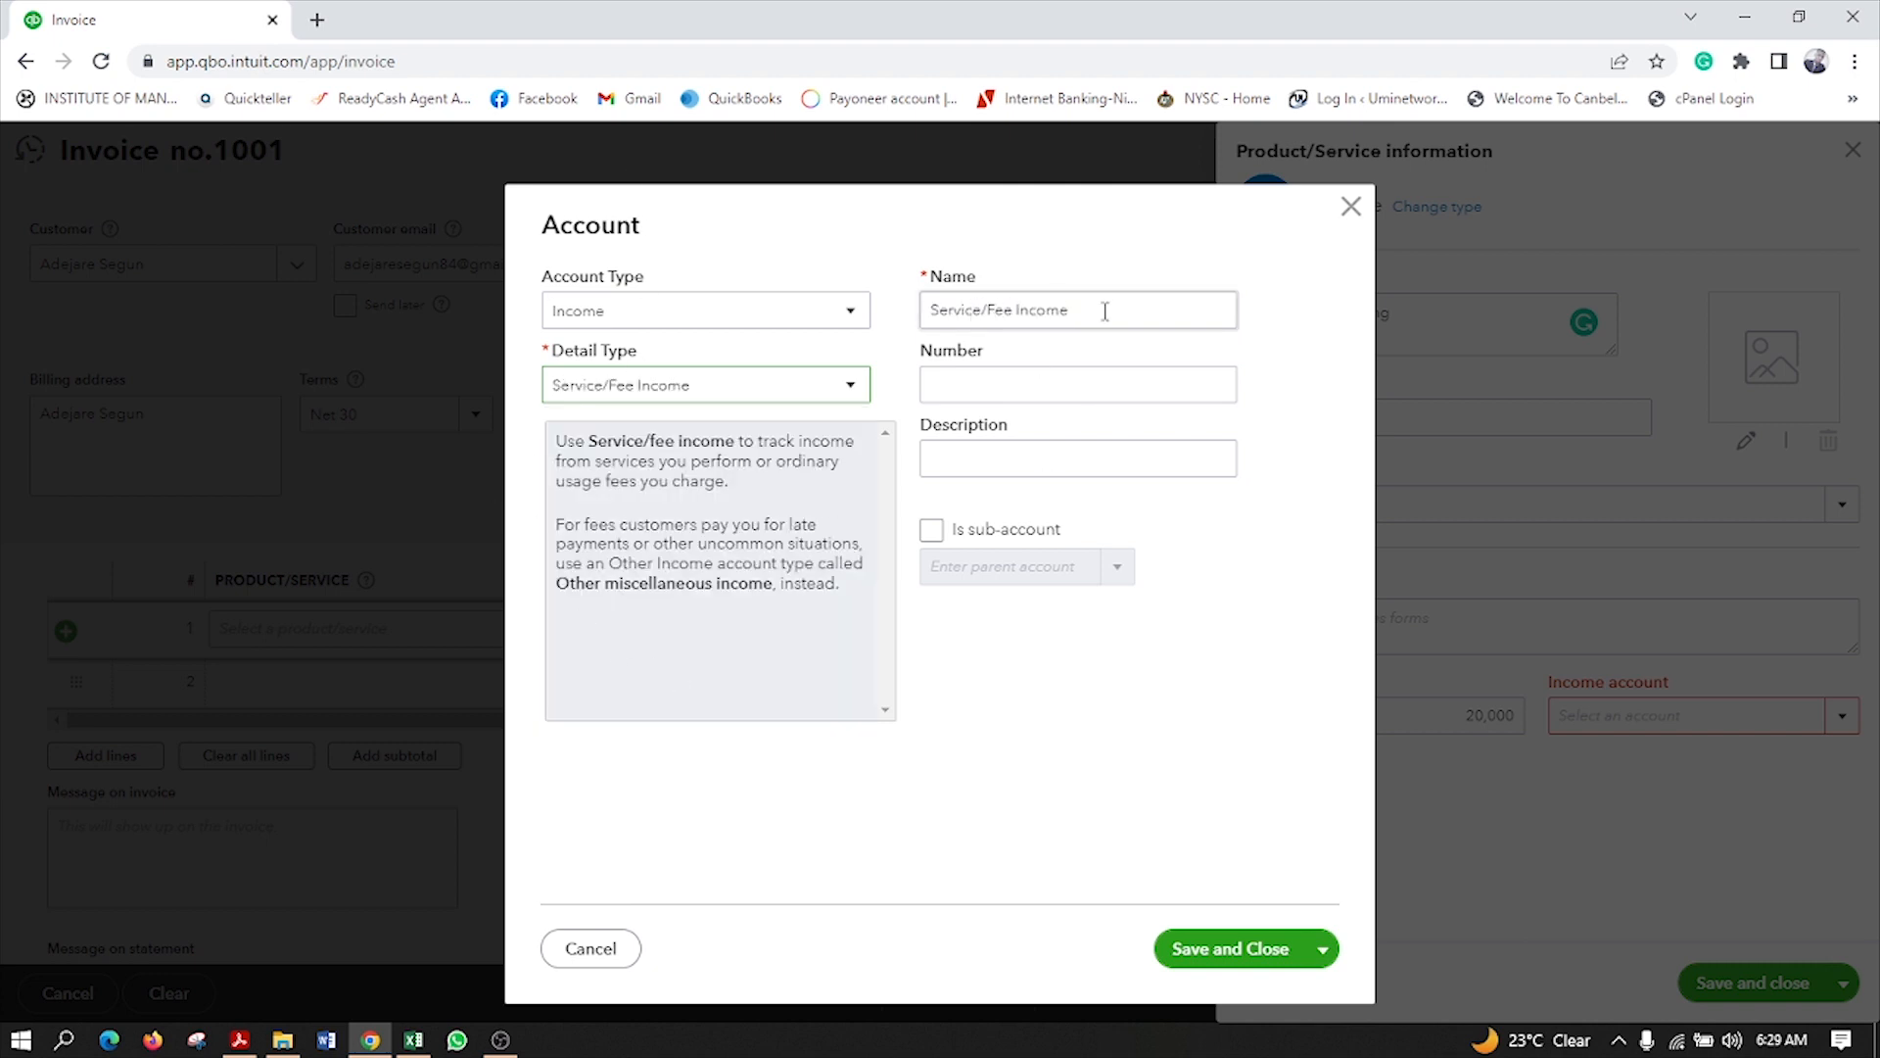
pyautogui.moveTo(1105, 311); pyautogui.dragTo(820, 277)
pyautogui.hotkey('ctrl', 'v')
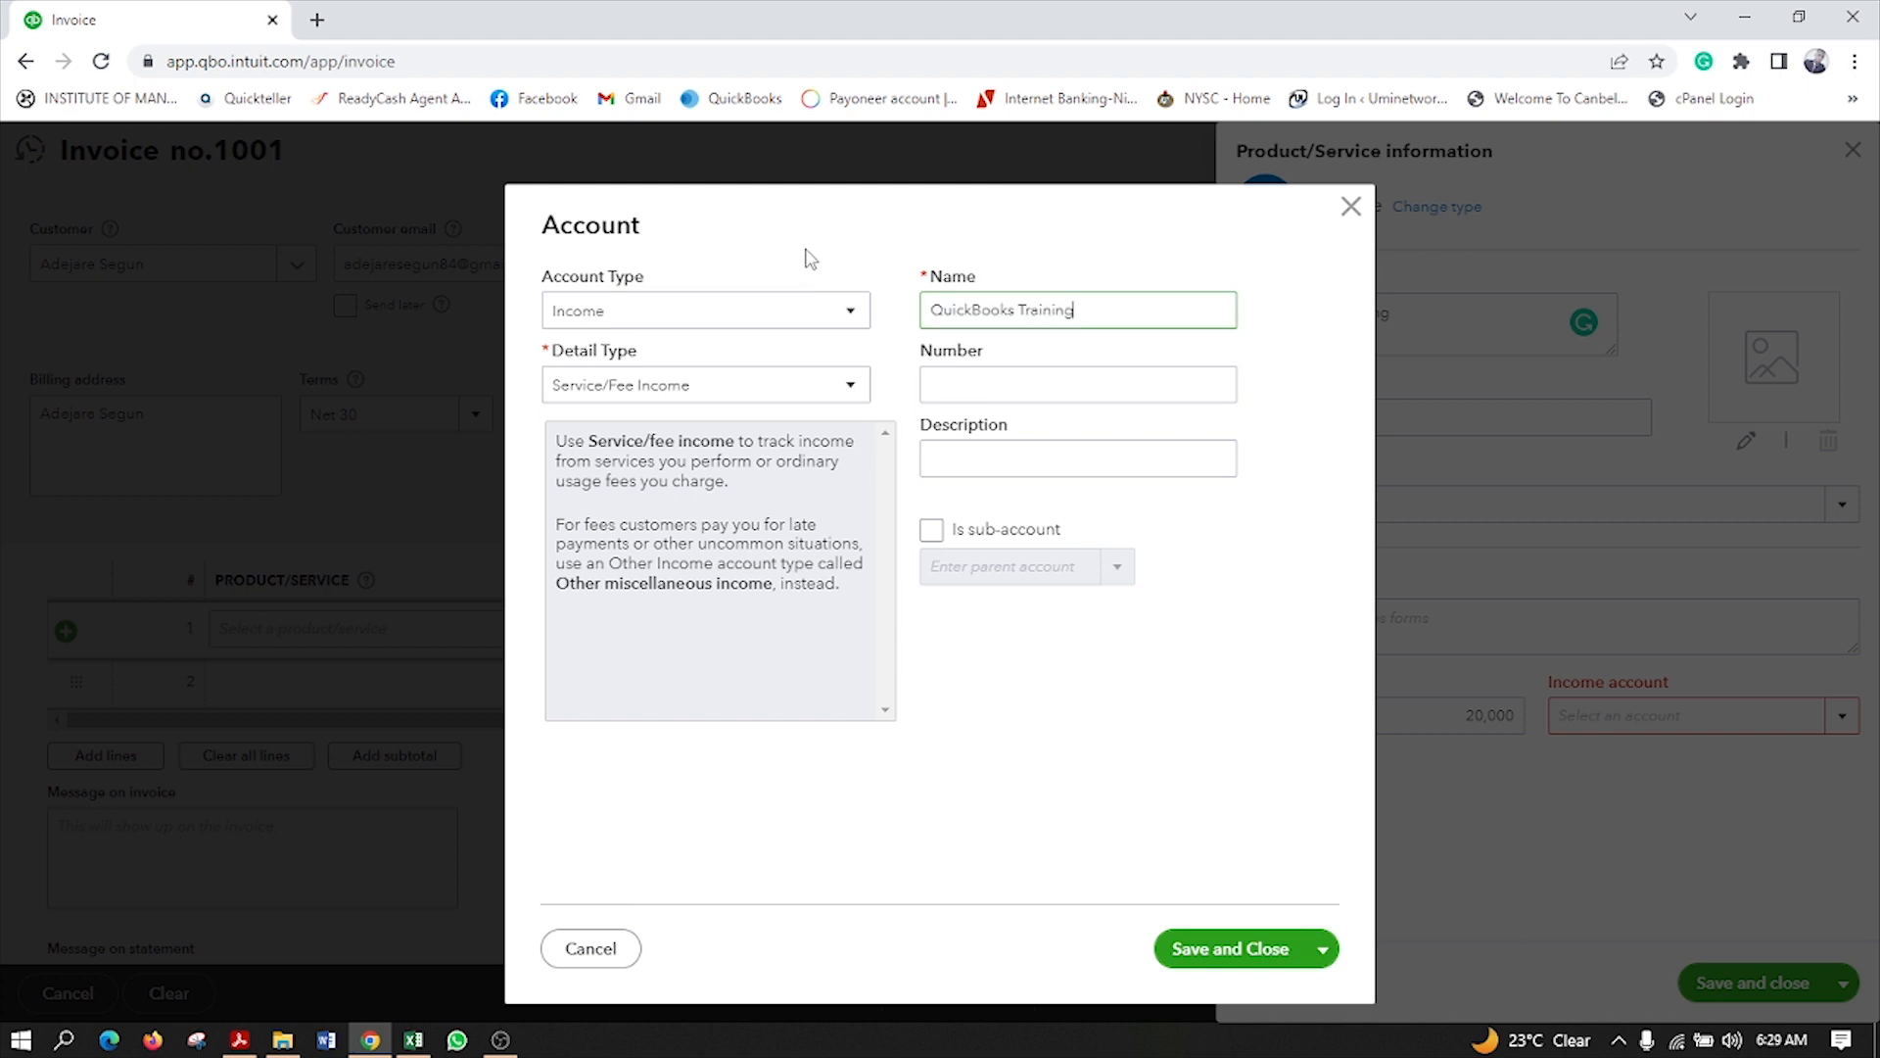
# Step: Make the new account a sub-account of Services and save both the account and the QuickBooks Training service
pyautogui.click(932, 530)
pyautogui.click(1117, 568)
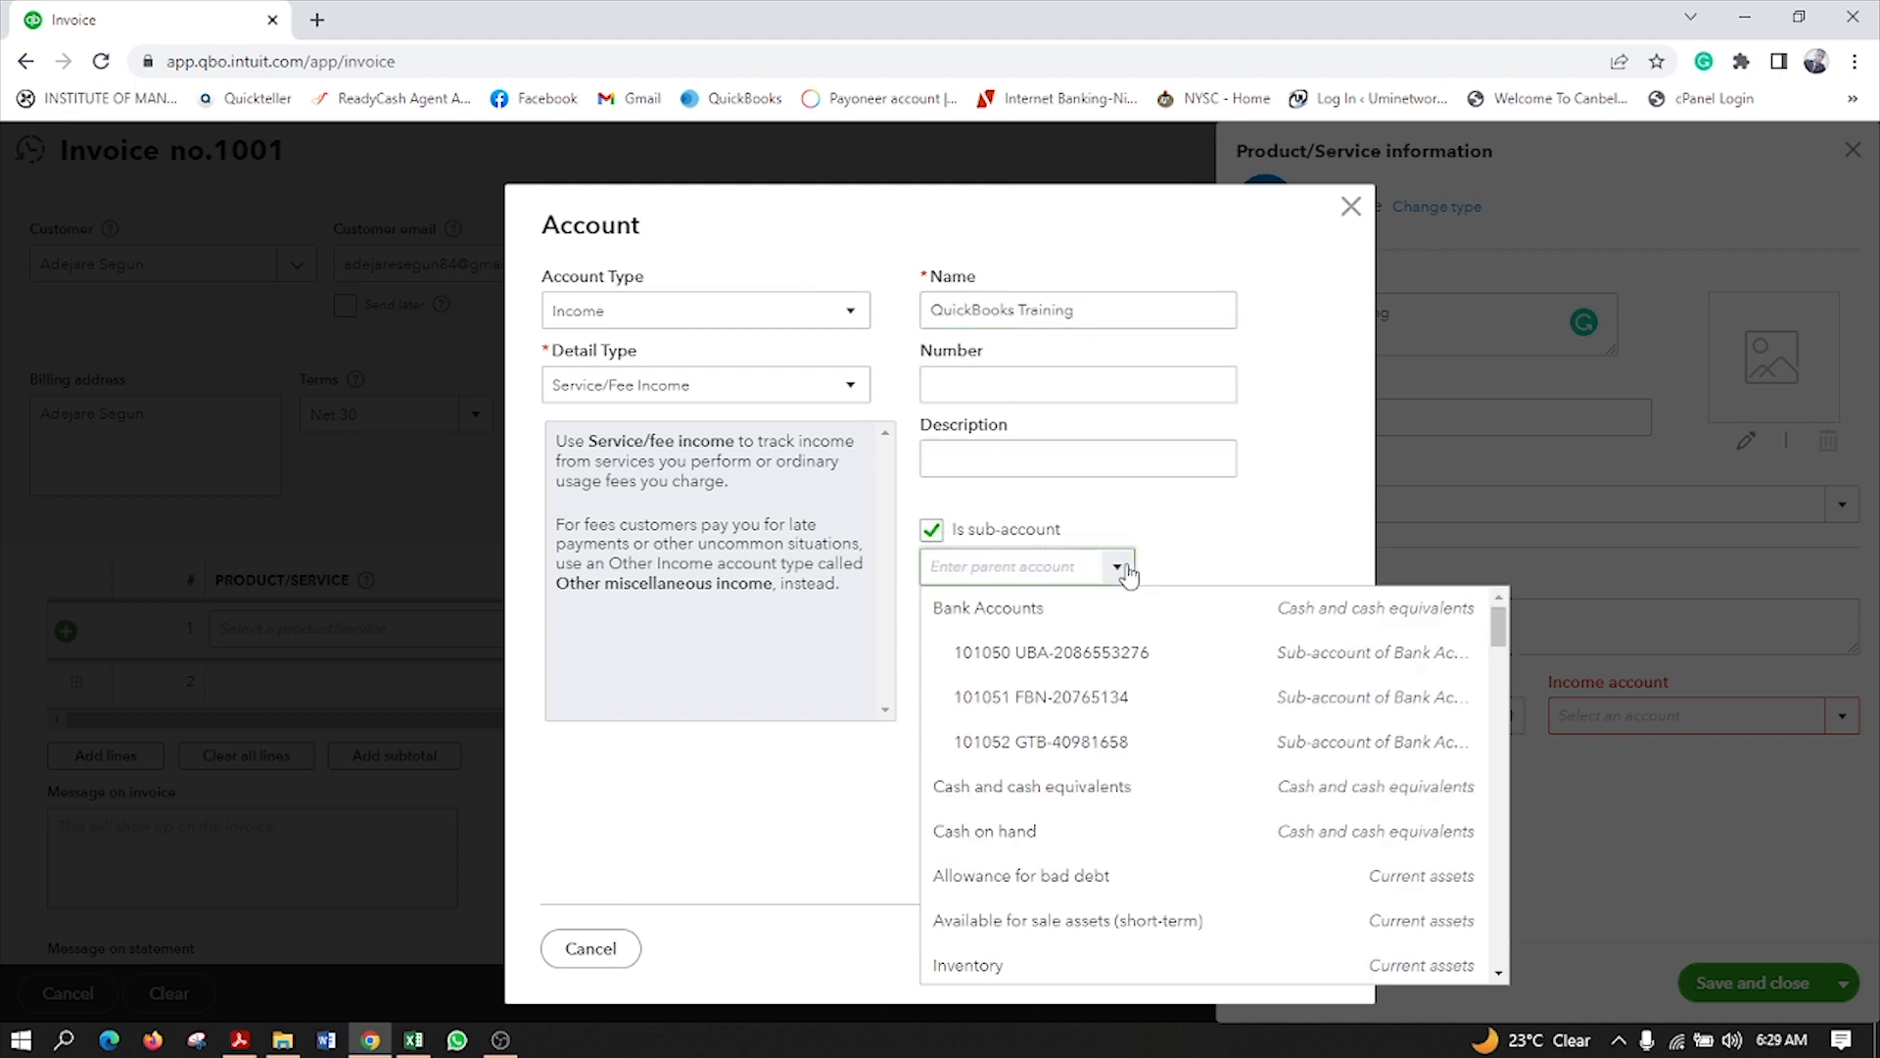
pyautogui.write('ser')
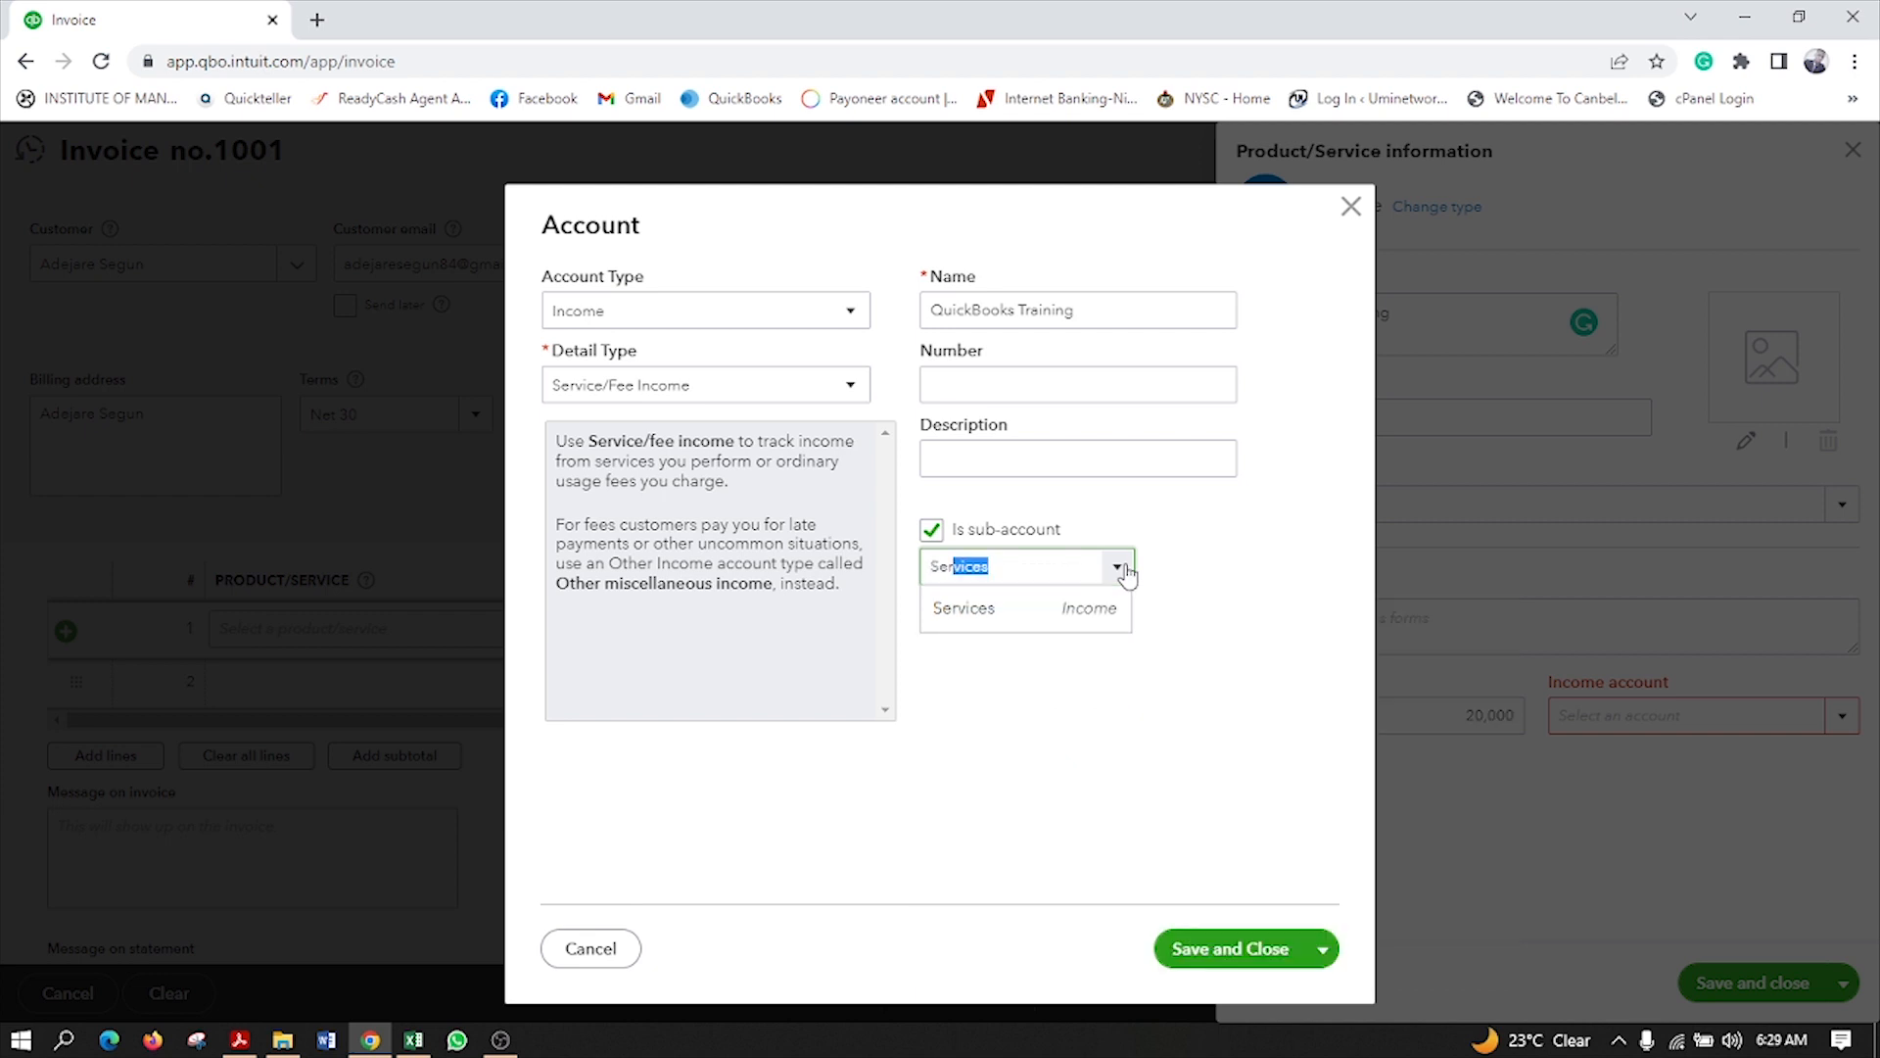
pyautogui.click(970, 616)
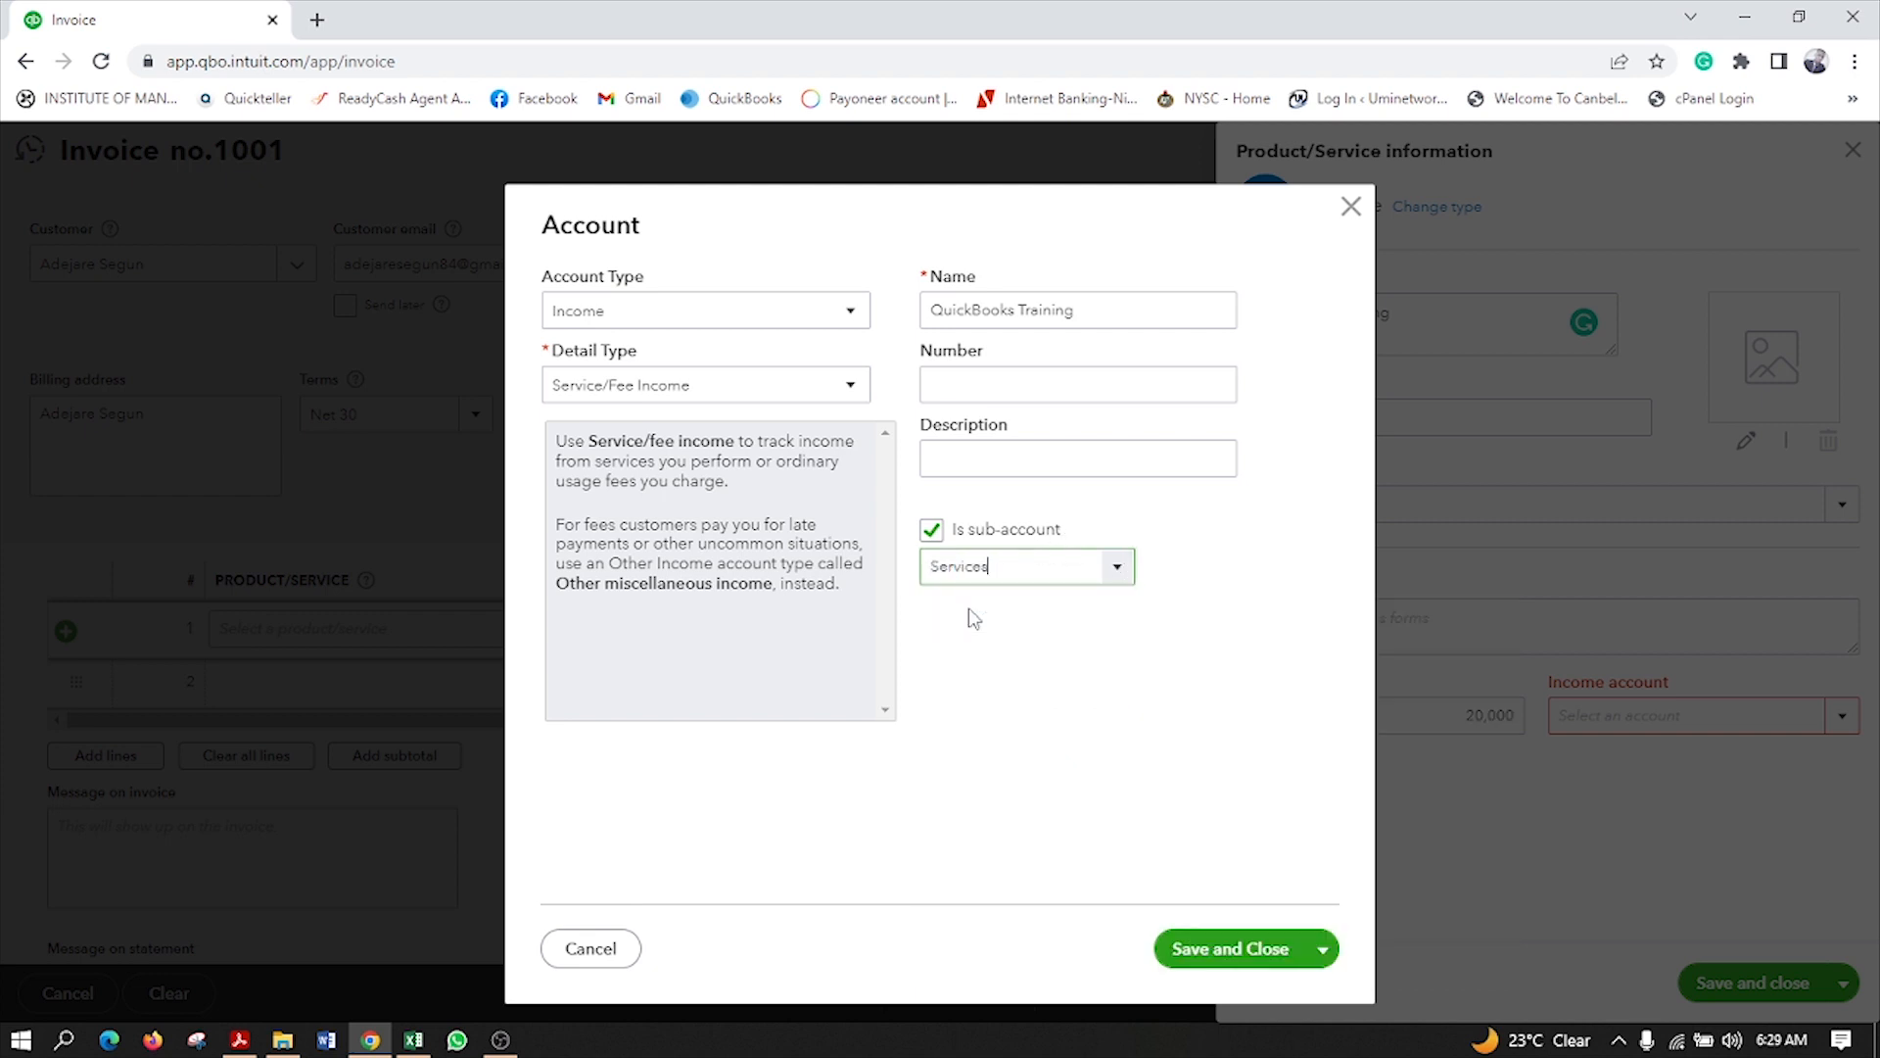
pyautogui.click(1232, 952)
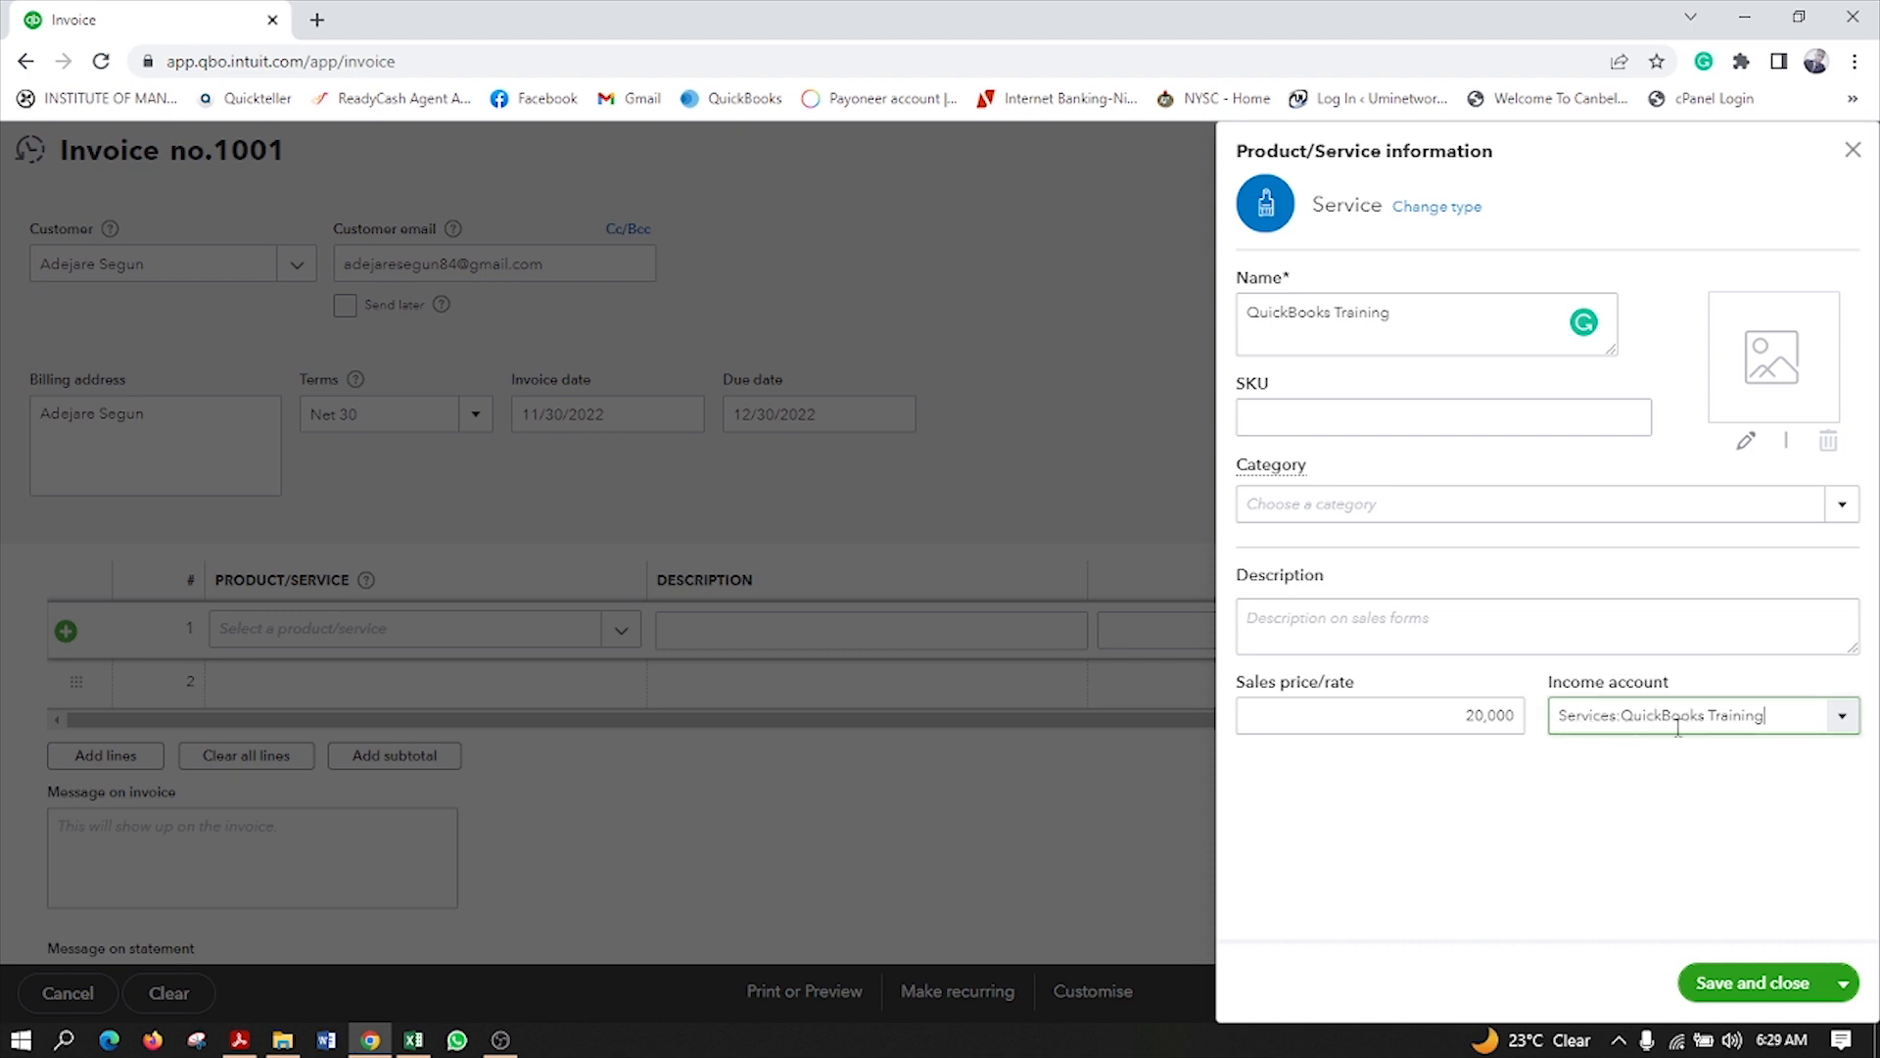
pyautogui.click(1742, 984)
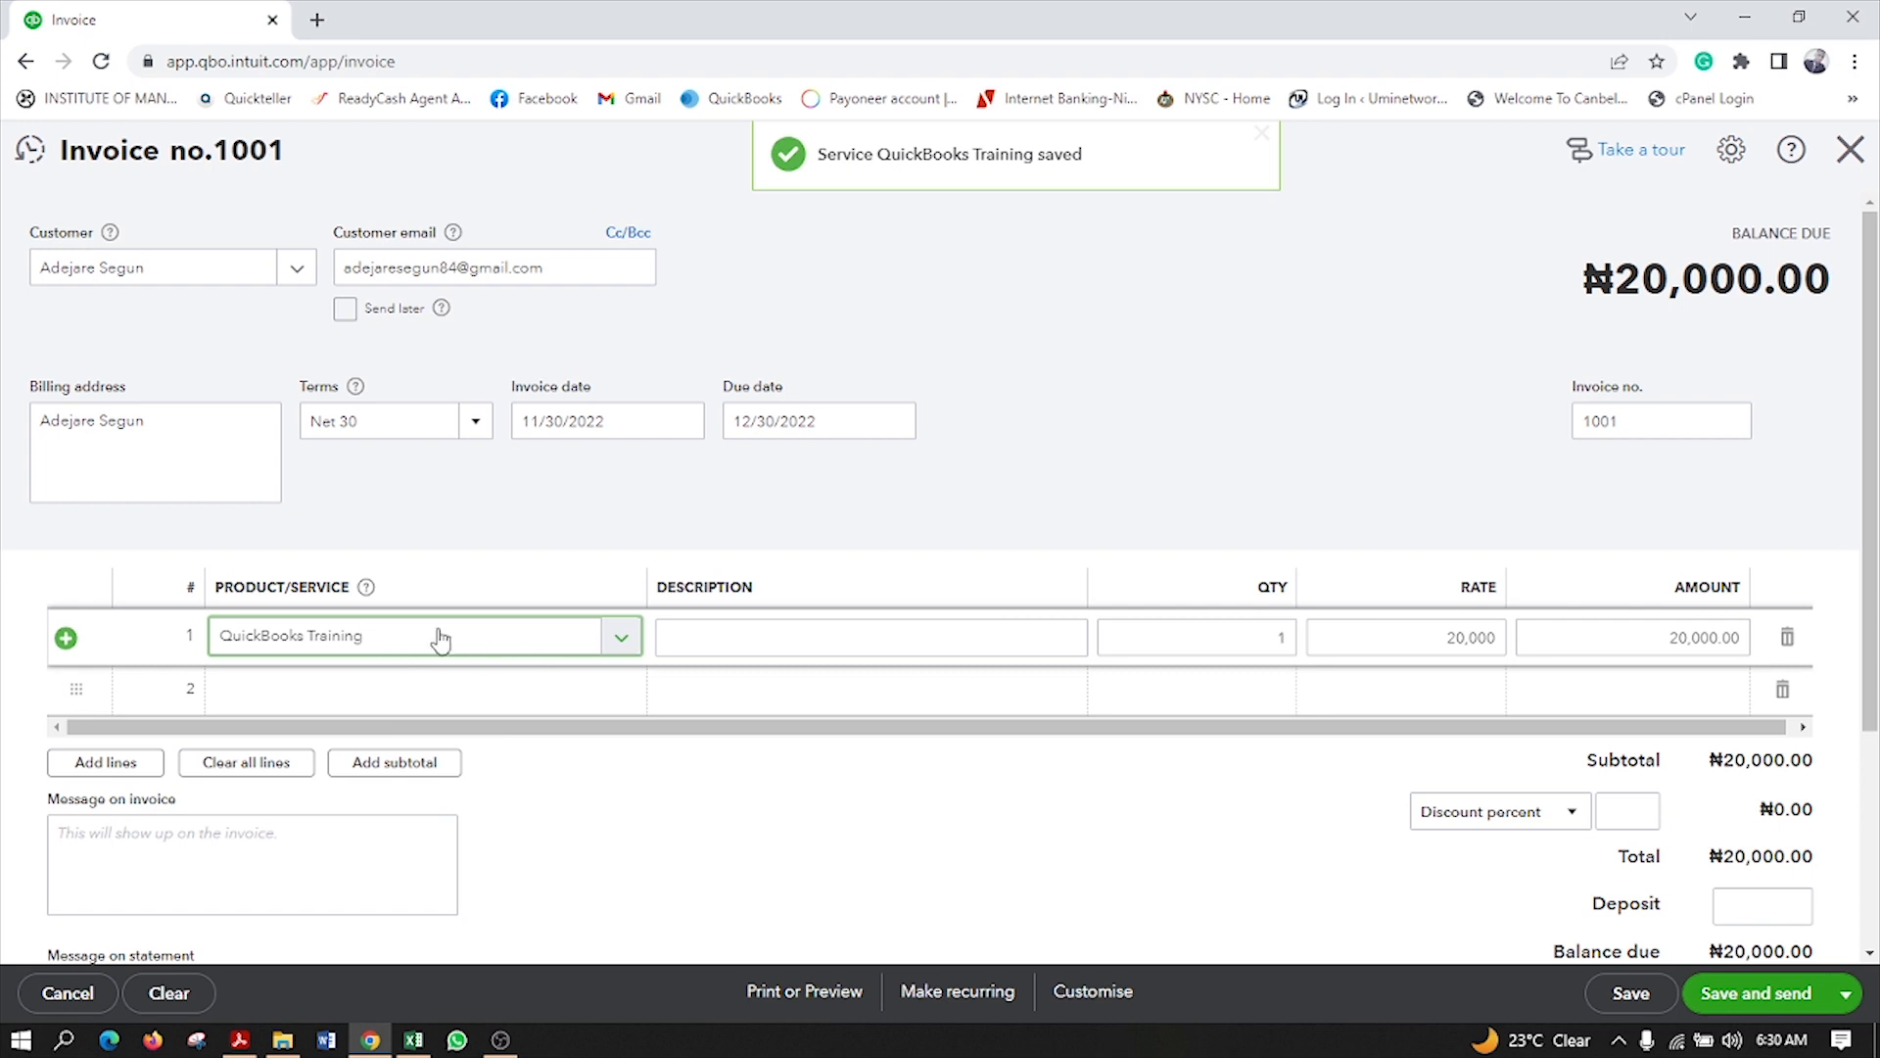
# Step: Enter QuickBooks Training as the description of the invoice's first line
pyautogui.click(761, 637)
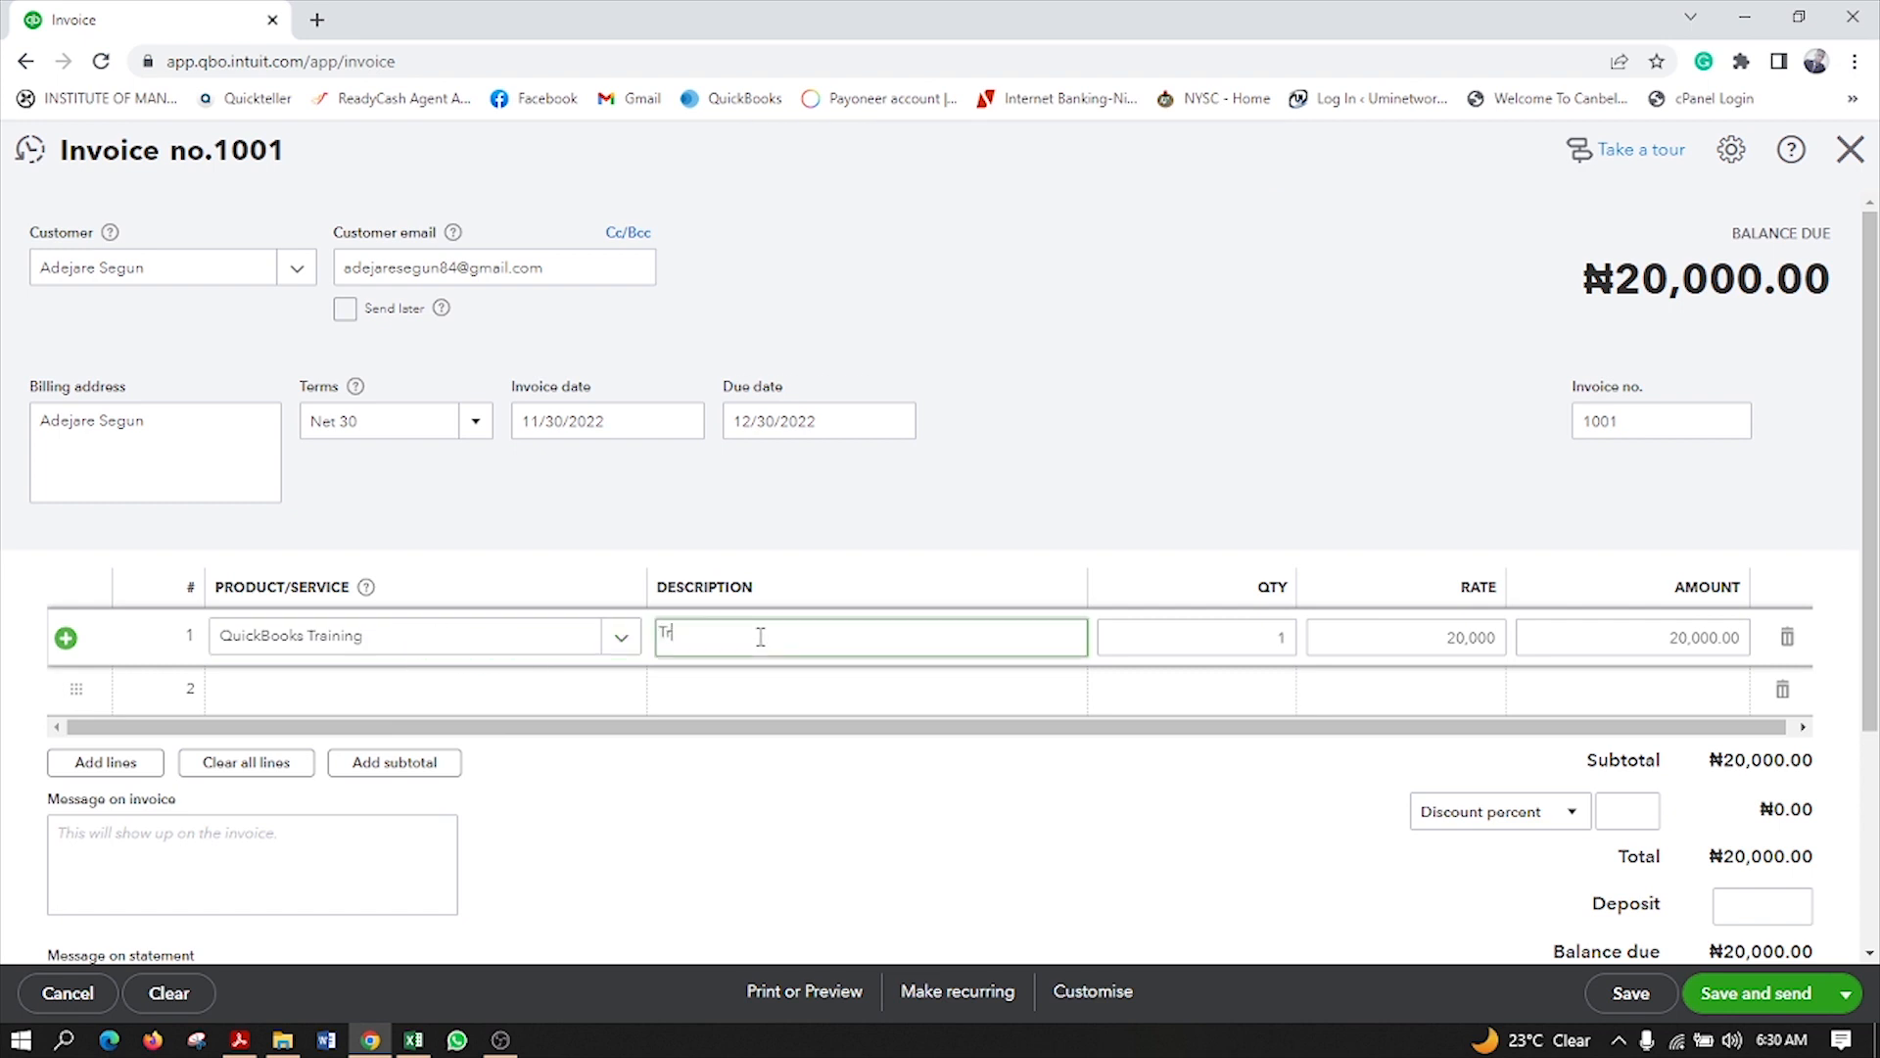
pyautogui.hotkey('ctrl', 'v')
pyautogui.click(1250, 636)
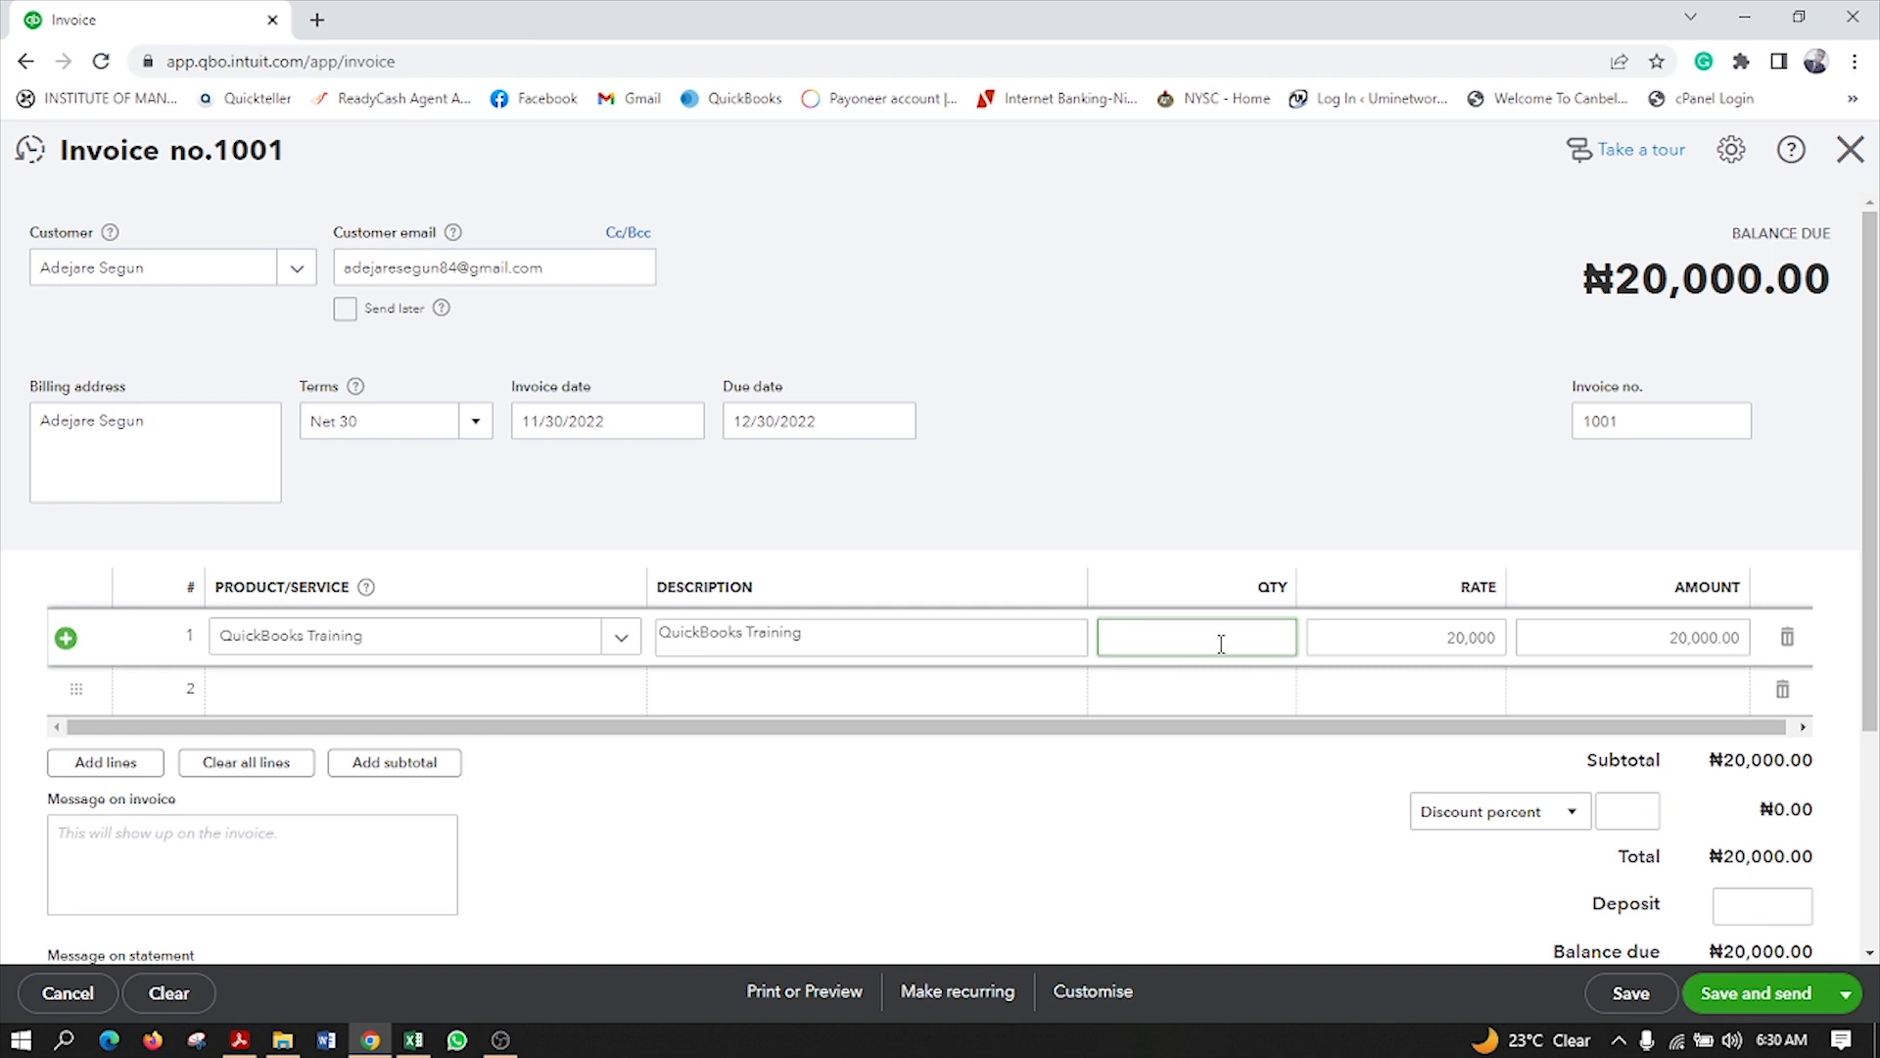
pyautogui.click(1389, 795)
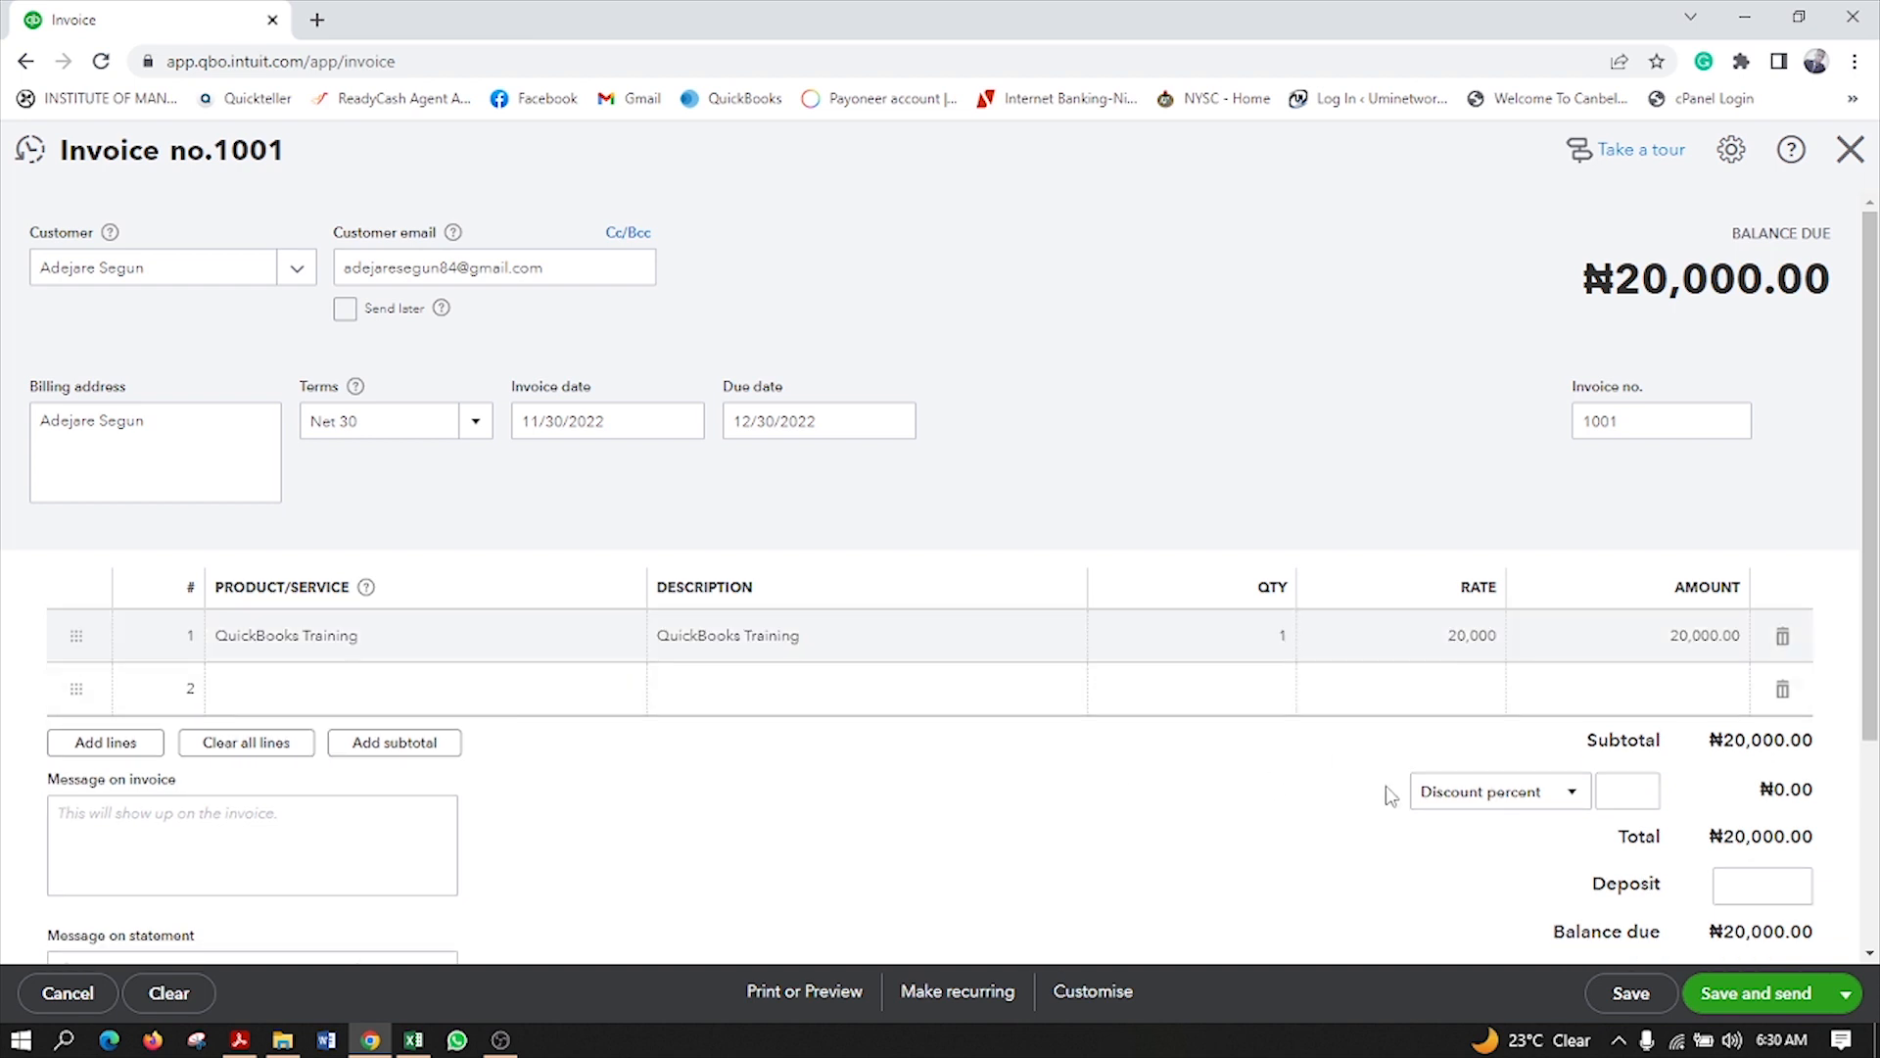
# Step: Look over the invoice's message, statement and attachment fields along with its discount, deposit and balance section
pyautogui.scroll(-3, 1441, 800)
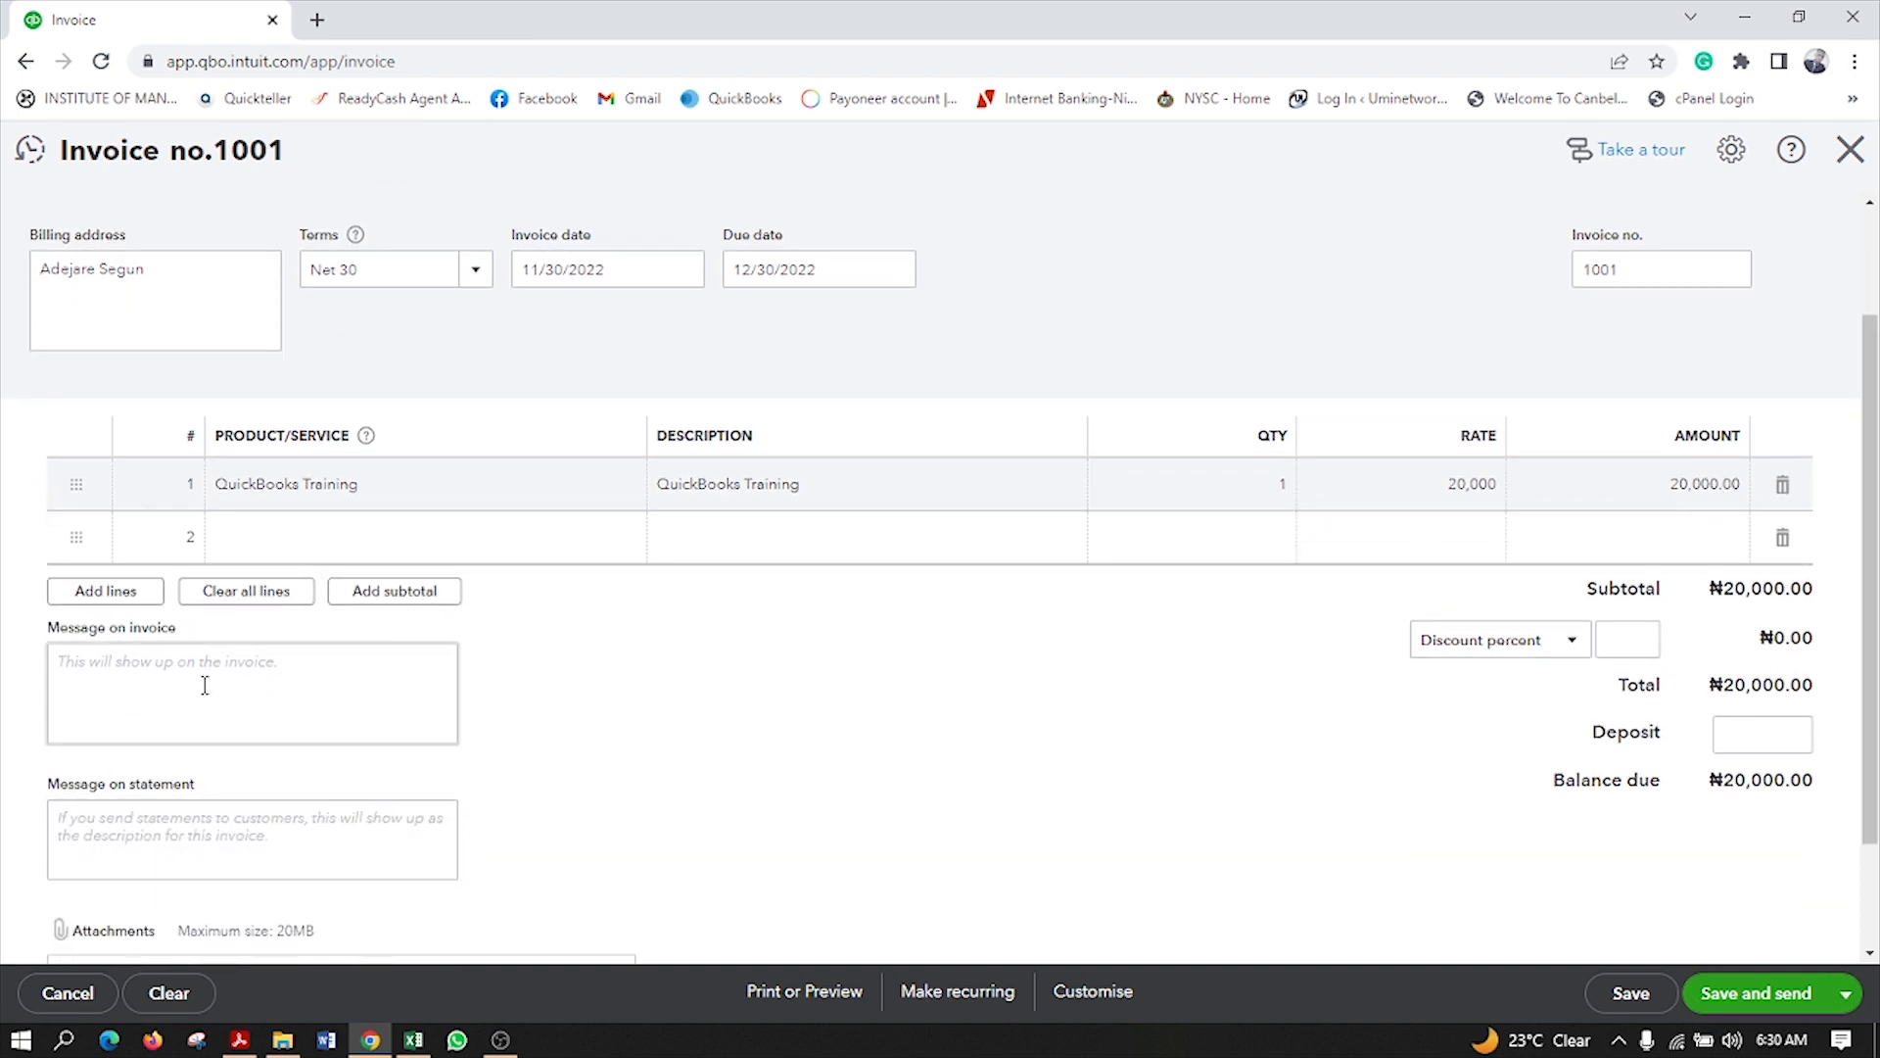
pyautogui.click(51, 670)
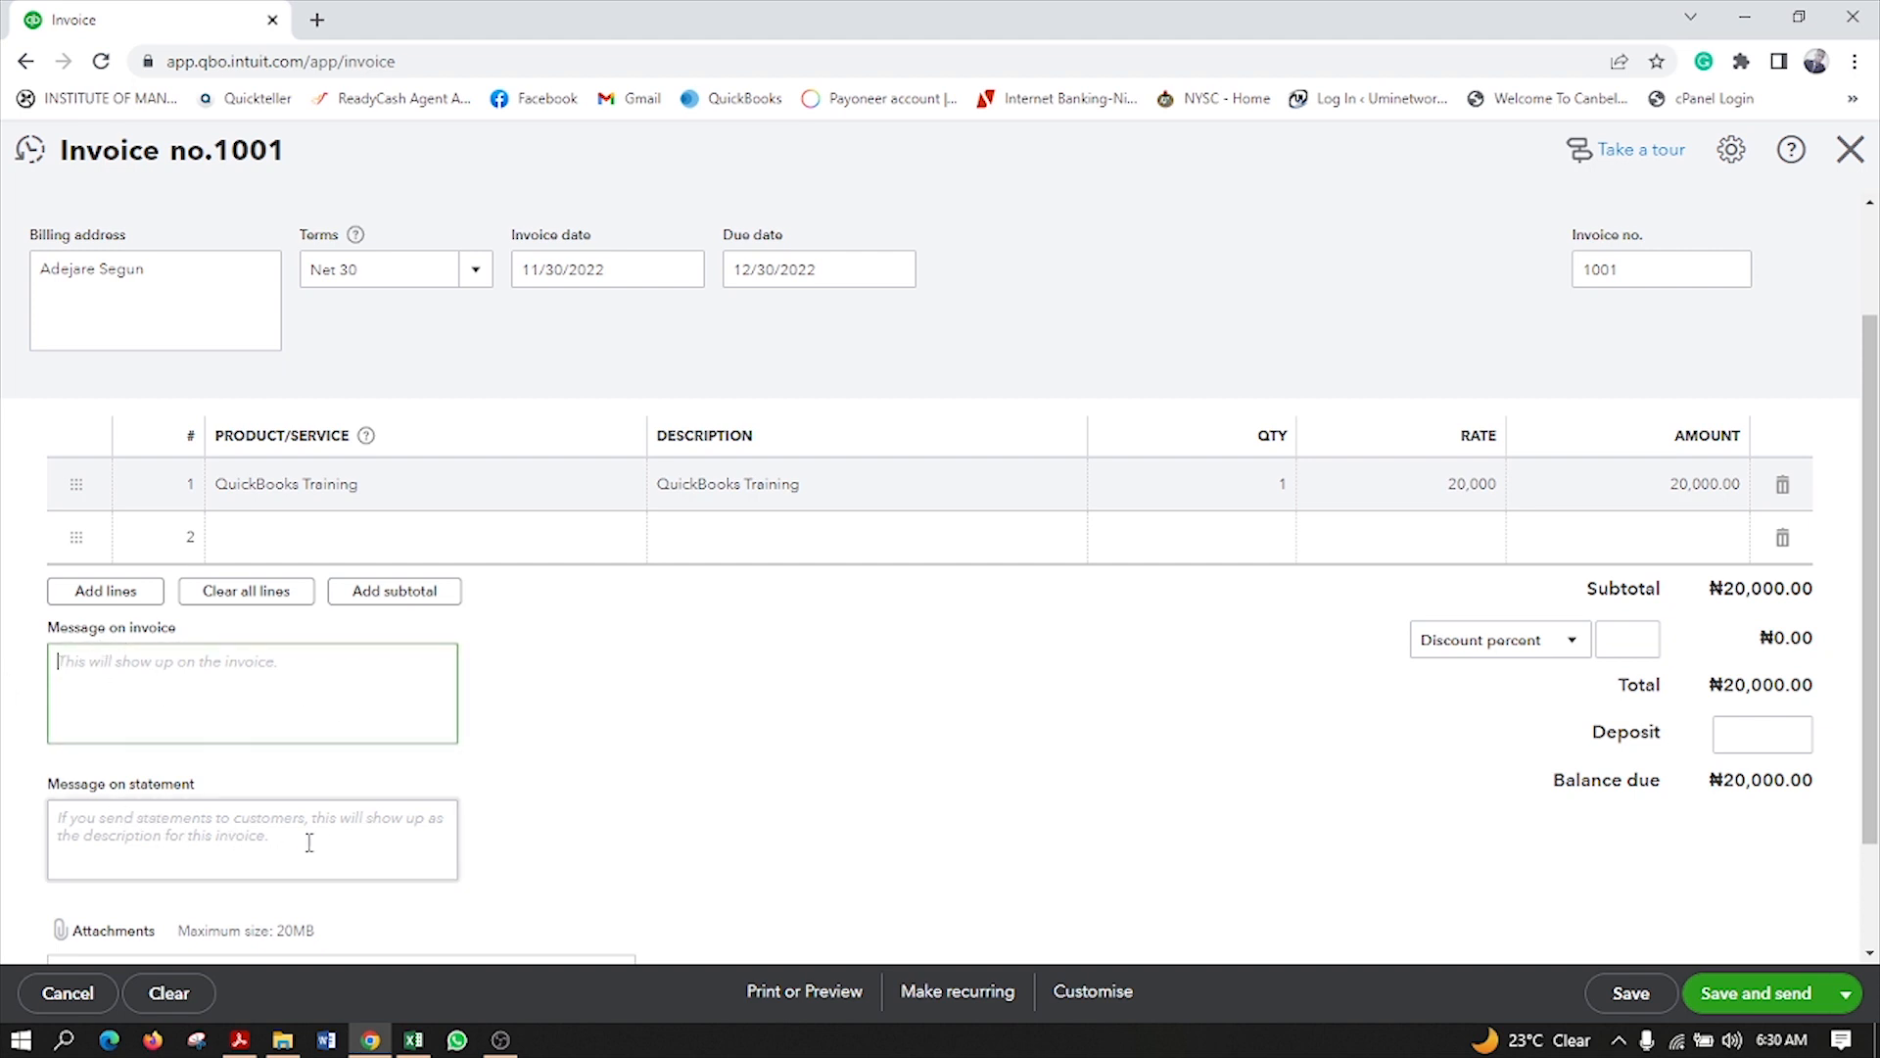
pyautogui.scroll(-2, 357, 809)
pyautogui.scroll(3, 725, 719)
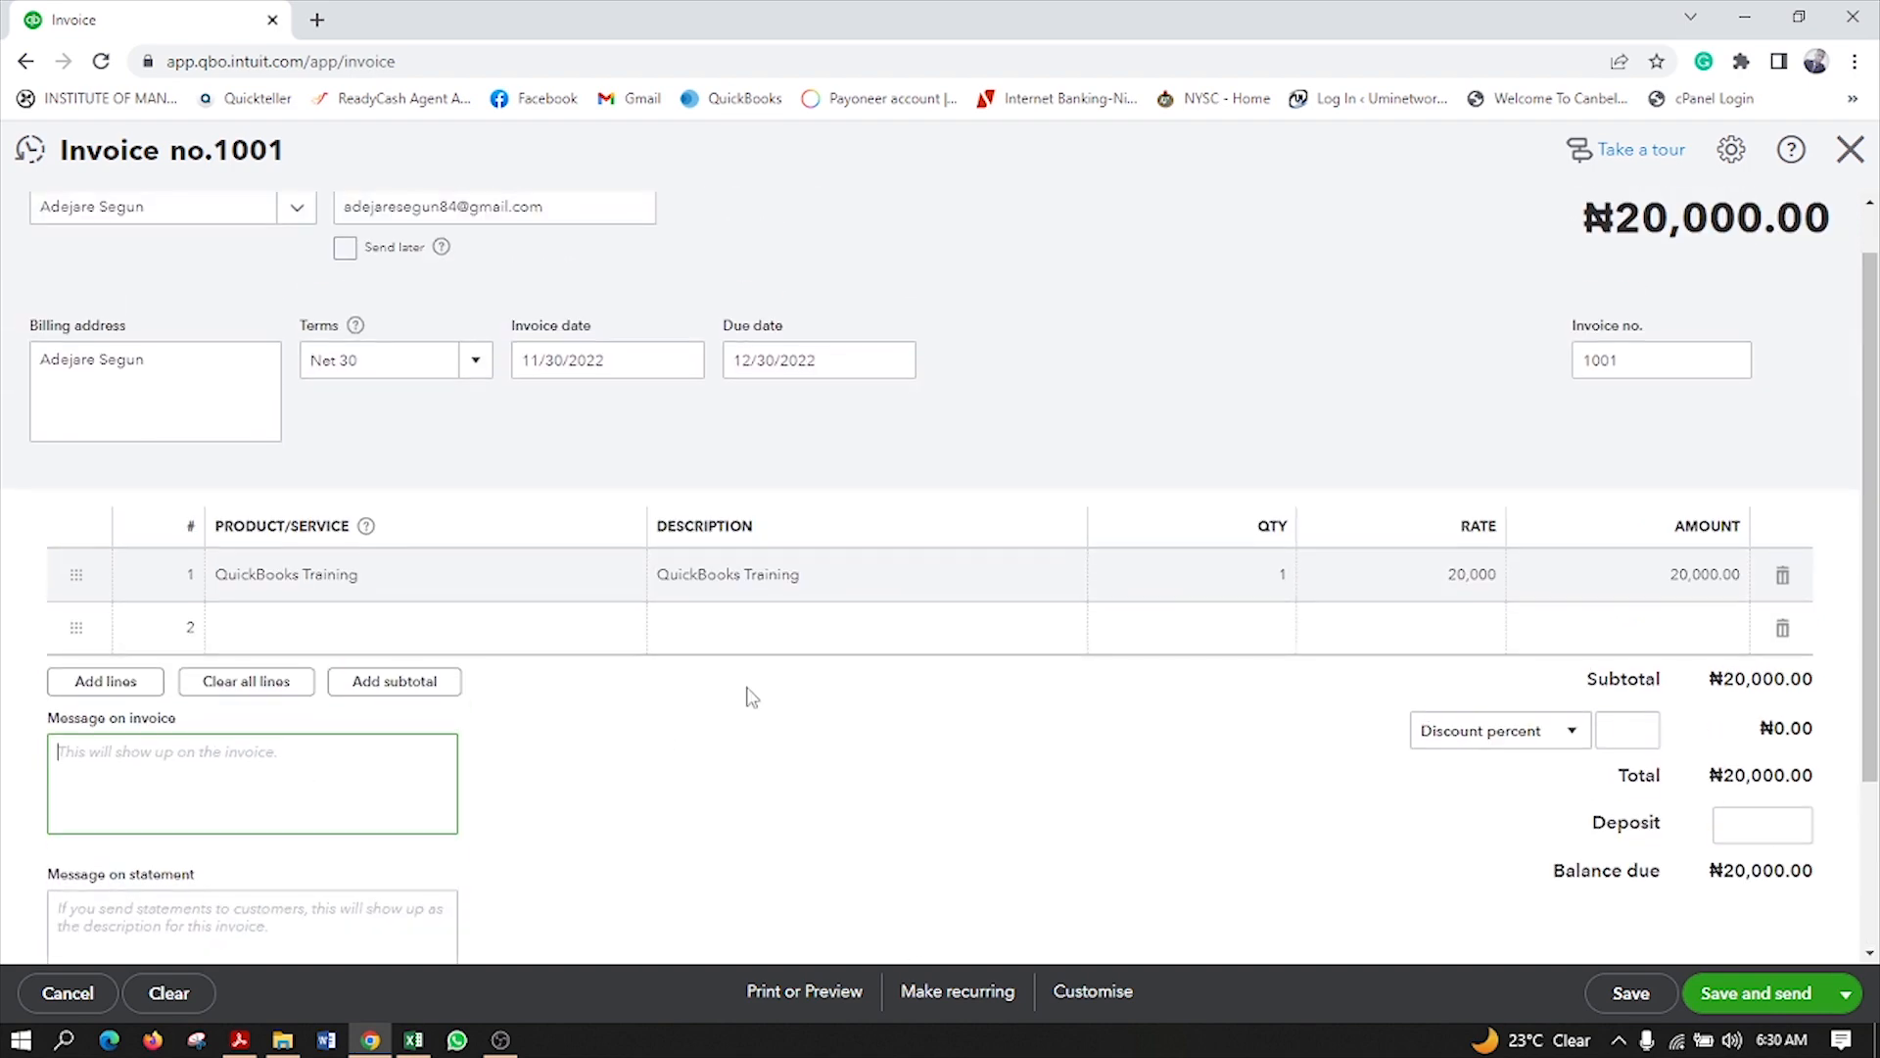
pyautogui.scroll(-1, 588, 865)
pyautogui.scroll(-1, 881, 725)
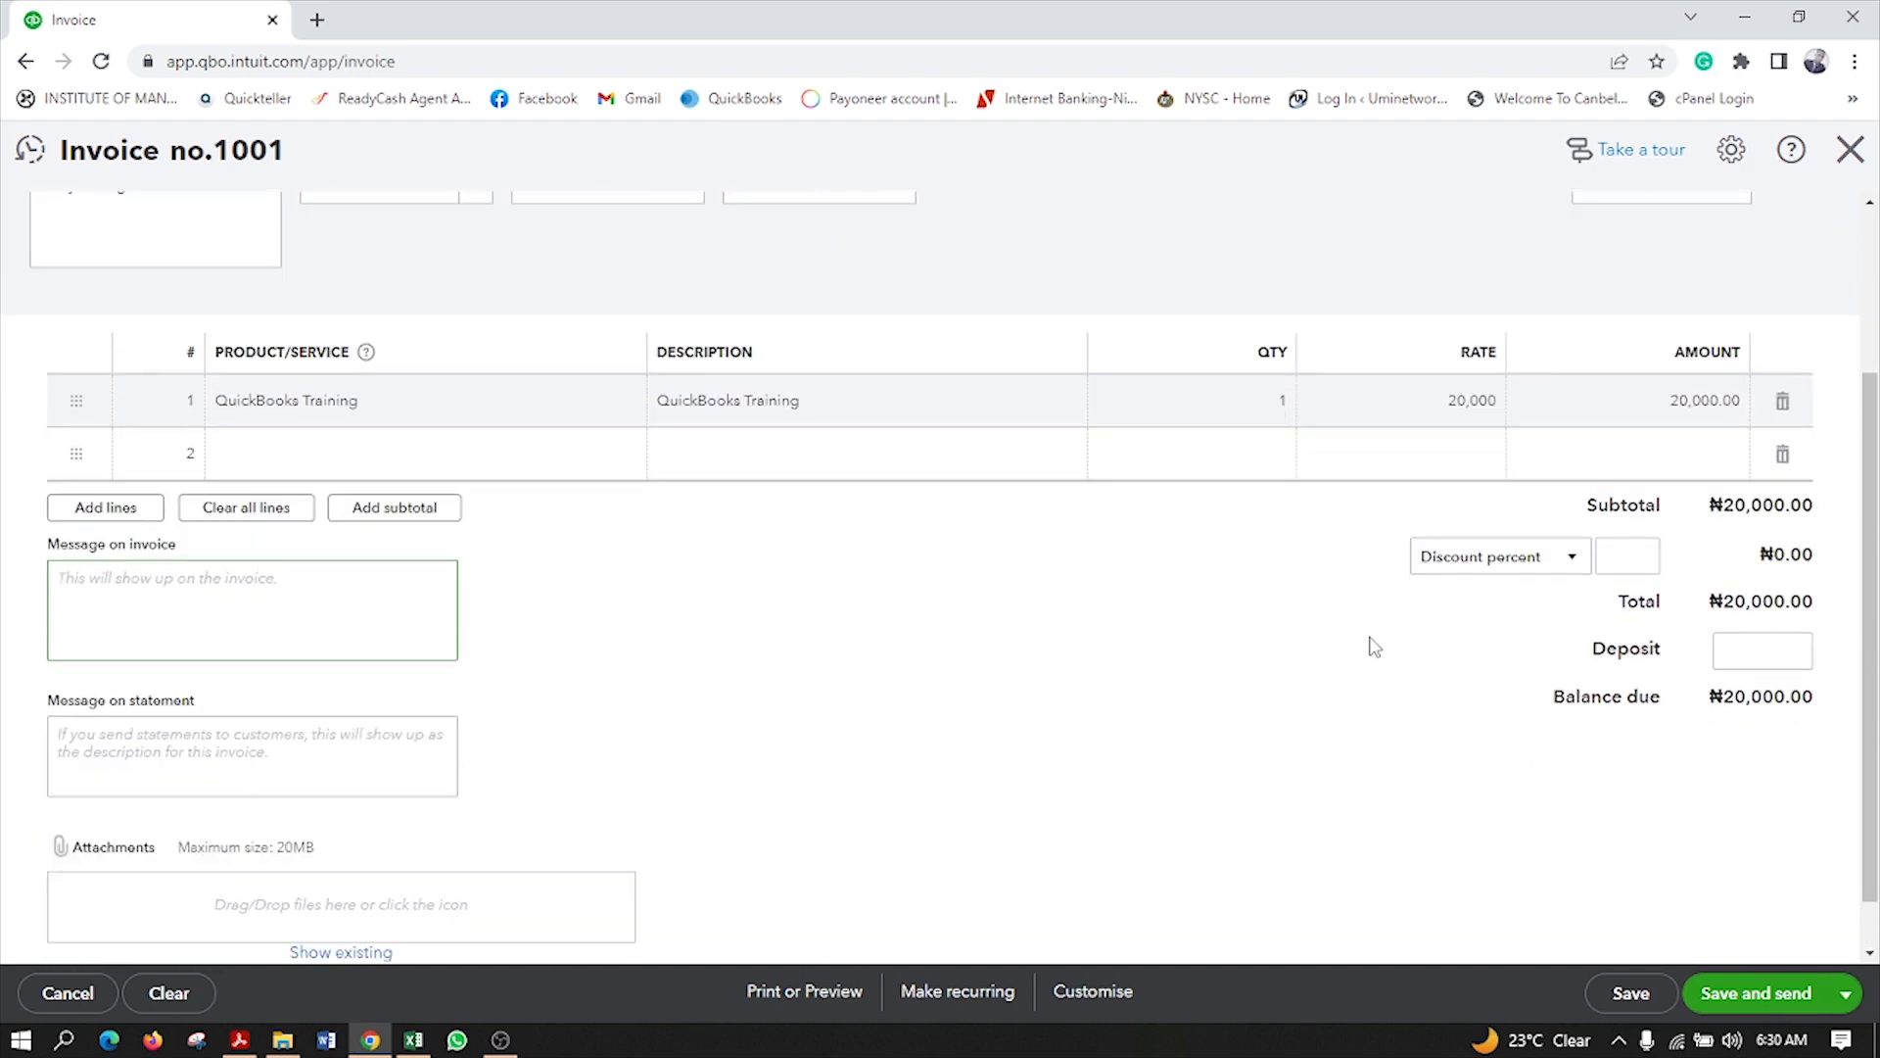
pyautogui.scroll(3, 1077, 607)
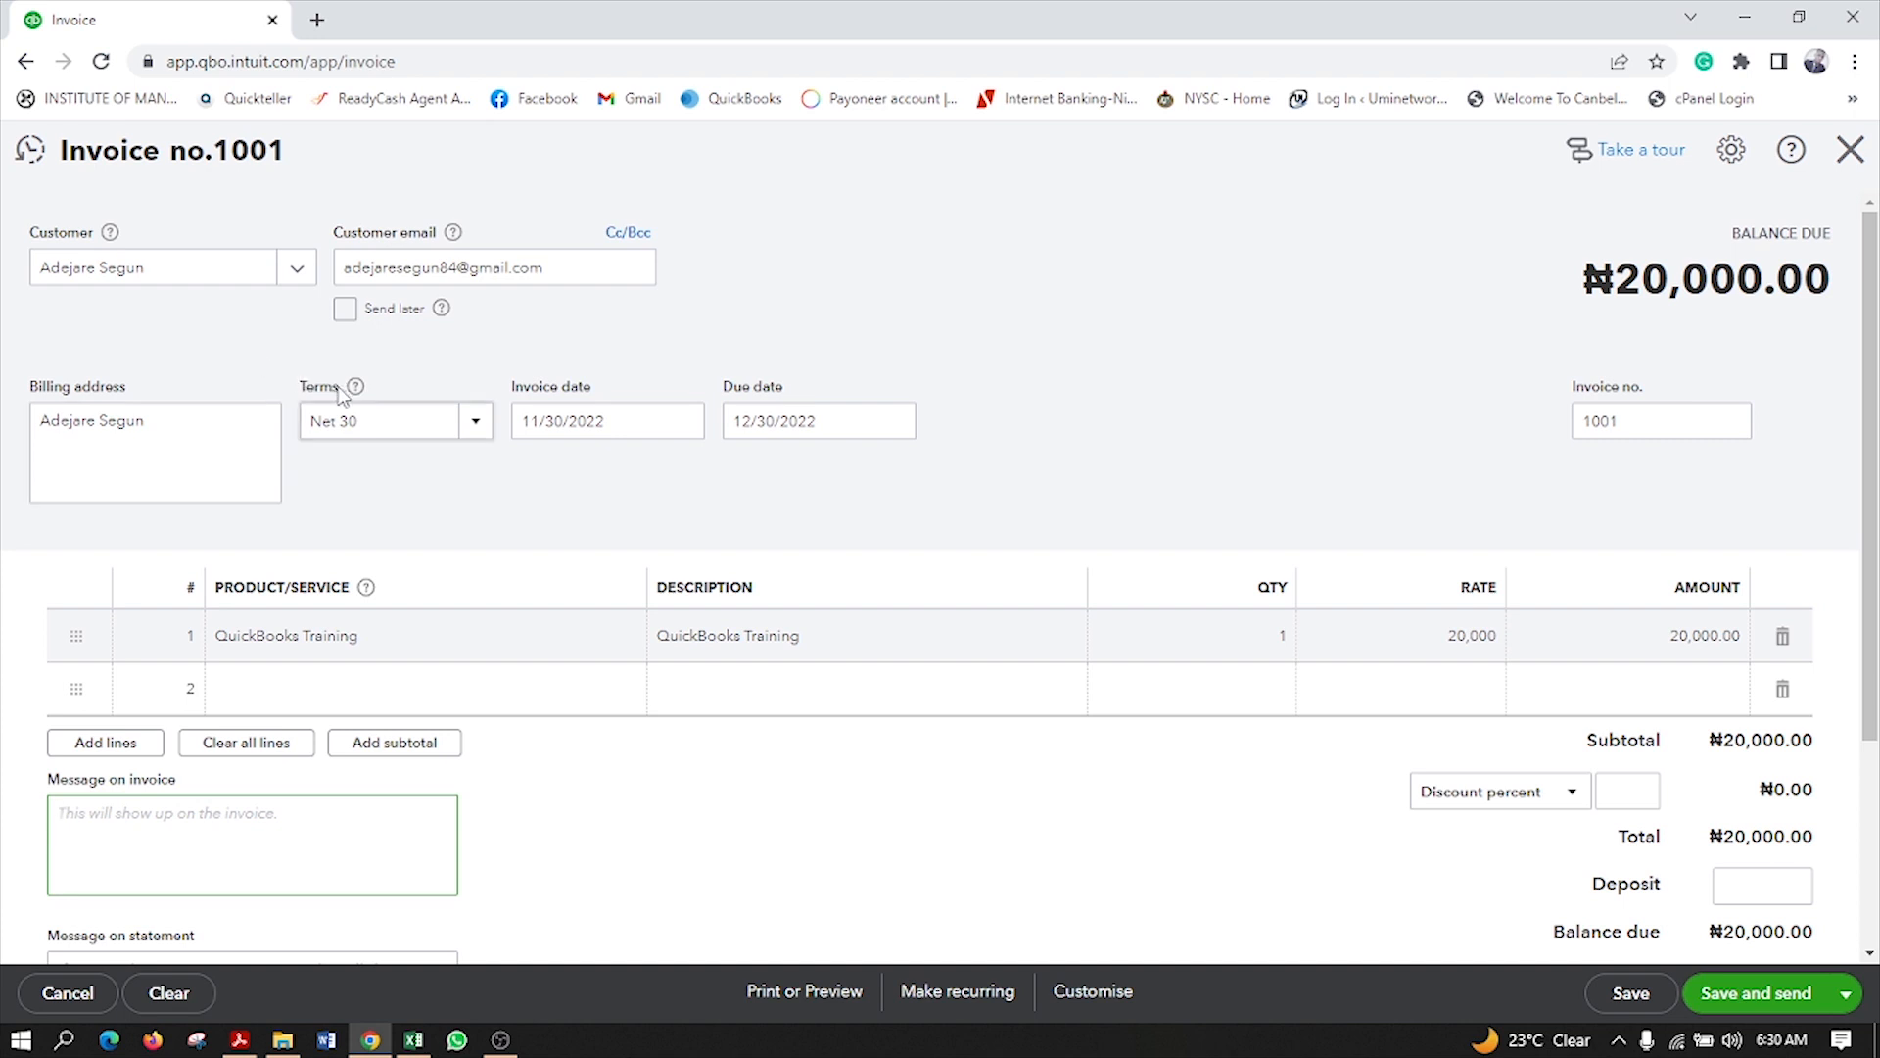
# Step: Set the invoice's payment terms to Net 15, and save and close the invoice
pyautogui.moveTo(354, 390)
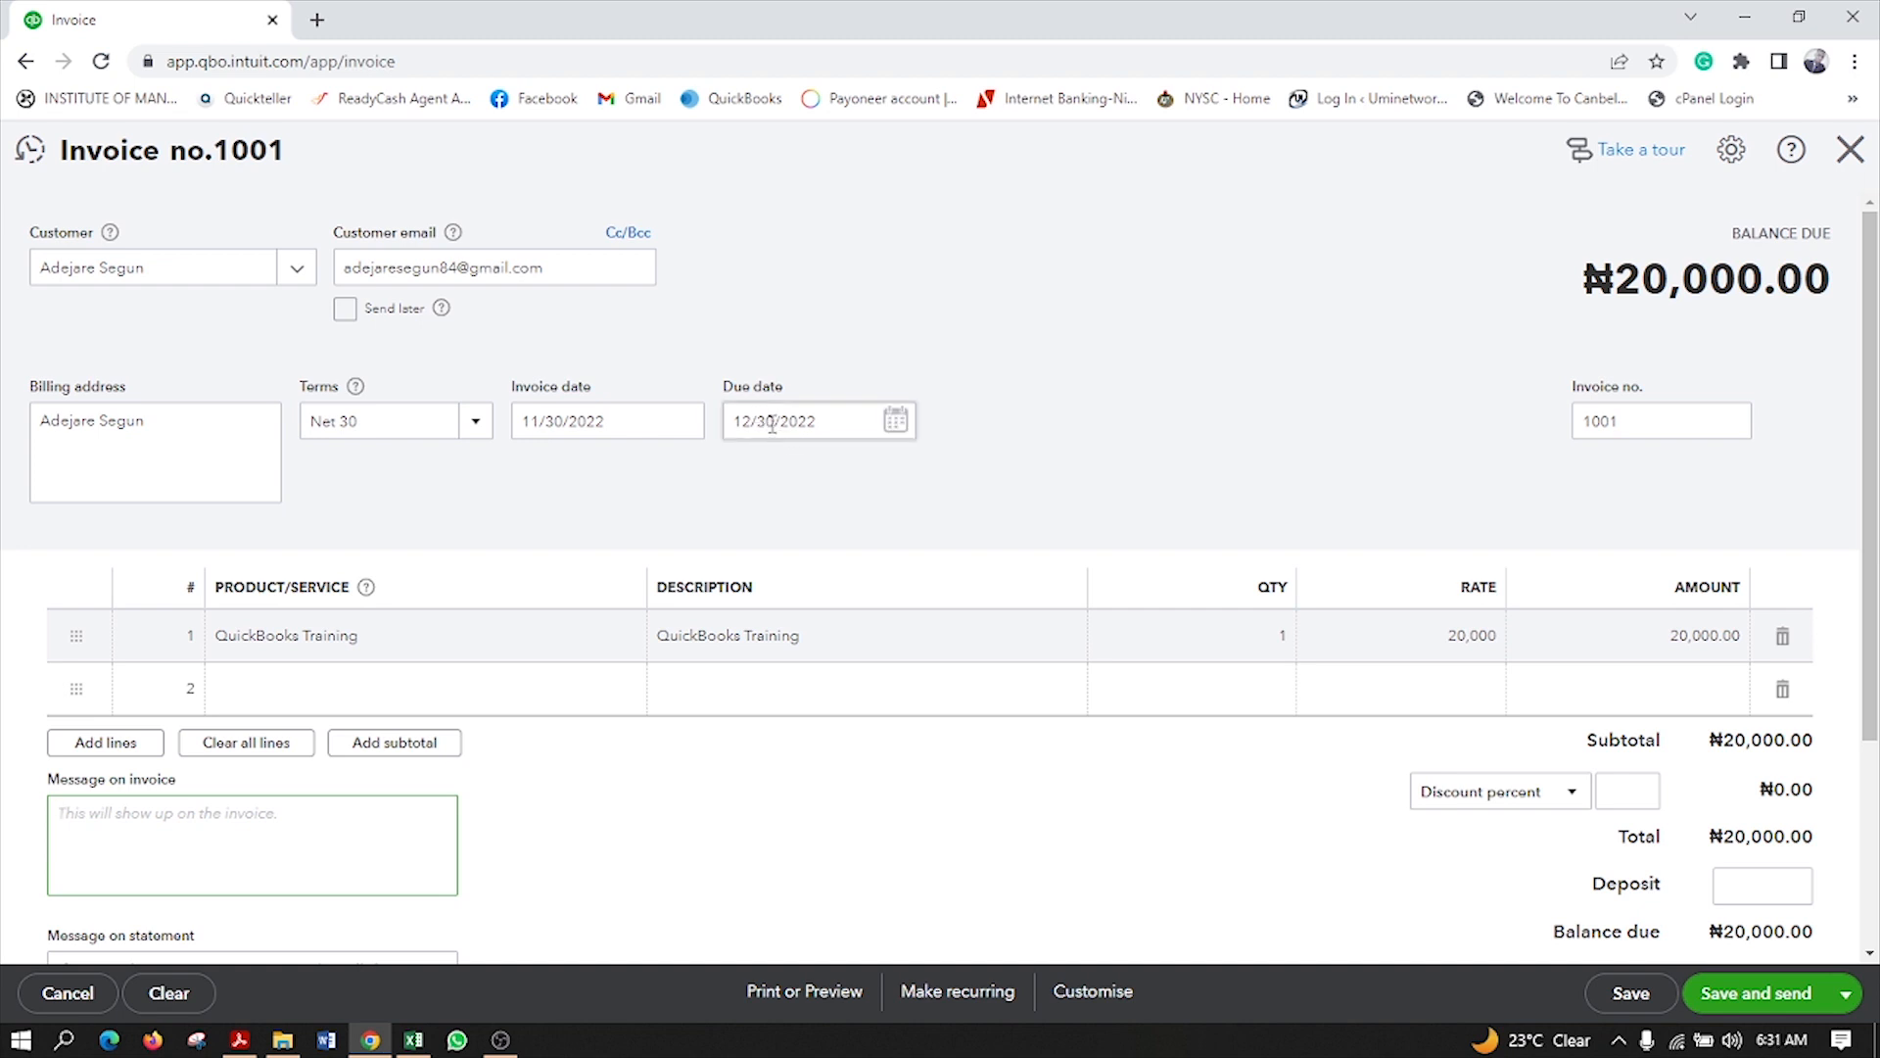
pyautogui.click(477, 422)
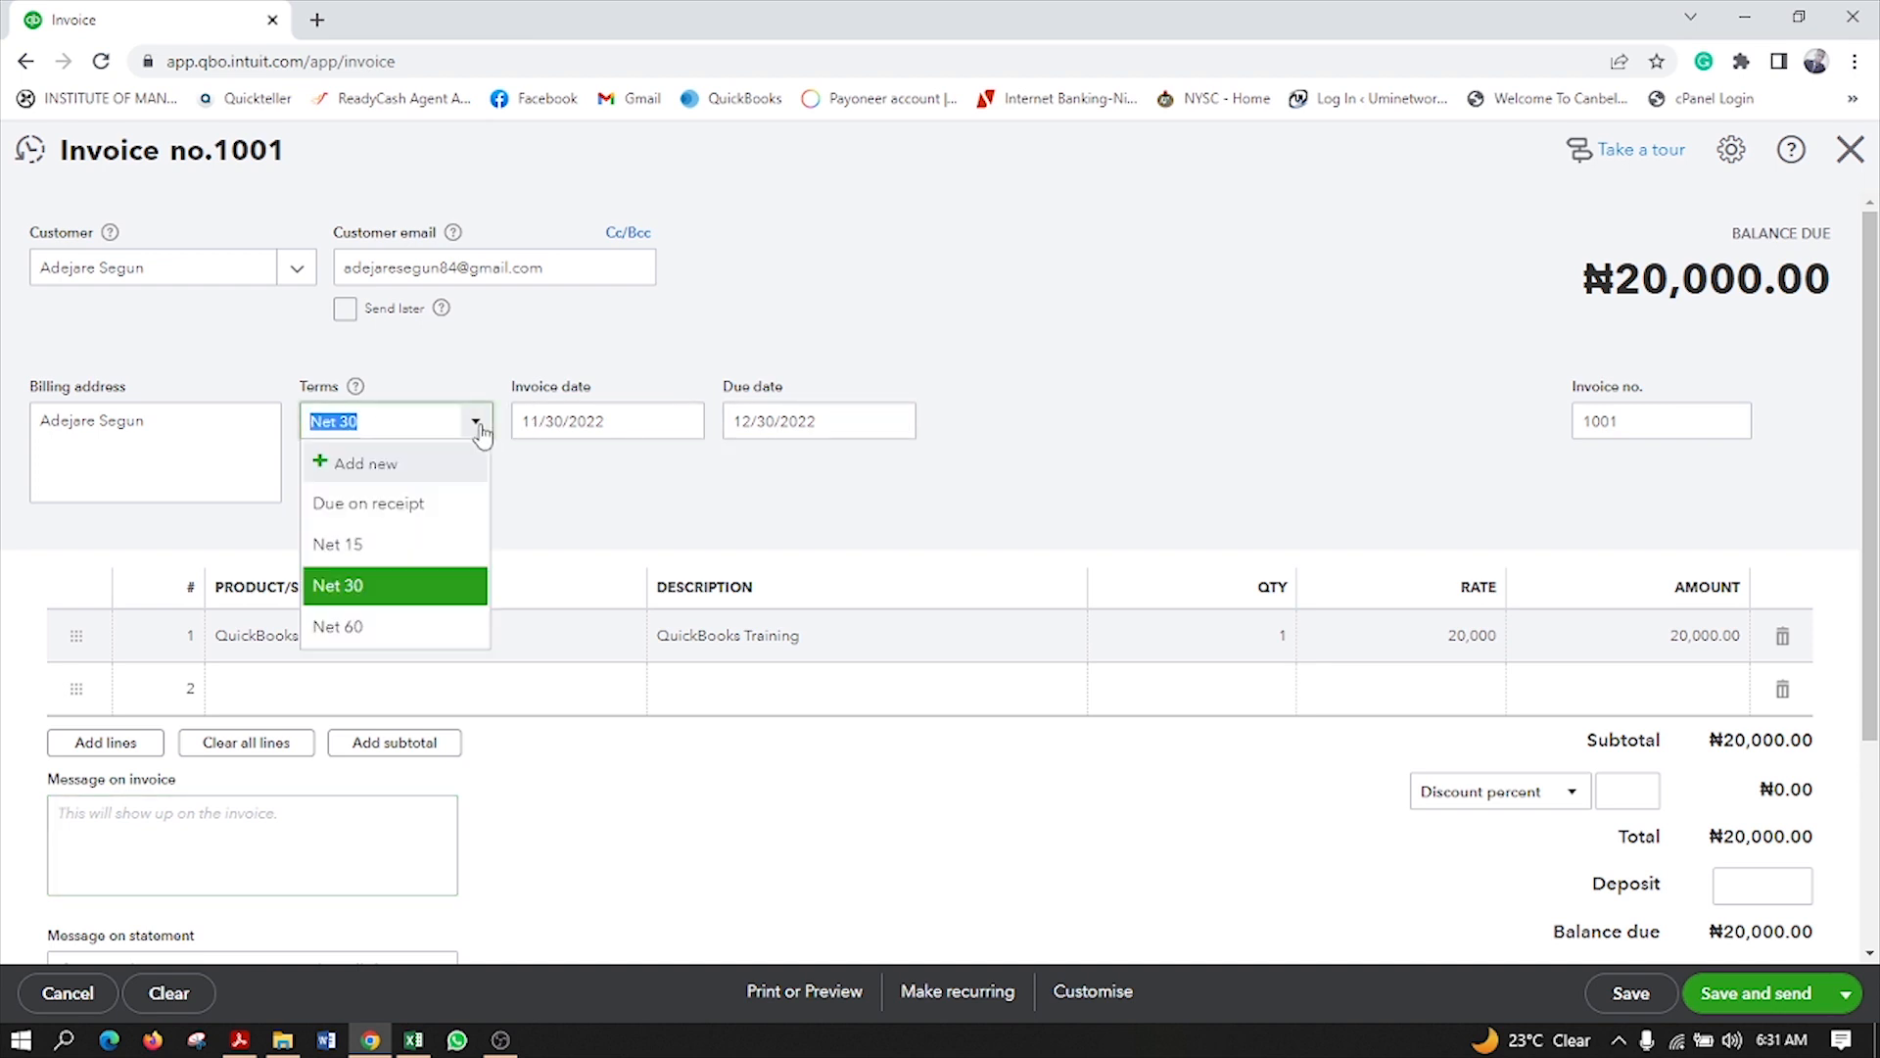
pyautogui.click(372, 544)
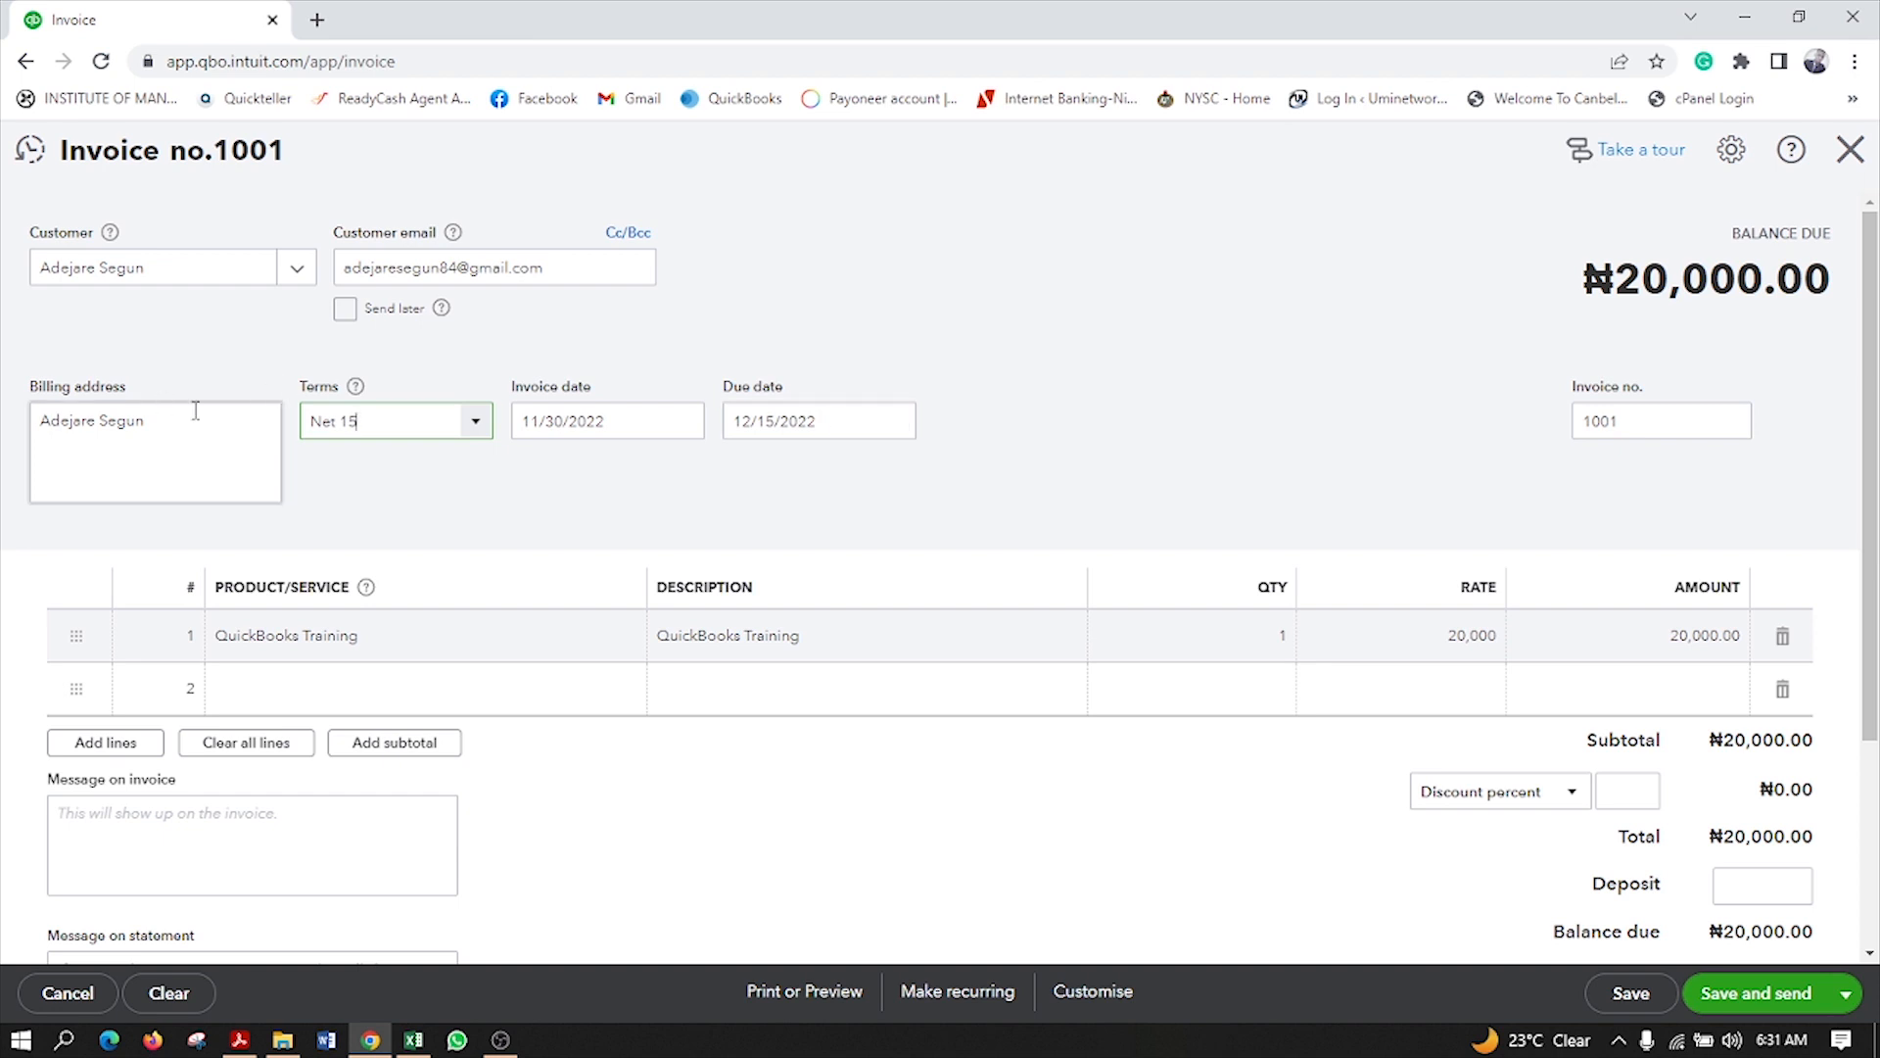
pyautogui.click(479, 425)
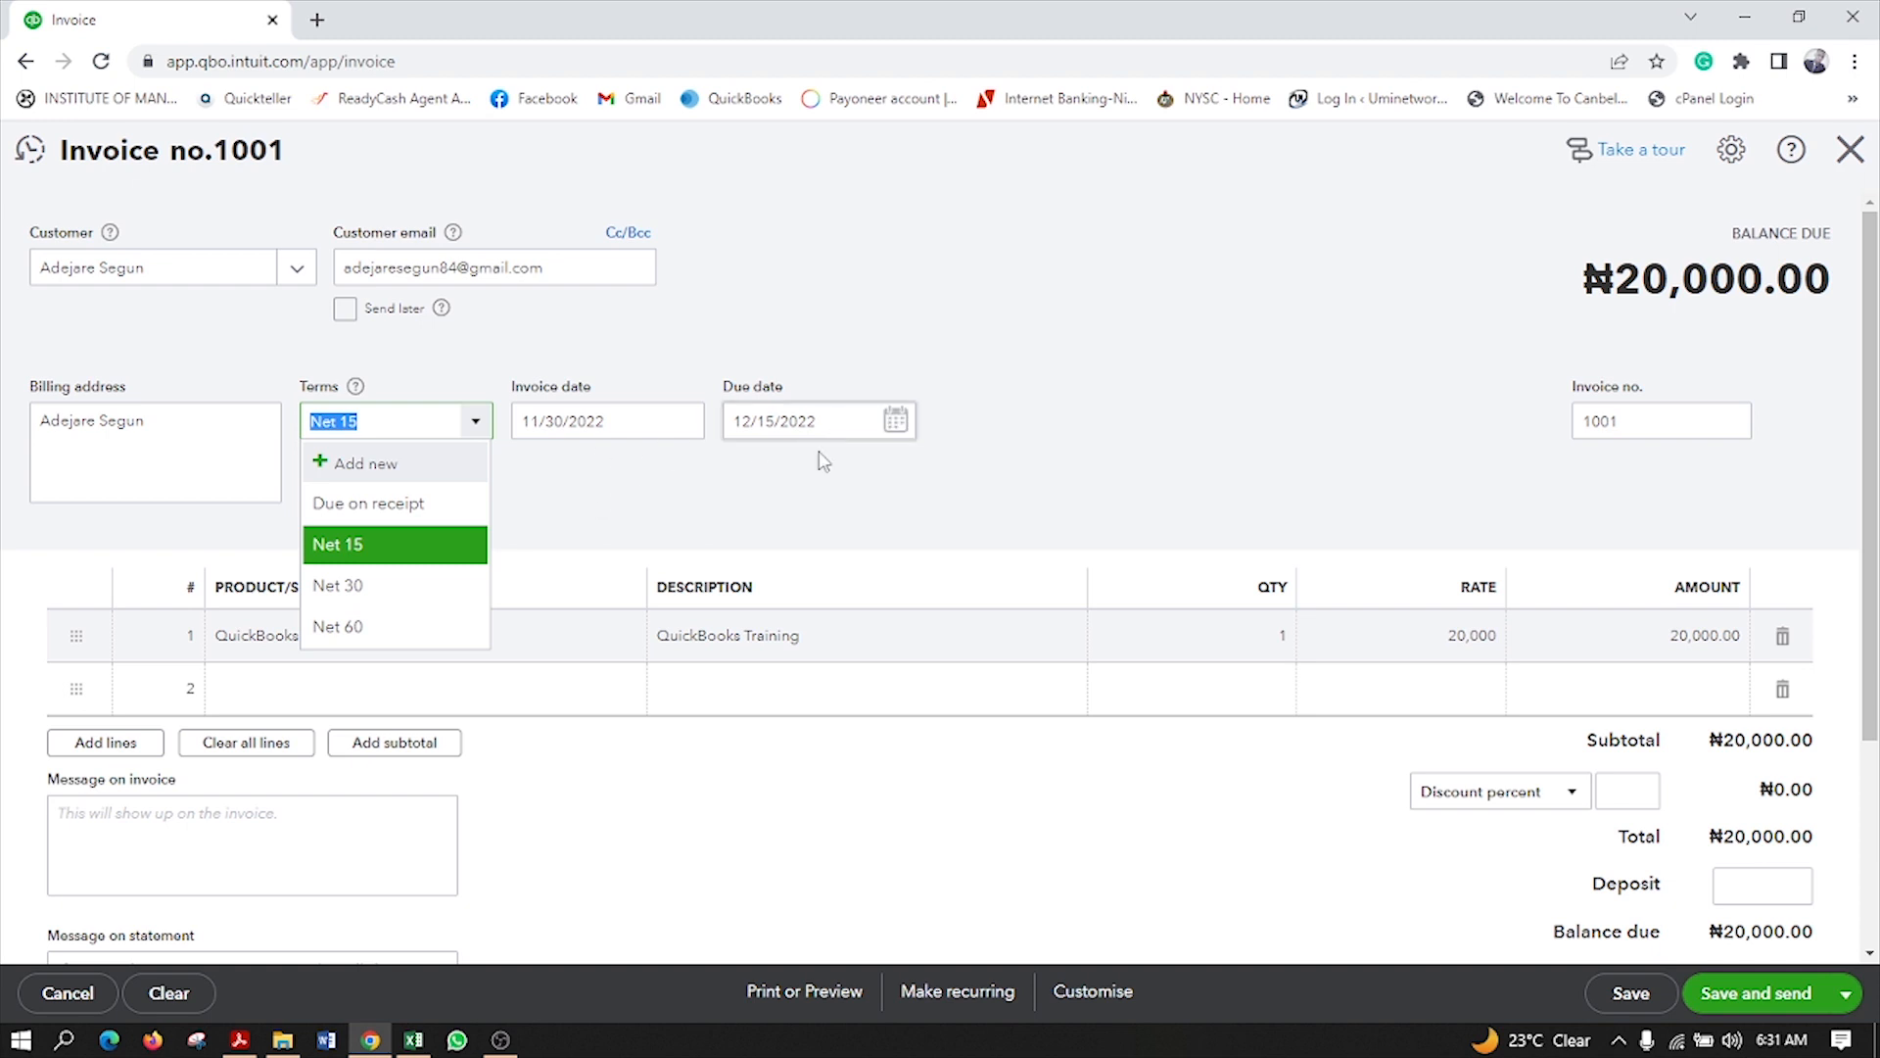
pyautogui.click(795, 502)
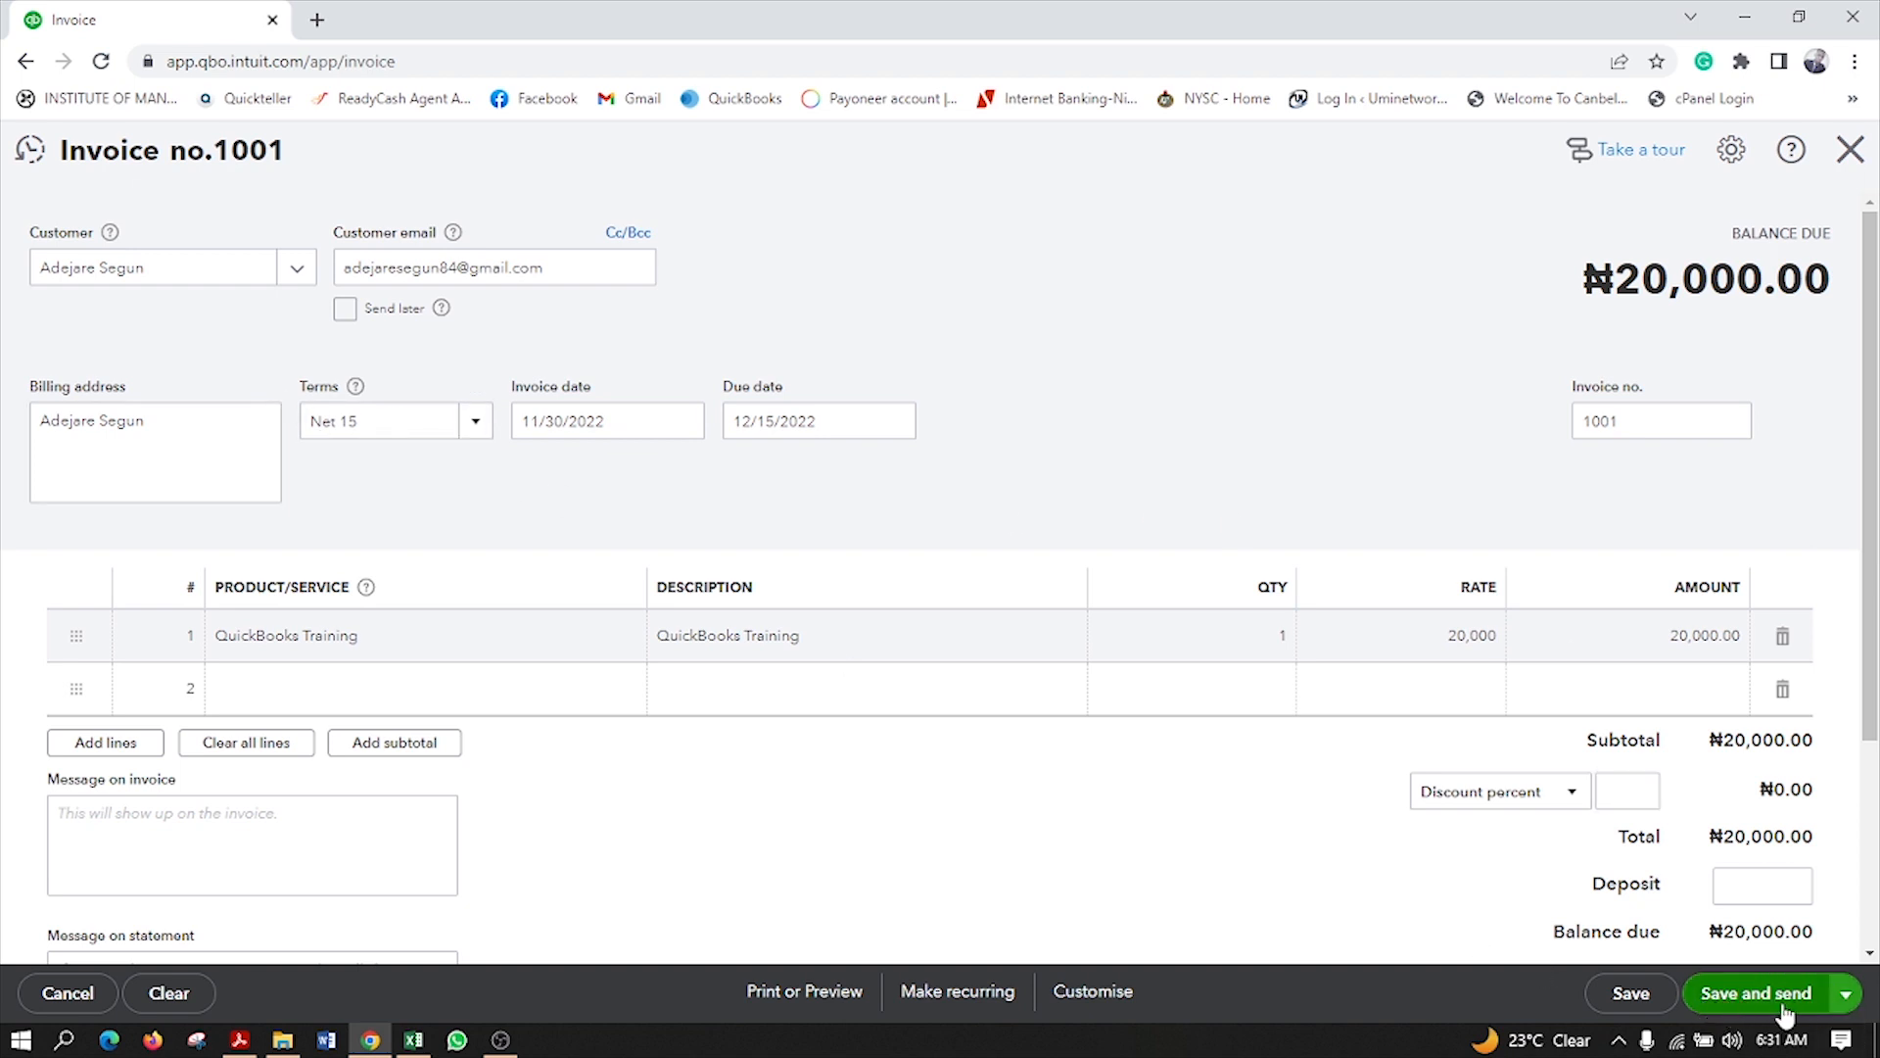
pyautogui.click(1850, 1003)
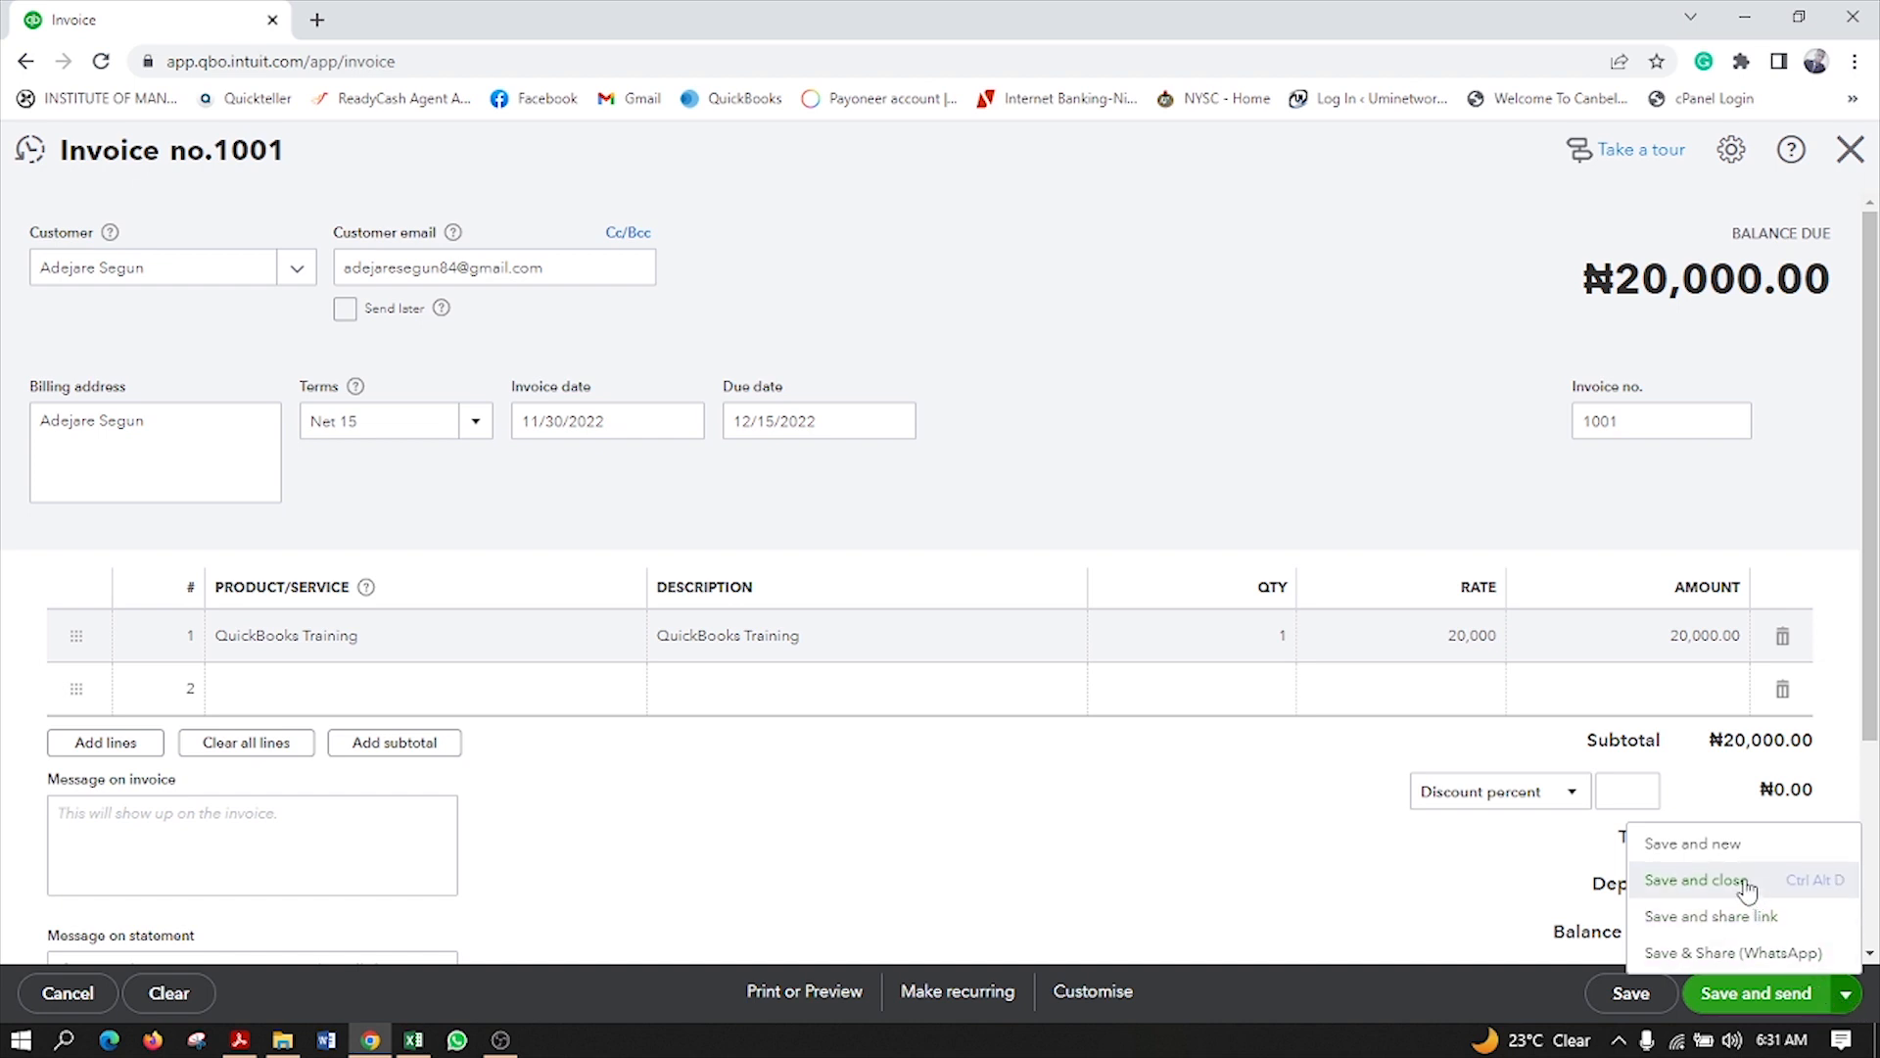
pyautogui.click(1712, 881)
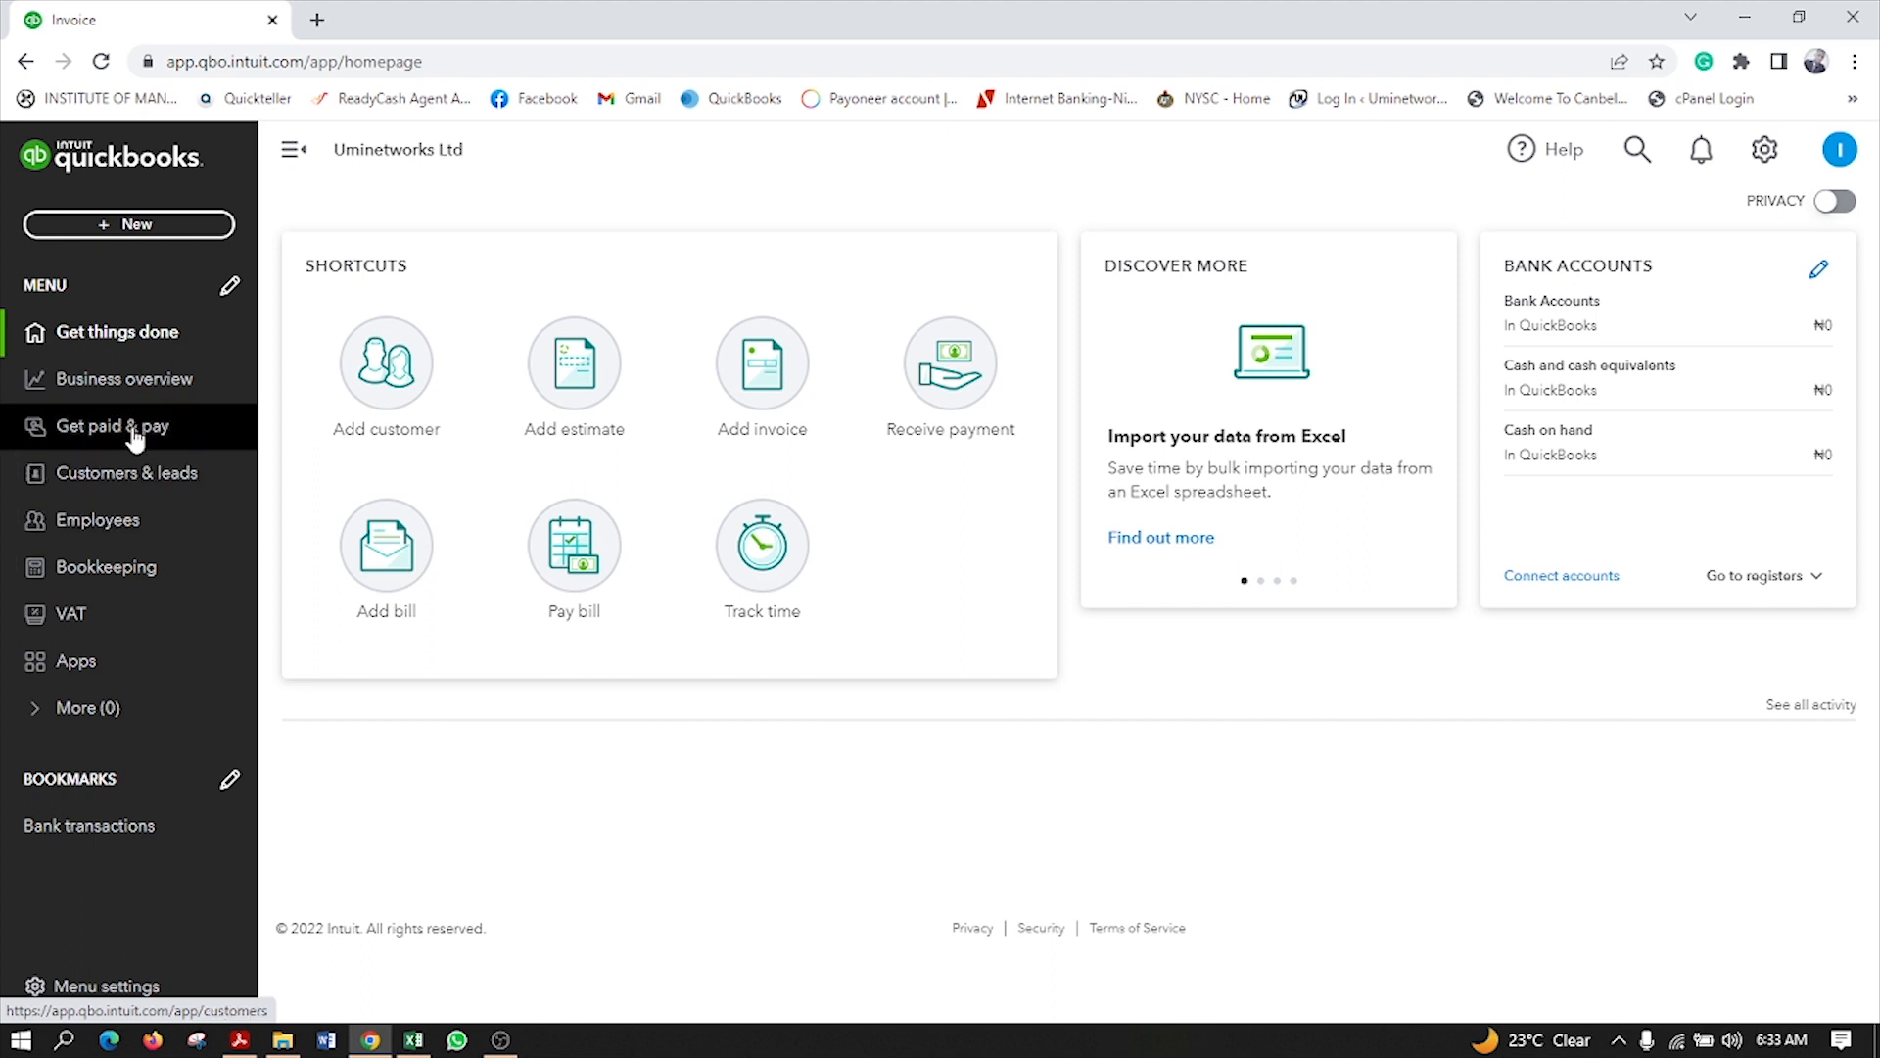
# Step: Open the customer list, view only the customers with open invoices, and remove that filter again
pyautogui.click(140, 483)
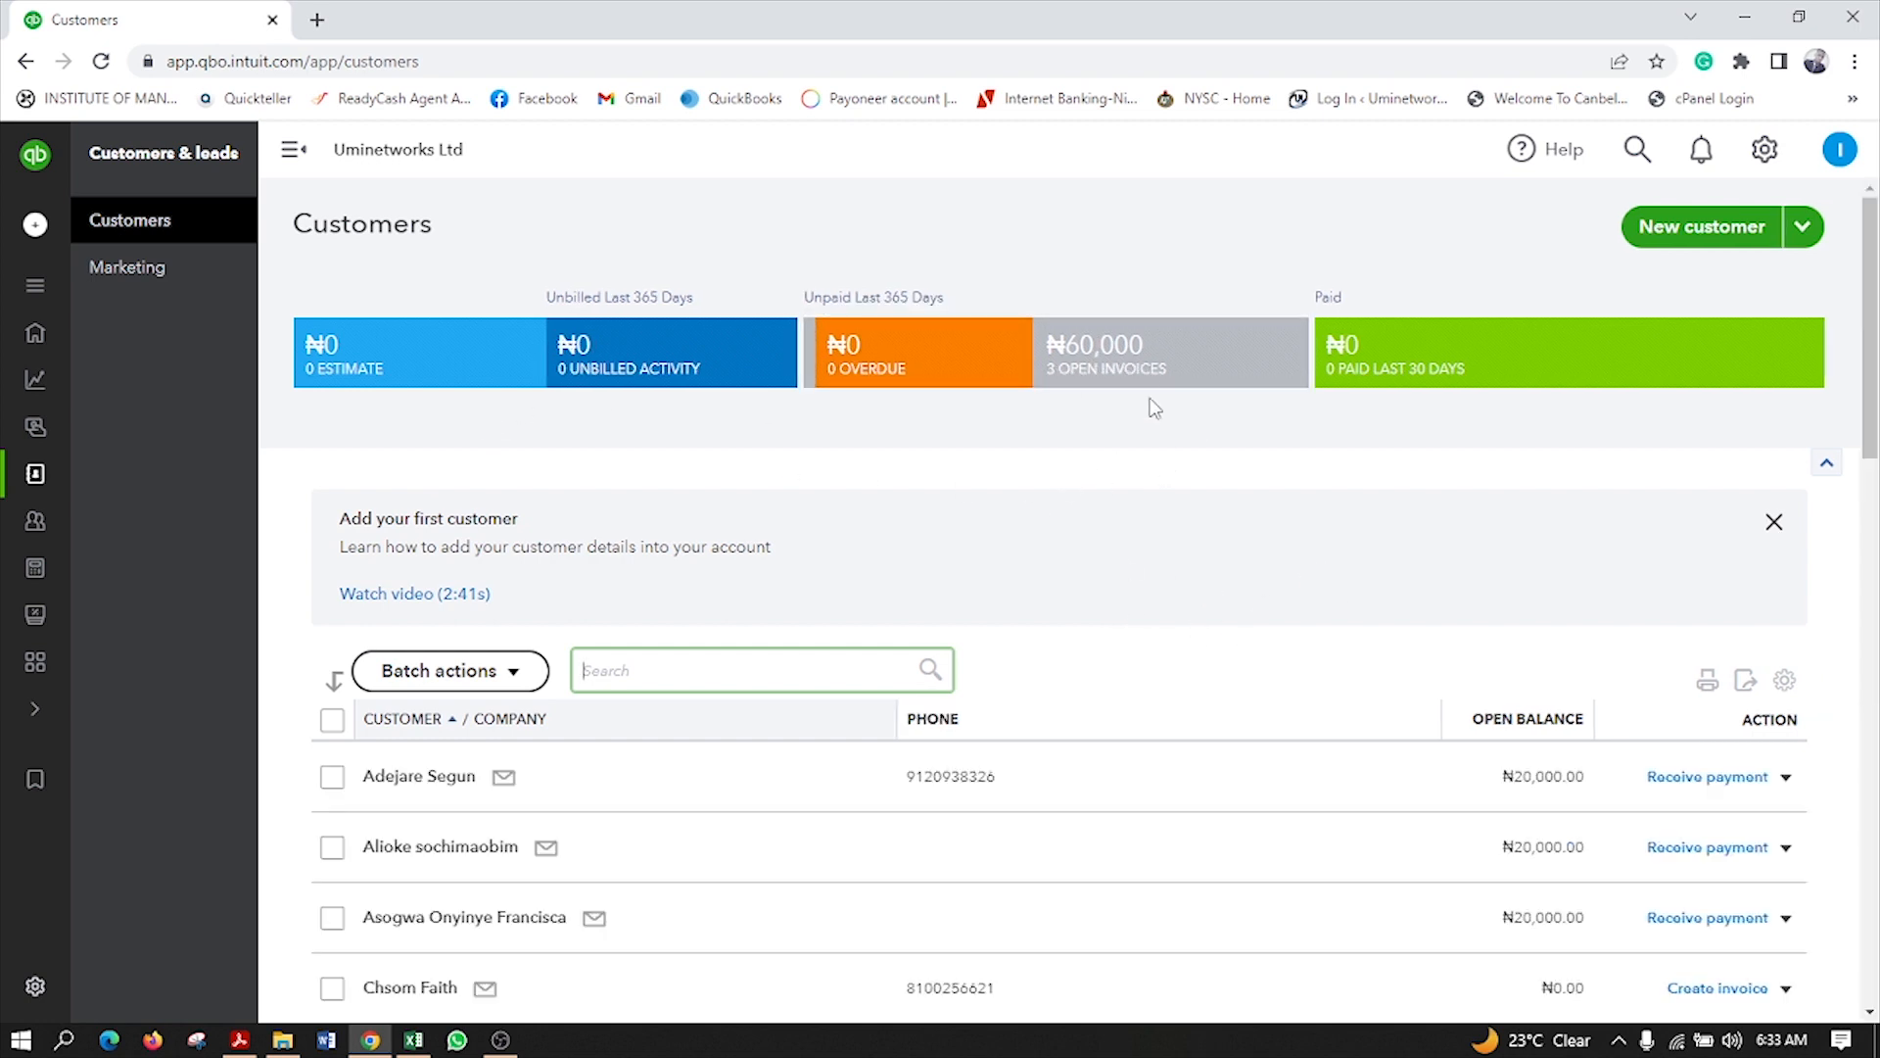
pyautogui.click(1136, 349)
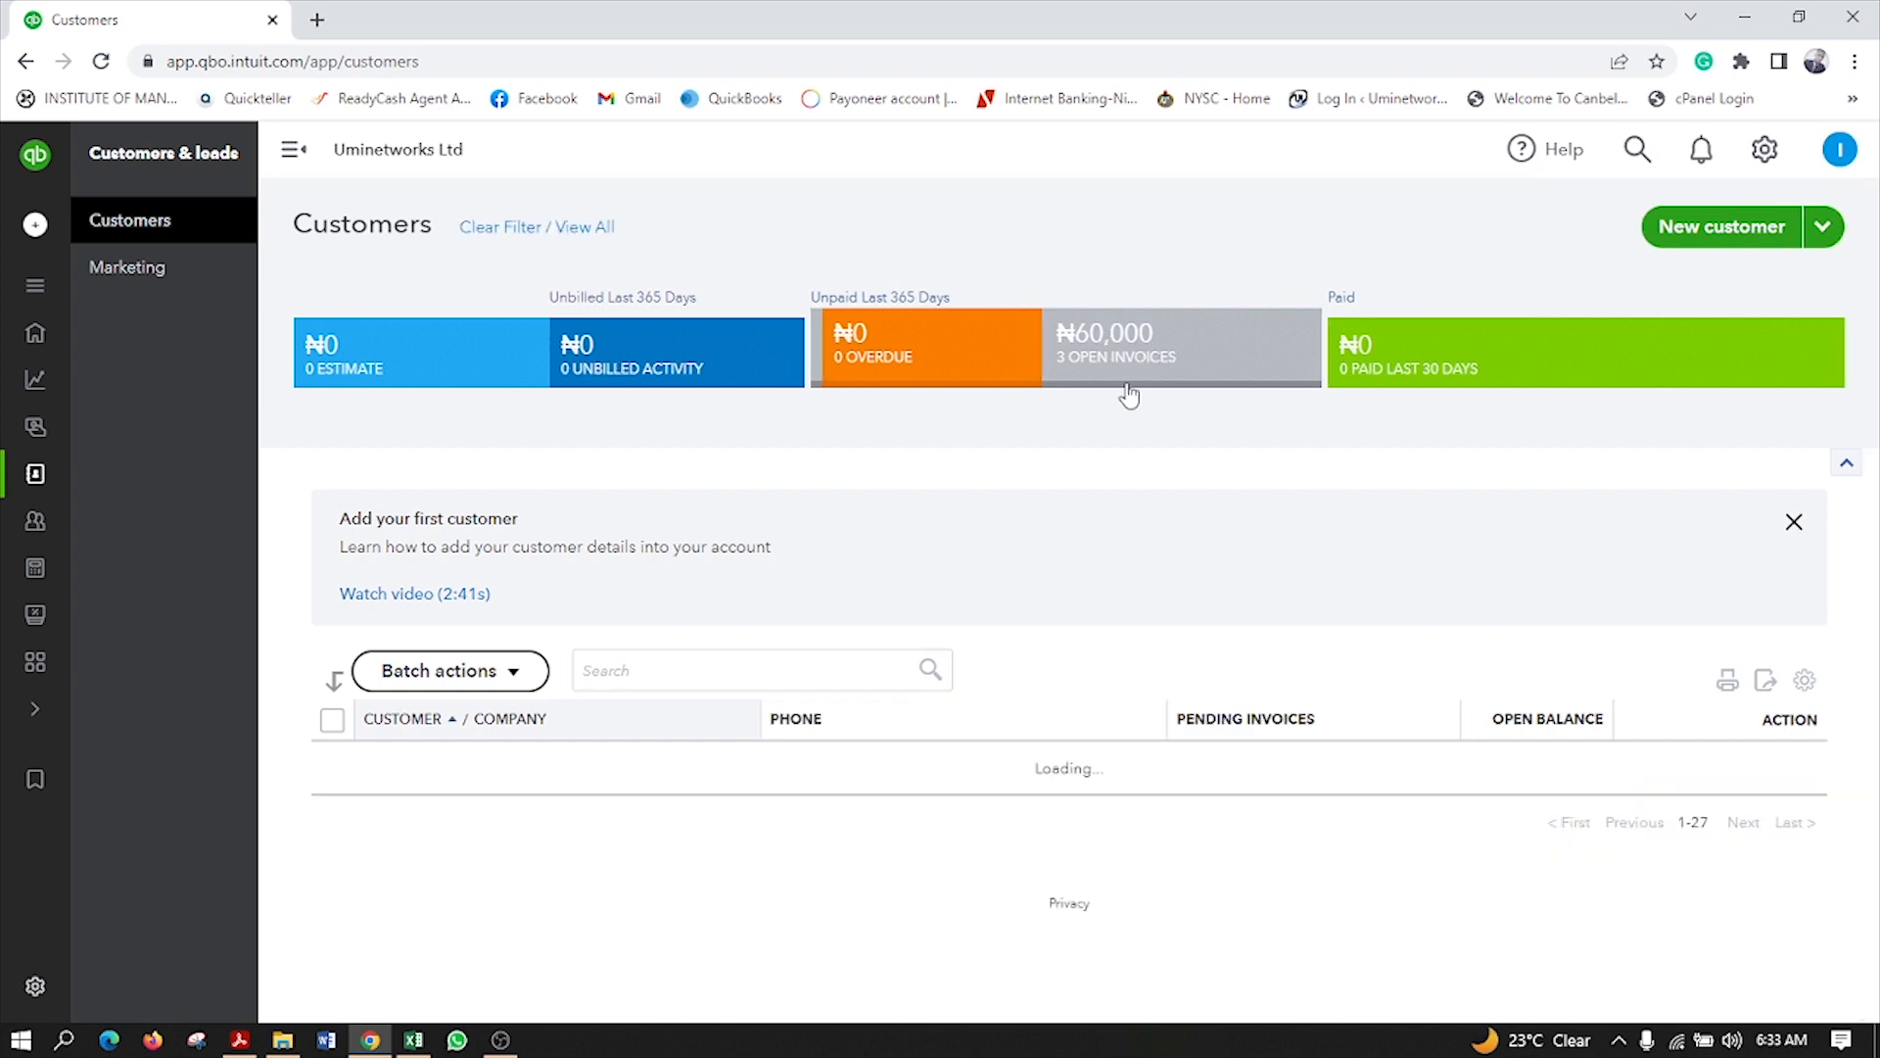
pyautogui.scroll(-1, 587, 924)
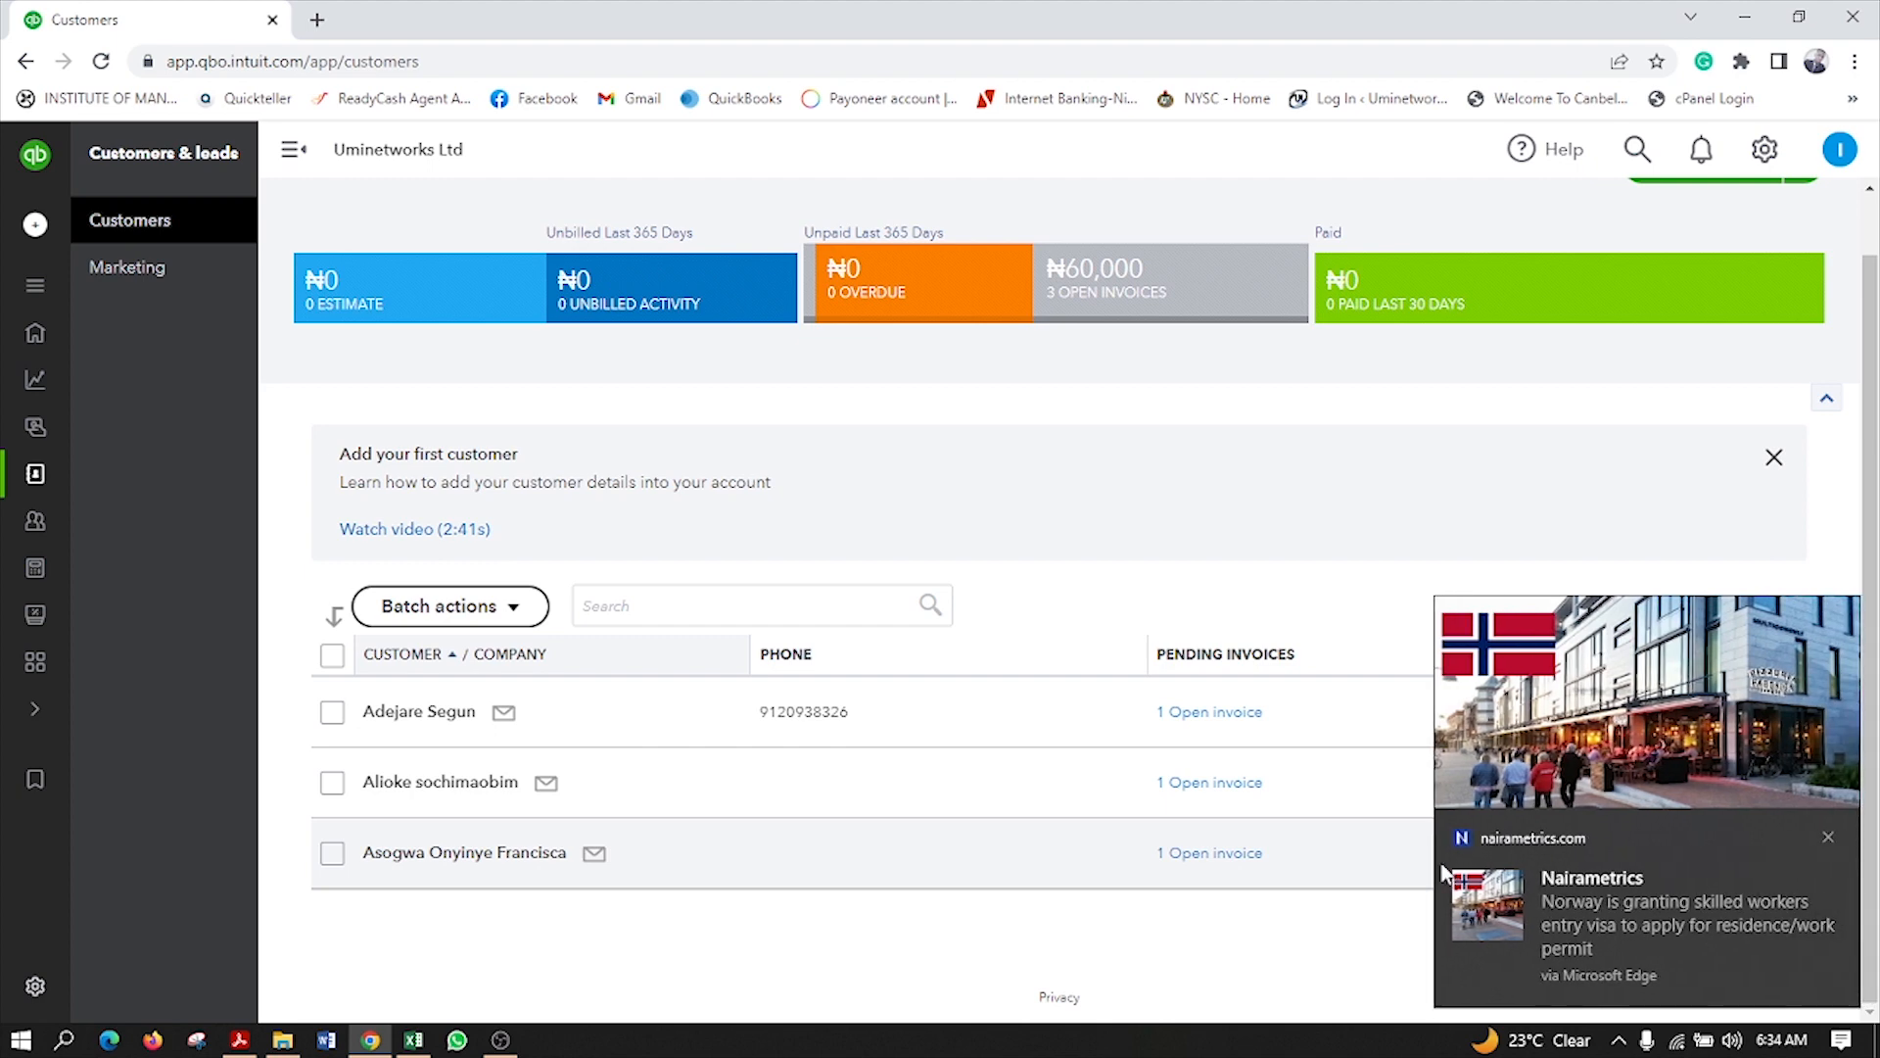
pyautogui.click(1830, 838)
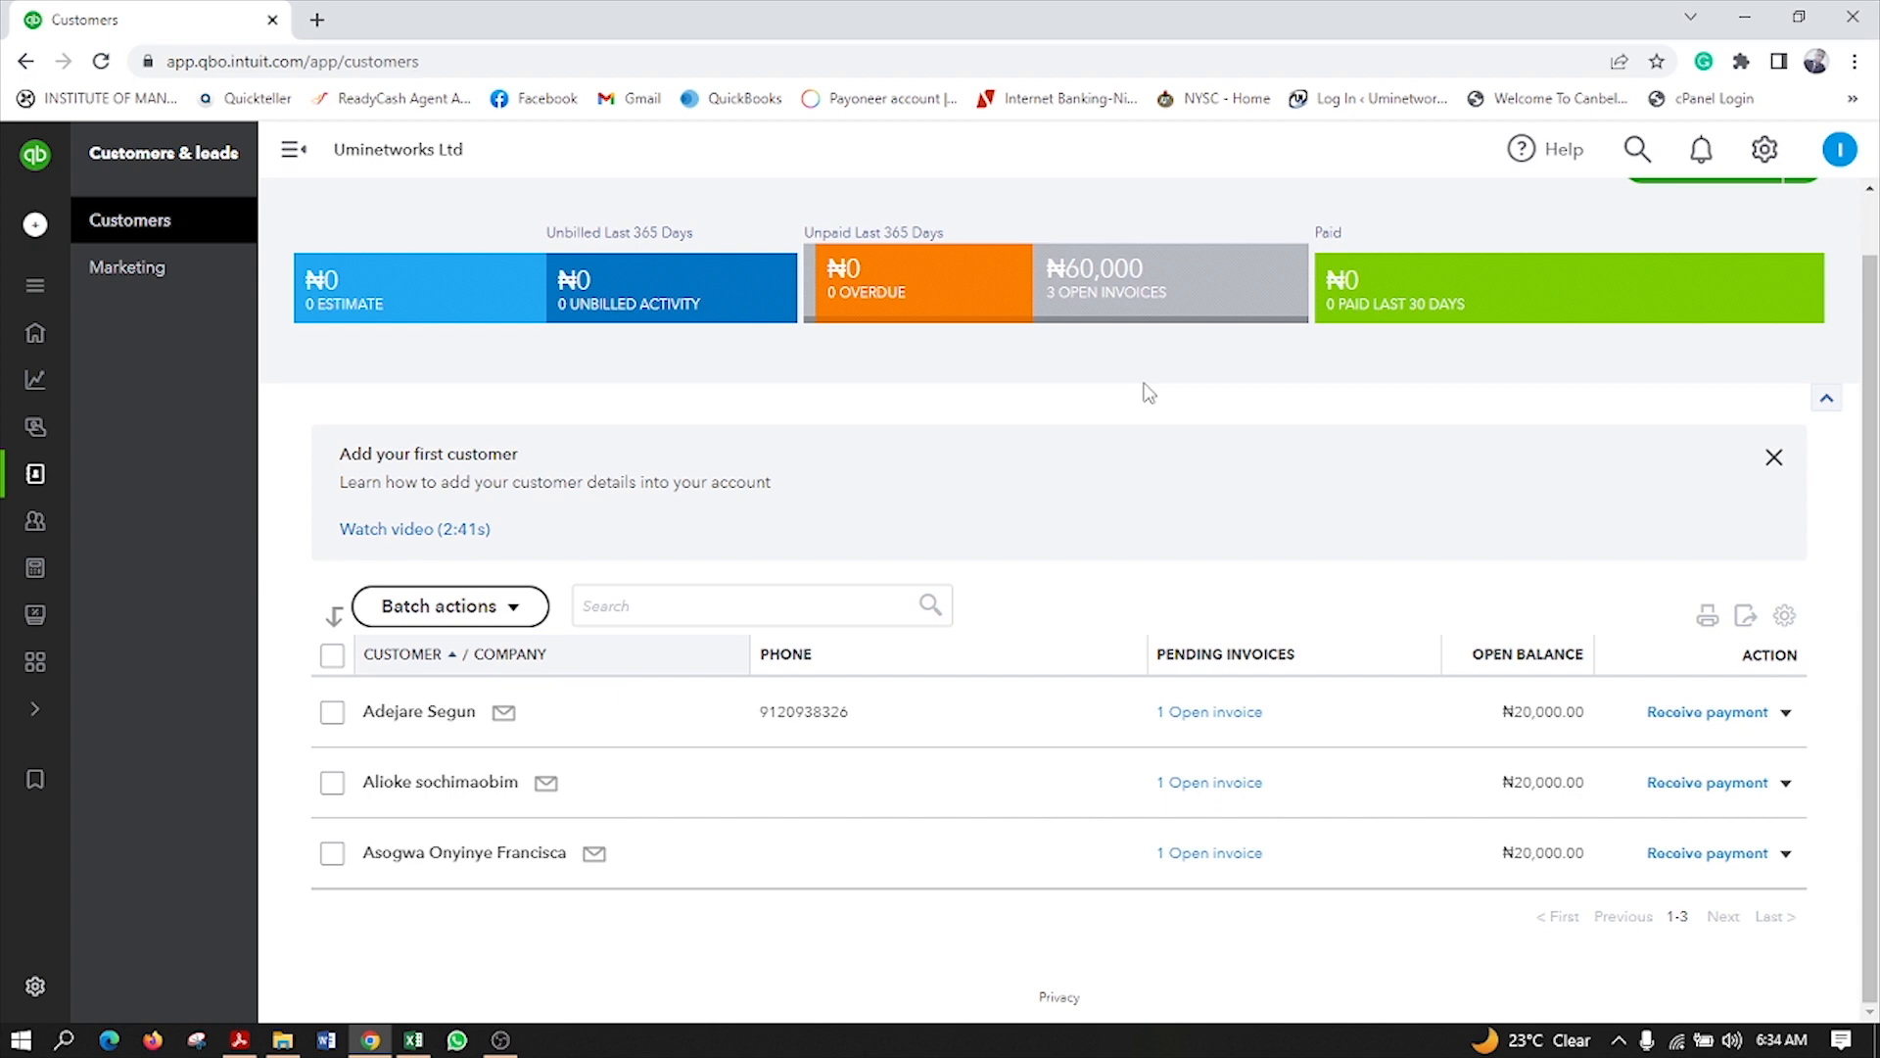
pyautogui.click(1236, 280)
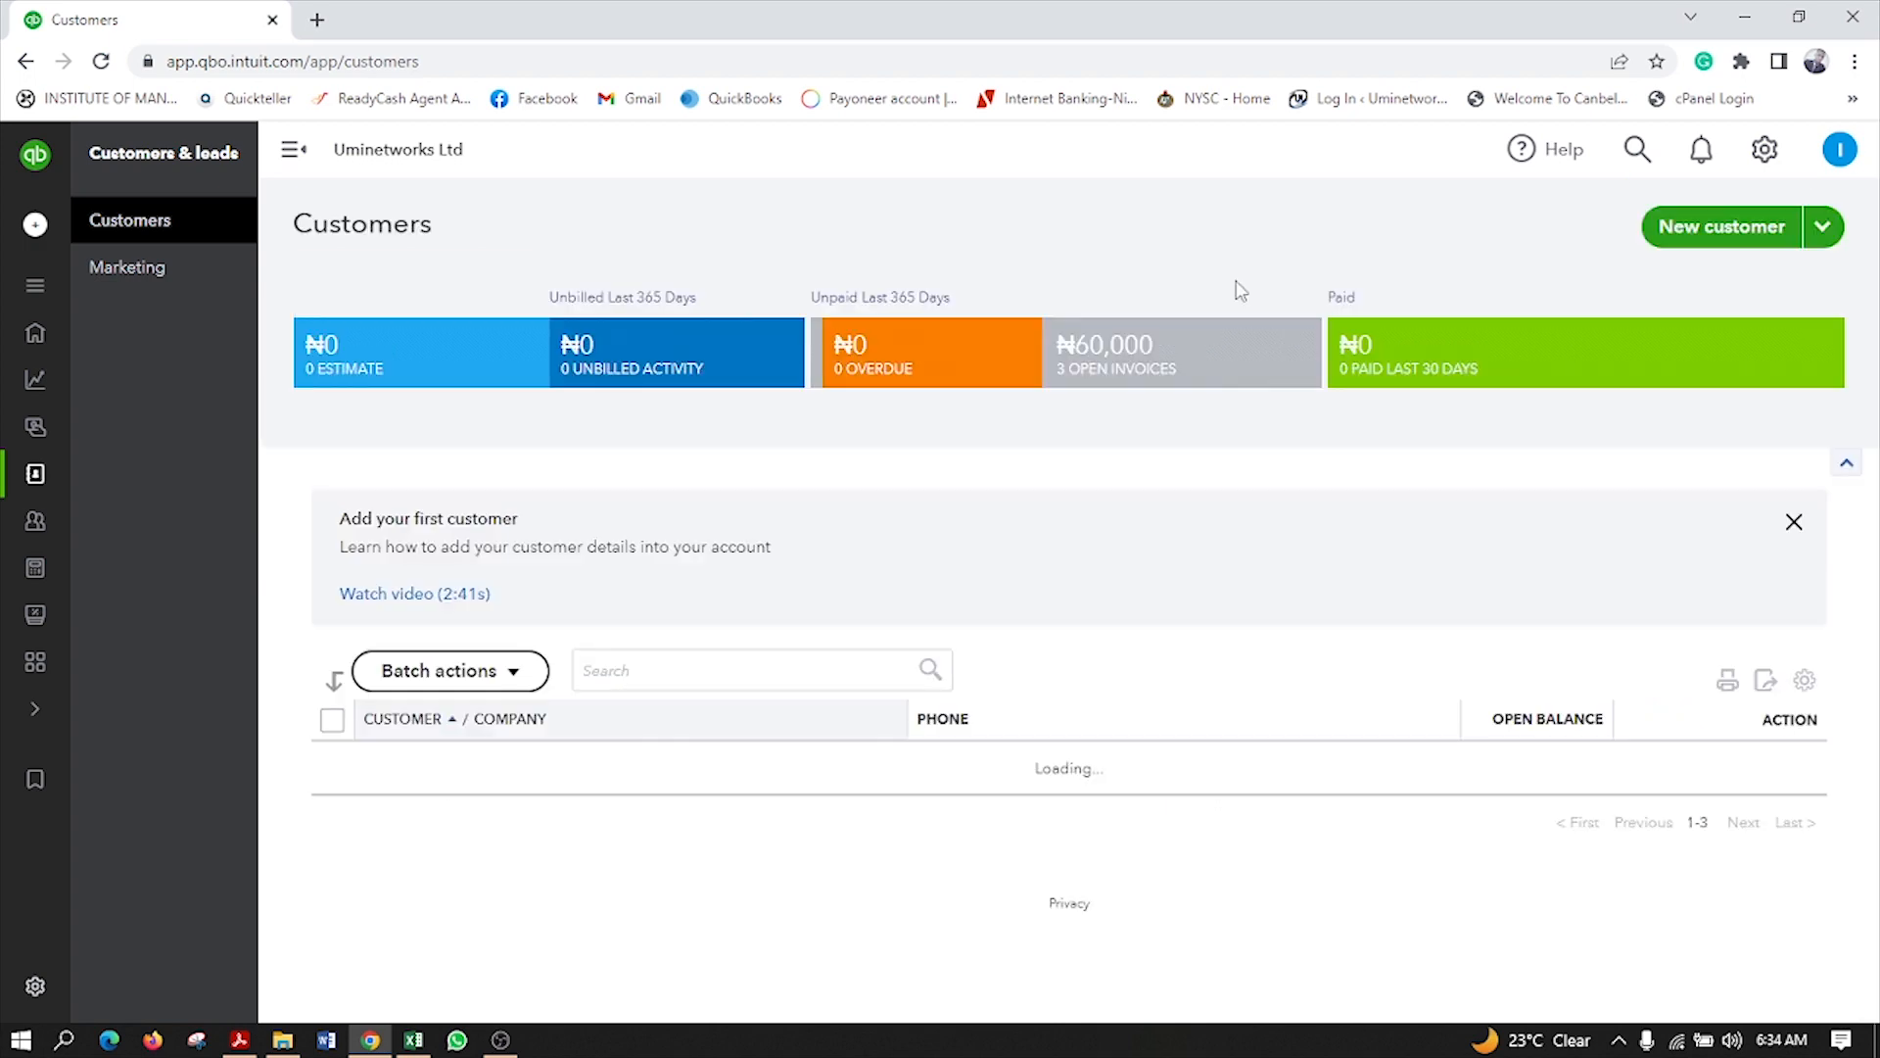
pyautogui.click(117, 233)
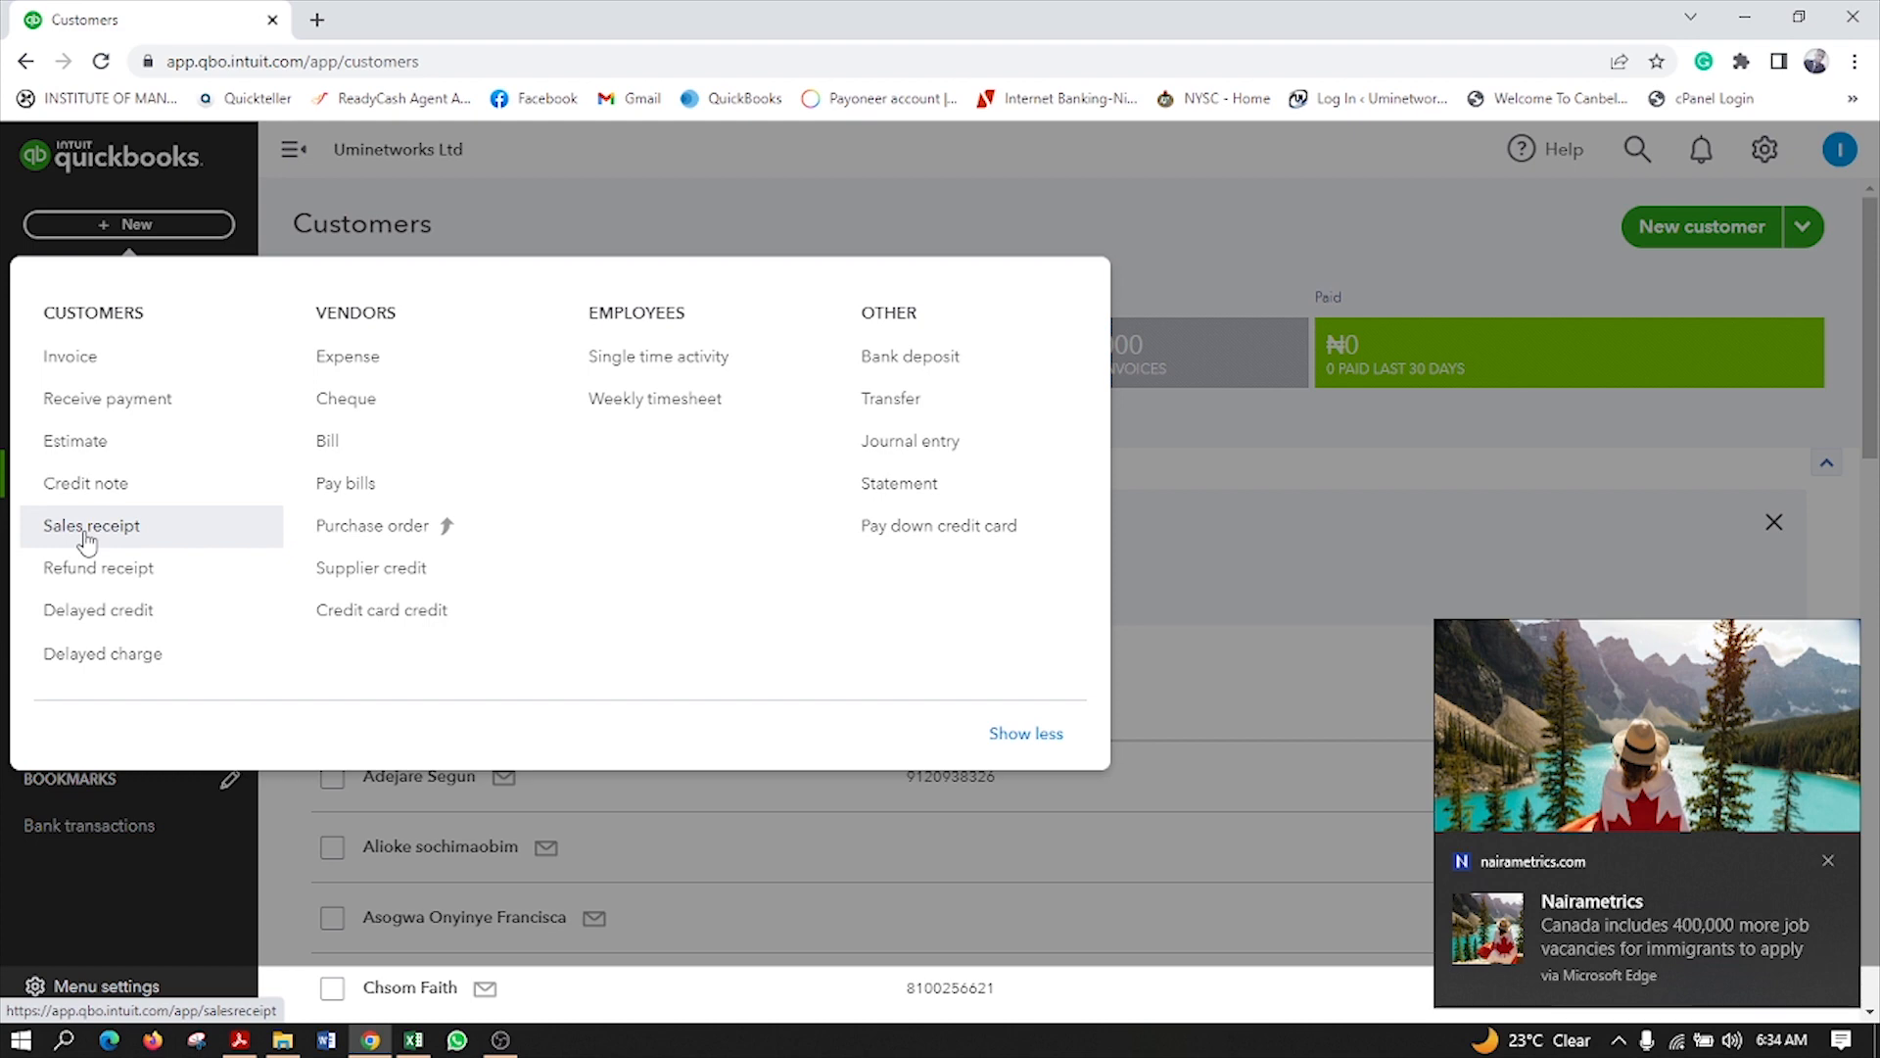
pyautogui.click(1827, 860)
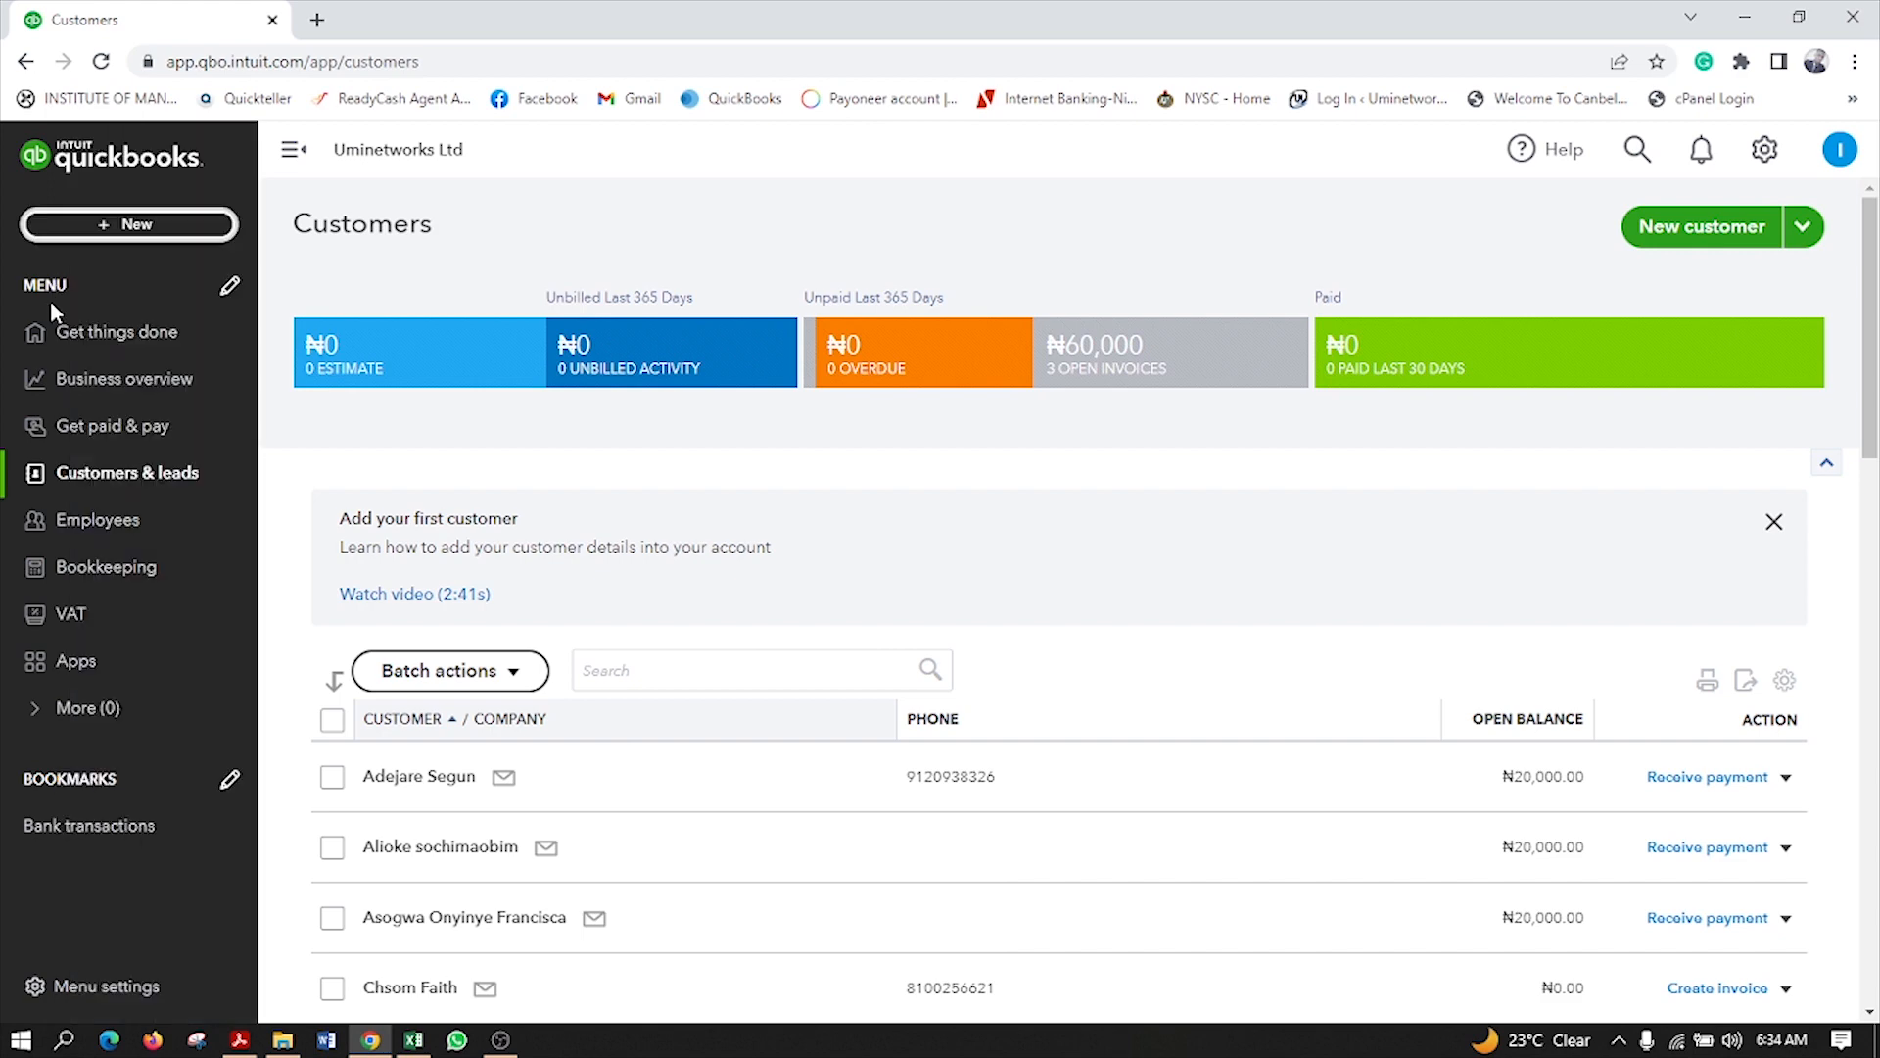
pyautogui.click(95, 223)
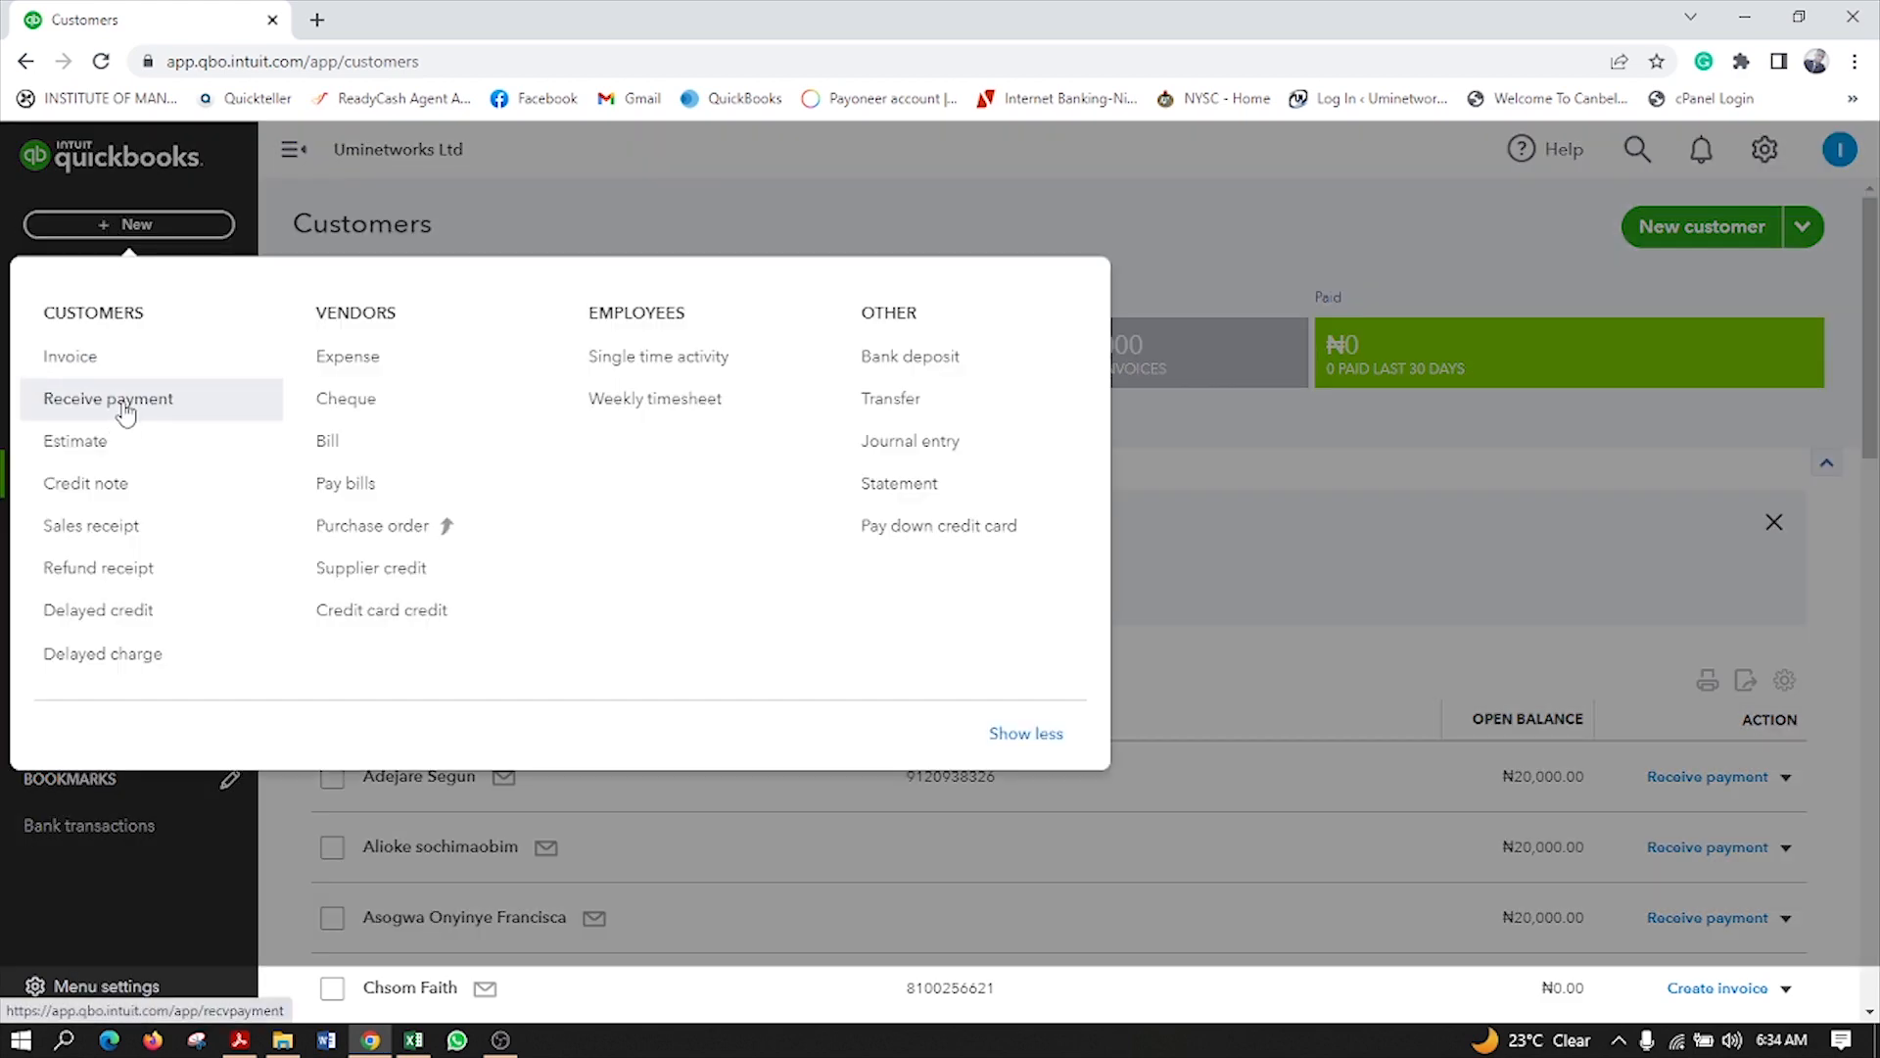
pyautogui.click(1140, 345)
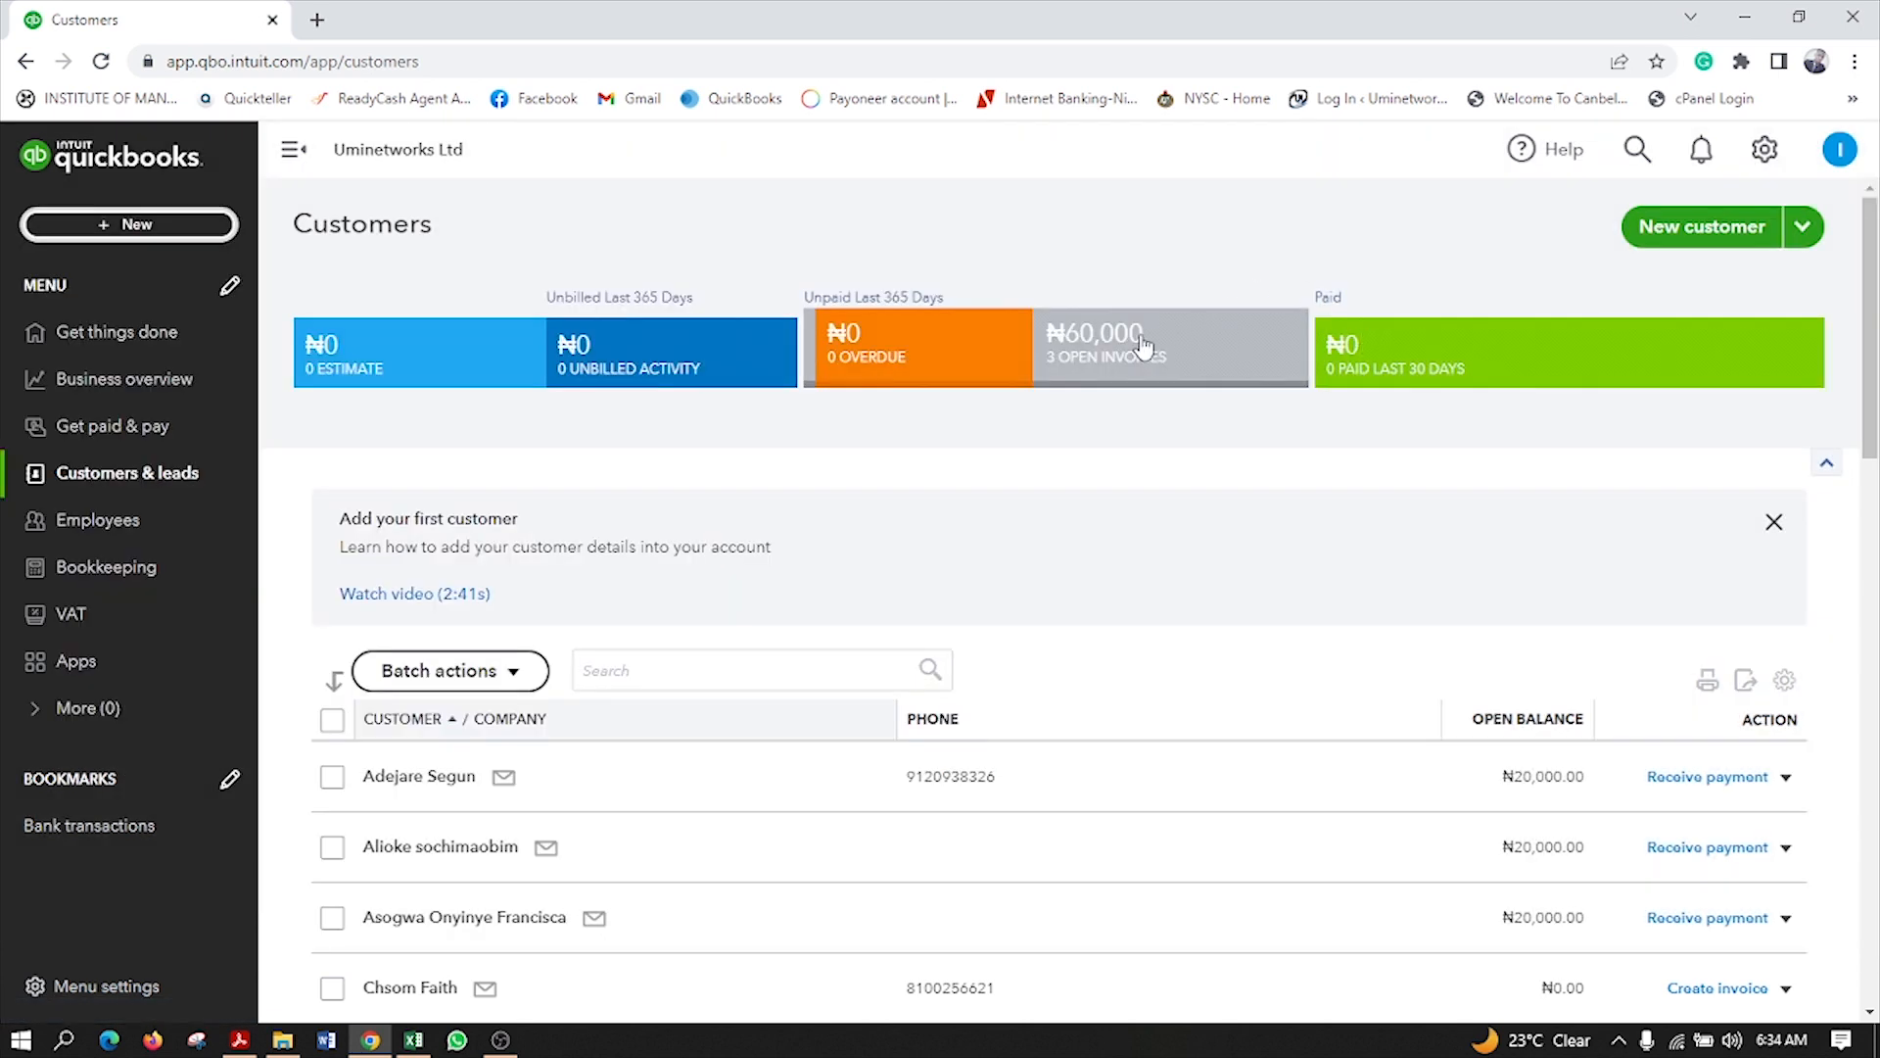
# Step: Filter the customer list to open invoices and start receiving a payment from the first listed customer
pyautogui.click(1141, 345)
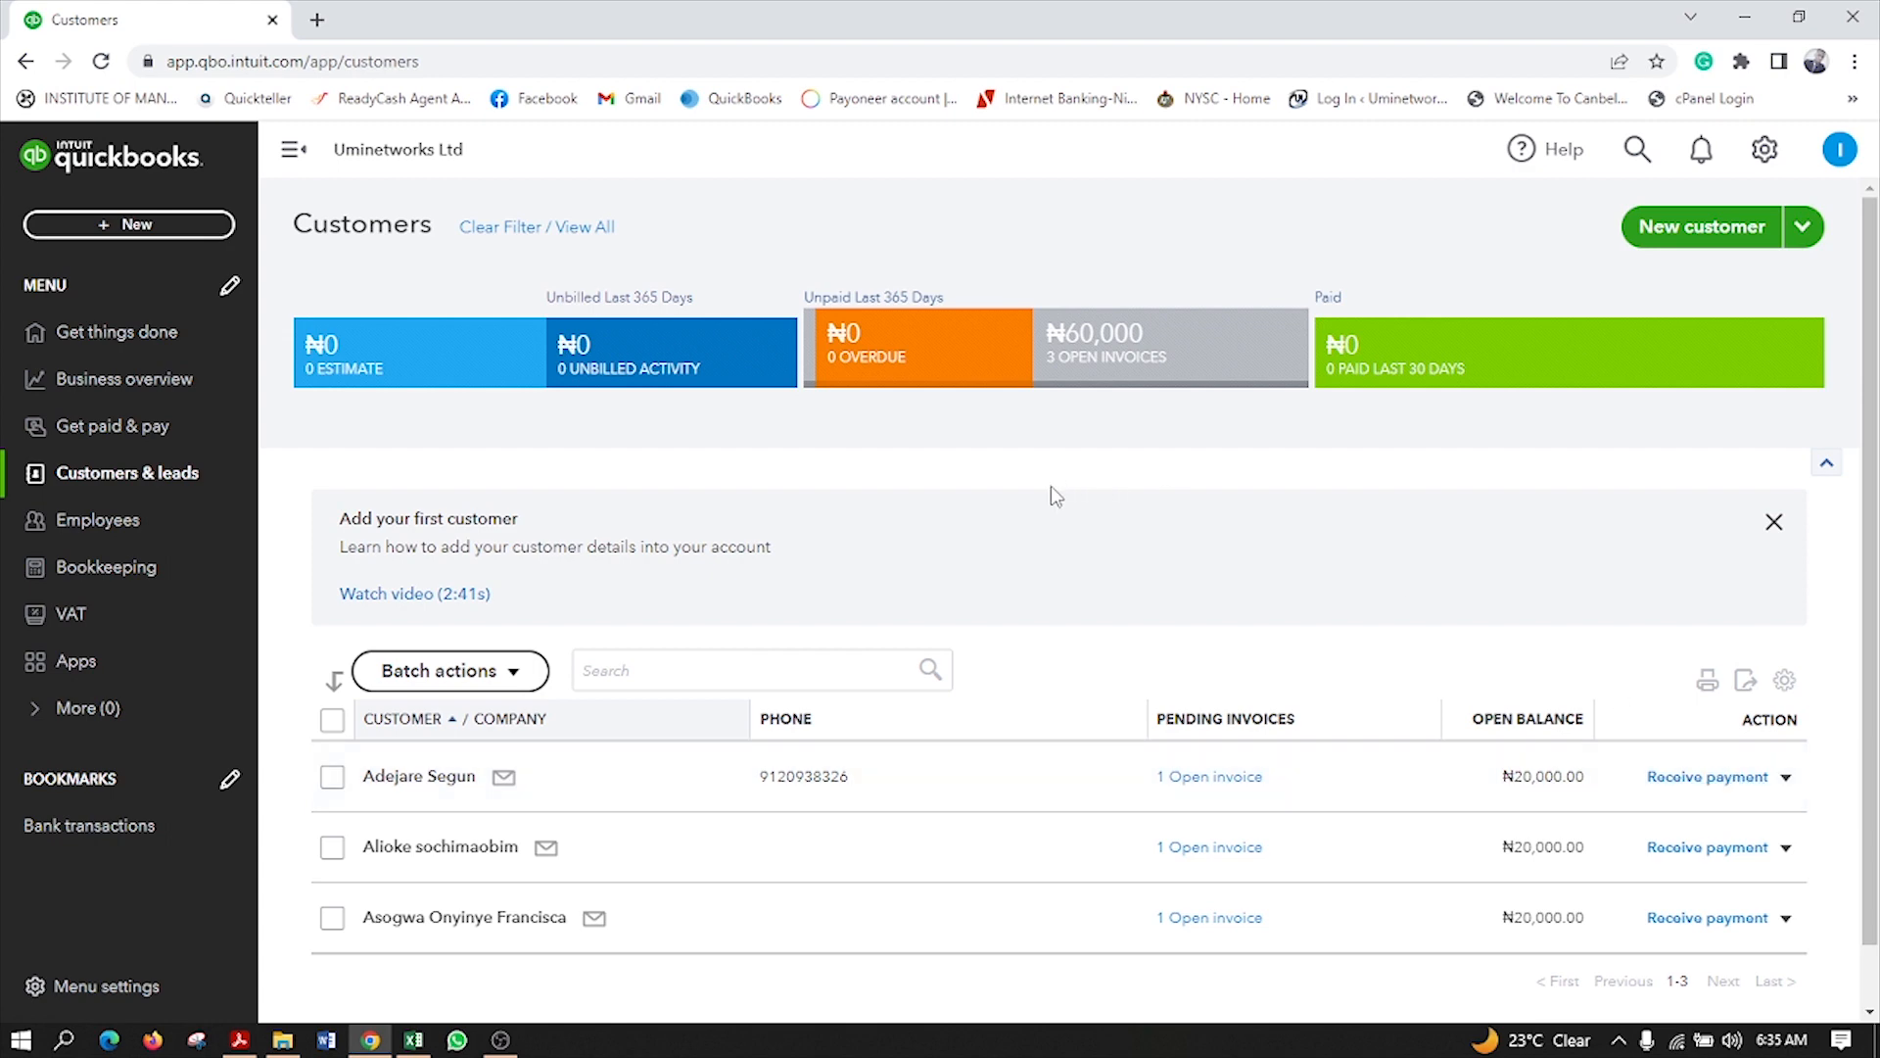
pyautogui.click(128, 473)
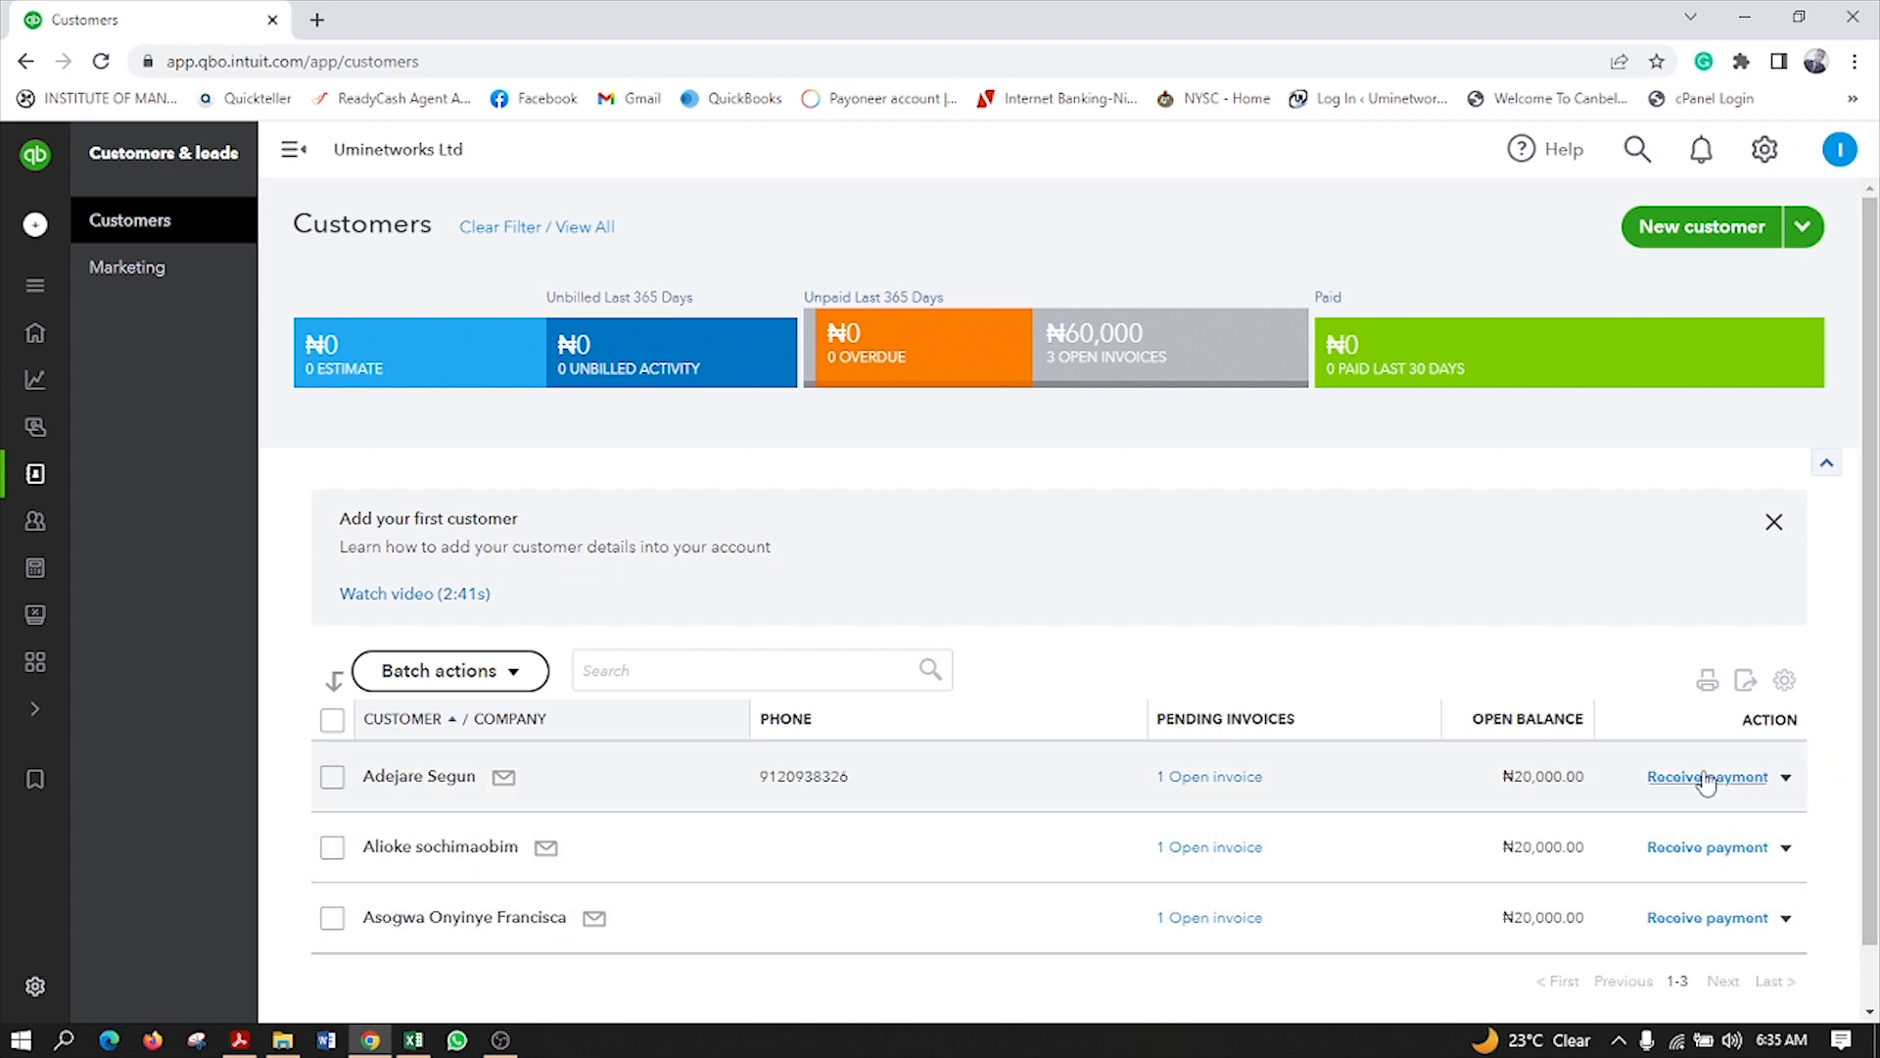
pyautogui.click(1703, 778)
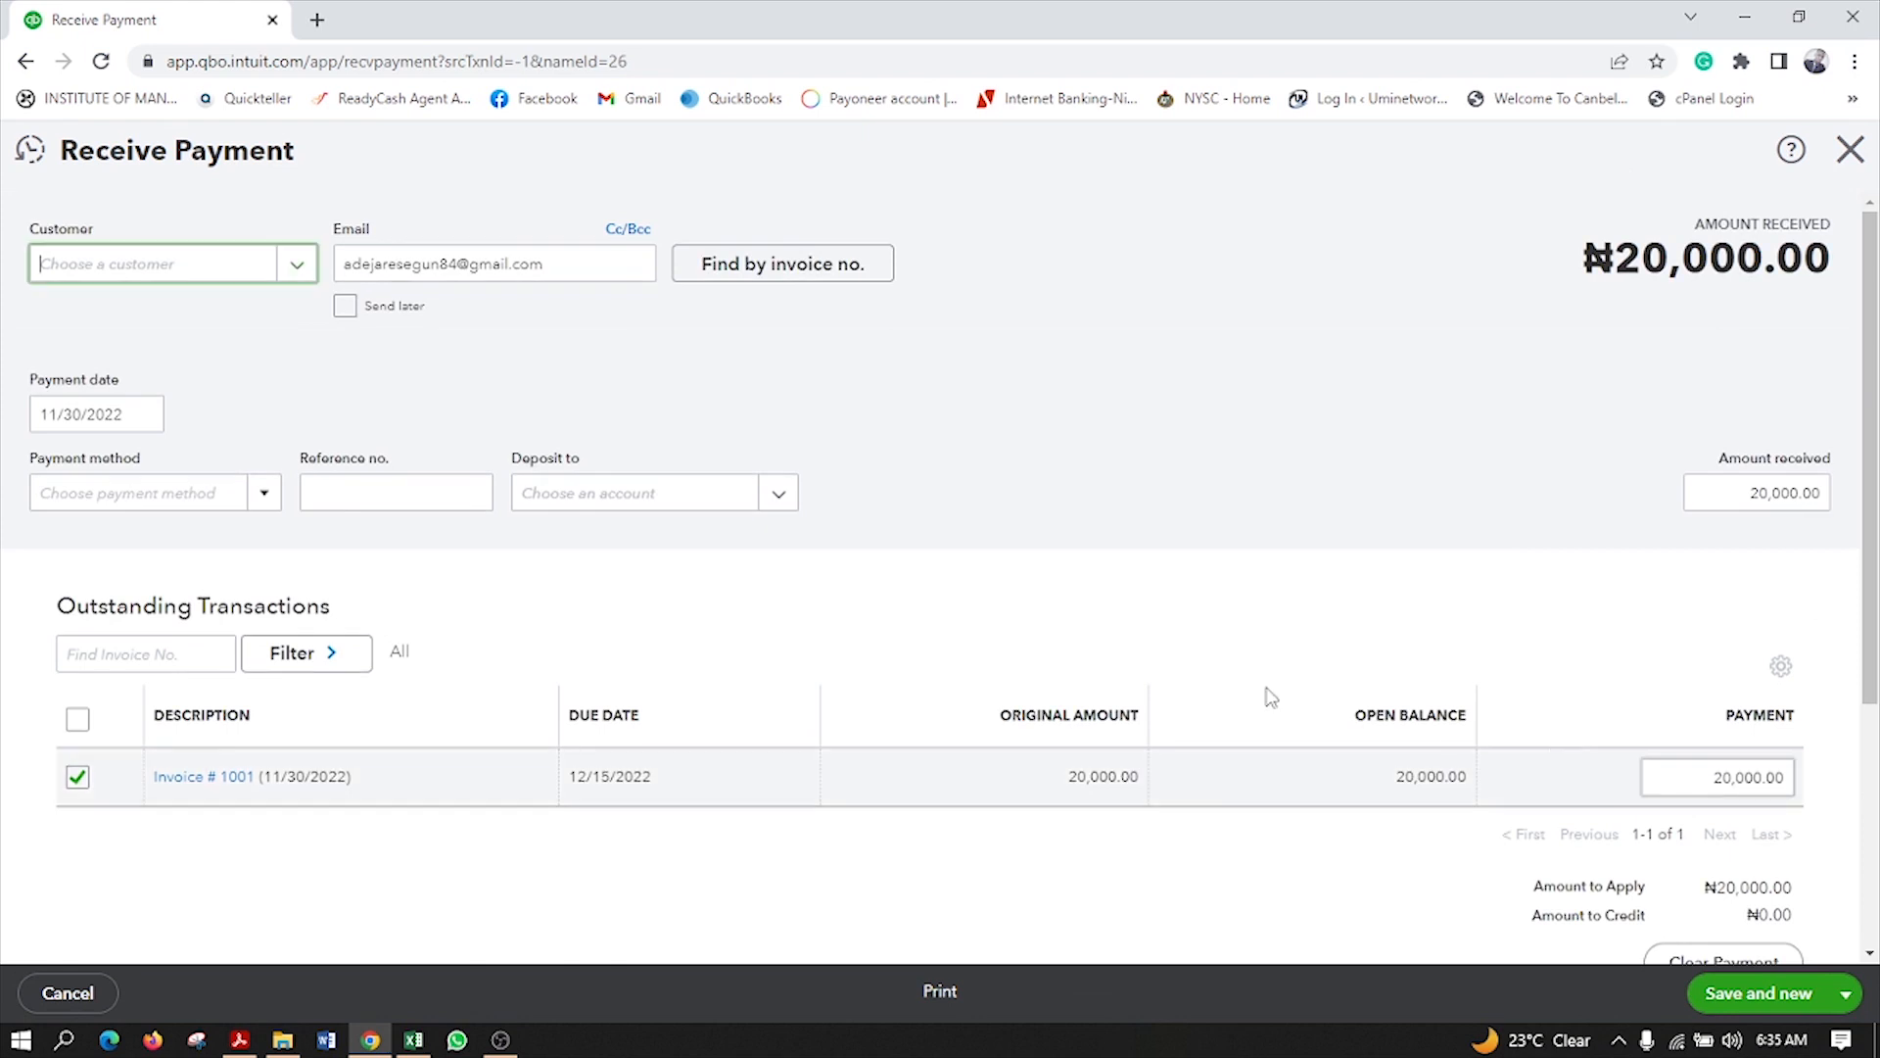
# Step: Select the first listed customer as the payer on the payment form and review the outstanding transactions
pyautogui.click(301, 275)
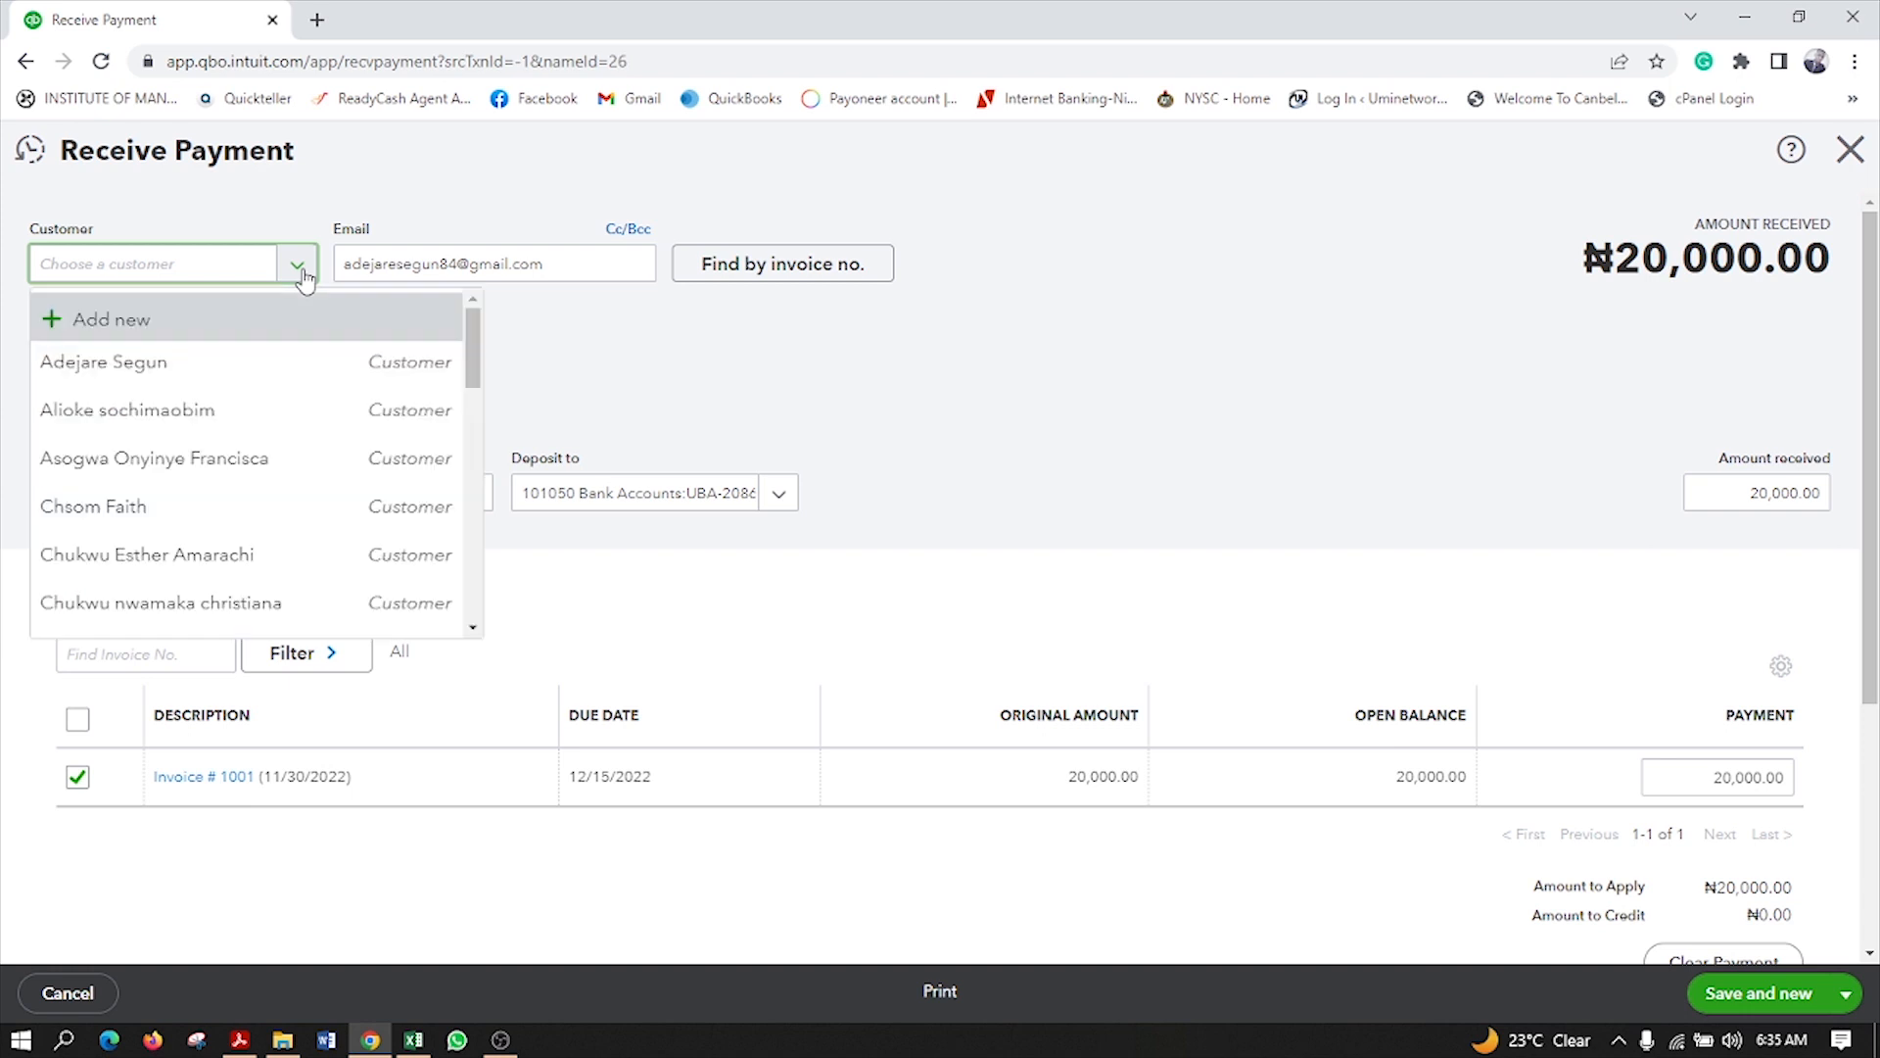
pyautogui.click(131, 375)
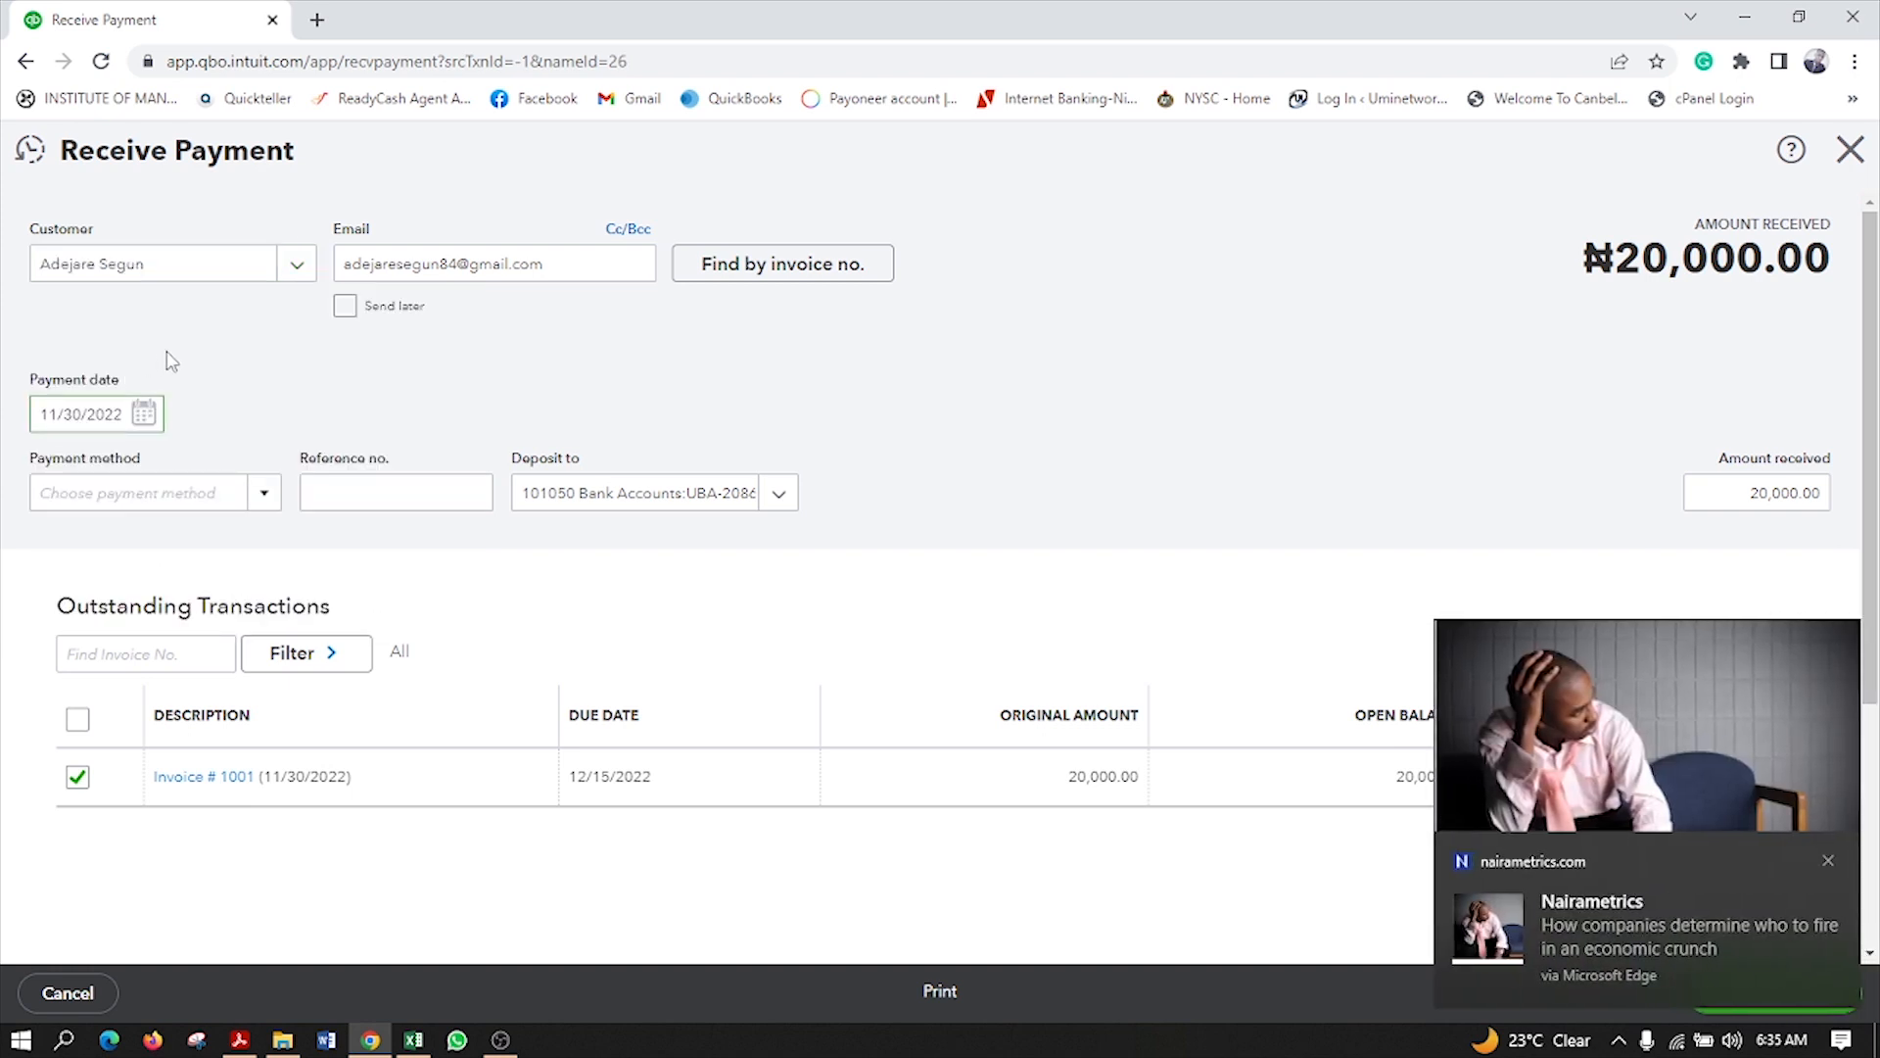
pyautogui.click(1827, 861)
pyautogui.scroll(-2, 1268, 449)
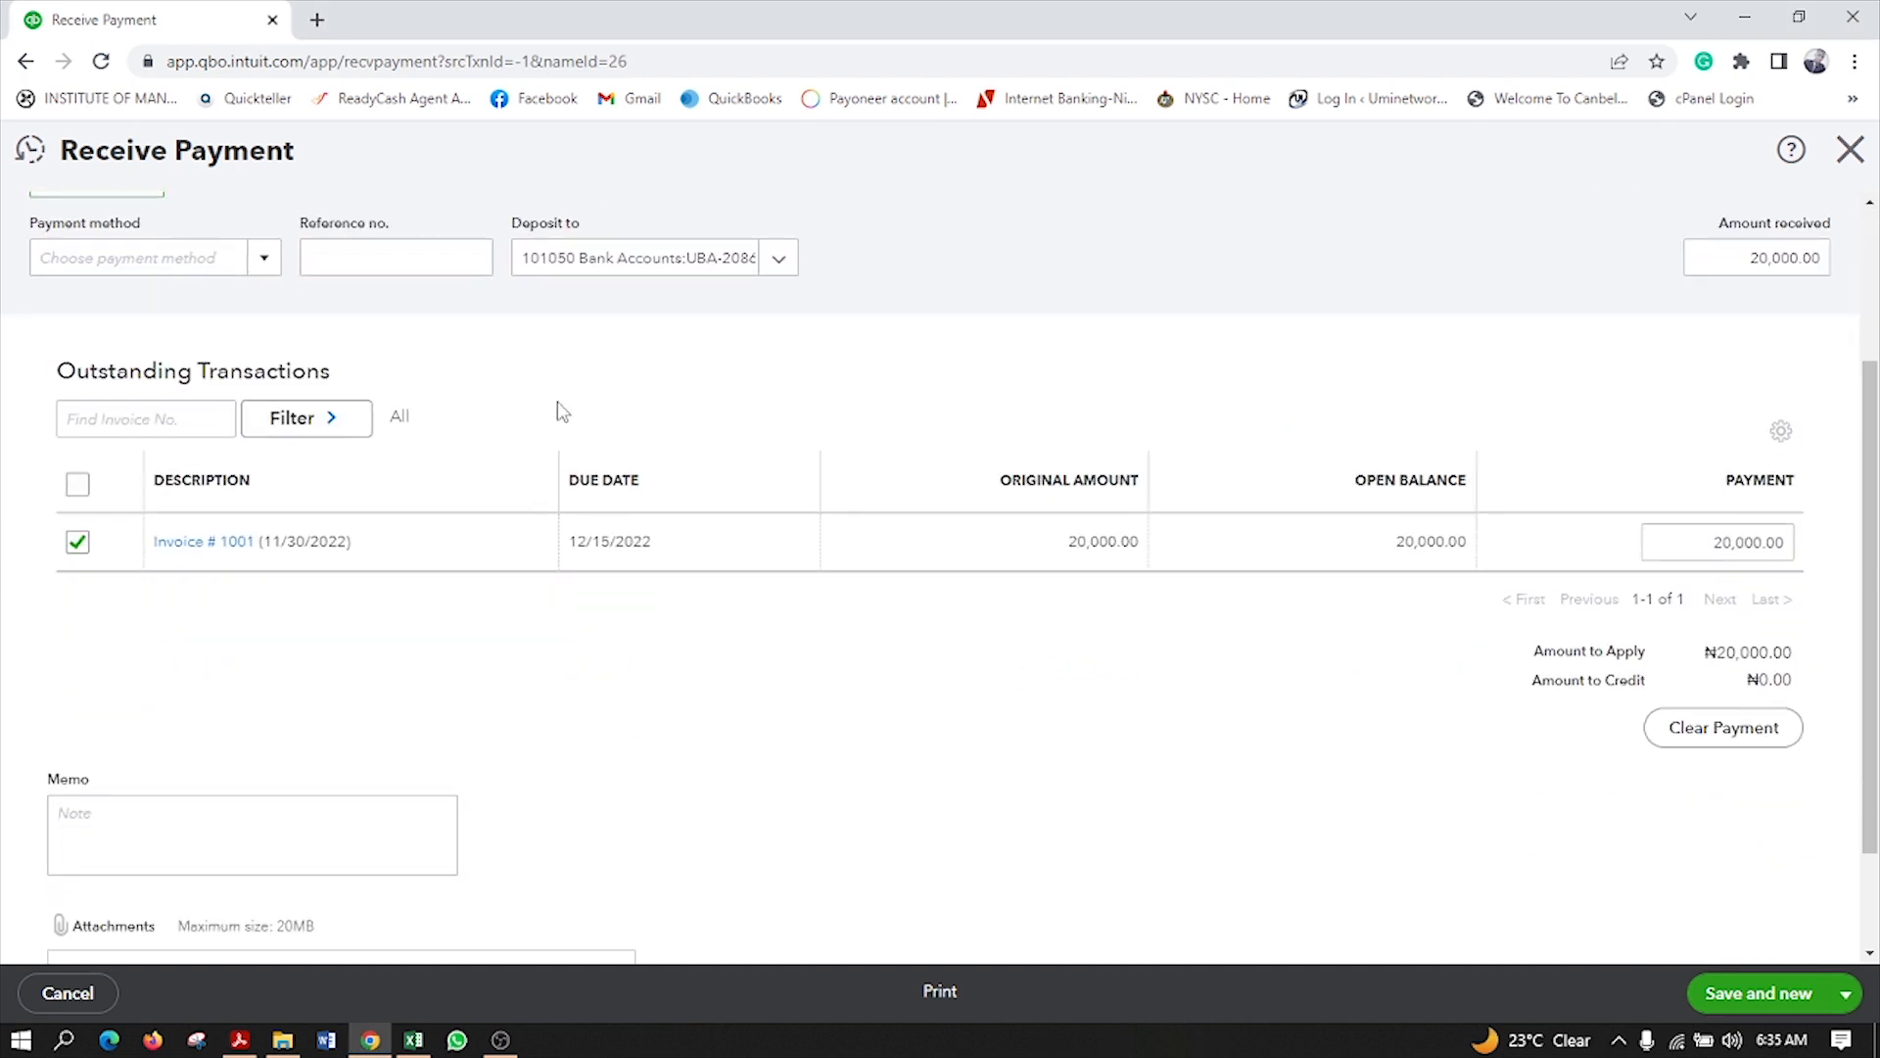
pyautogui.scroll(1, 1229, 432)
pyautogui.scroll(1, 192, 401)
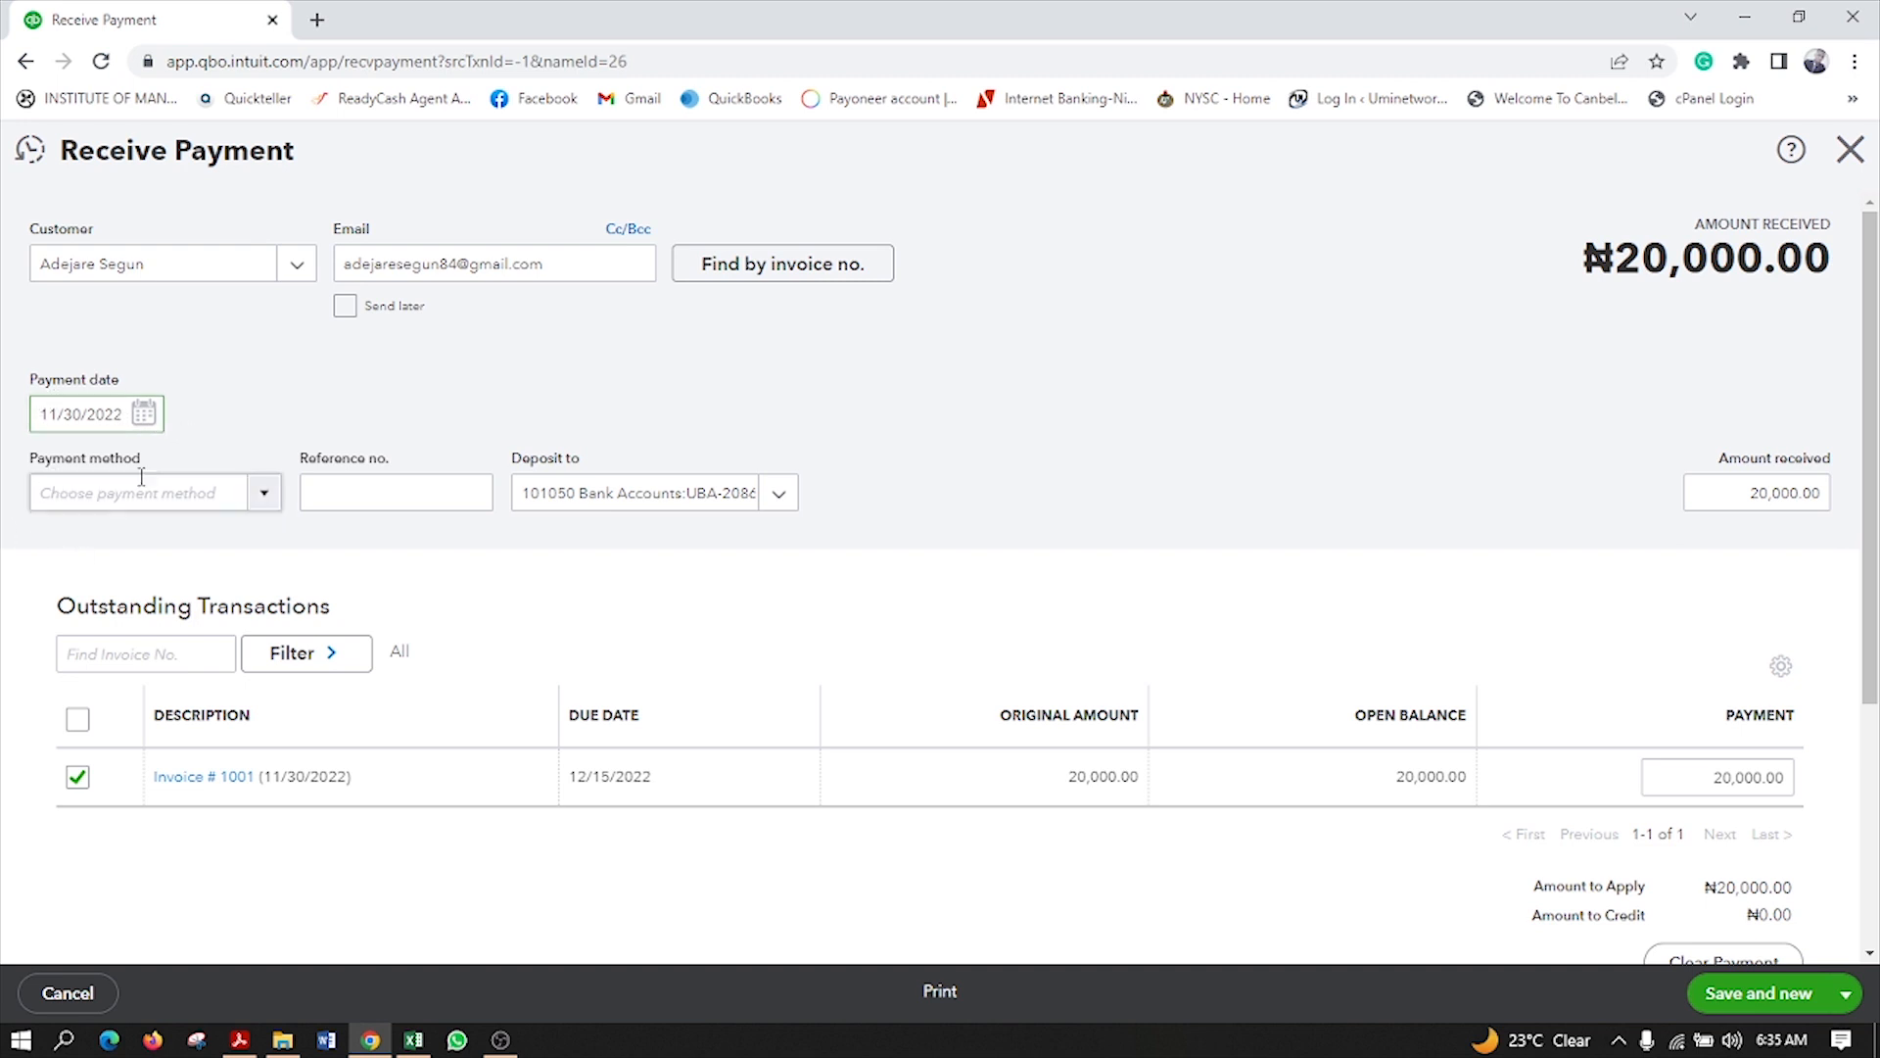
pyautogui.click(266, 496)
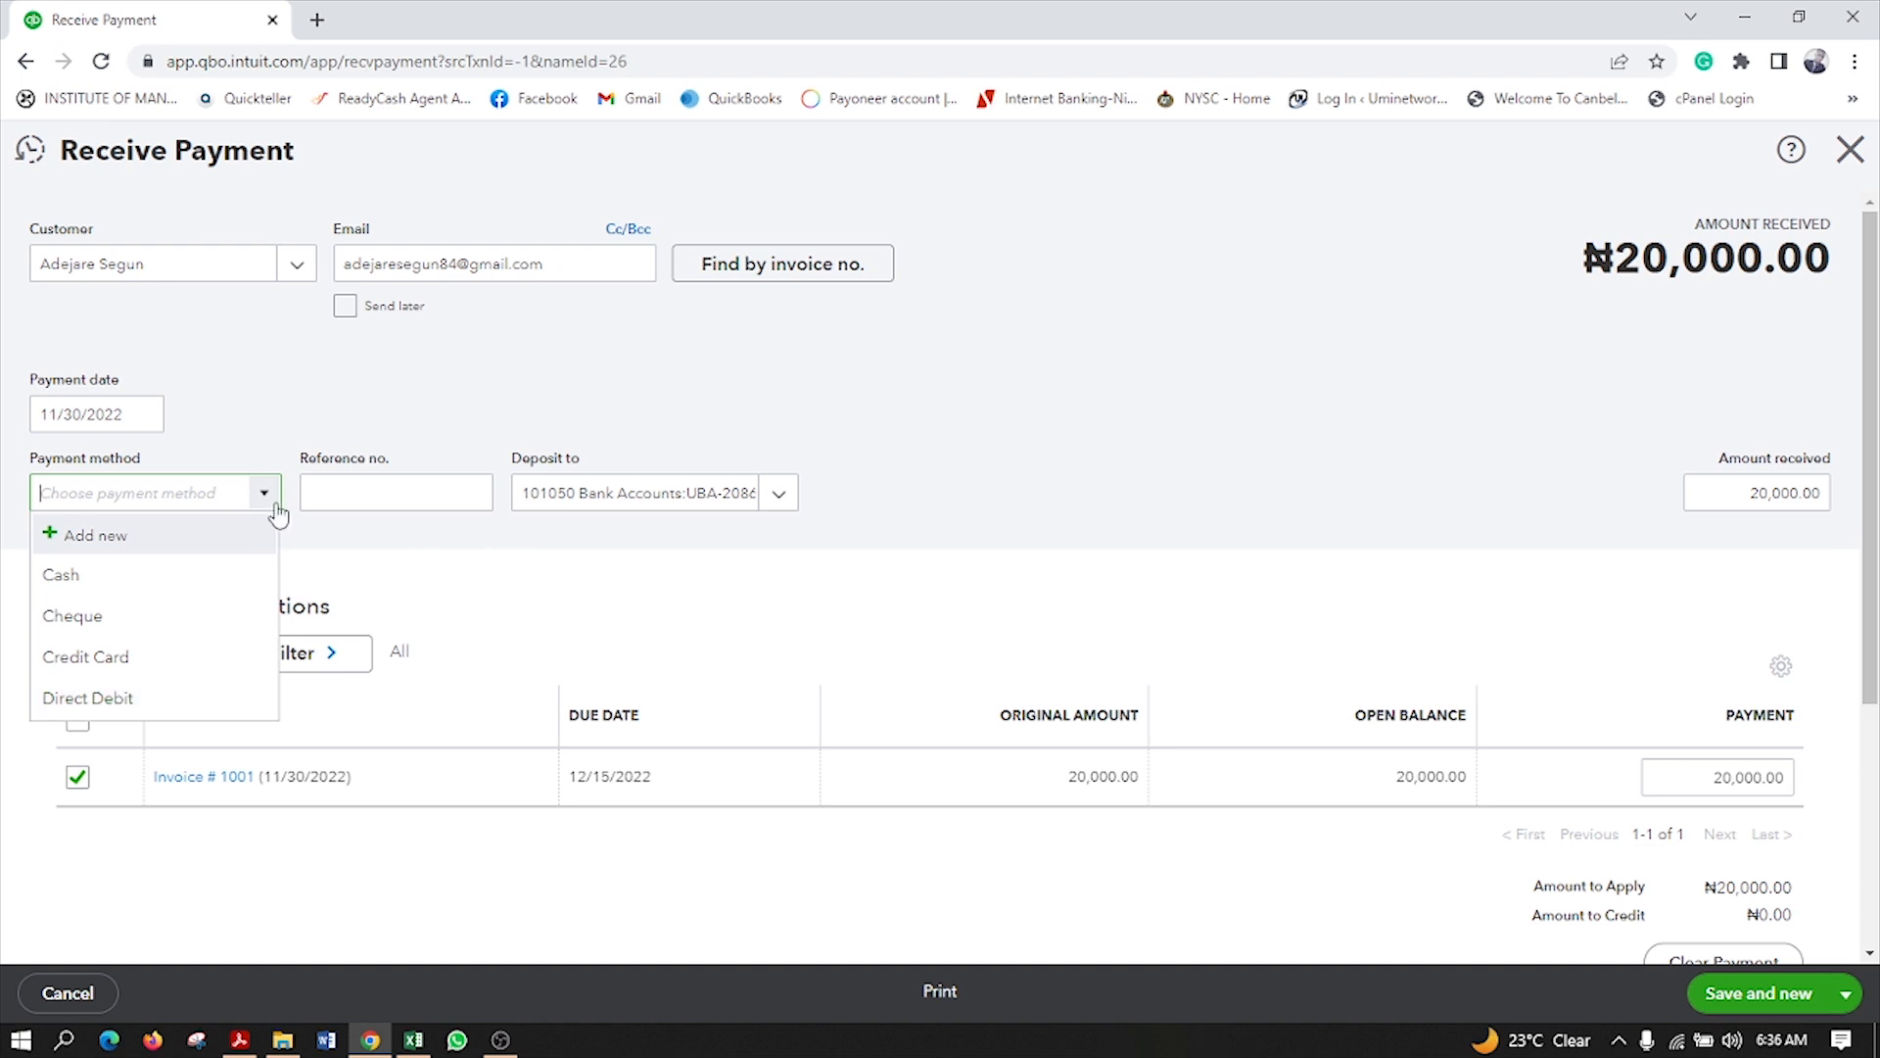
pyautogui.click(104, 547)
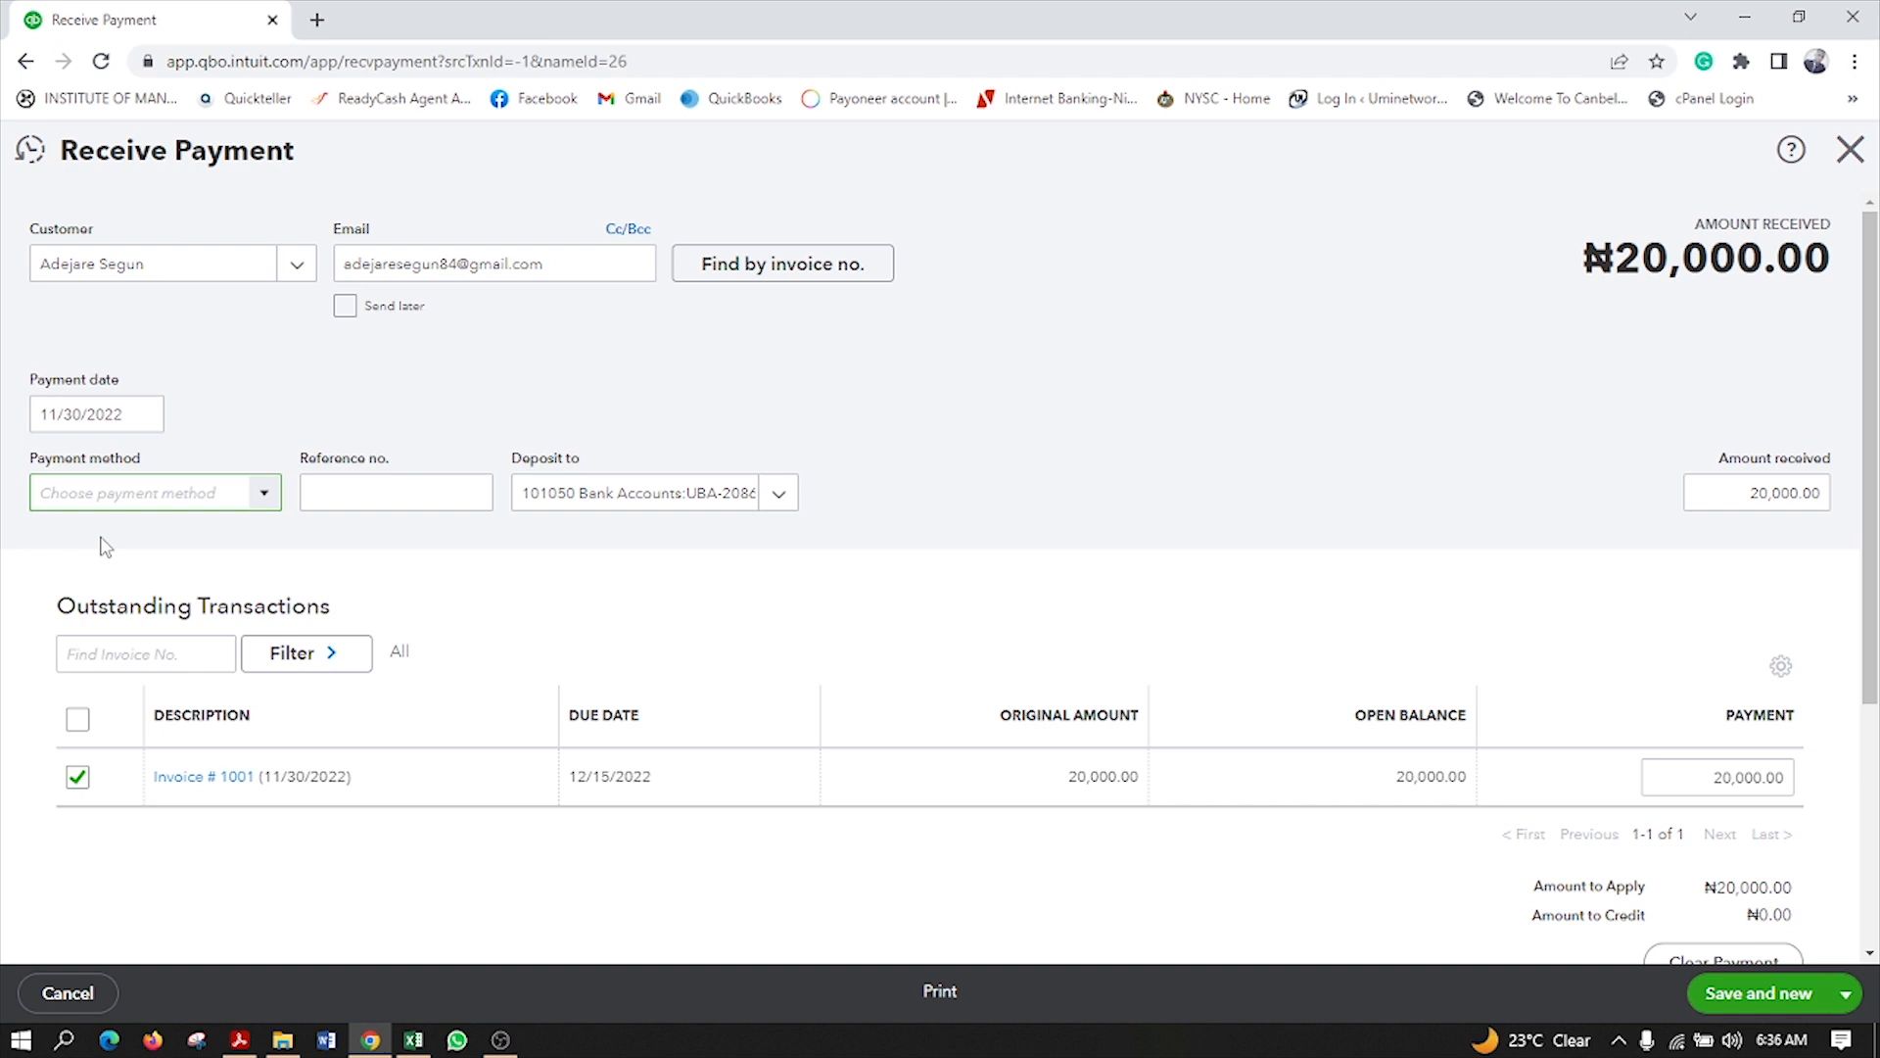
pyautogui.click(263, 494)
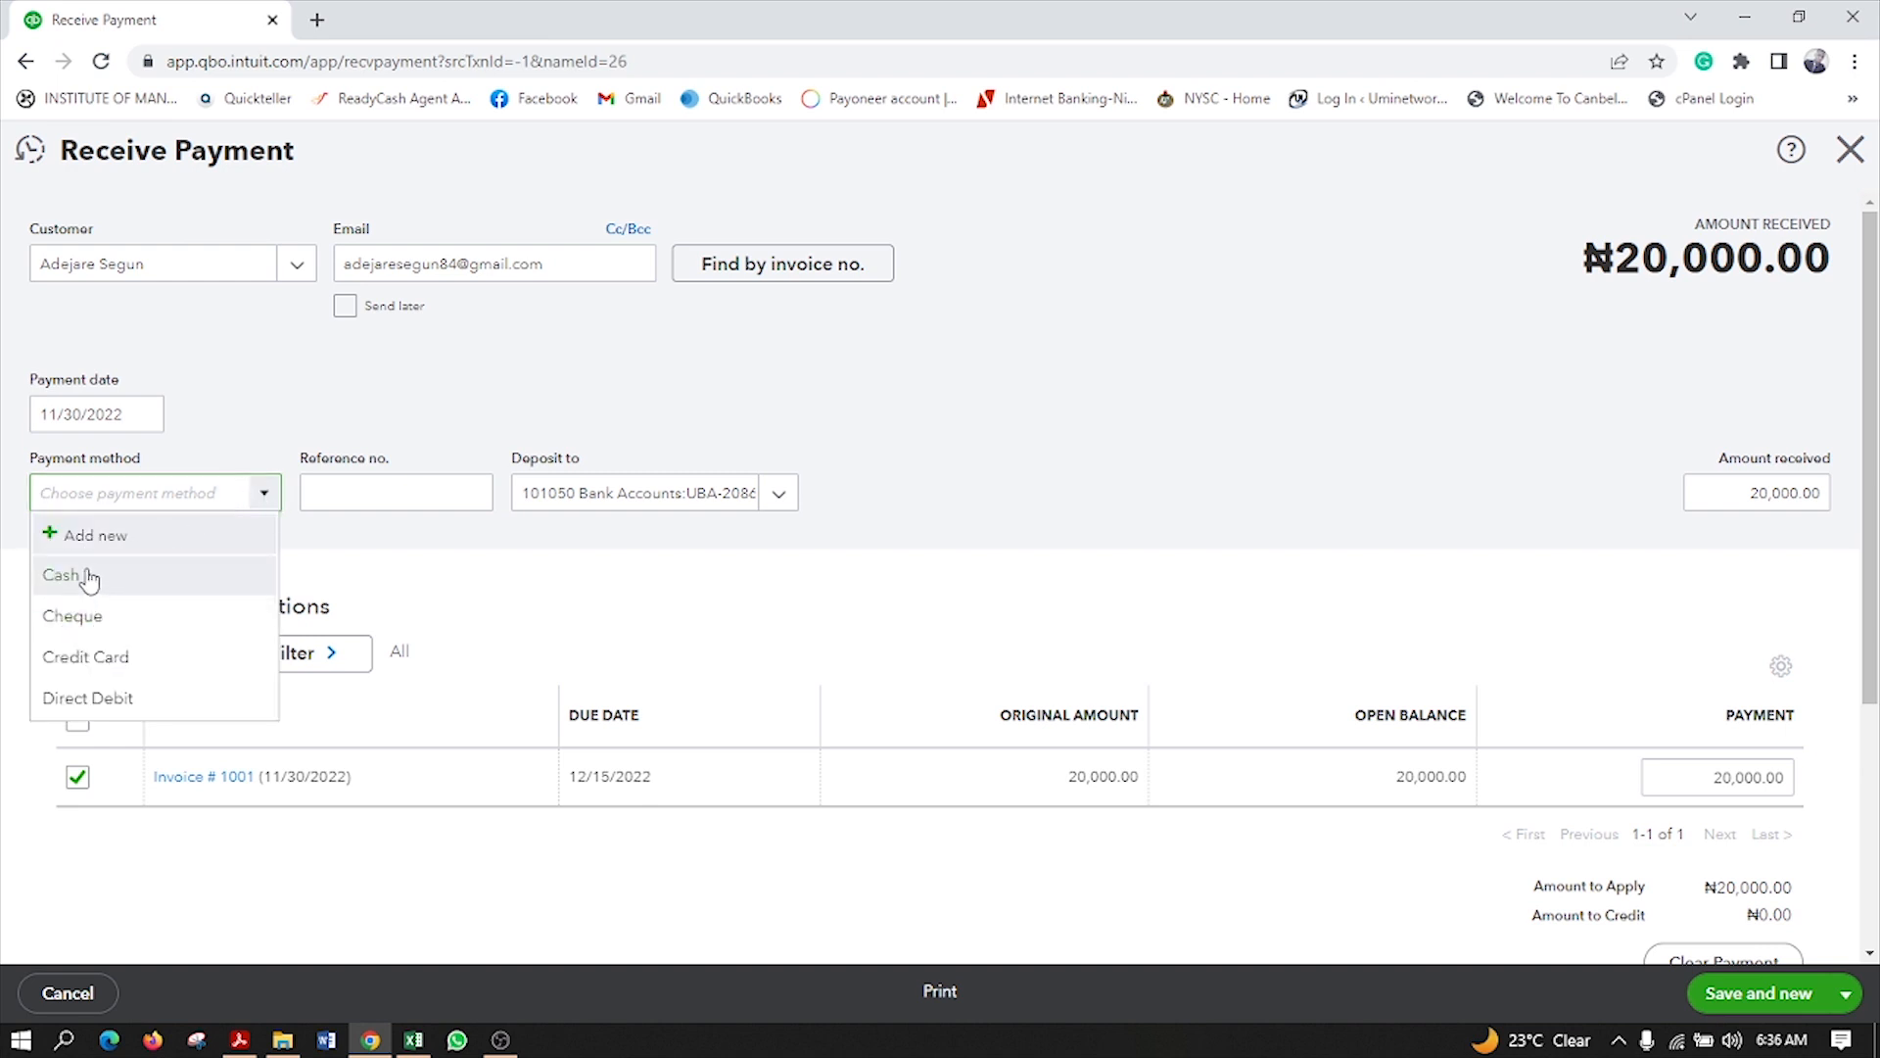
pyautogui.click(80, 537)
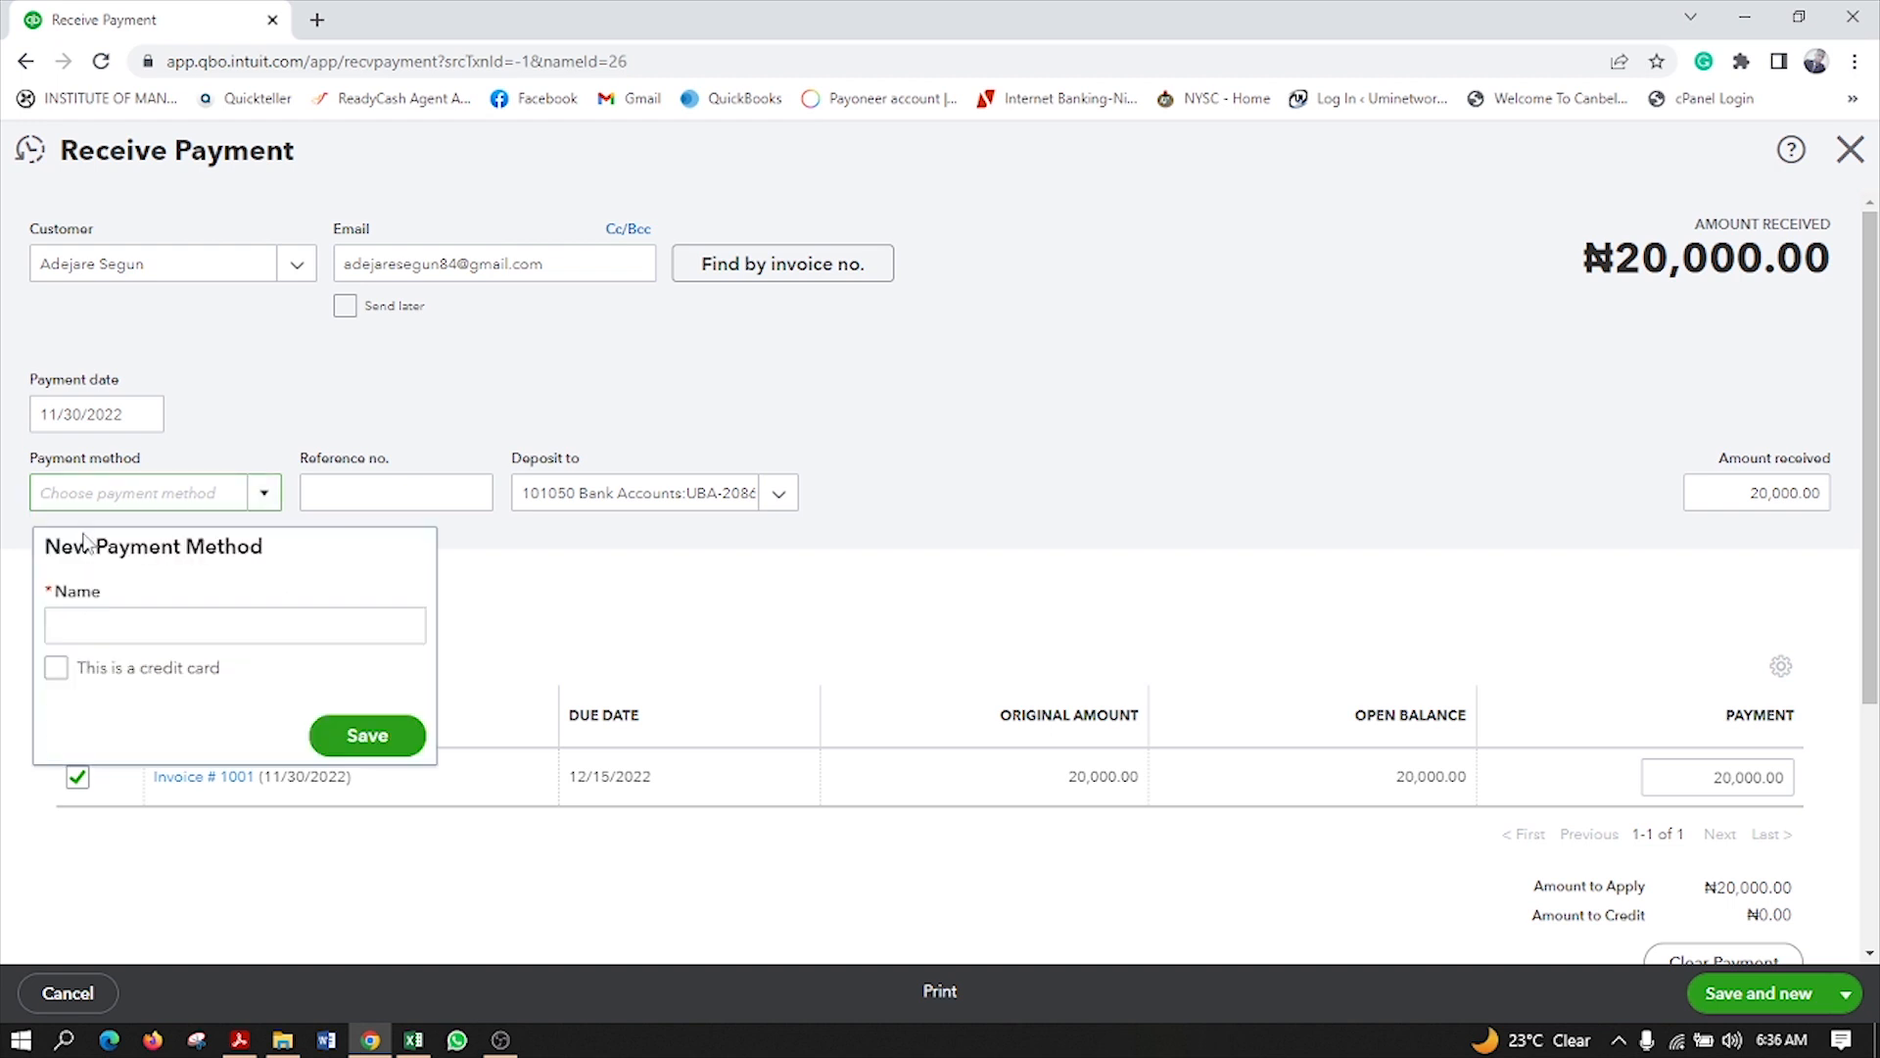
pyautogui.click(102, 626)
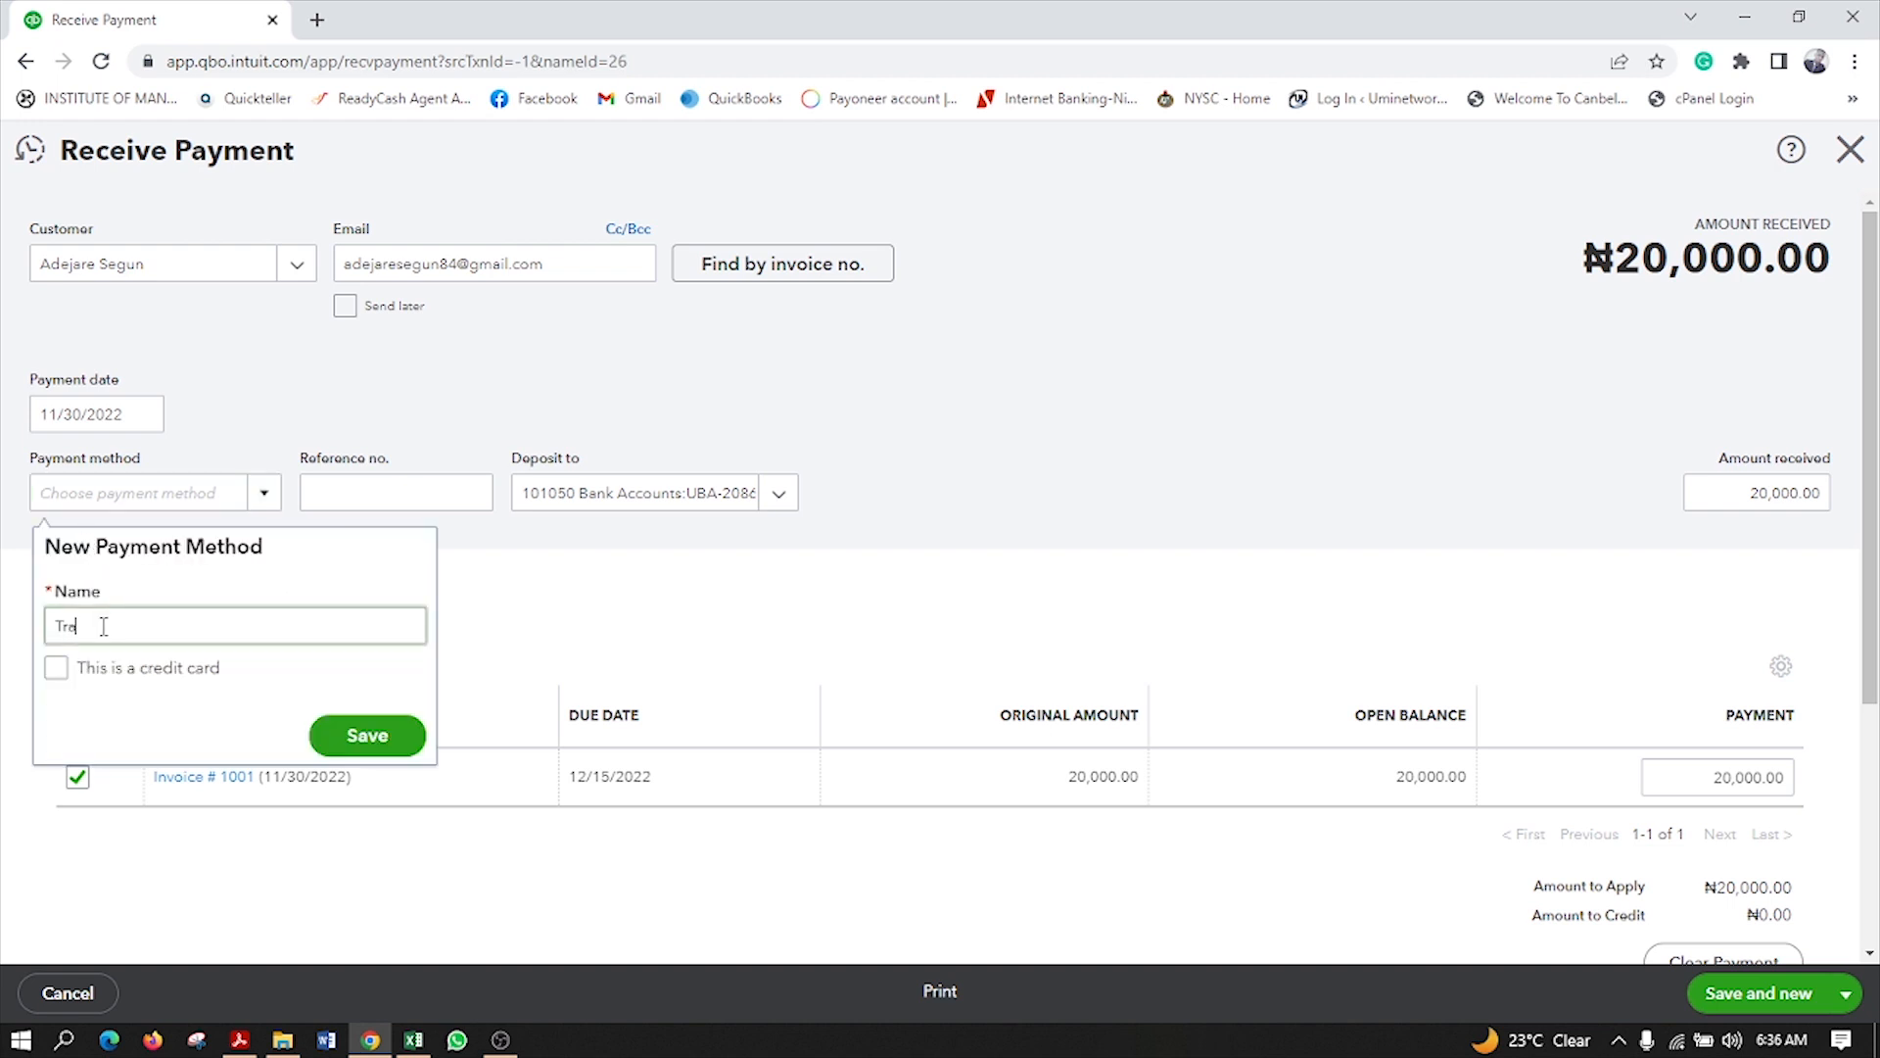
pyautogui.write('Transfer')
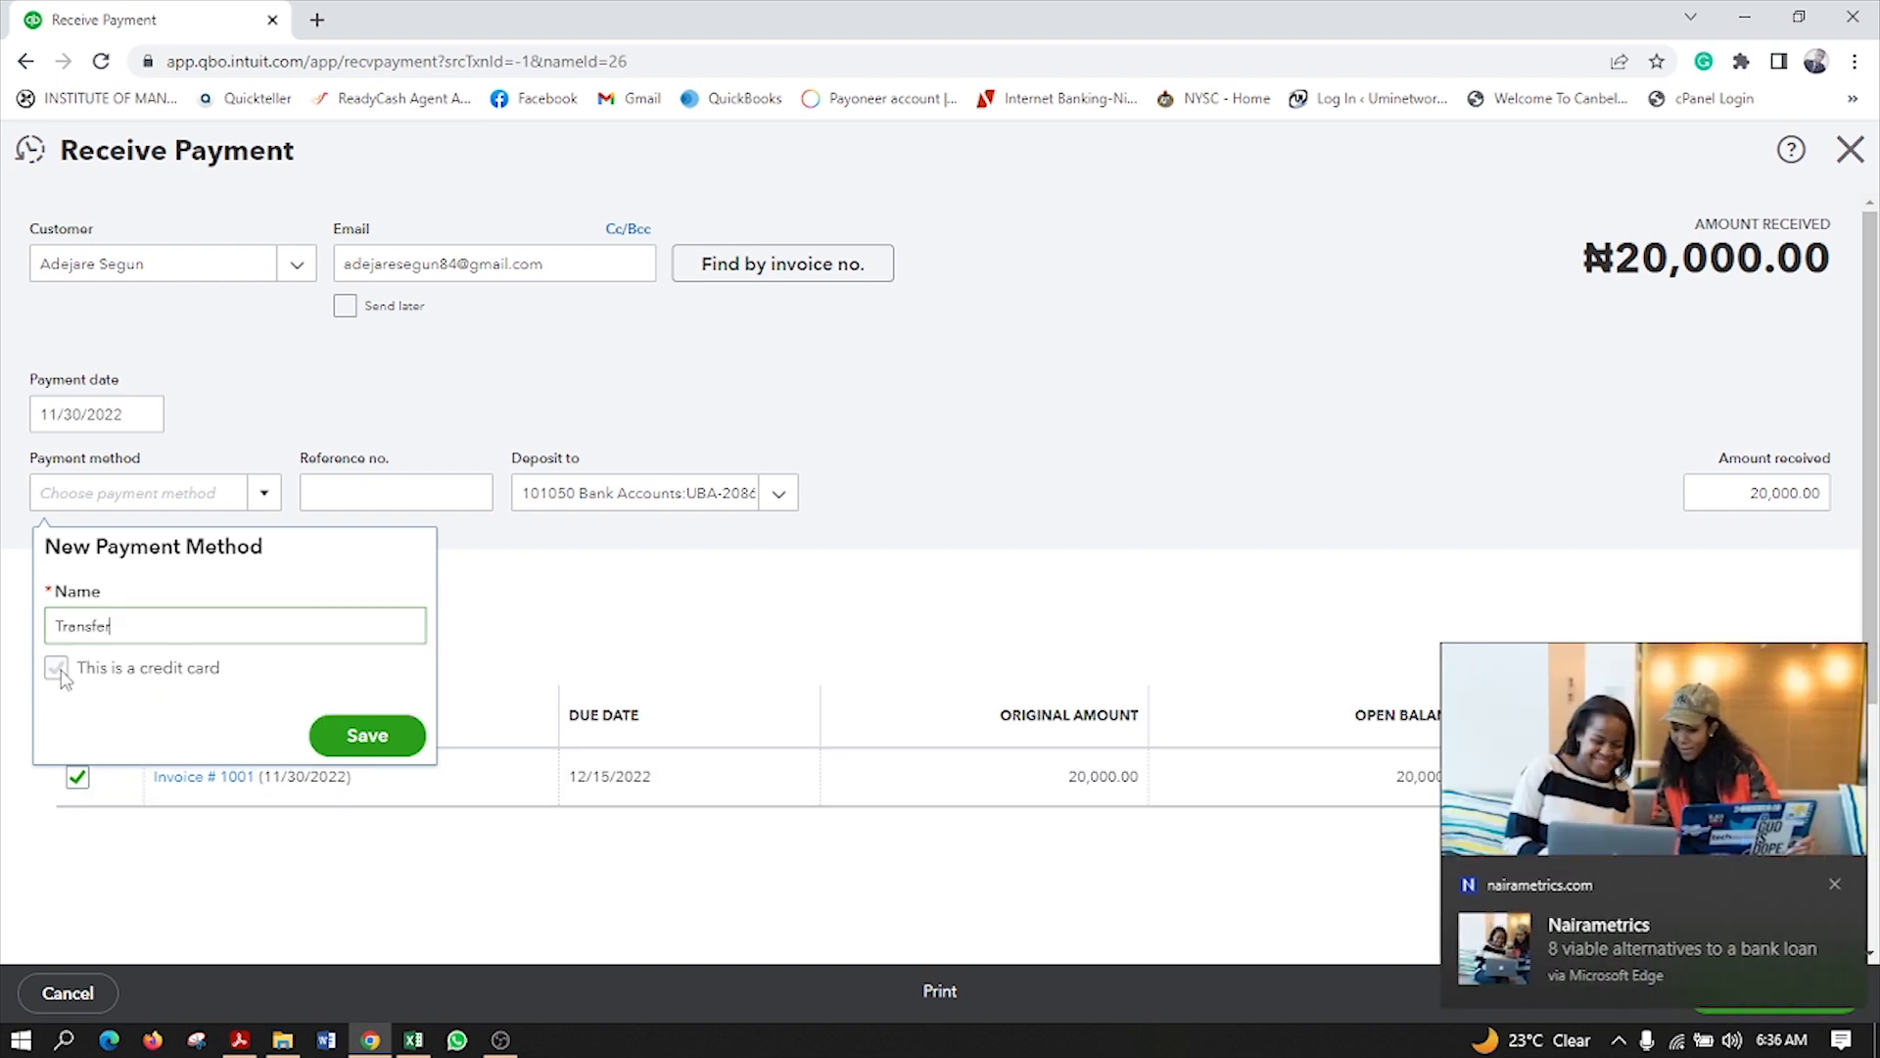
pyautogui.click(1829, 886)
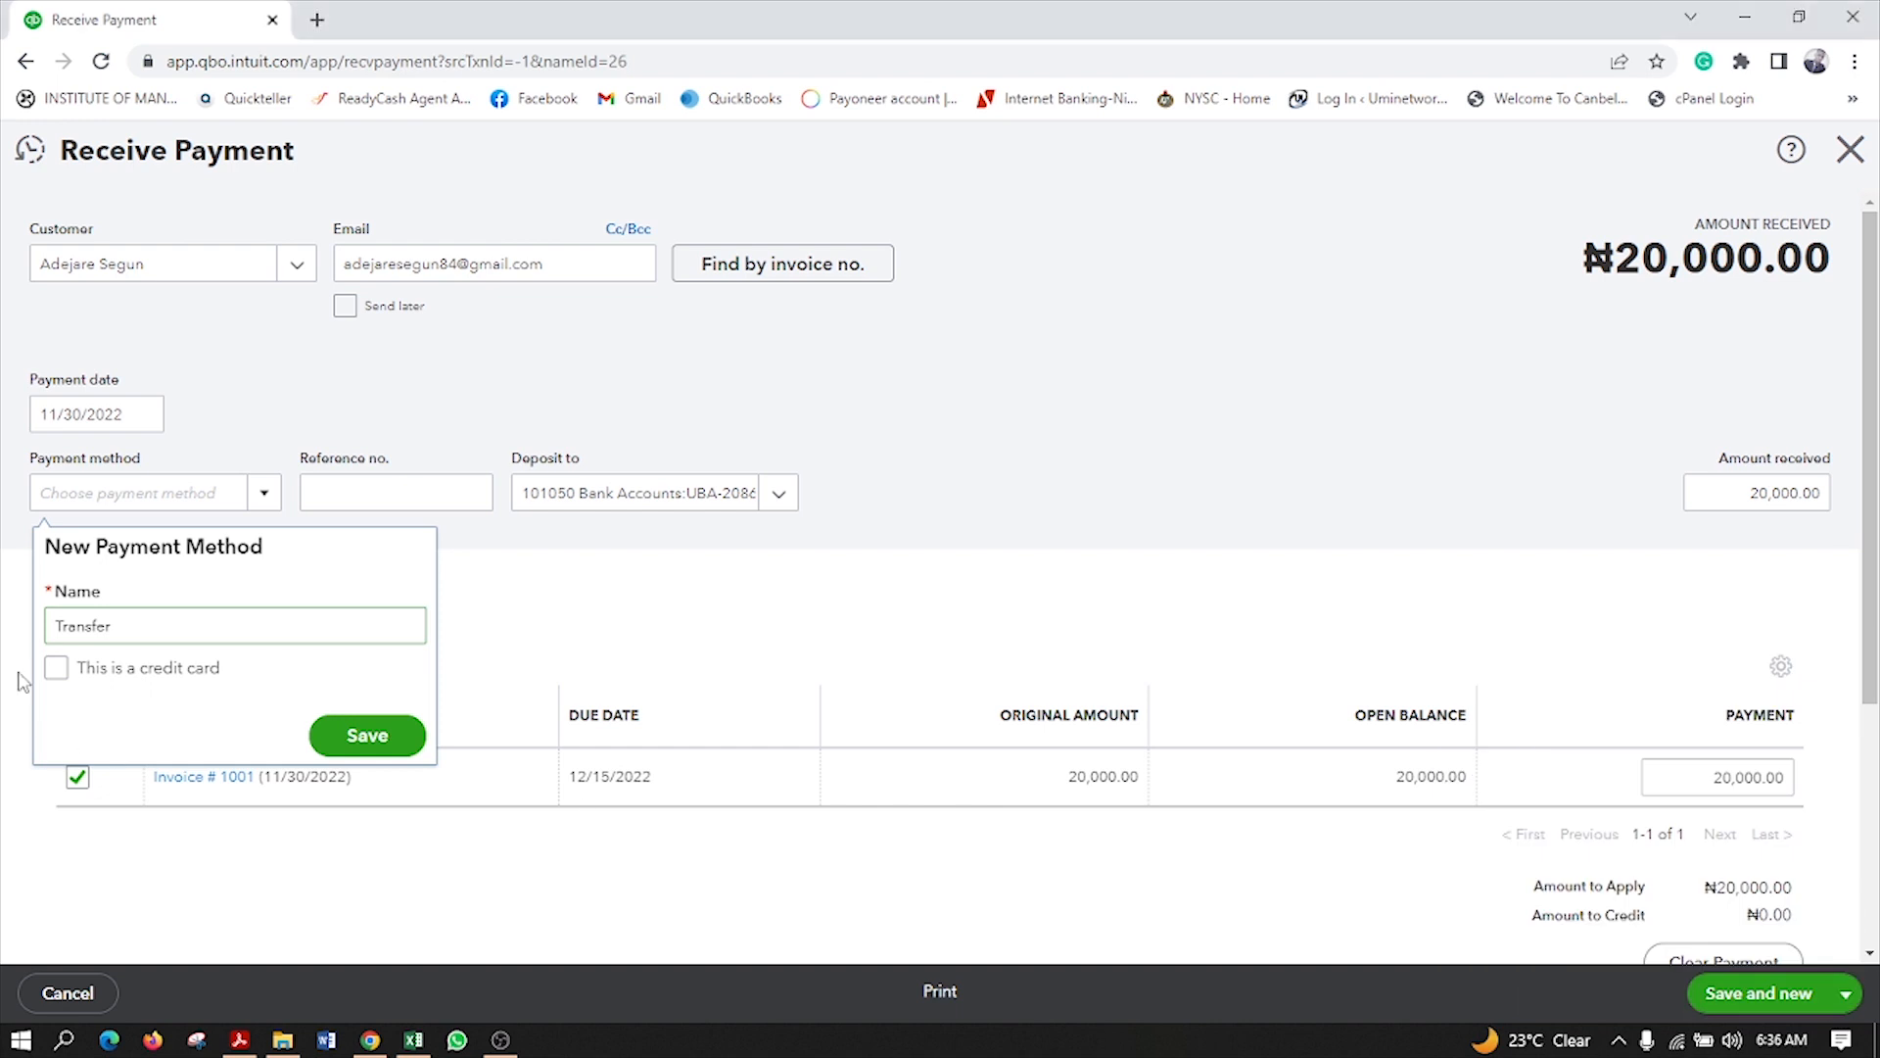
# Step: Turn off all desktop notifications from nairametrics.com
pyautogui.click(266, 495)
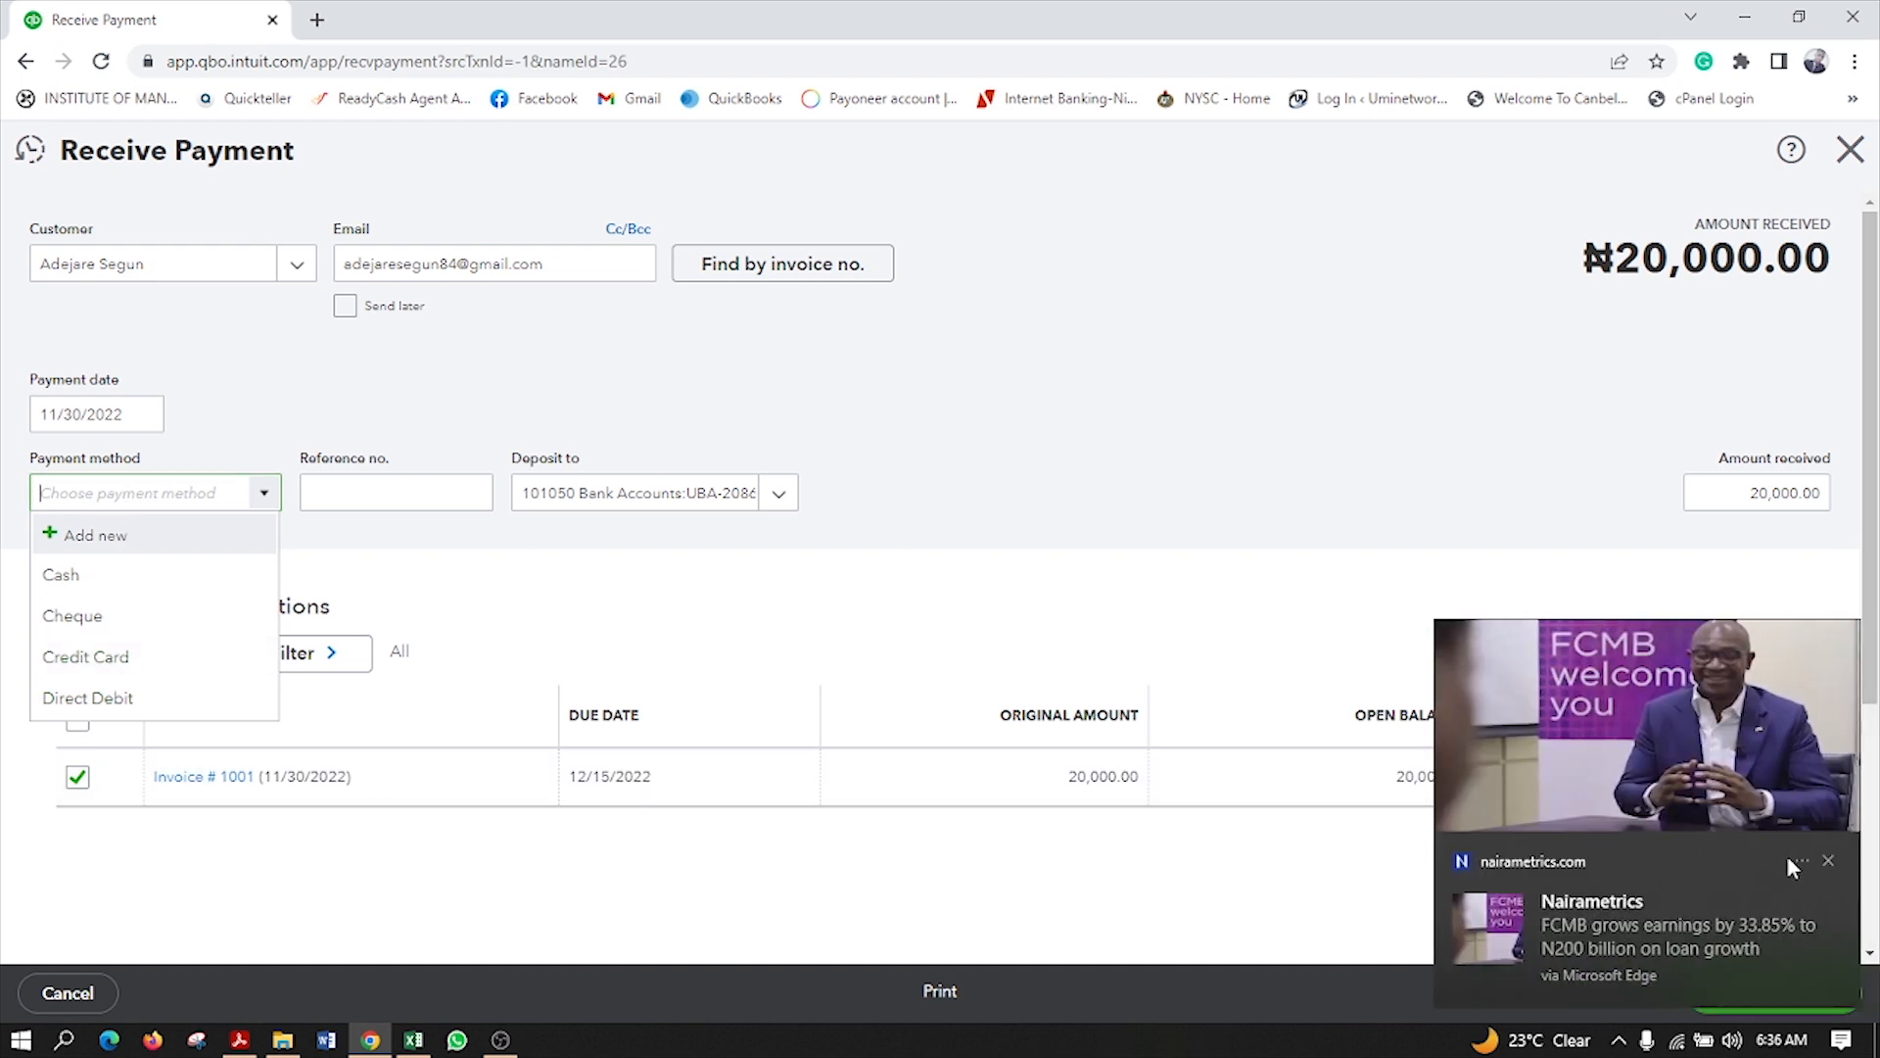
pyautogui.click(1802, 860)
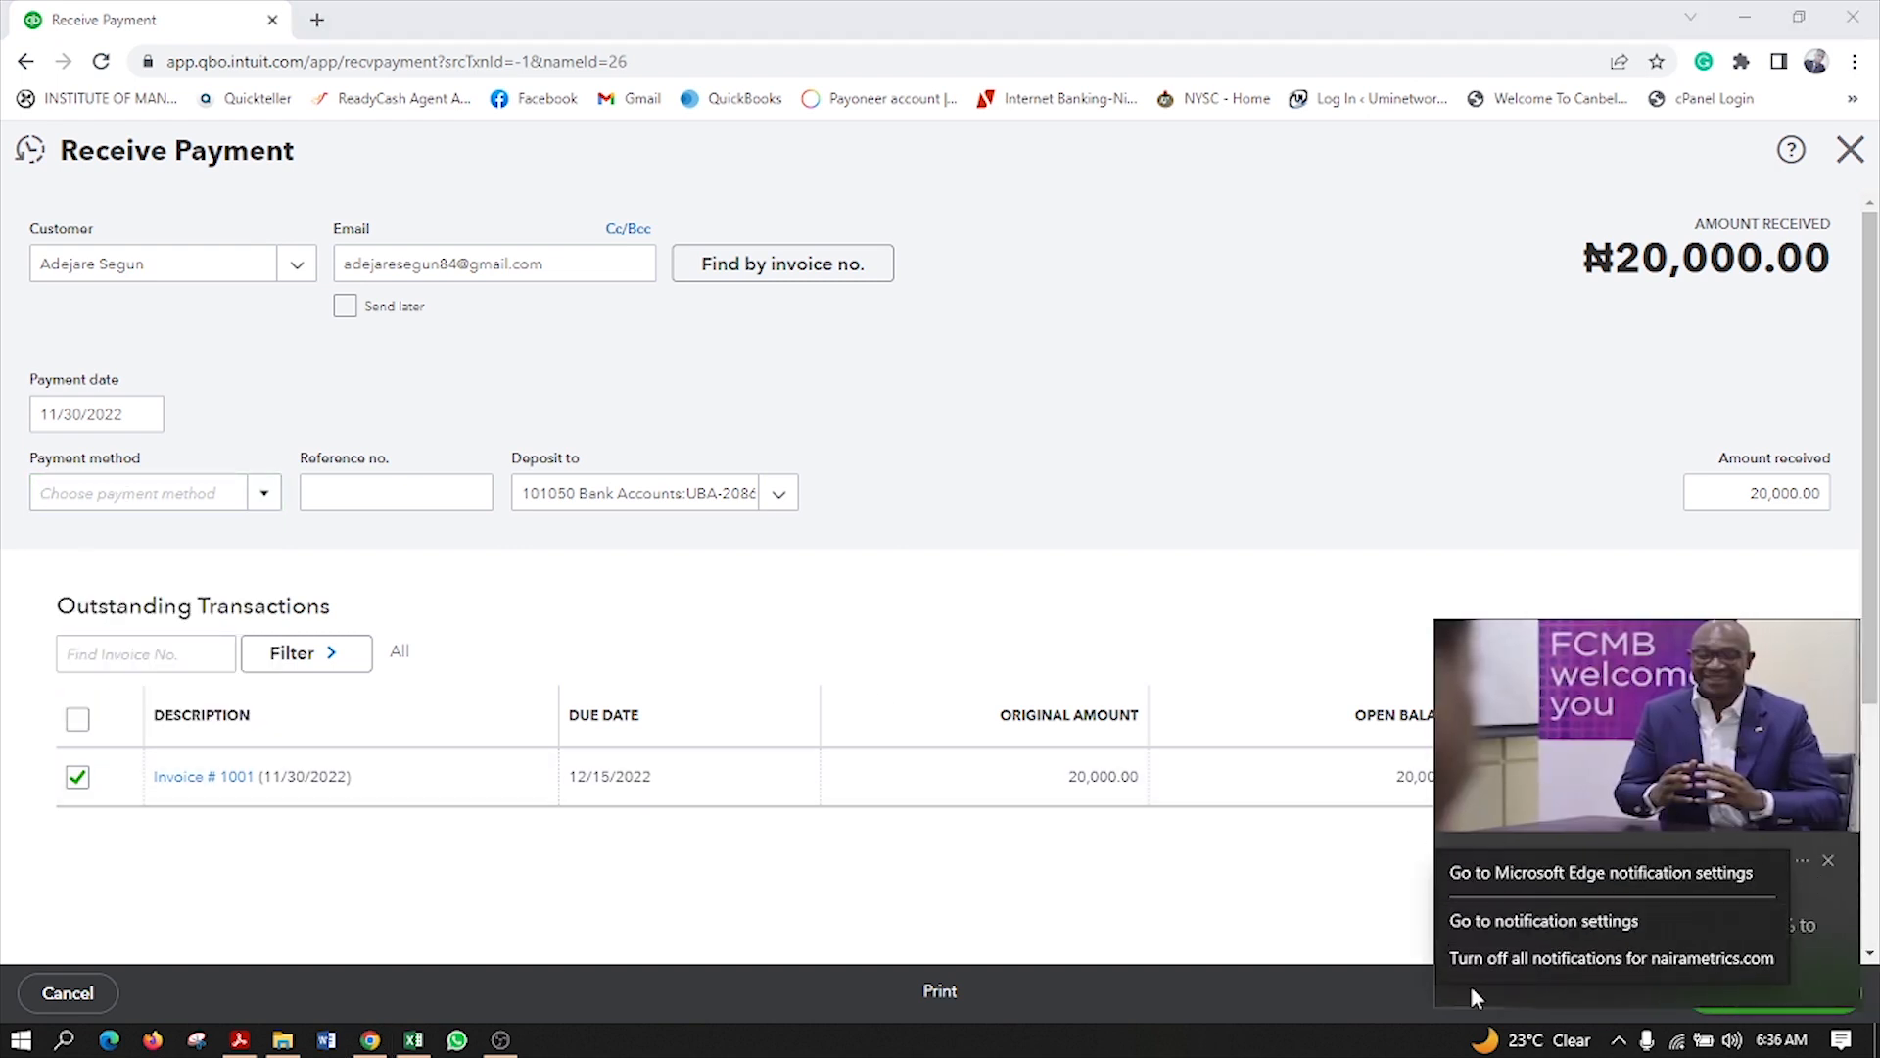
pyautogui.click(1536, 958)
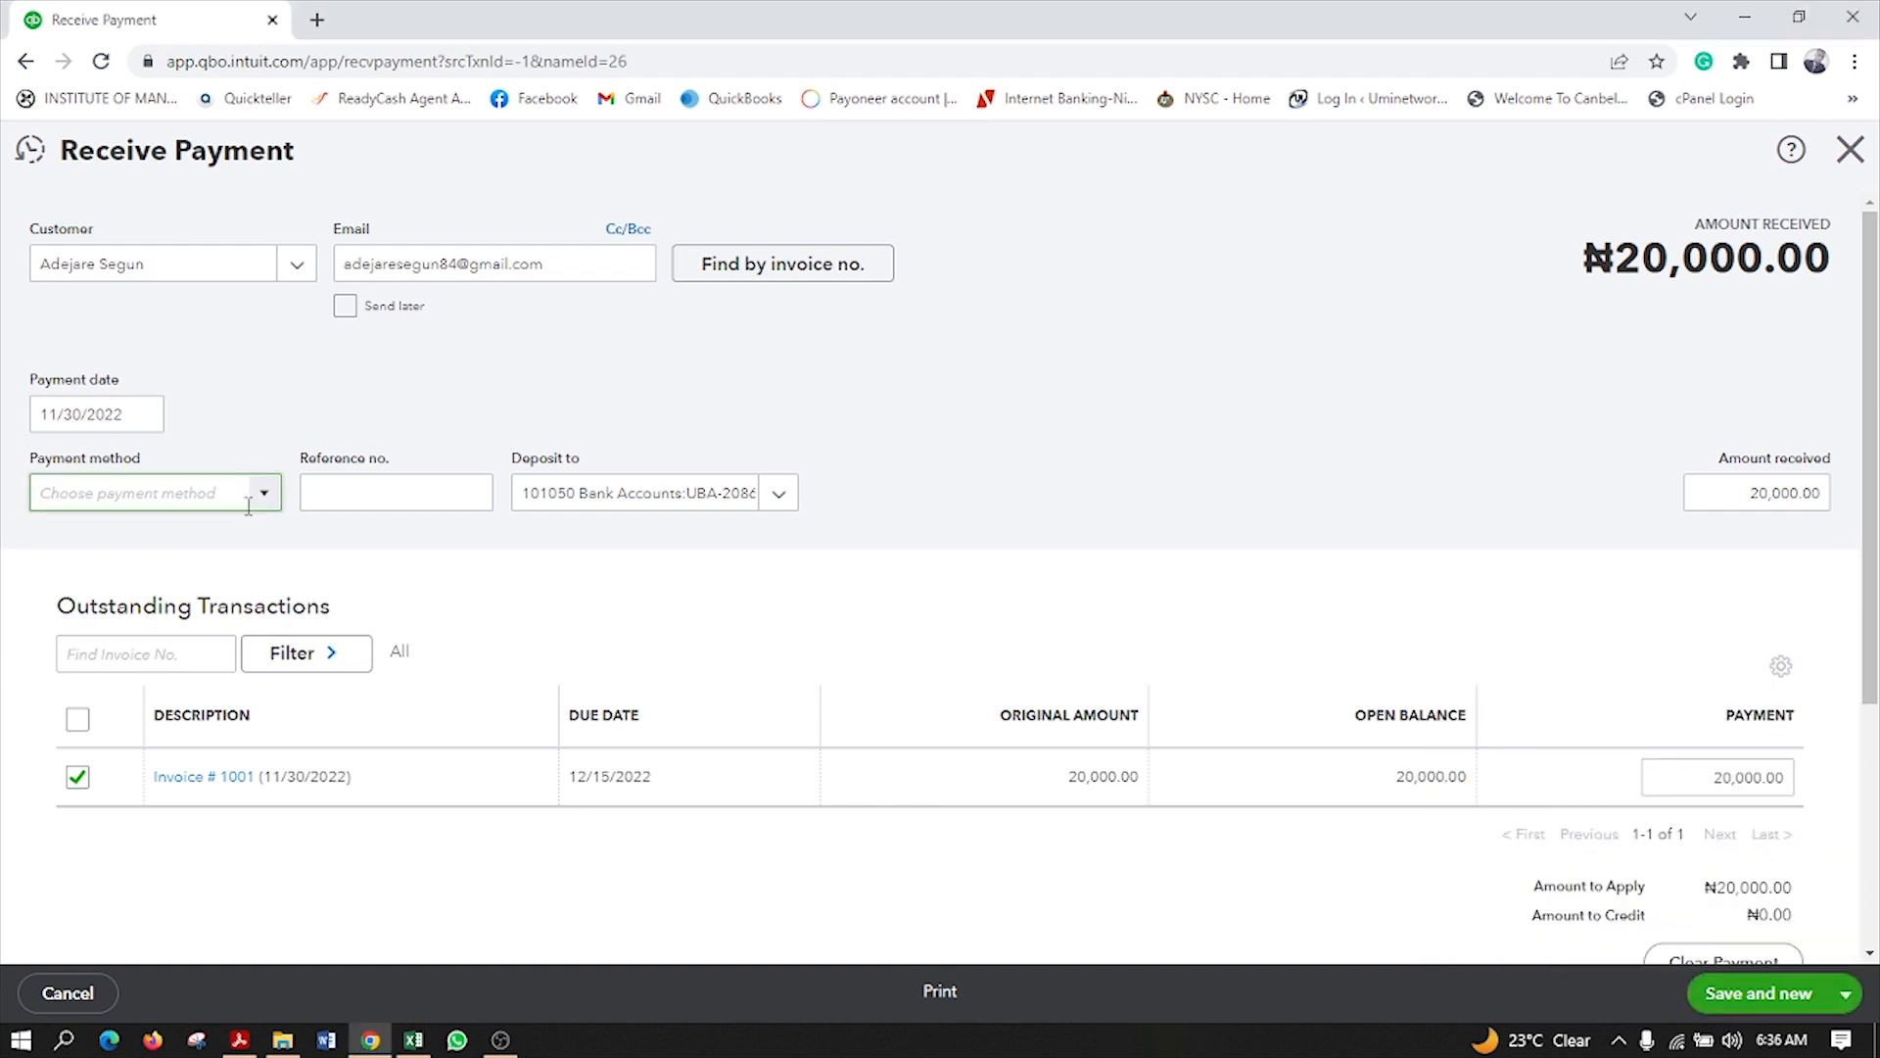
# Step: Add a new payment method named Transfer, leave it unmarked as a credit card, and save it for this payment
pyautogui.click(263, 494)
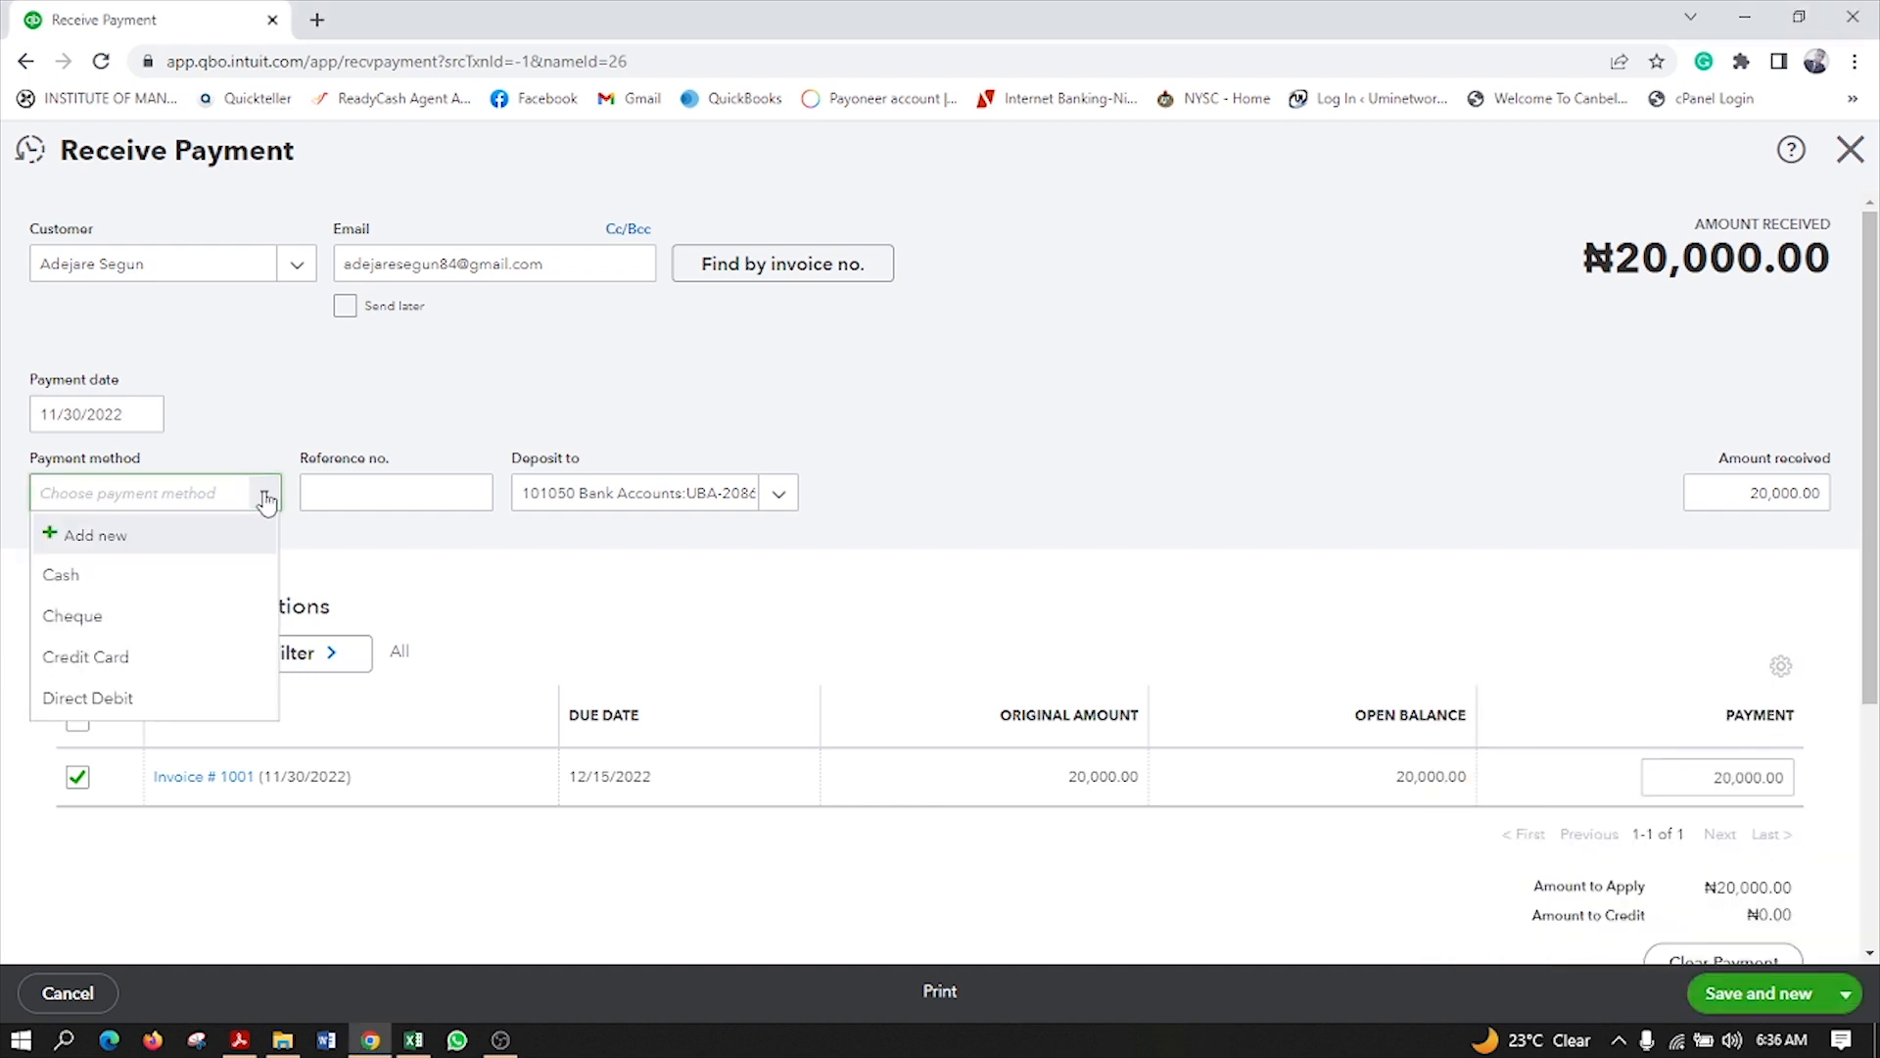
pyautogui.click(92, 535)
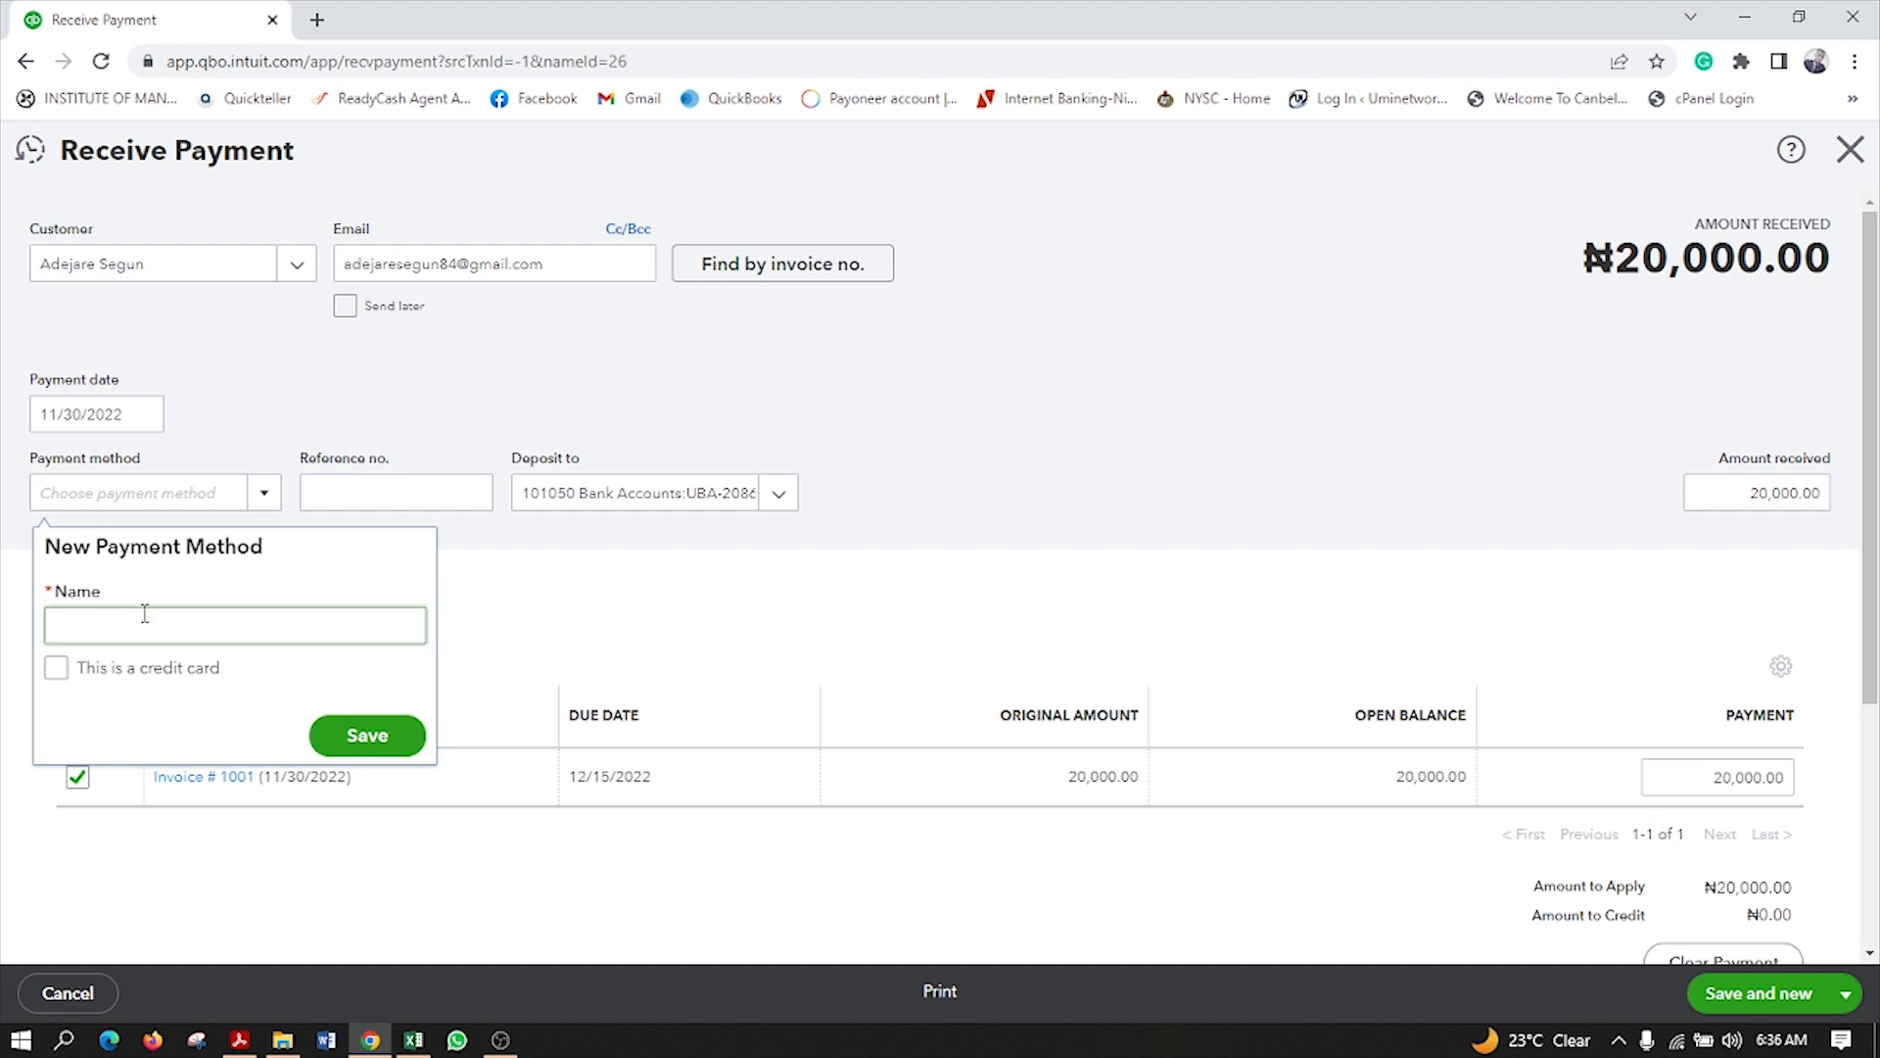
pyautogui.write('Transfer')
pyautogui.click(56, 674)
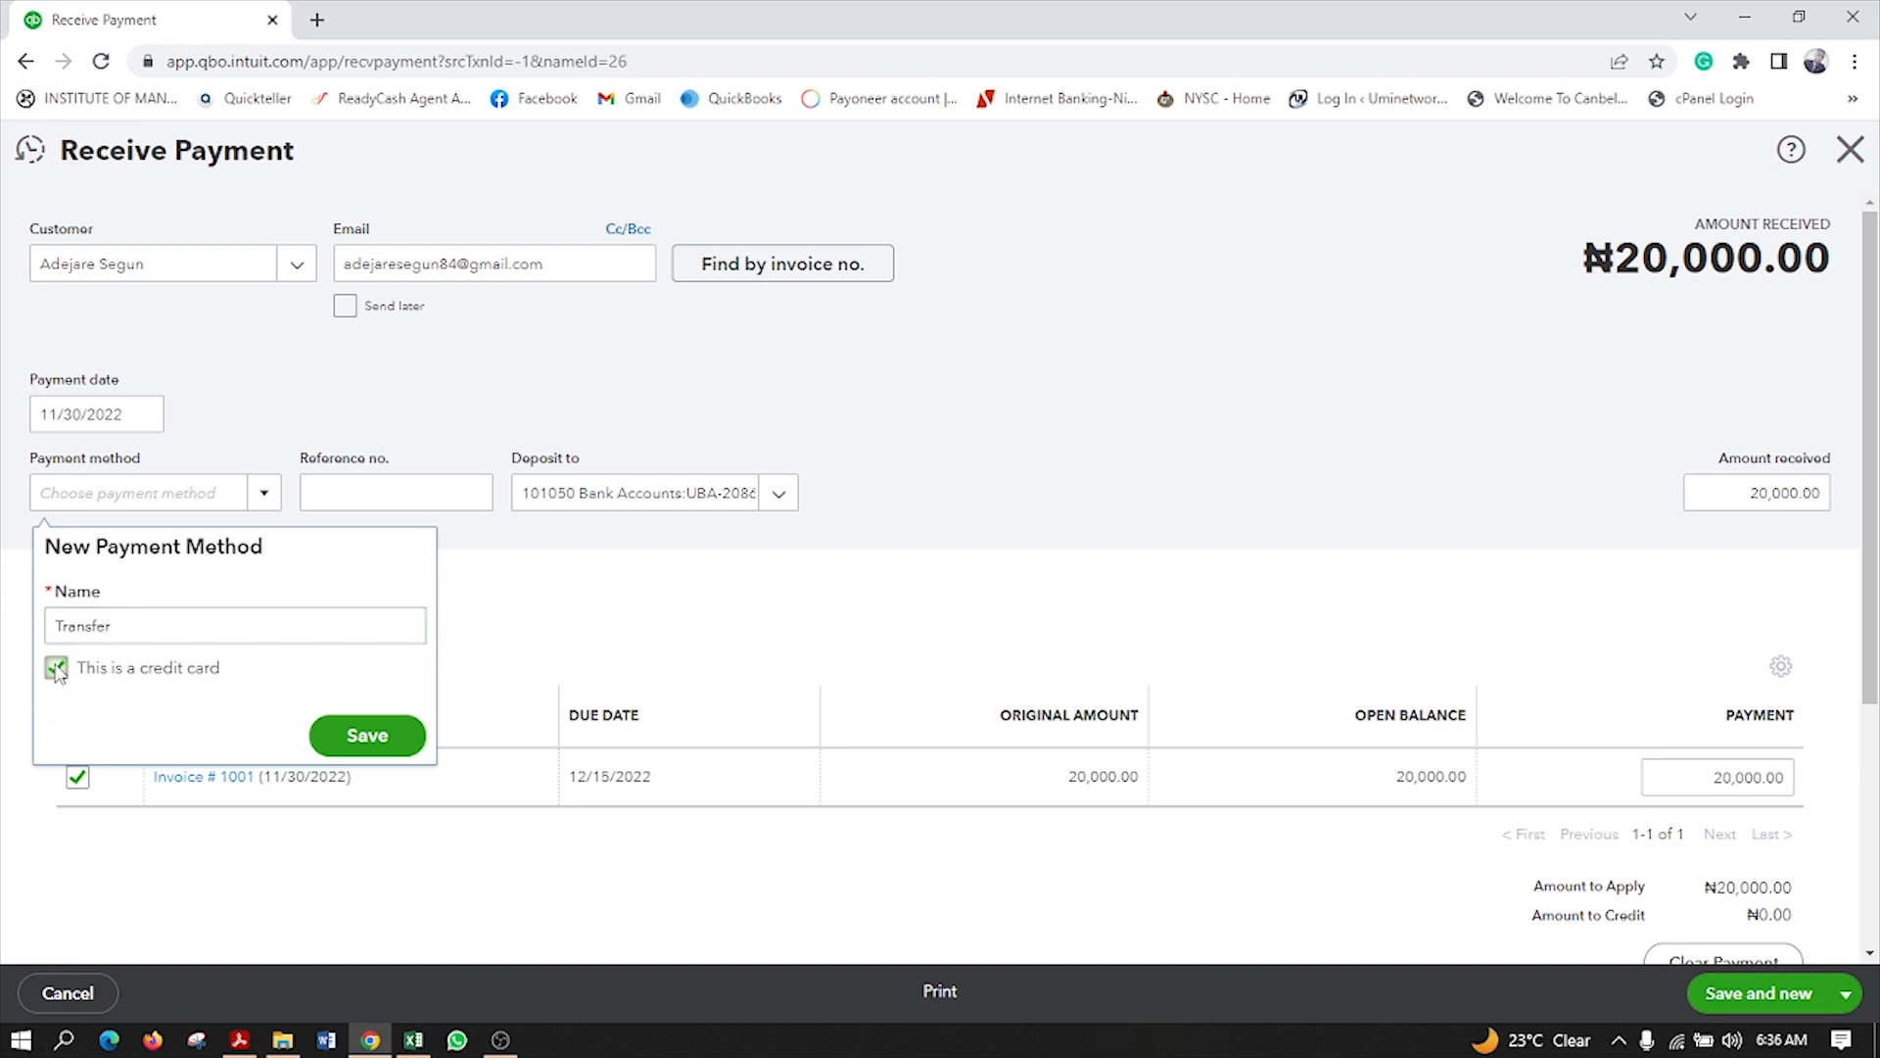
pyautogui.click(57, 671)
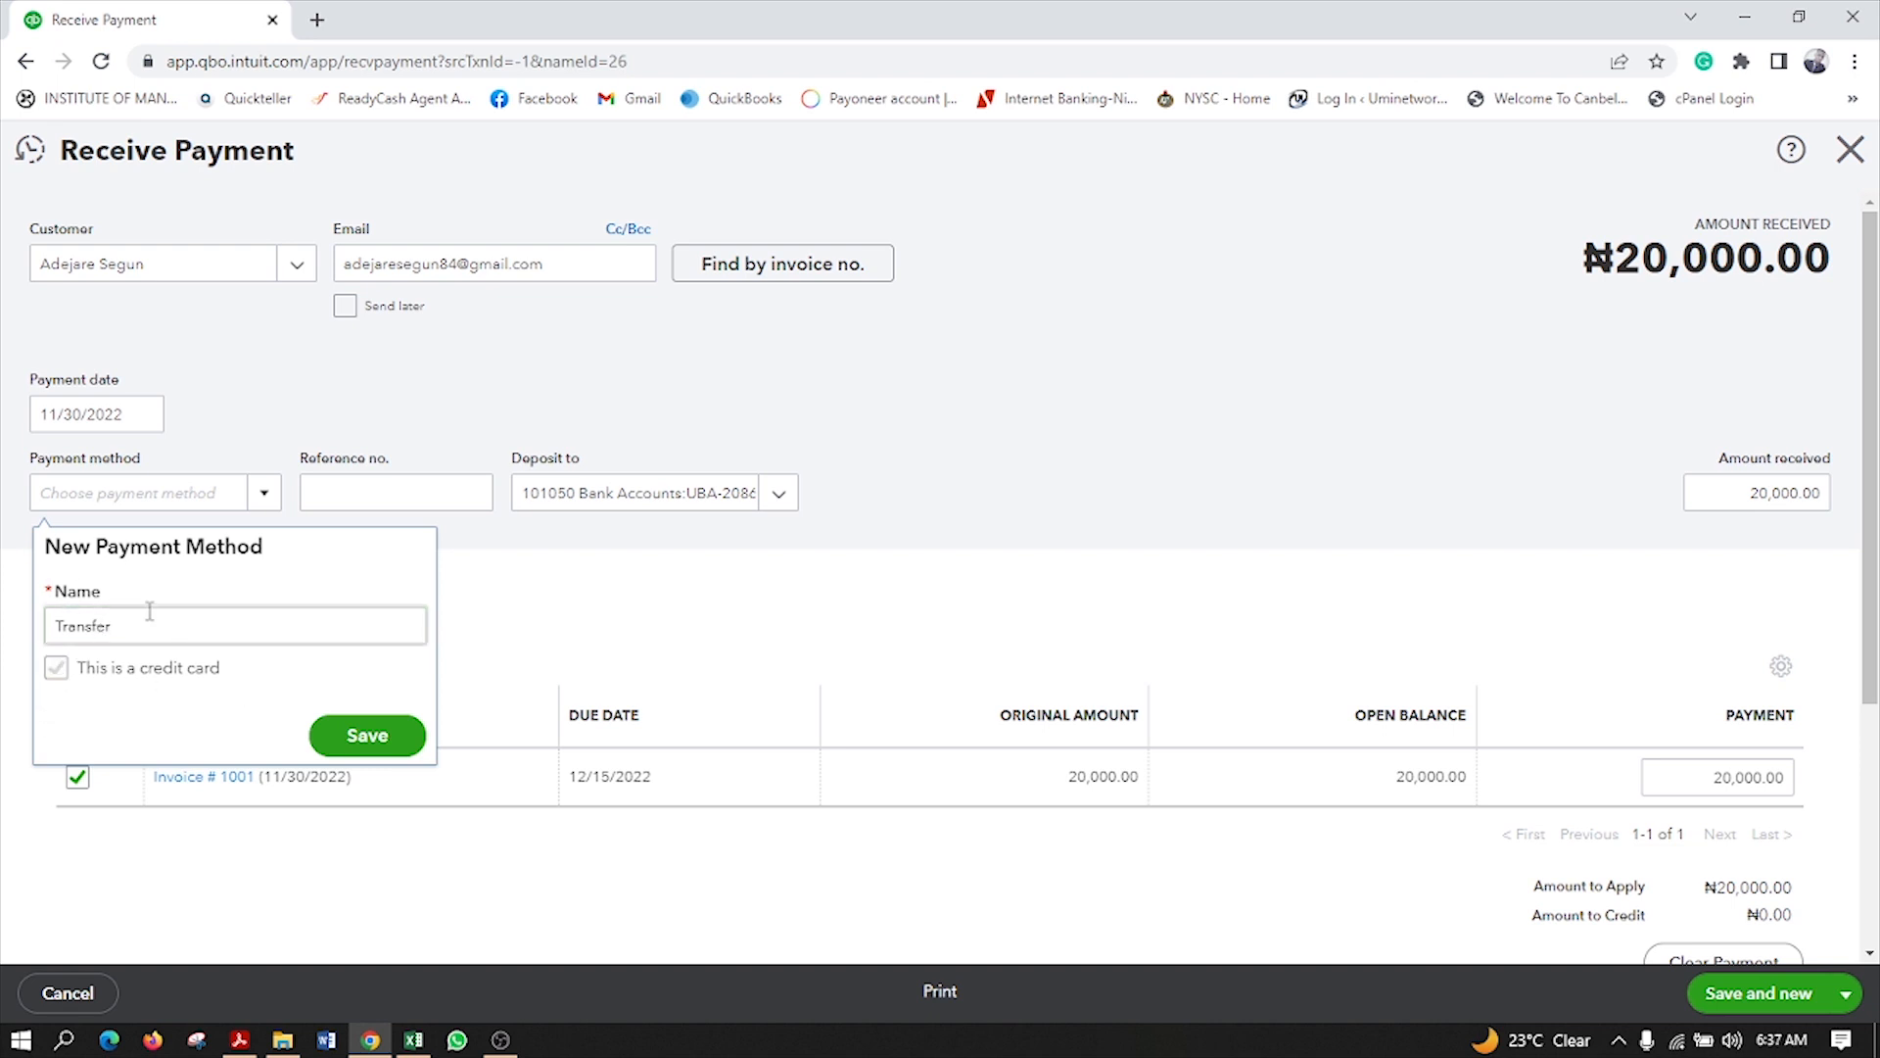
pyautogui.click(371, 742)
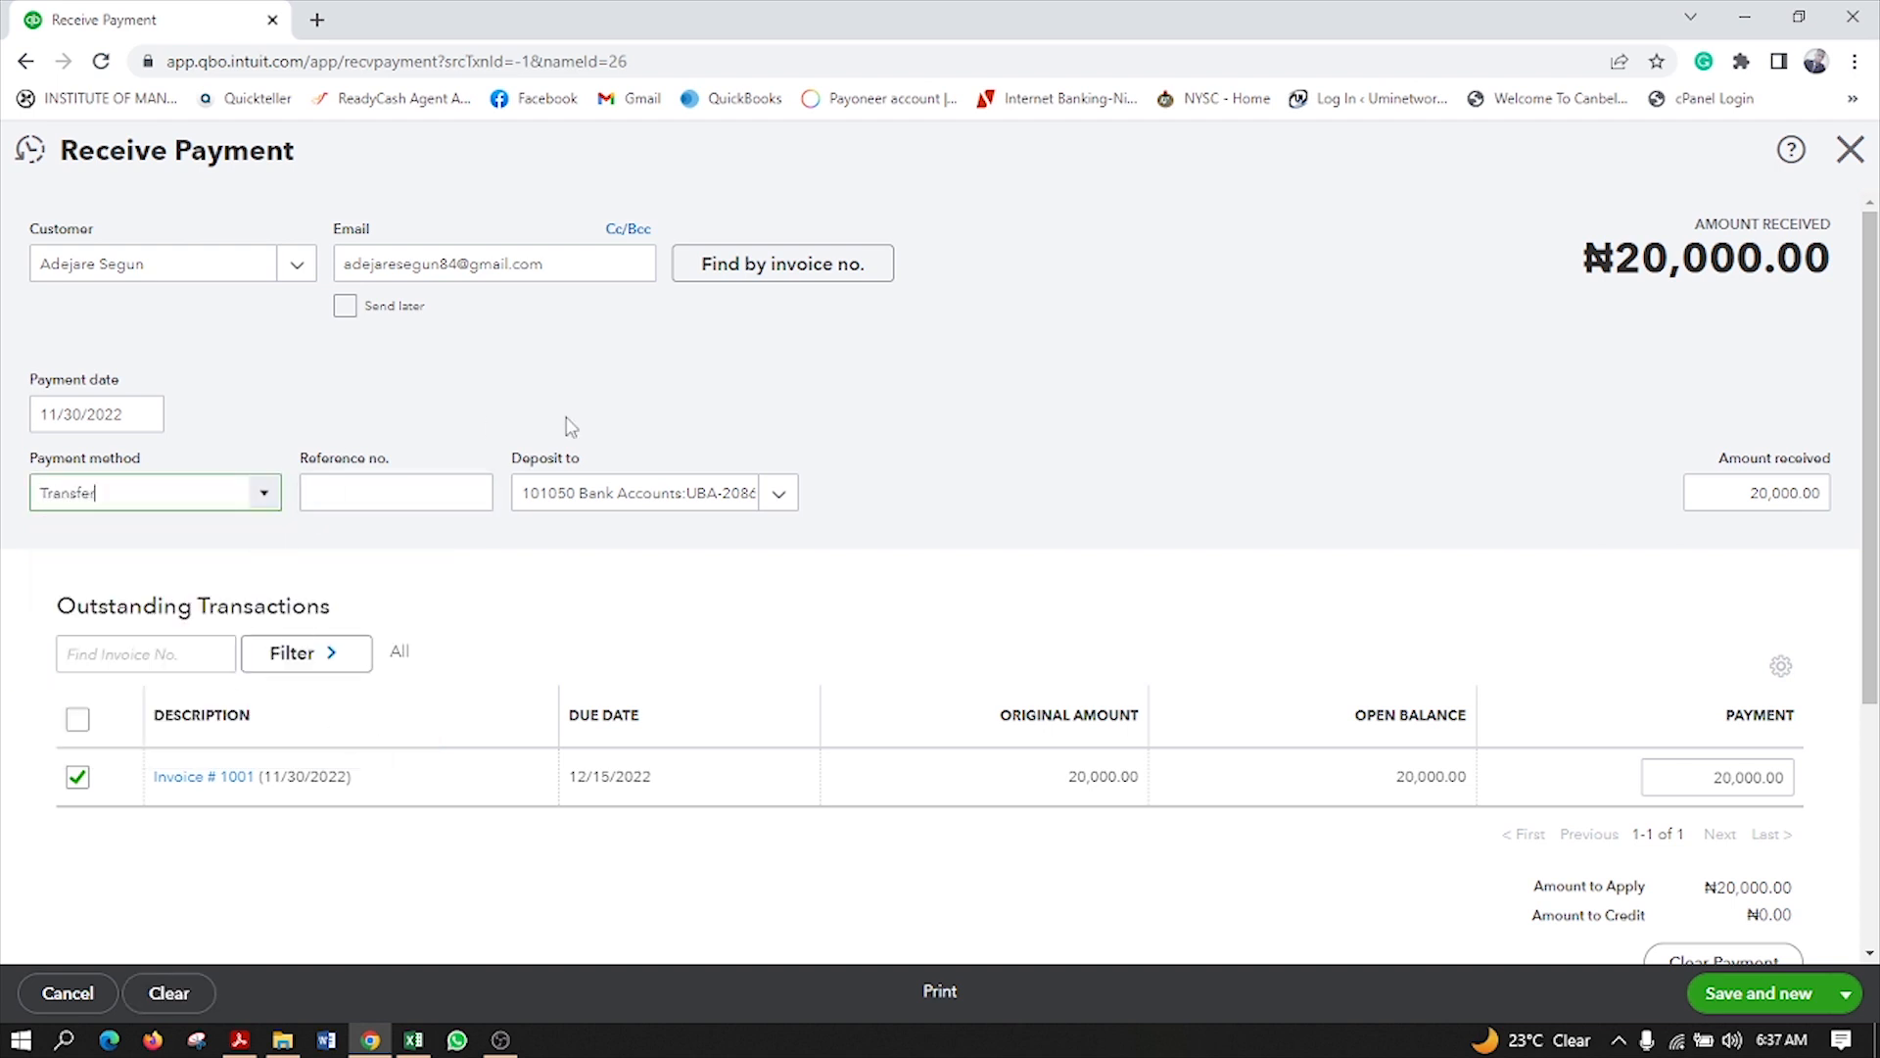
# Step: Leave the reference number blank and choose the UBA bank sub-account as the deposit account
pyautogui.click(382, 503)
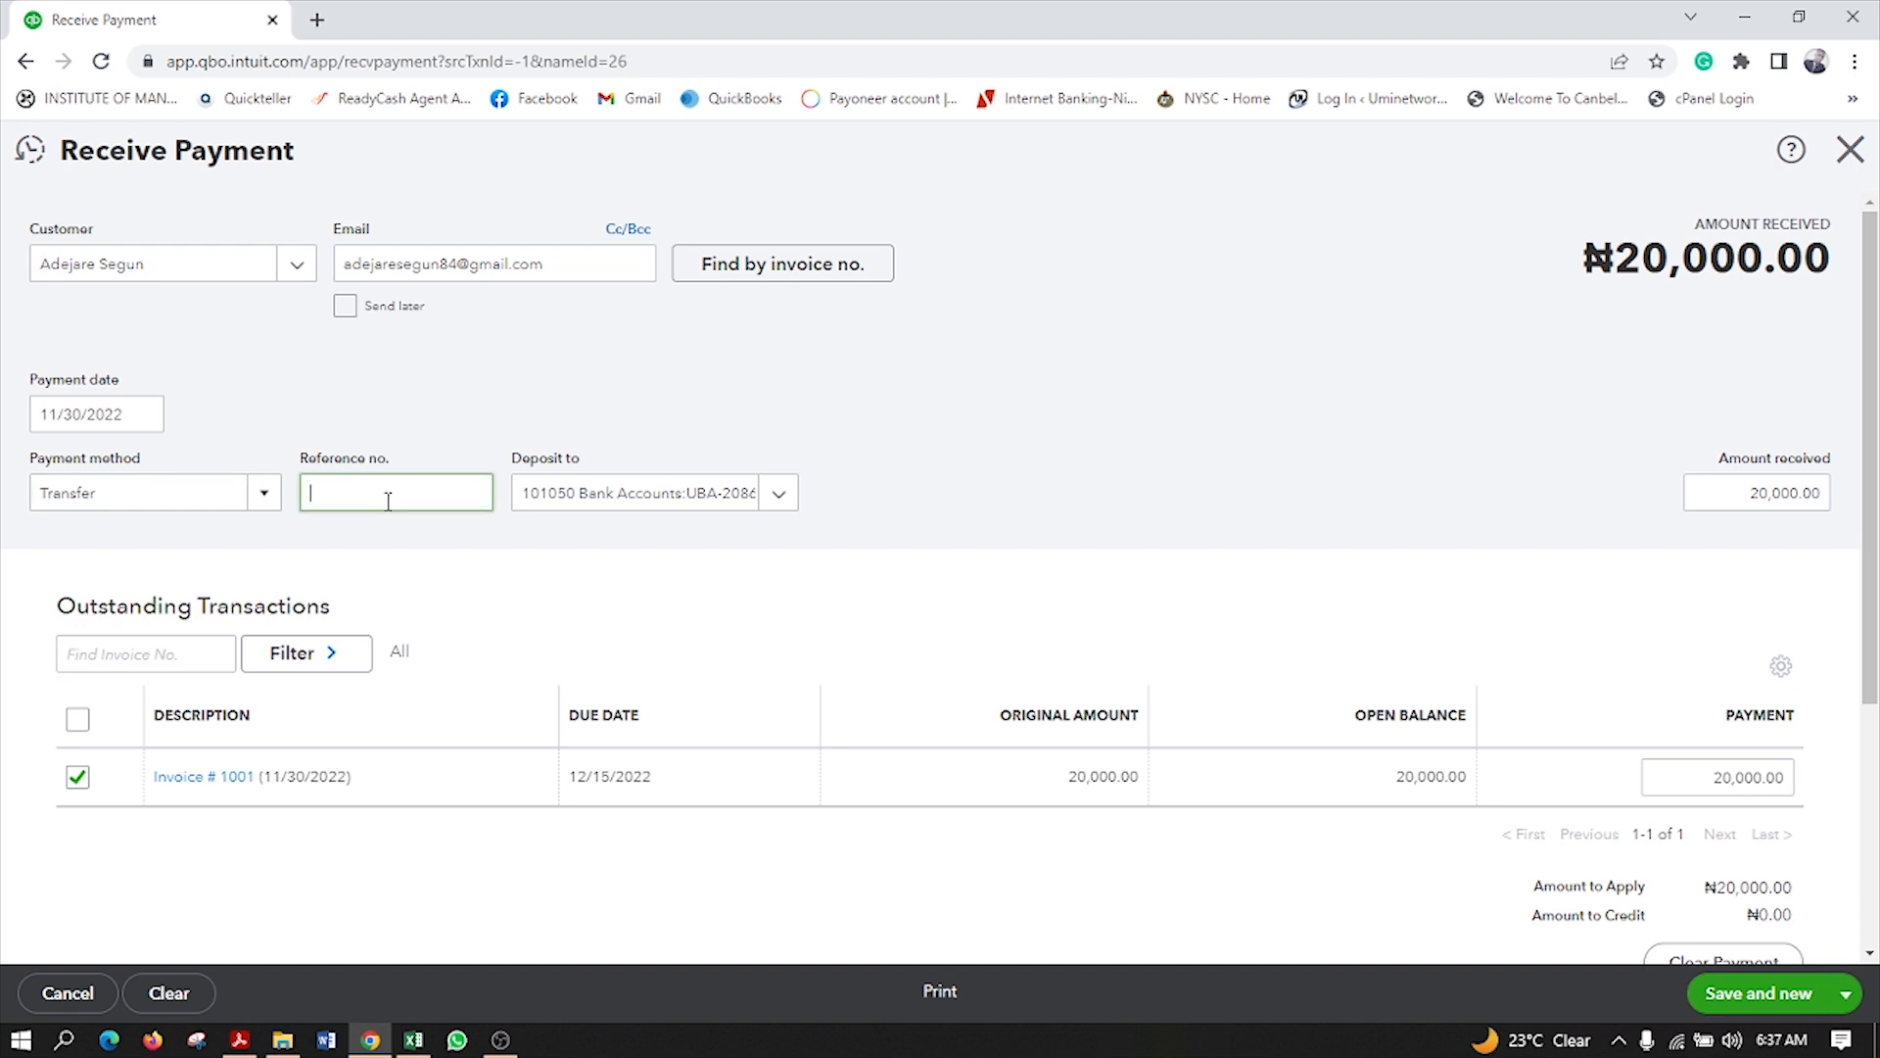
pyautogui.click(780, 495)
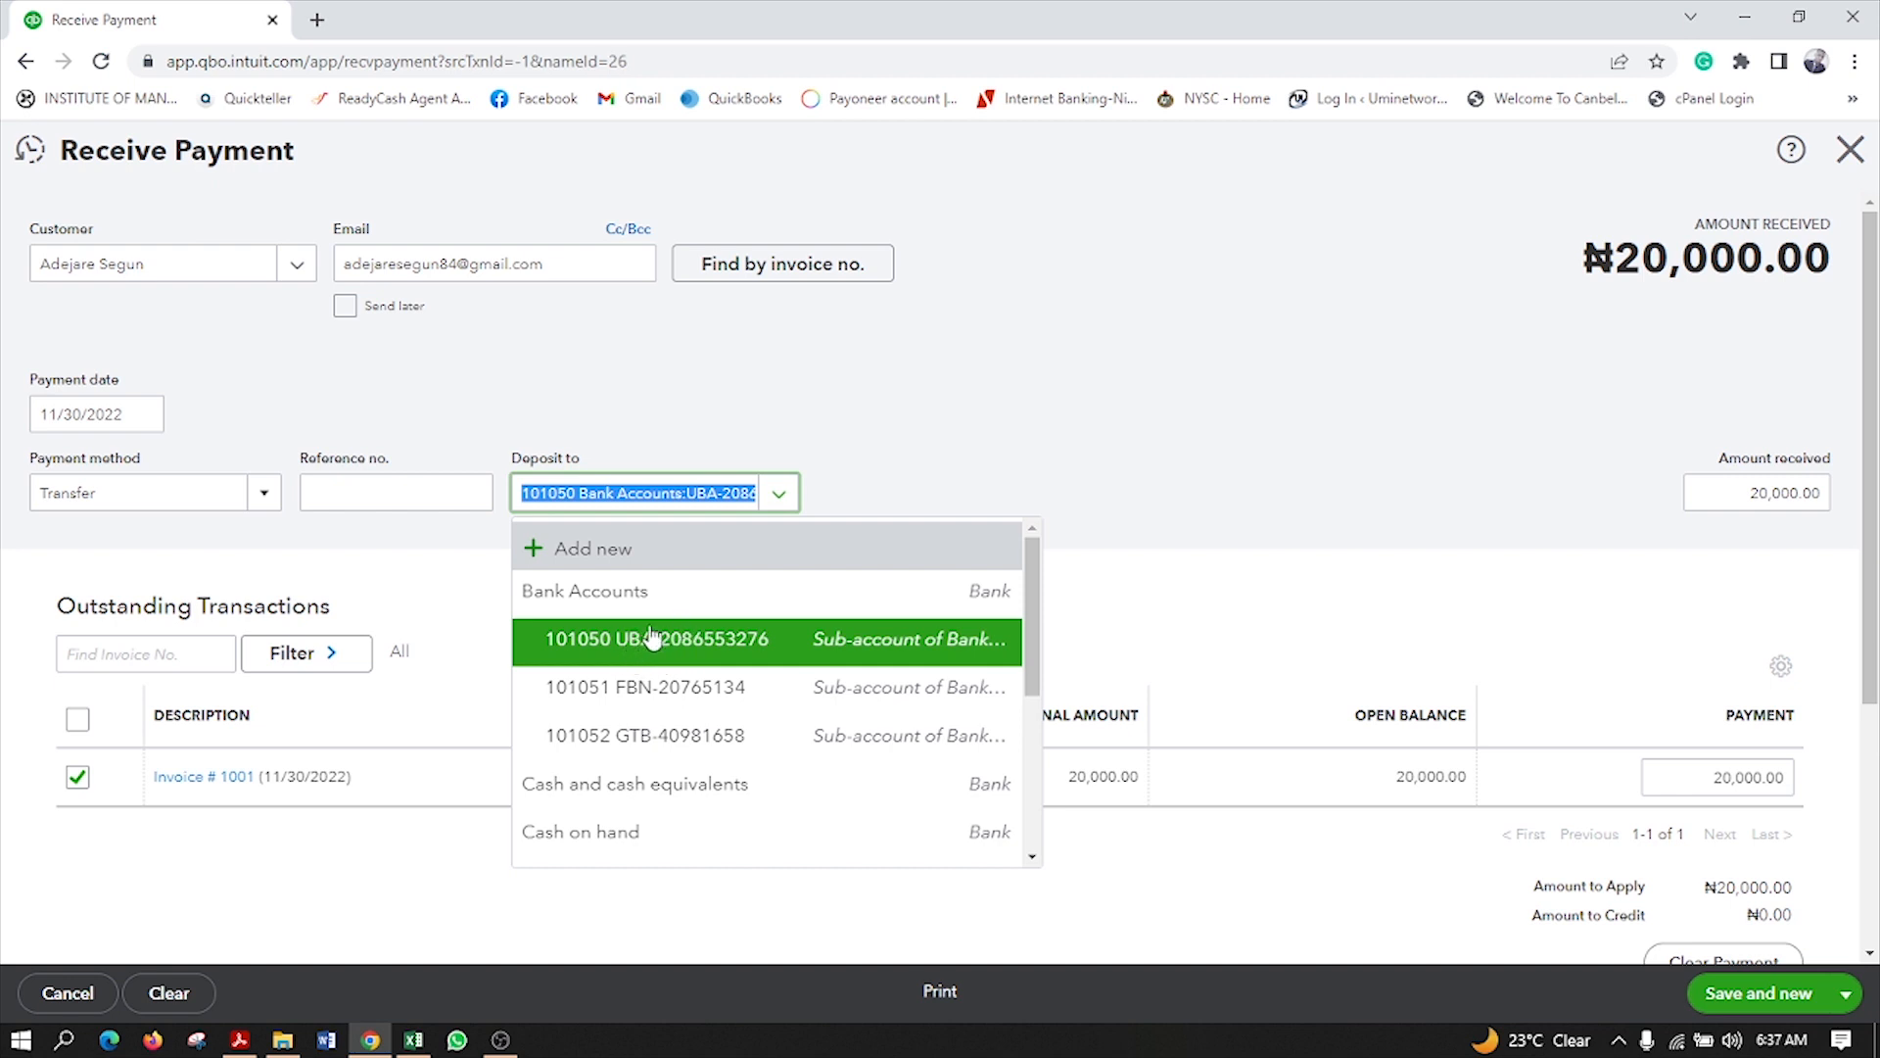
pyautogui.click(692, 663)
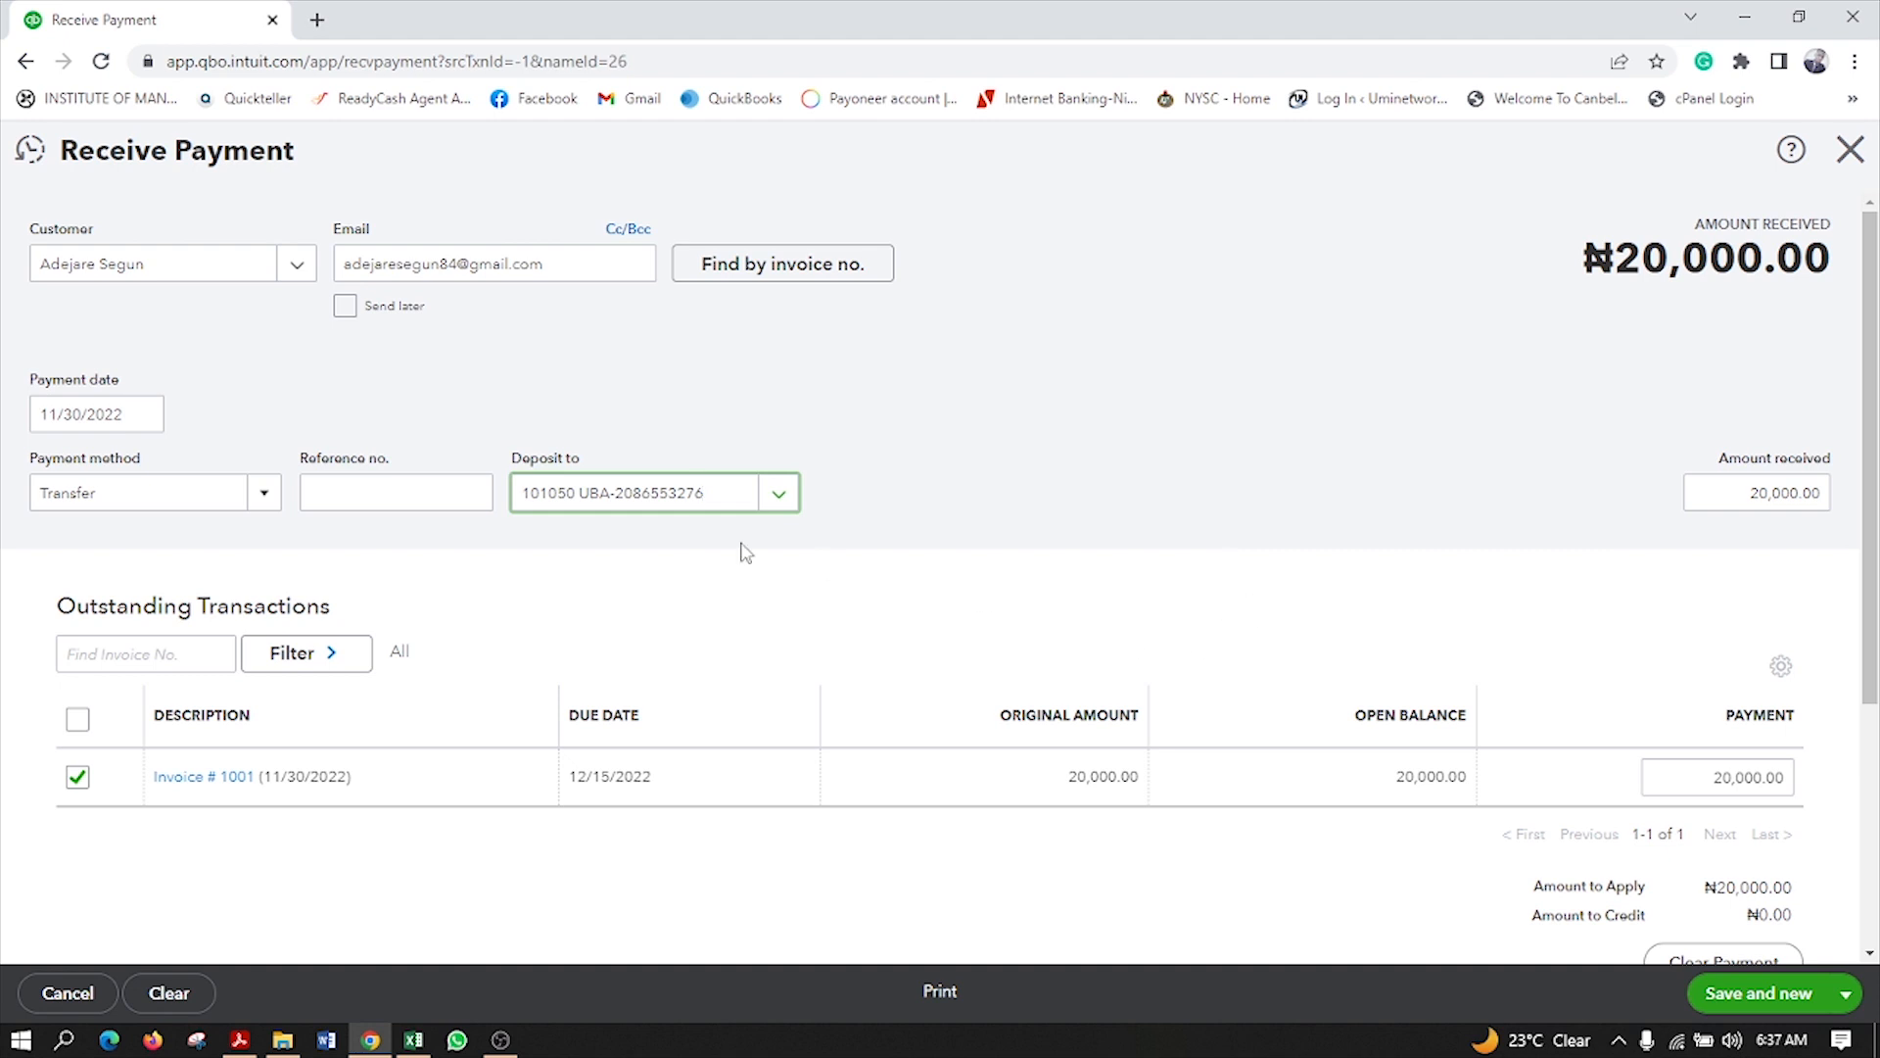
# Step: Set the amount received to 15,000 and apply 15,000 to the outstanding invoice as a partial payment
pyautogui.click(78, 777)
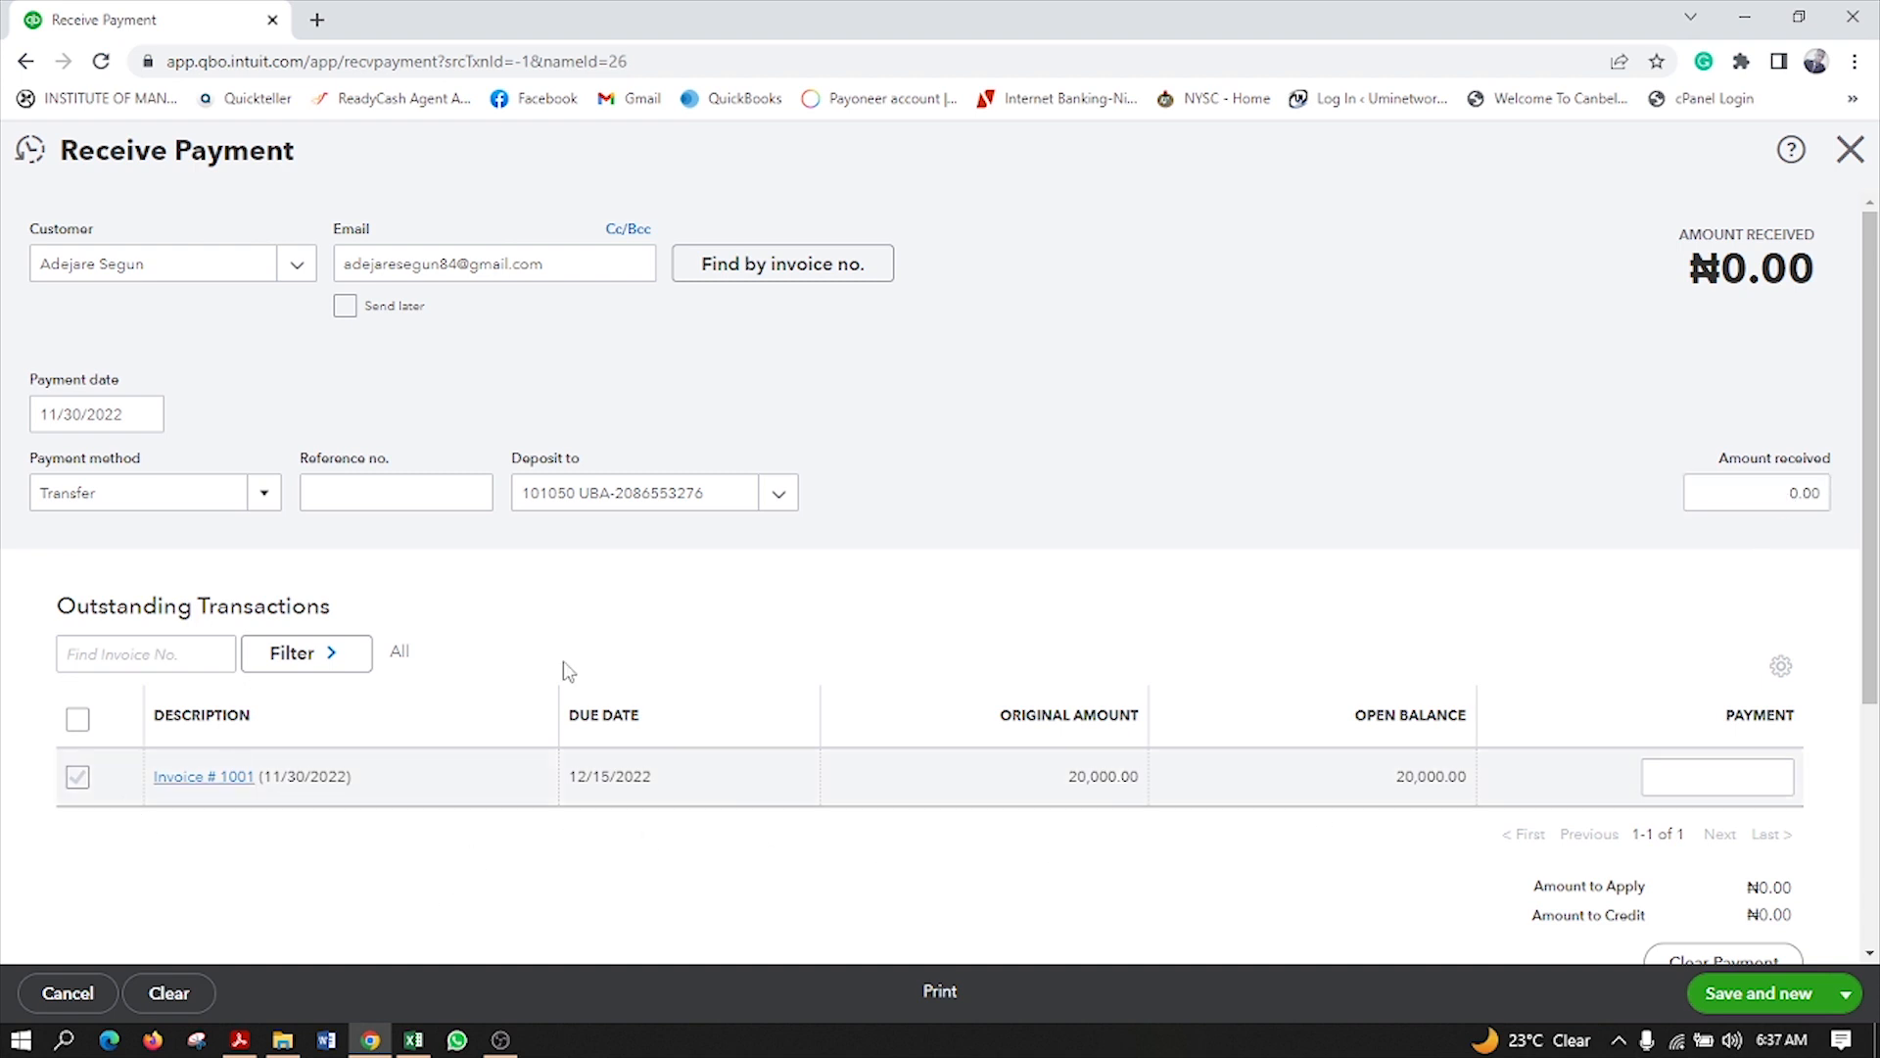
pyautogui.click(1783, 489)
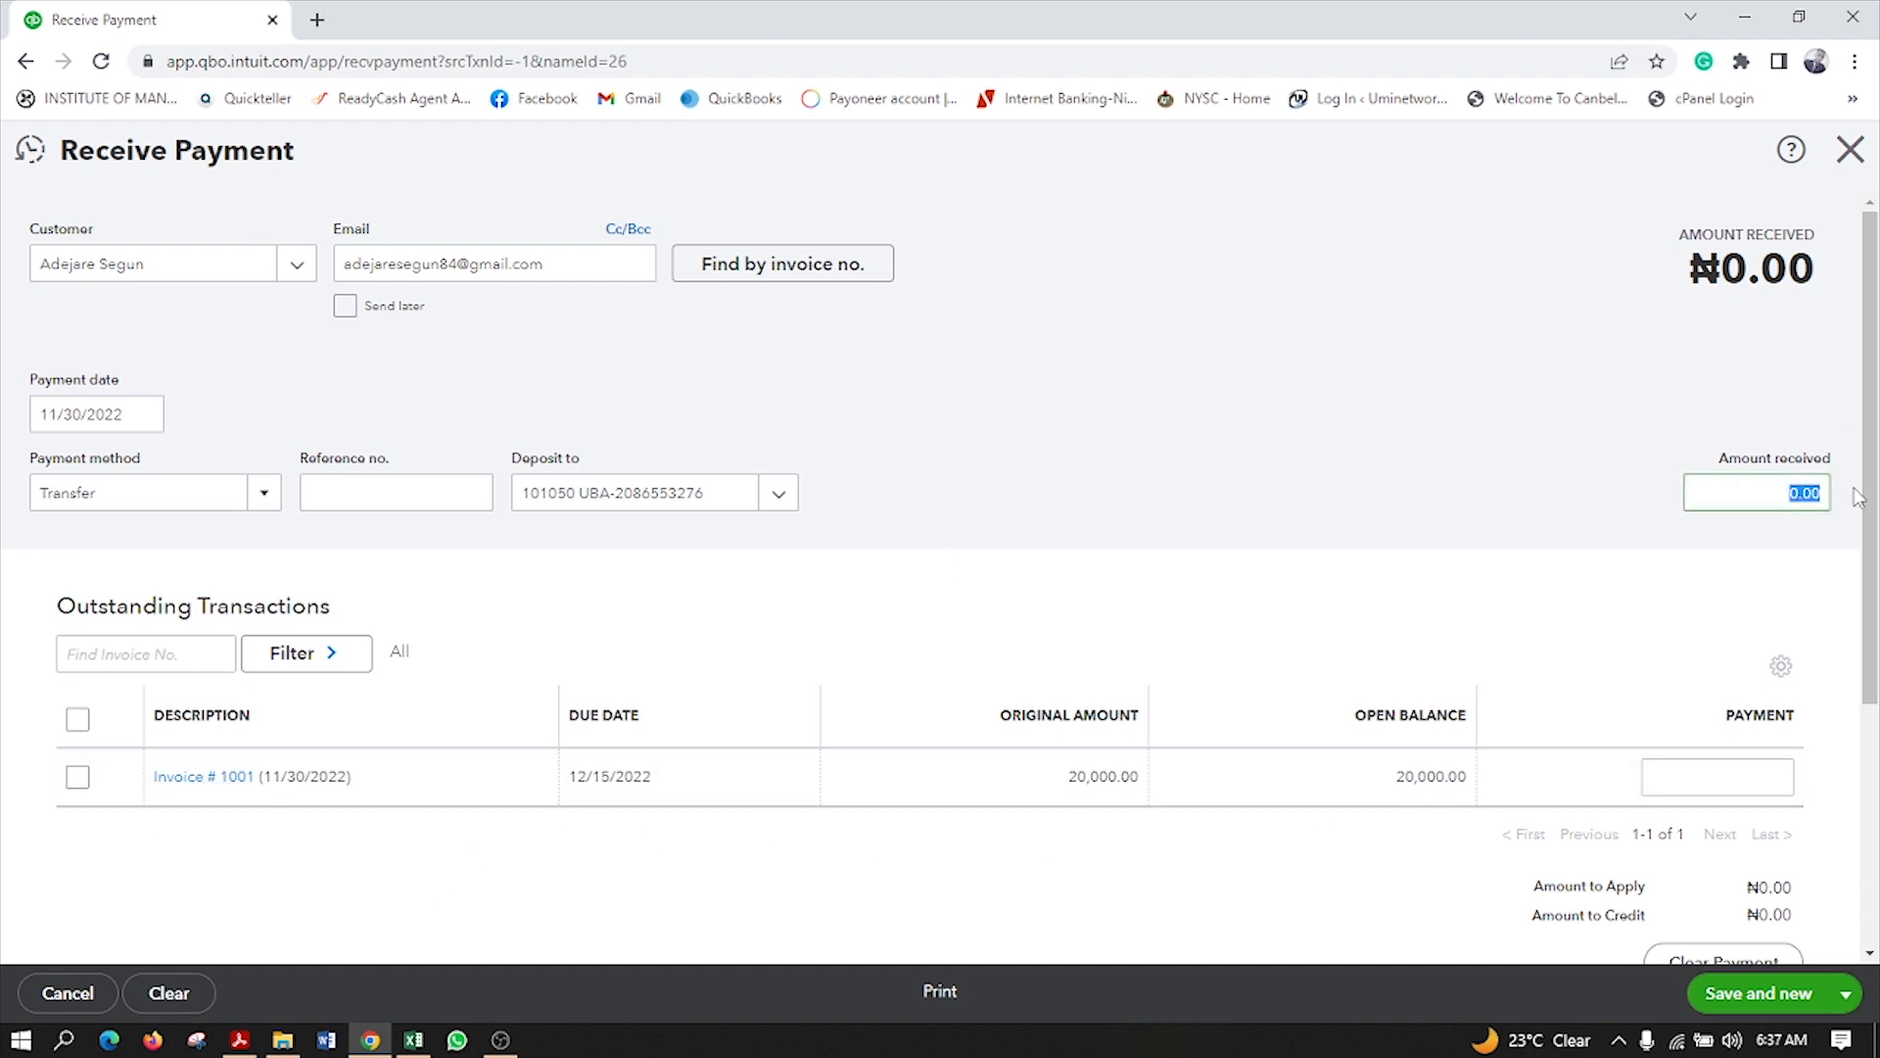
pyautogui.write('15,00')
pyautogui.click(1235, 421)
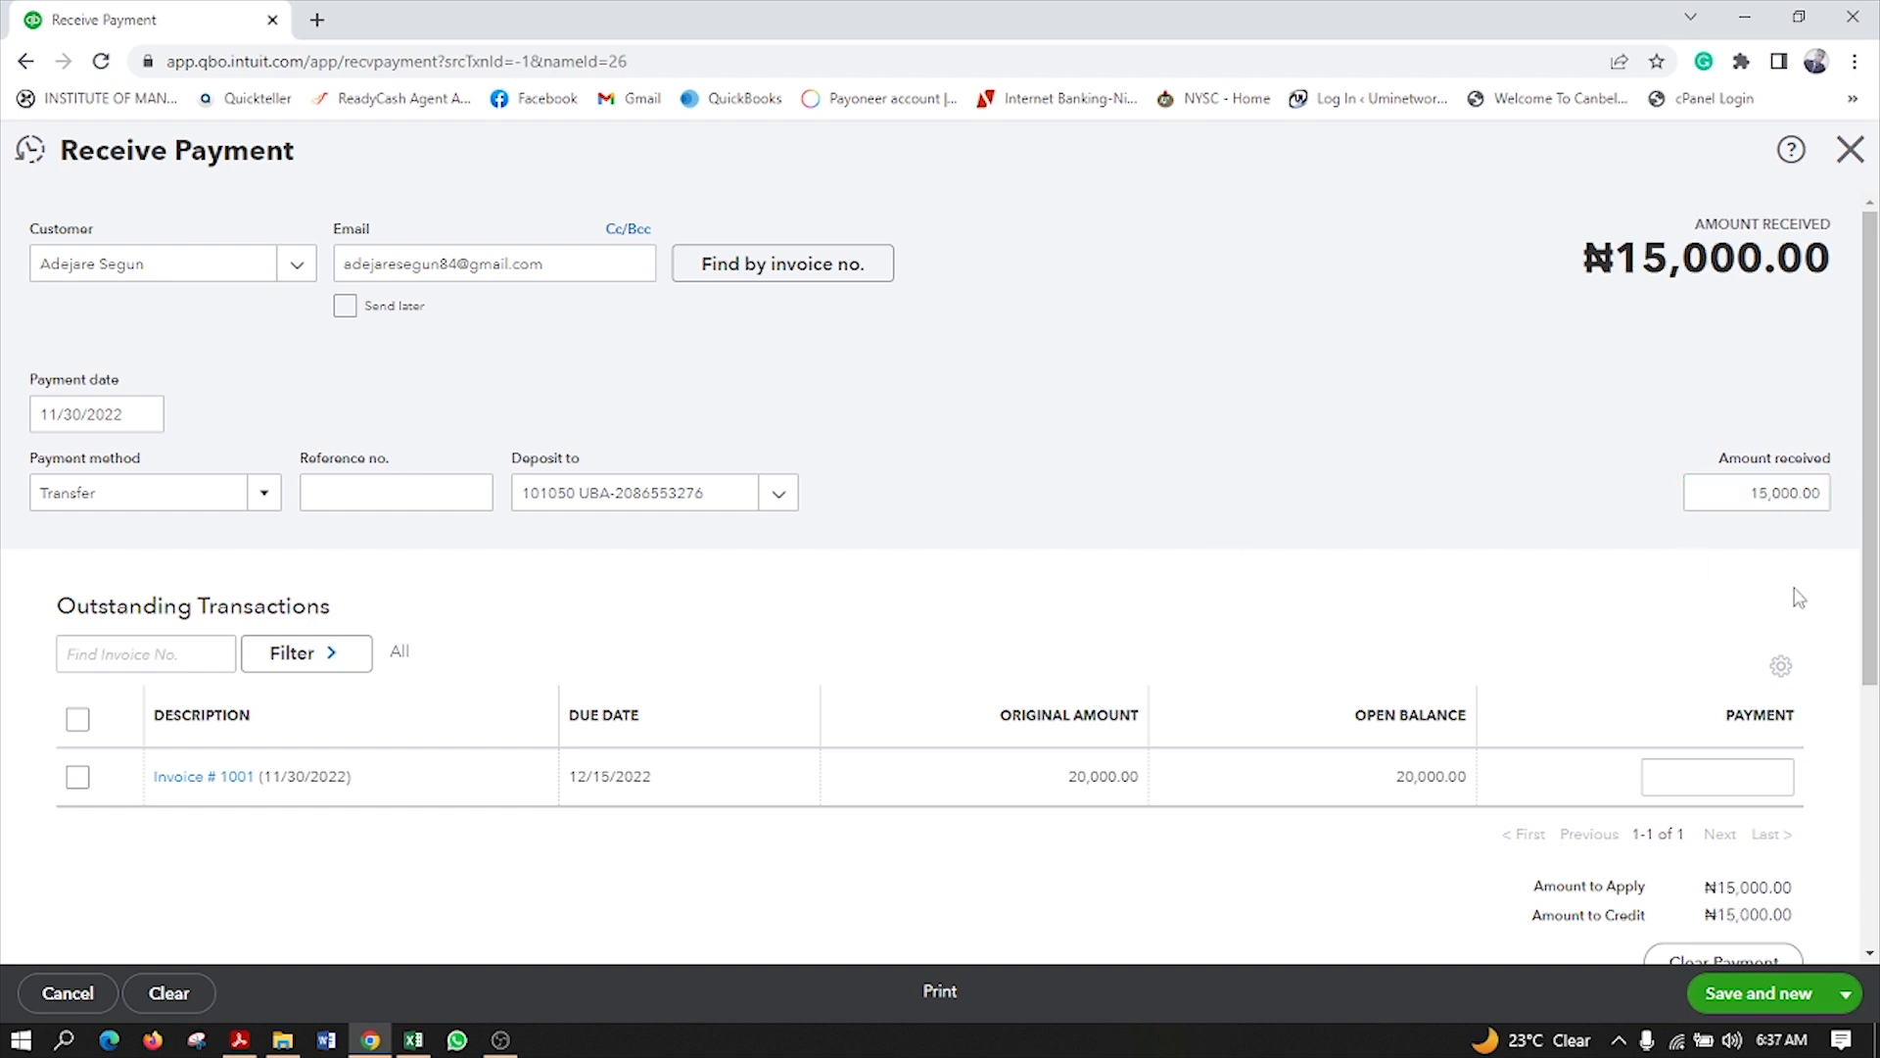
pyautogui.scroll(-1, 1874, 666)
pyautogui.scroll(-1, 1876, 666)
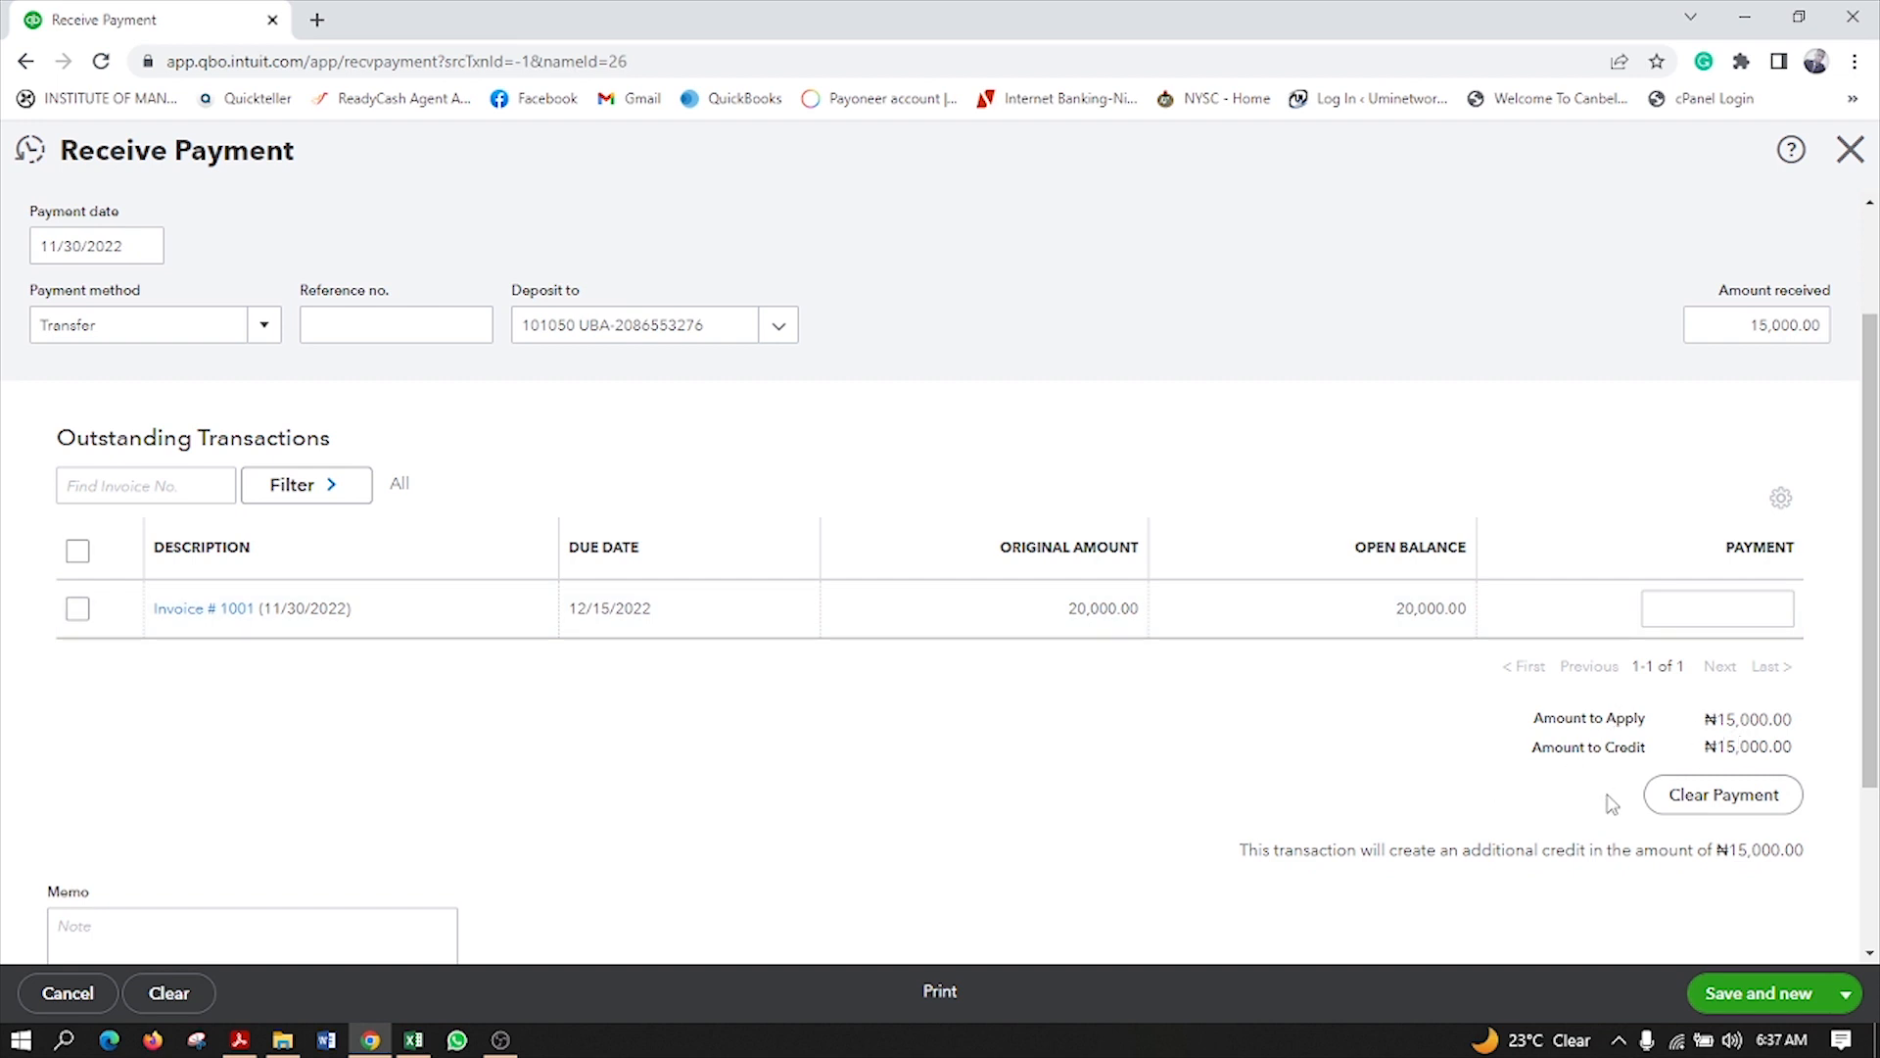
pyautogui.scroll(-3, 1420, 705)
pyautogui.scroll(4, 1335, 617)
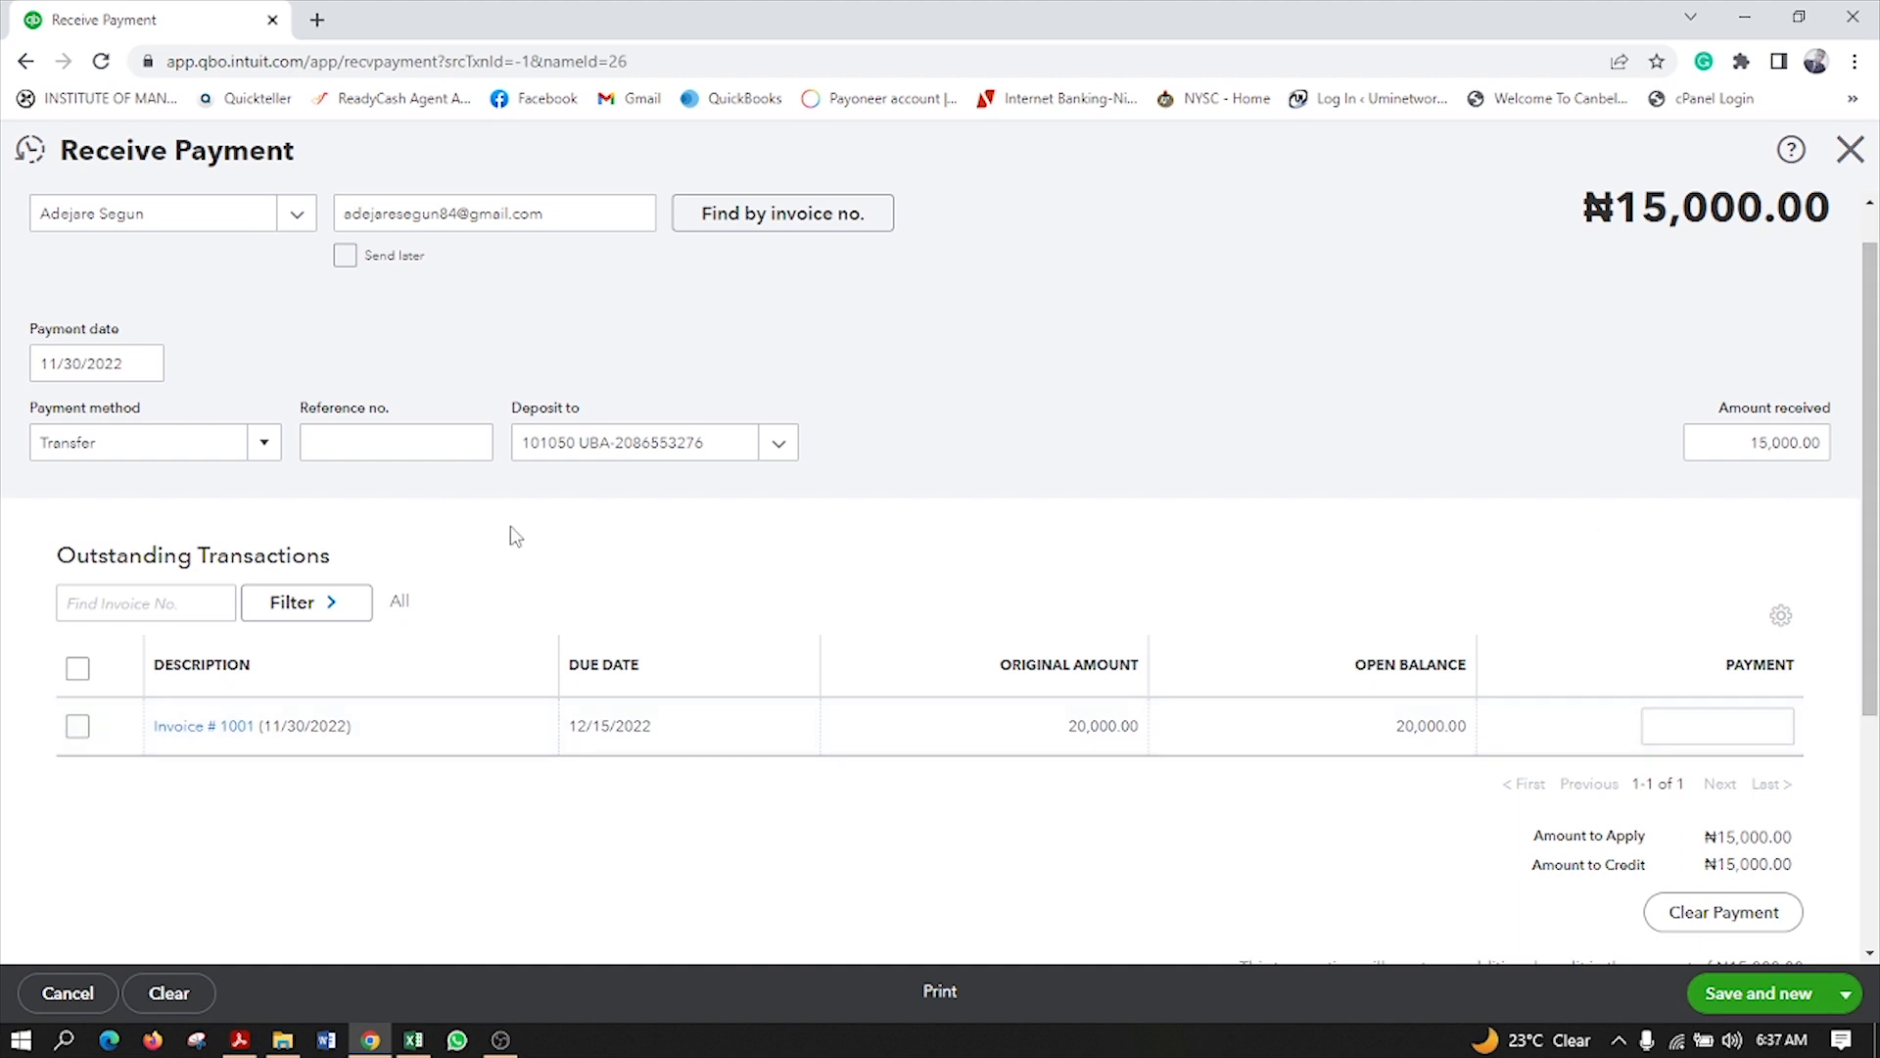
pyautogui.click(1687, 722)
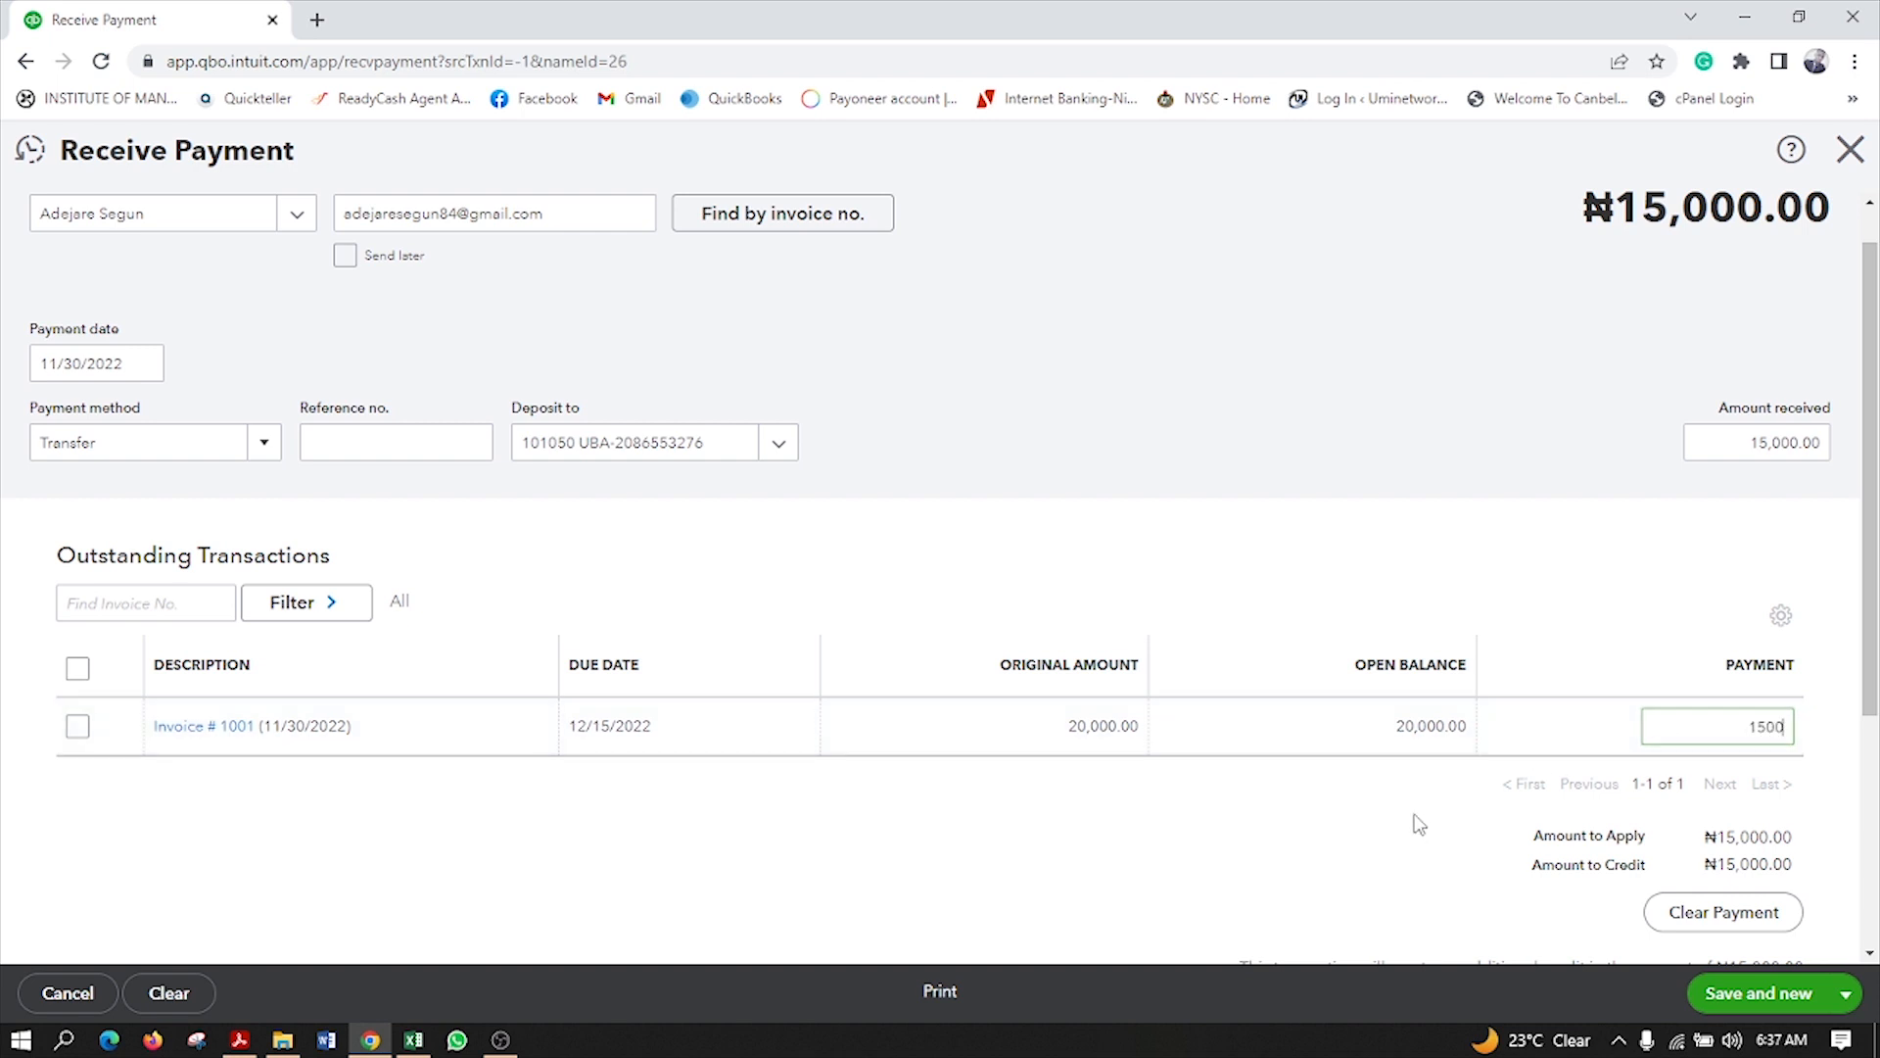
pyautogui.click(1153, 817)
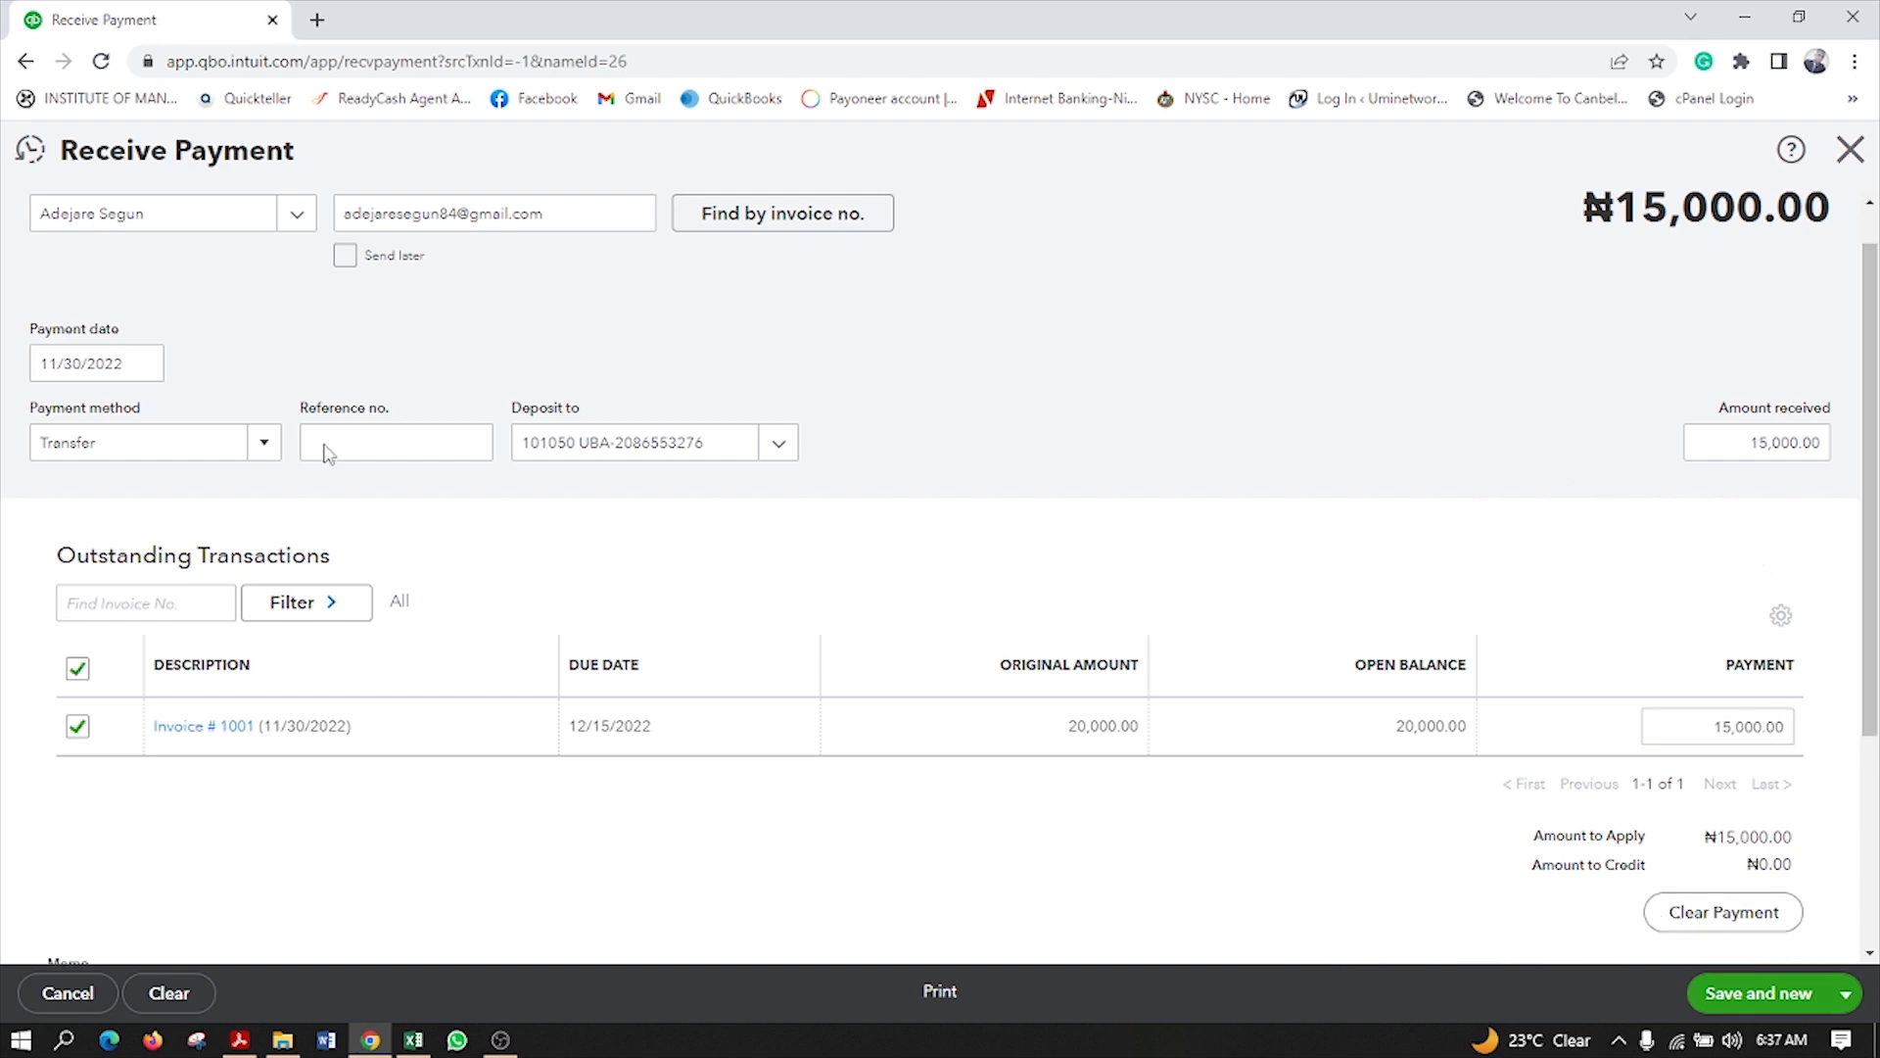
# Step: Set the amount received to 20,000 while keeping 15,000 applied to the invoice, and save and close the payment
pyautogui.click(1778, 430)
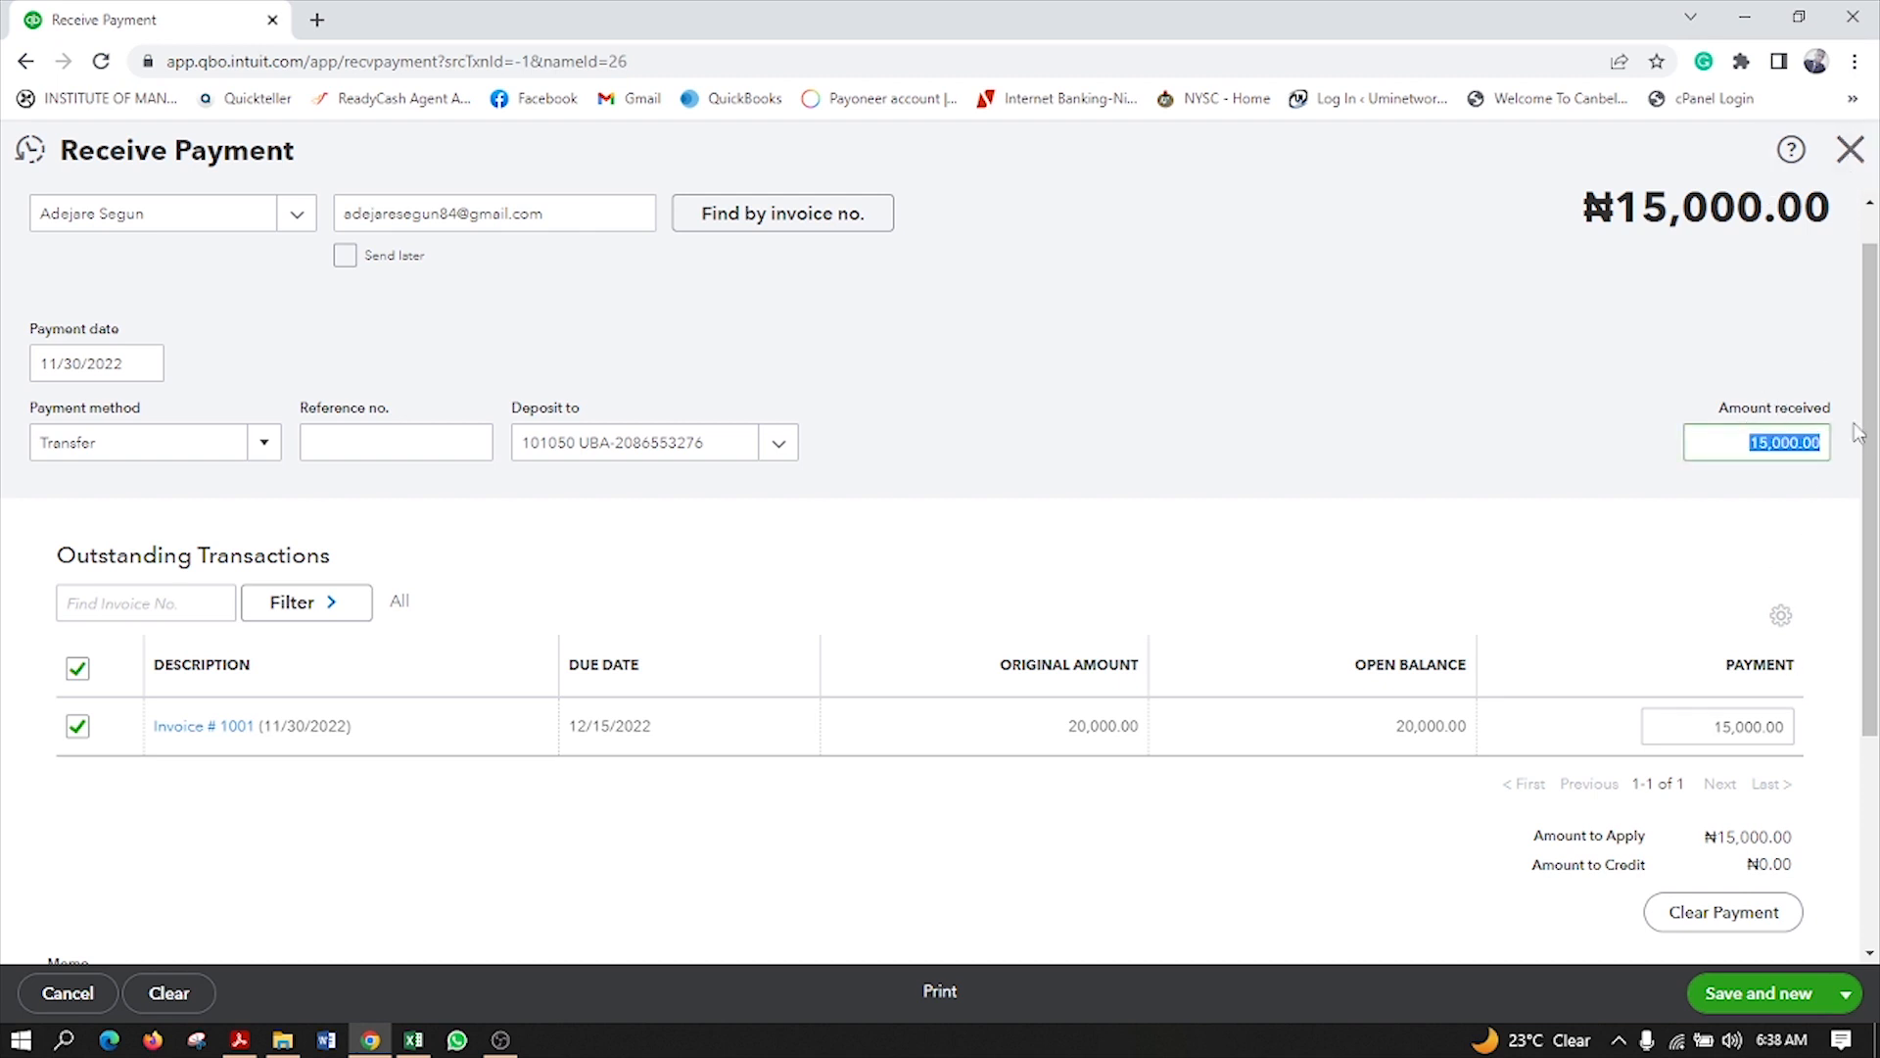
pyautogui.write('20,000')
pyautogui.click(1126, 825)
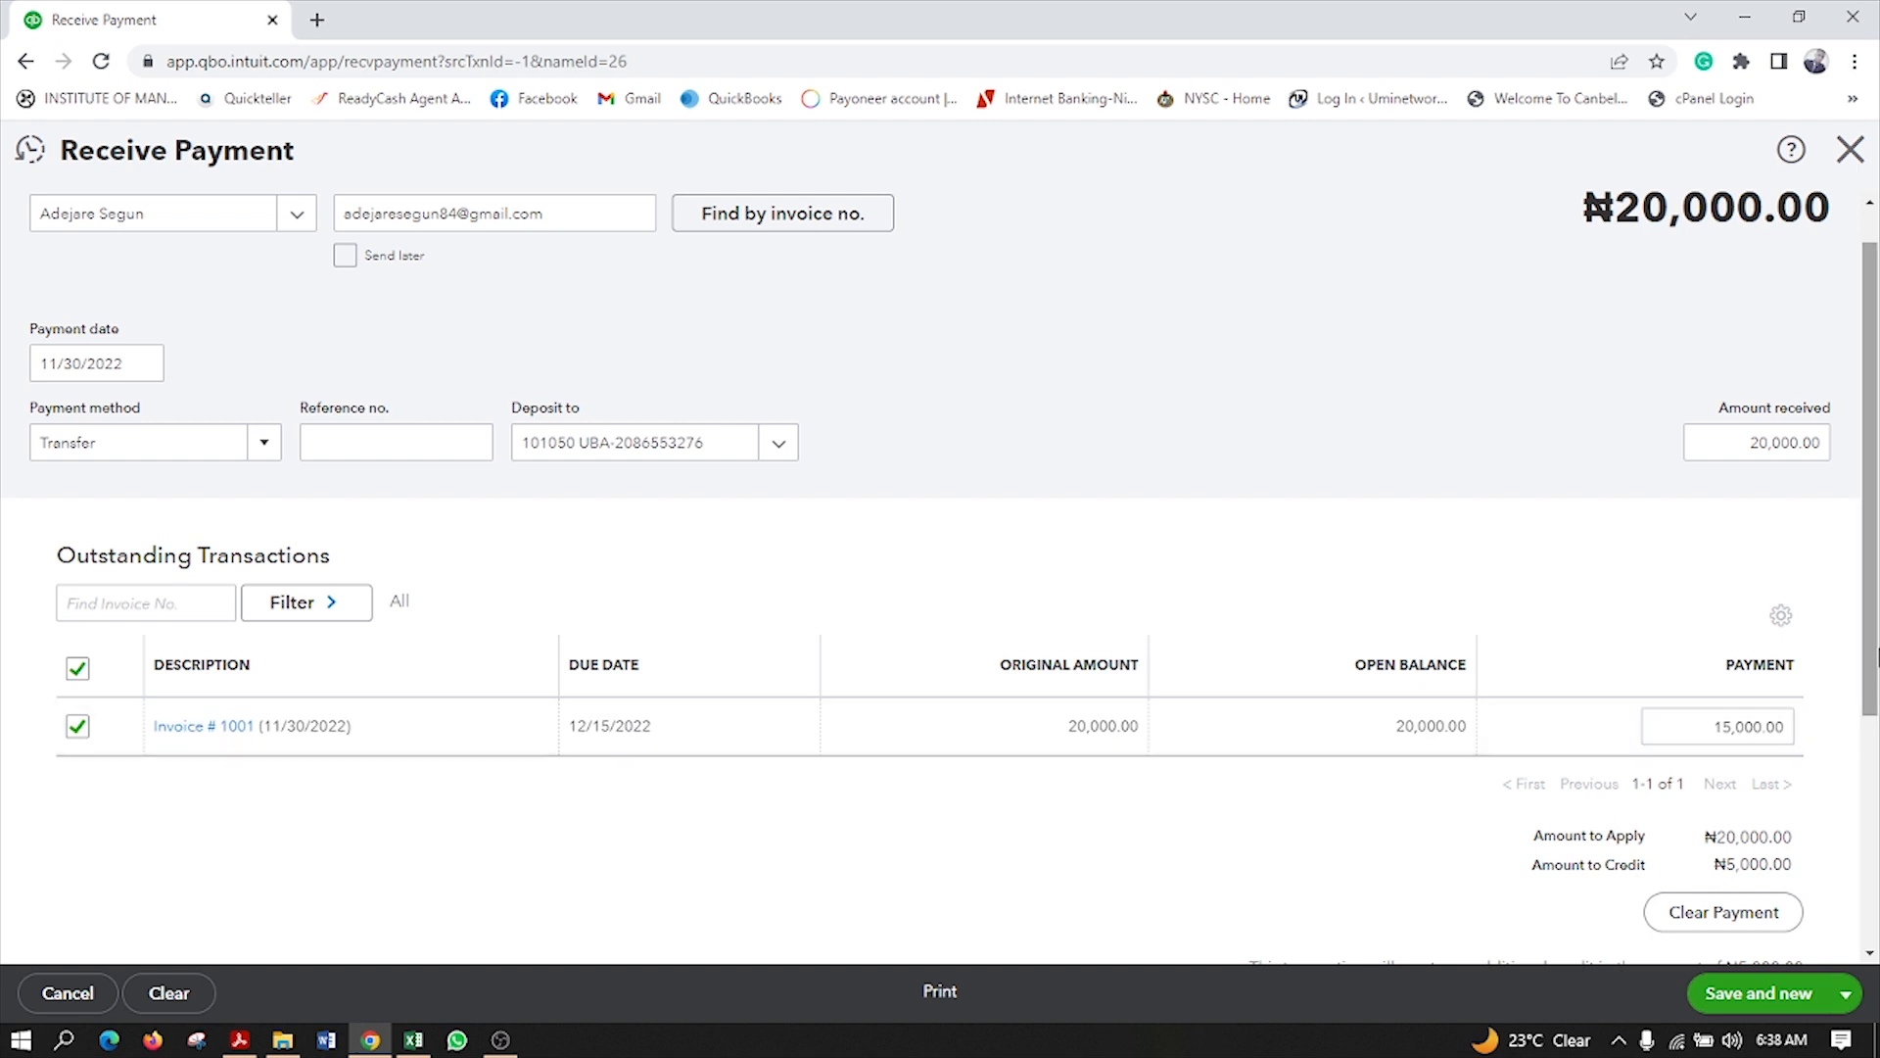
pyautogui.scroll(-1, 1750, 735)
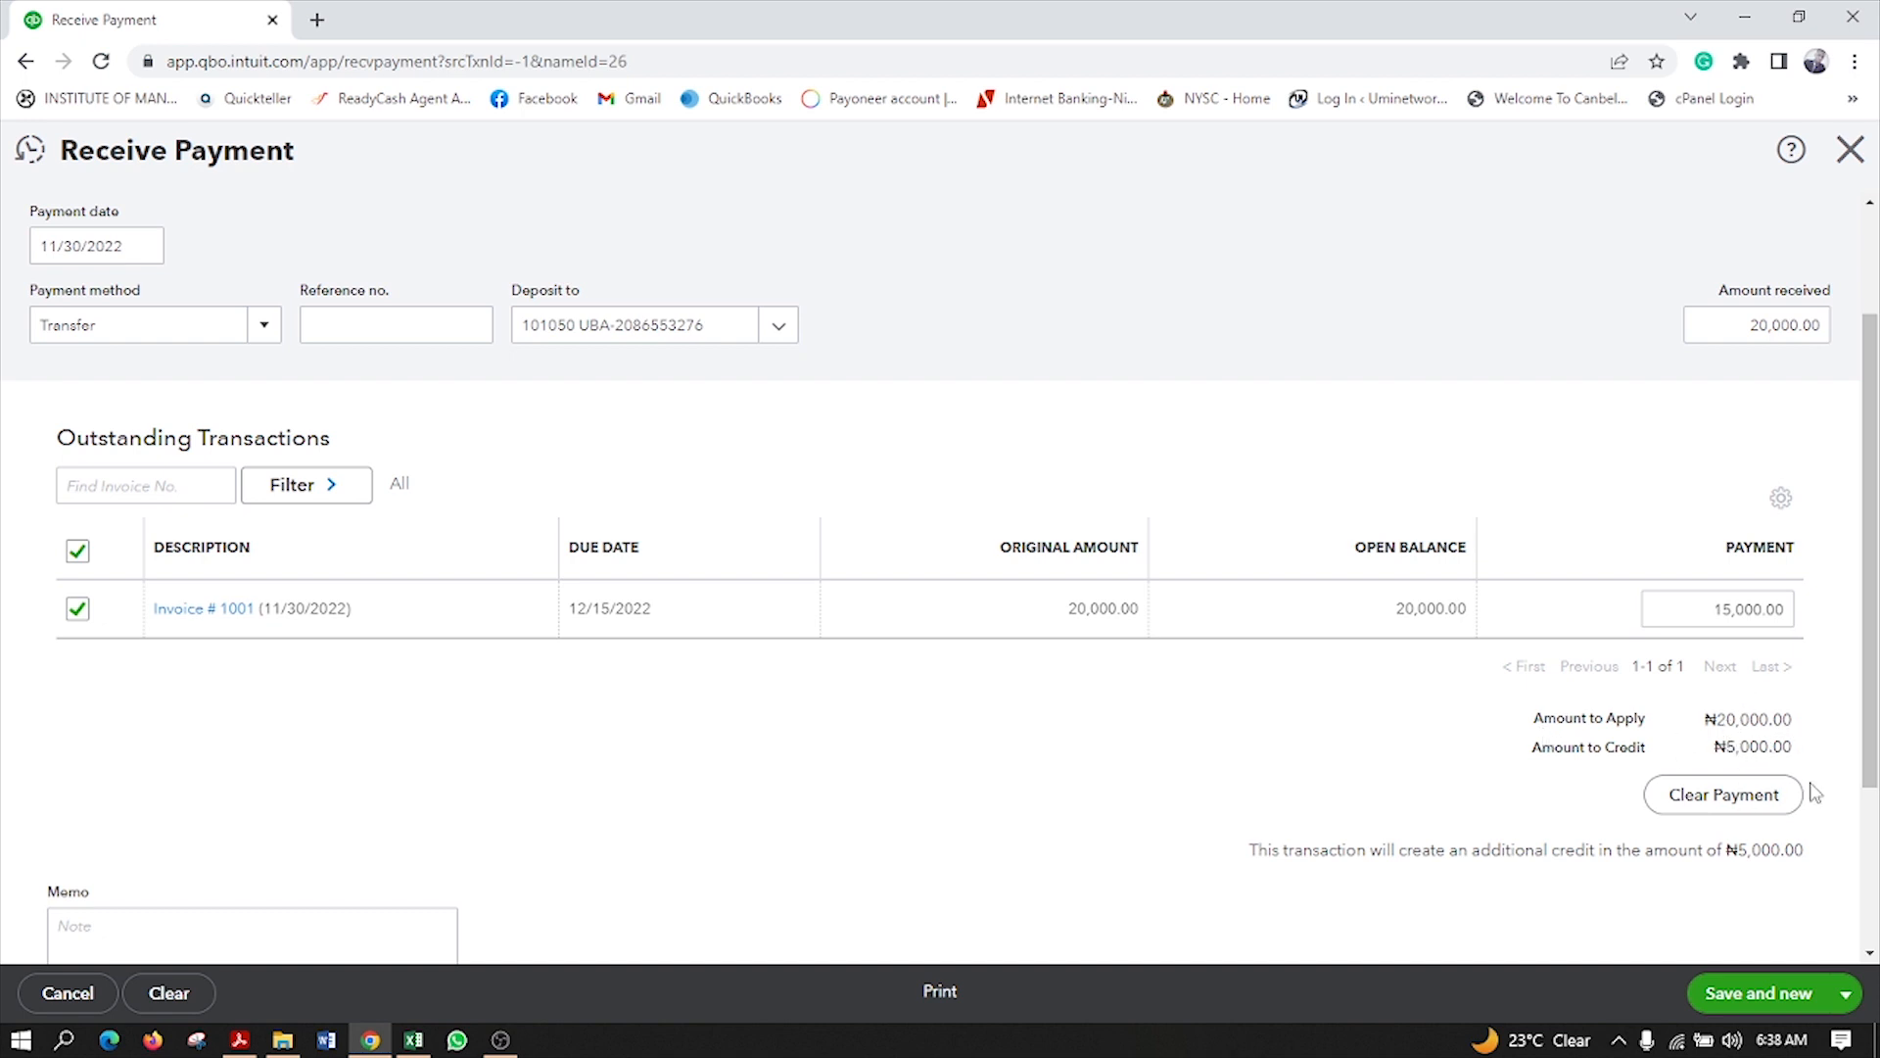
pyautogui.scroll(-3, 1818, 787)
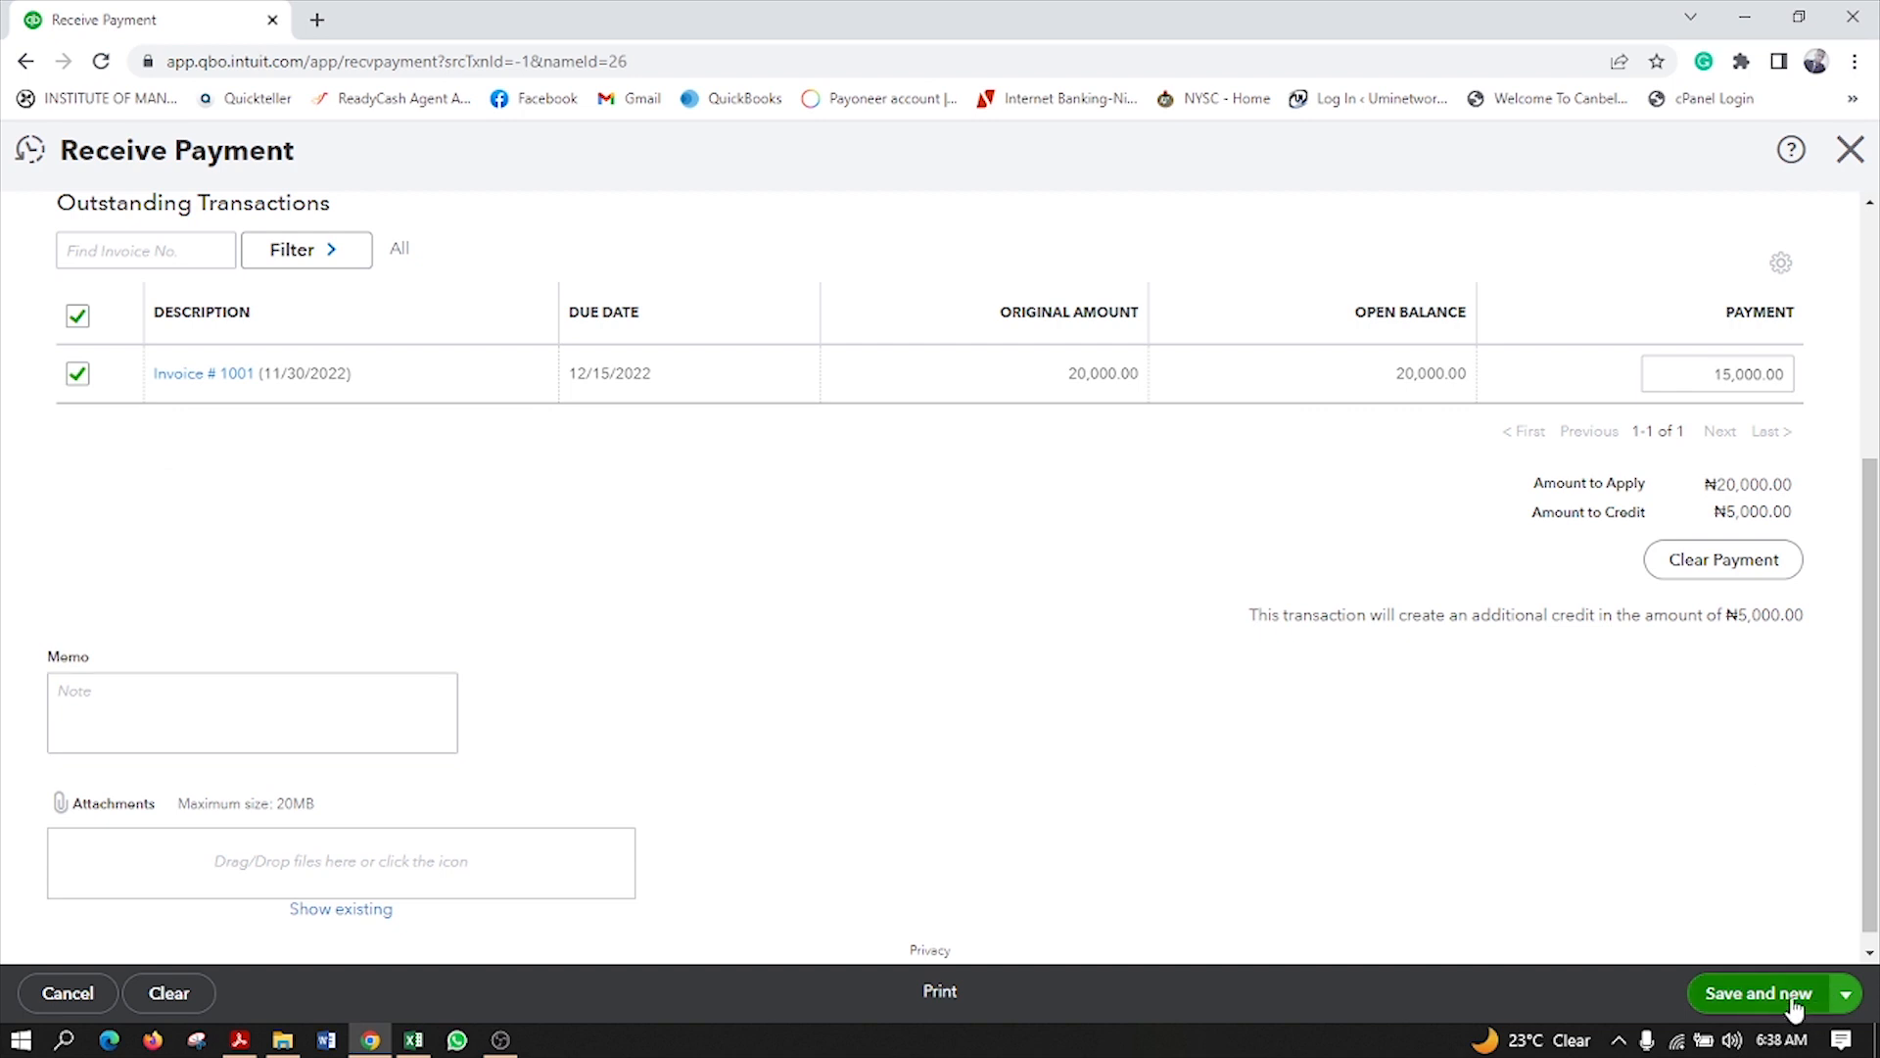
pyautogui.click(1845, 994)
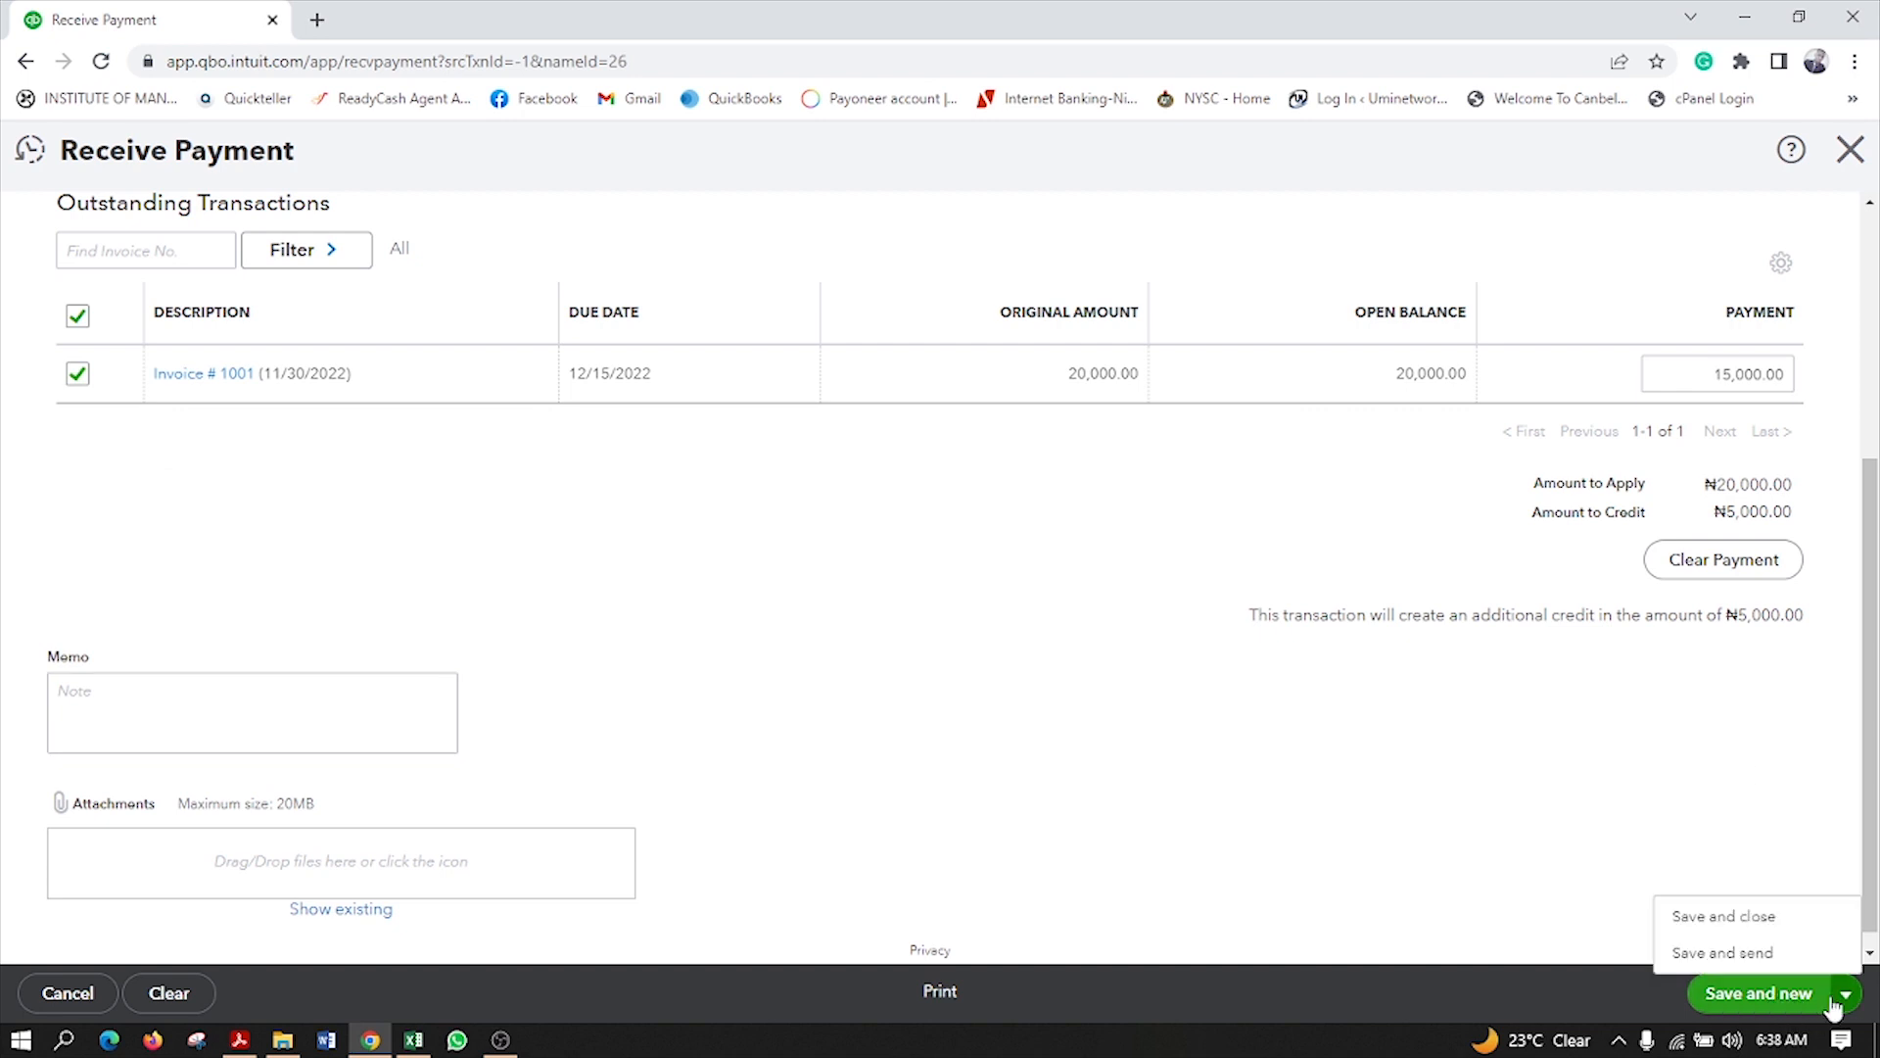
pyautogui.click(1721, 918)
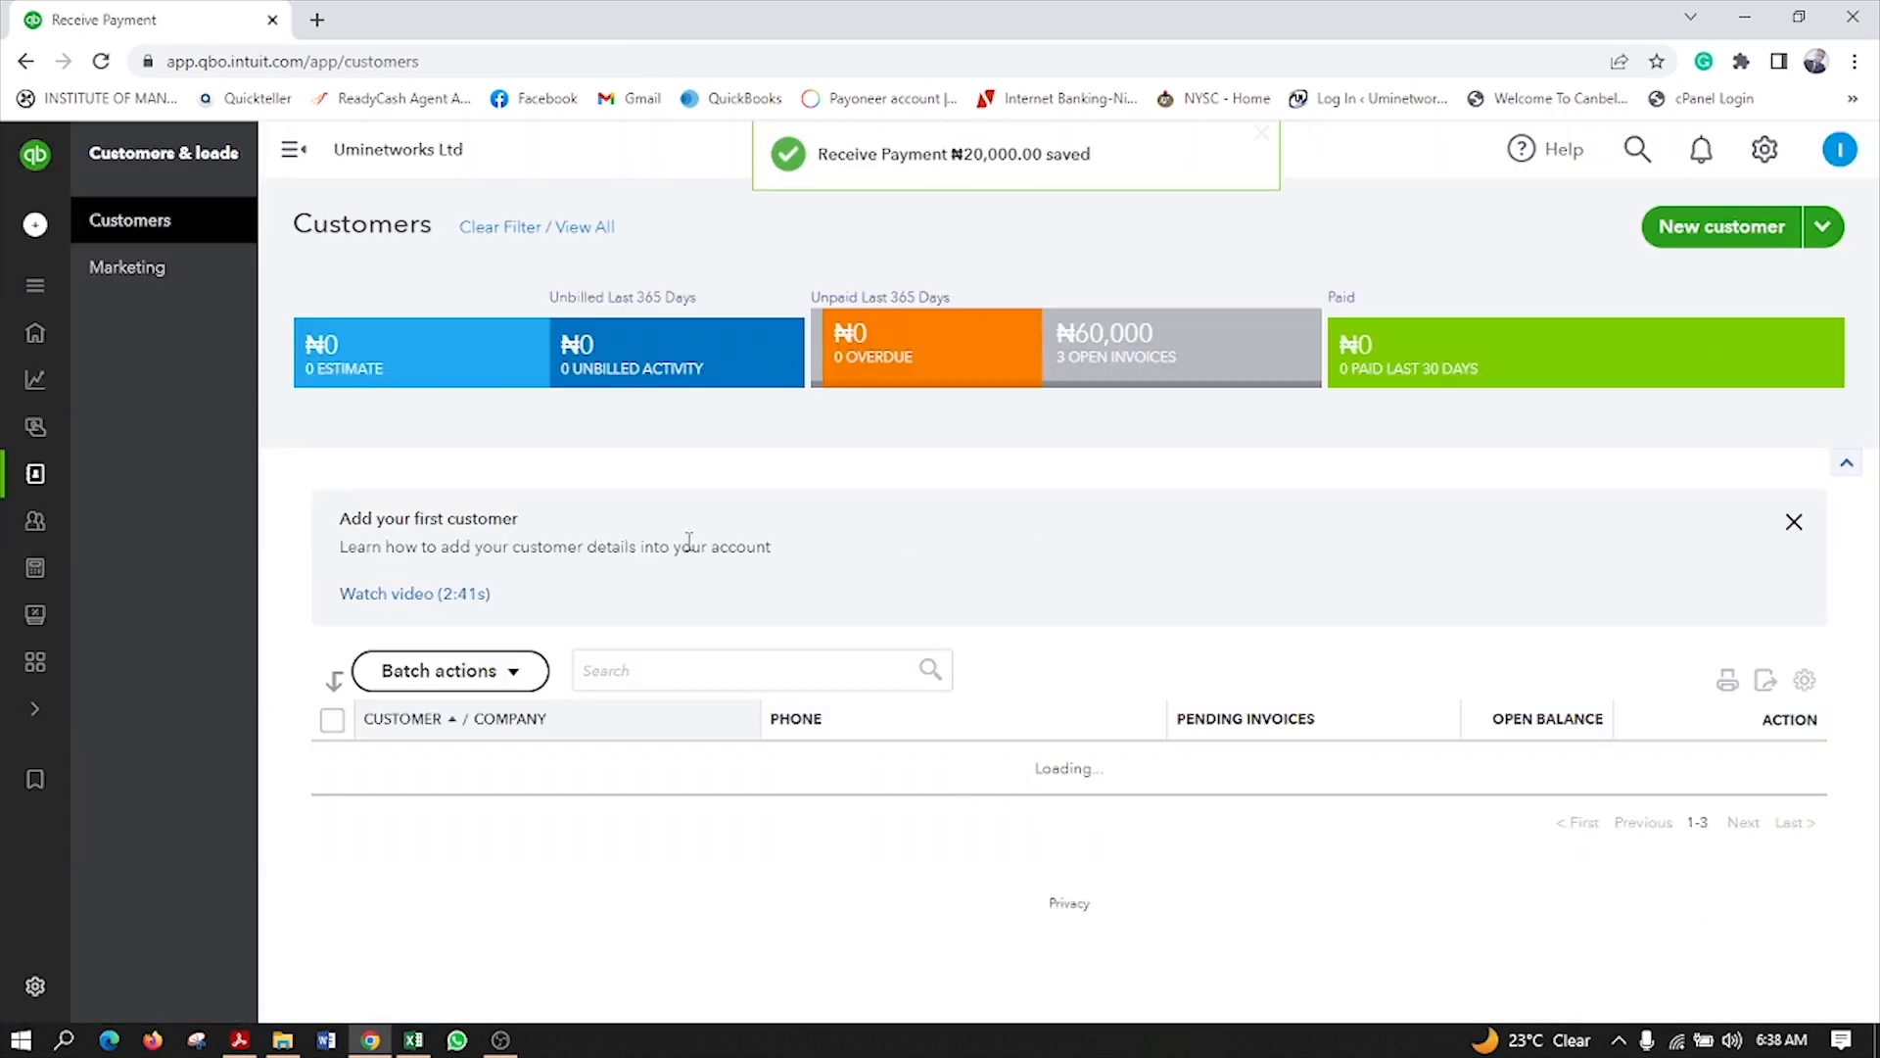
# Step: Check the paying customer's open balance in the customer list and return to the Get things done page
pyautogui.scroll(-1, 997, 809)
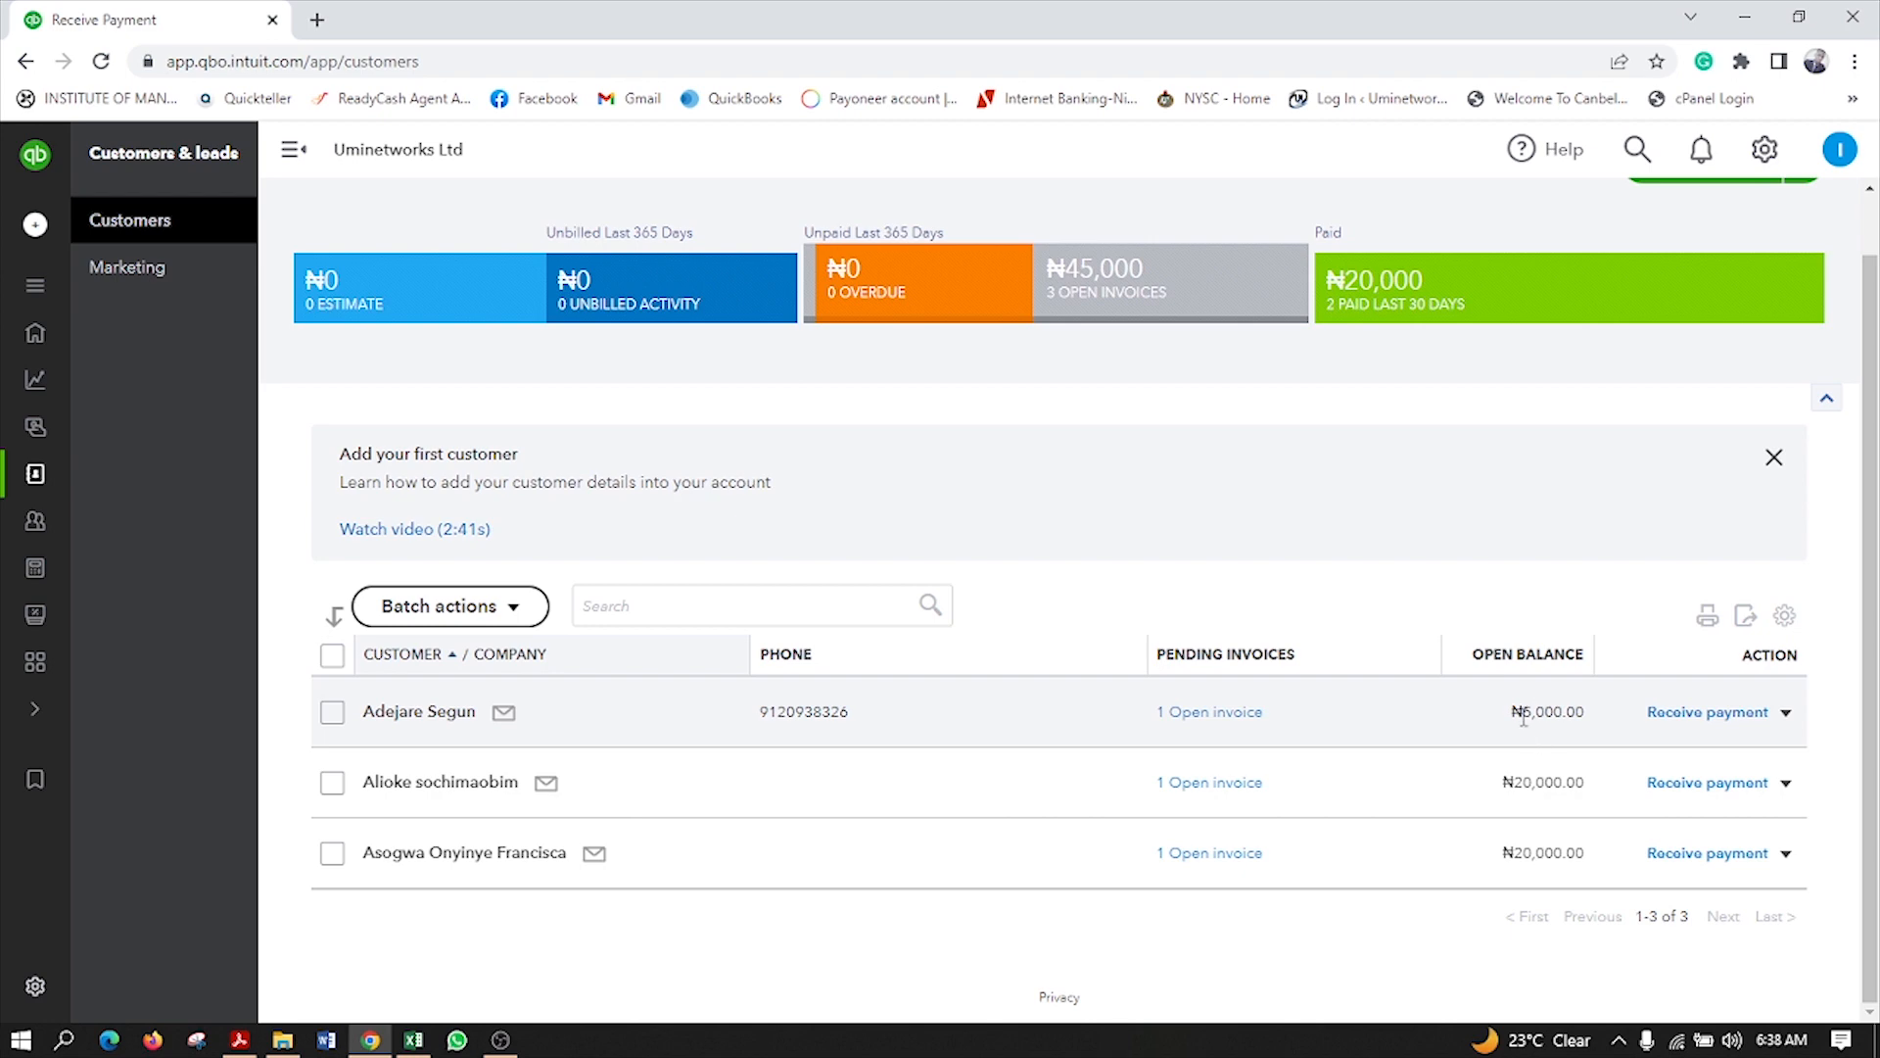
pyautogui.moveTo(1497, 730); pyautogui.dragTo(1590, 719)
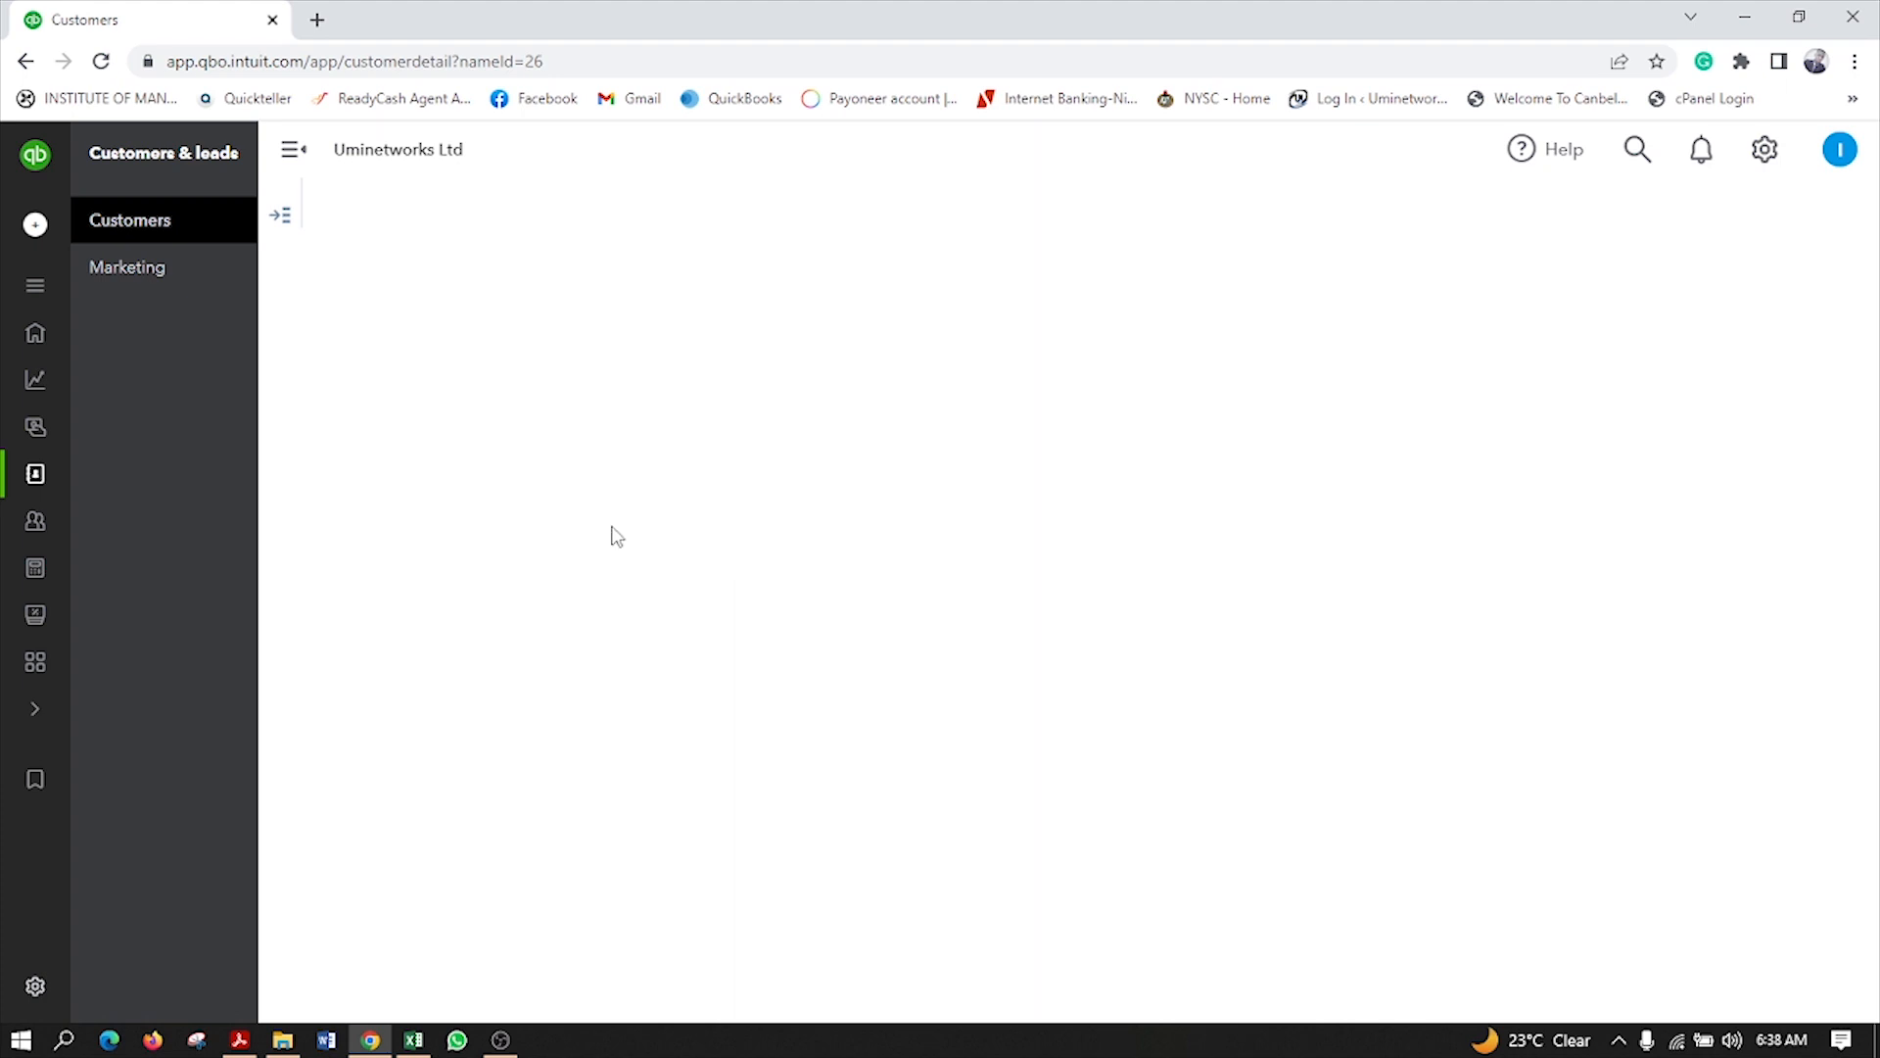
pyautogui.moveTo(138, 239)
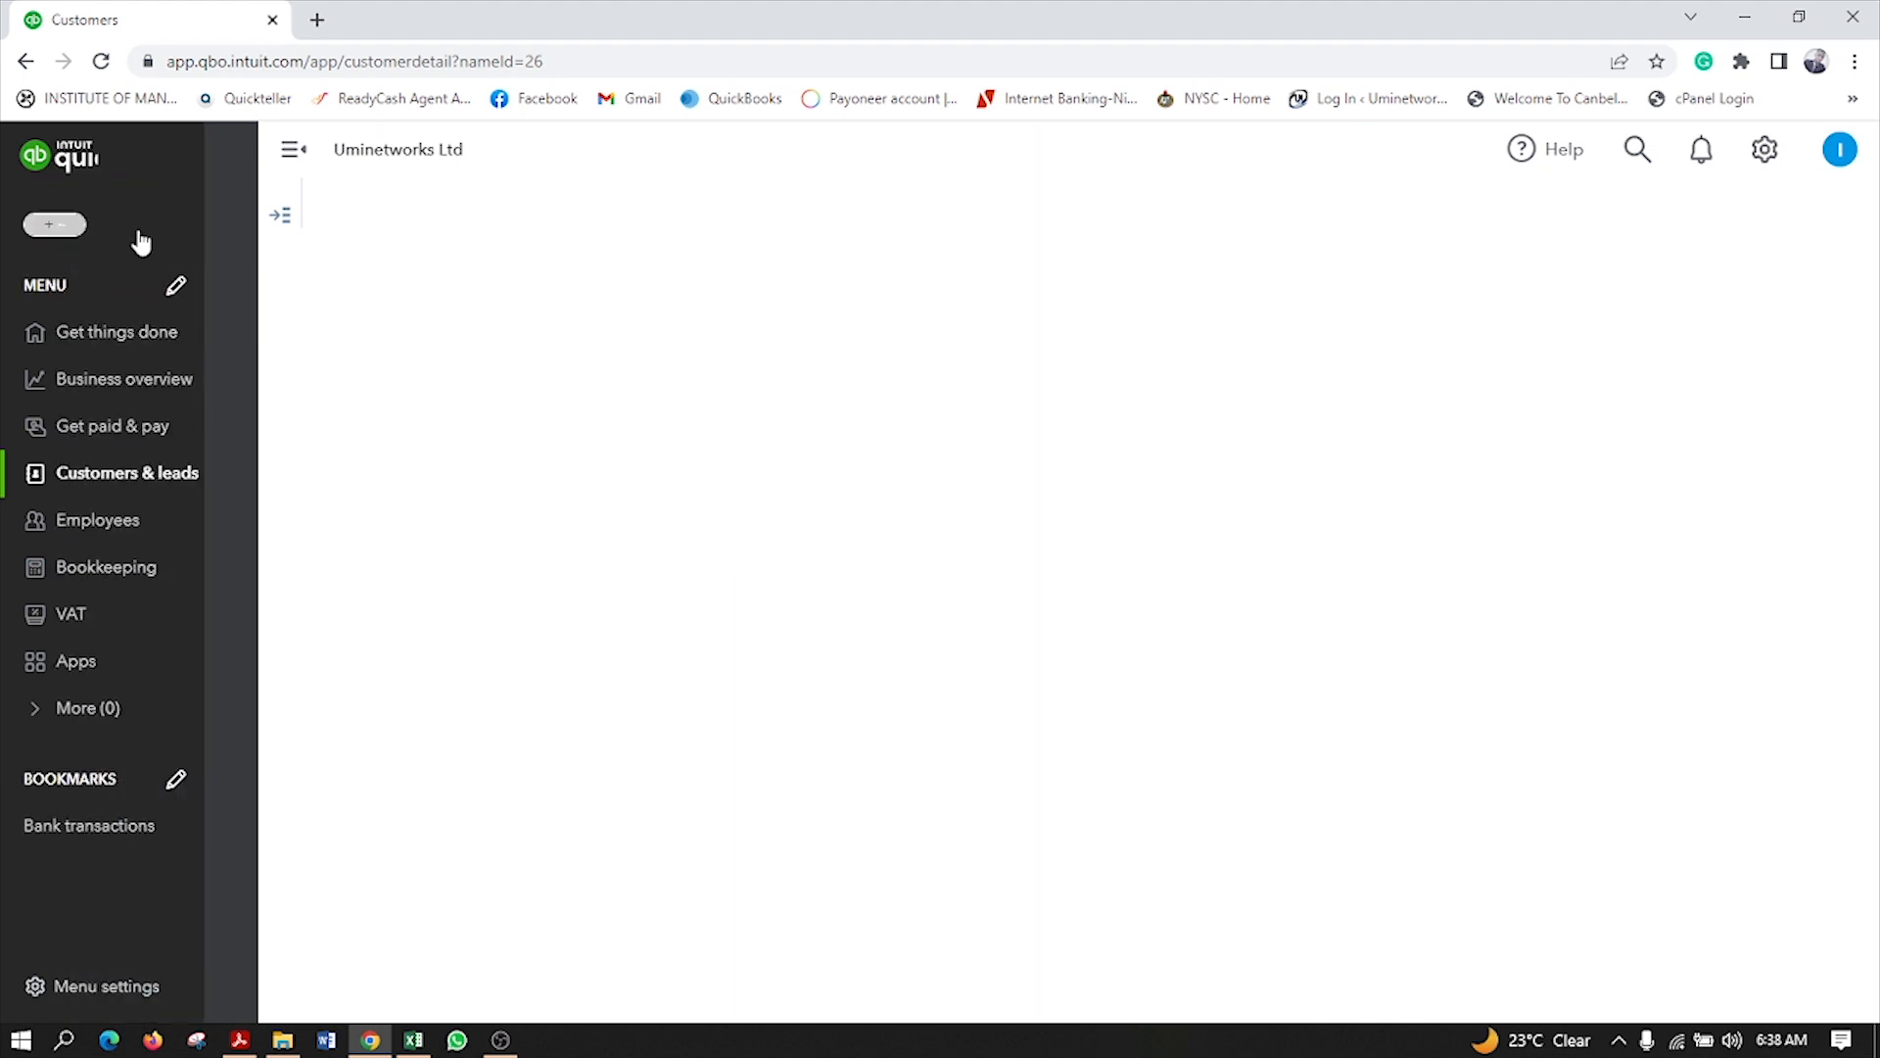
pyautogui.click(111, 336)
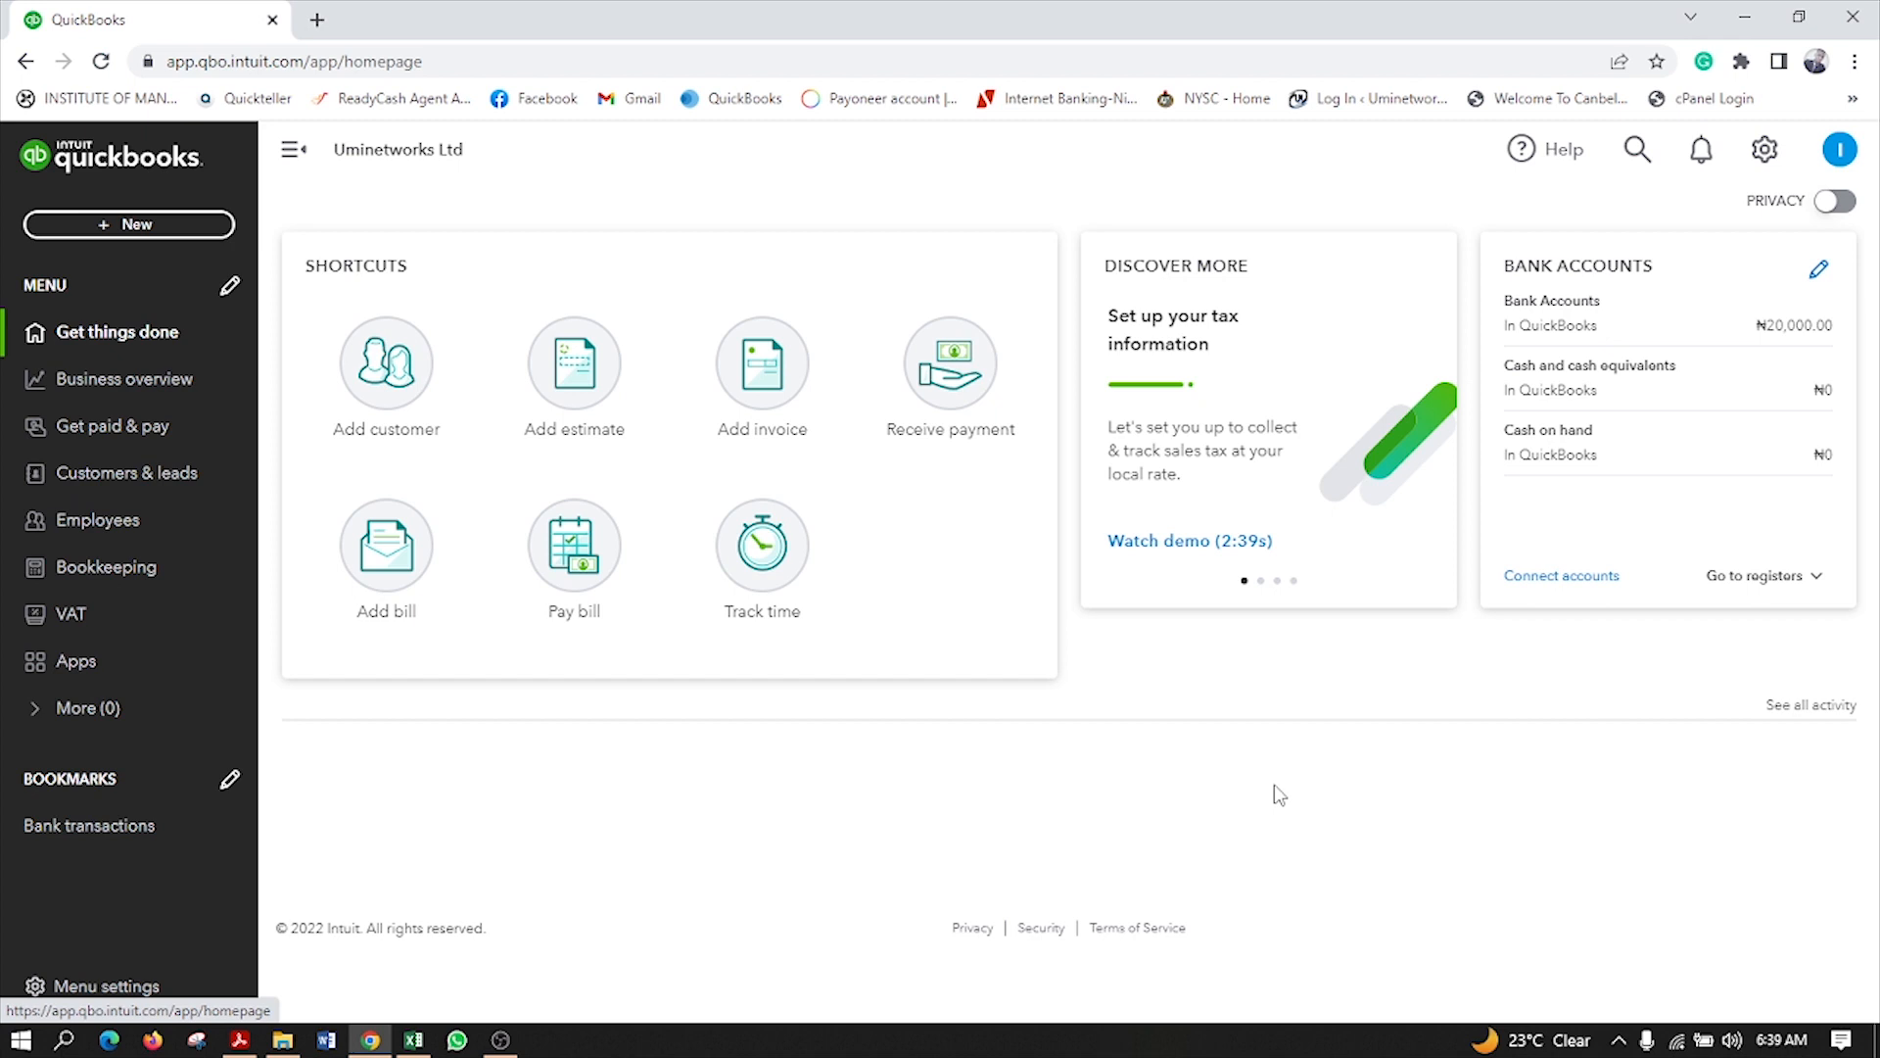
# Step: Start a new sales receipt for the fourth listed customer and set the payment method to Transfer
pyautogui.click(111, 235)
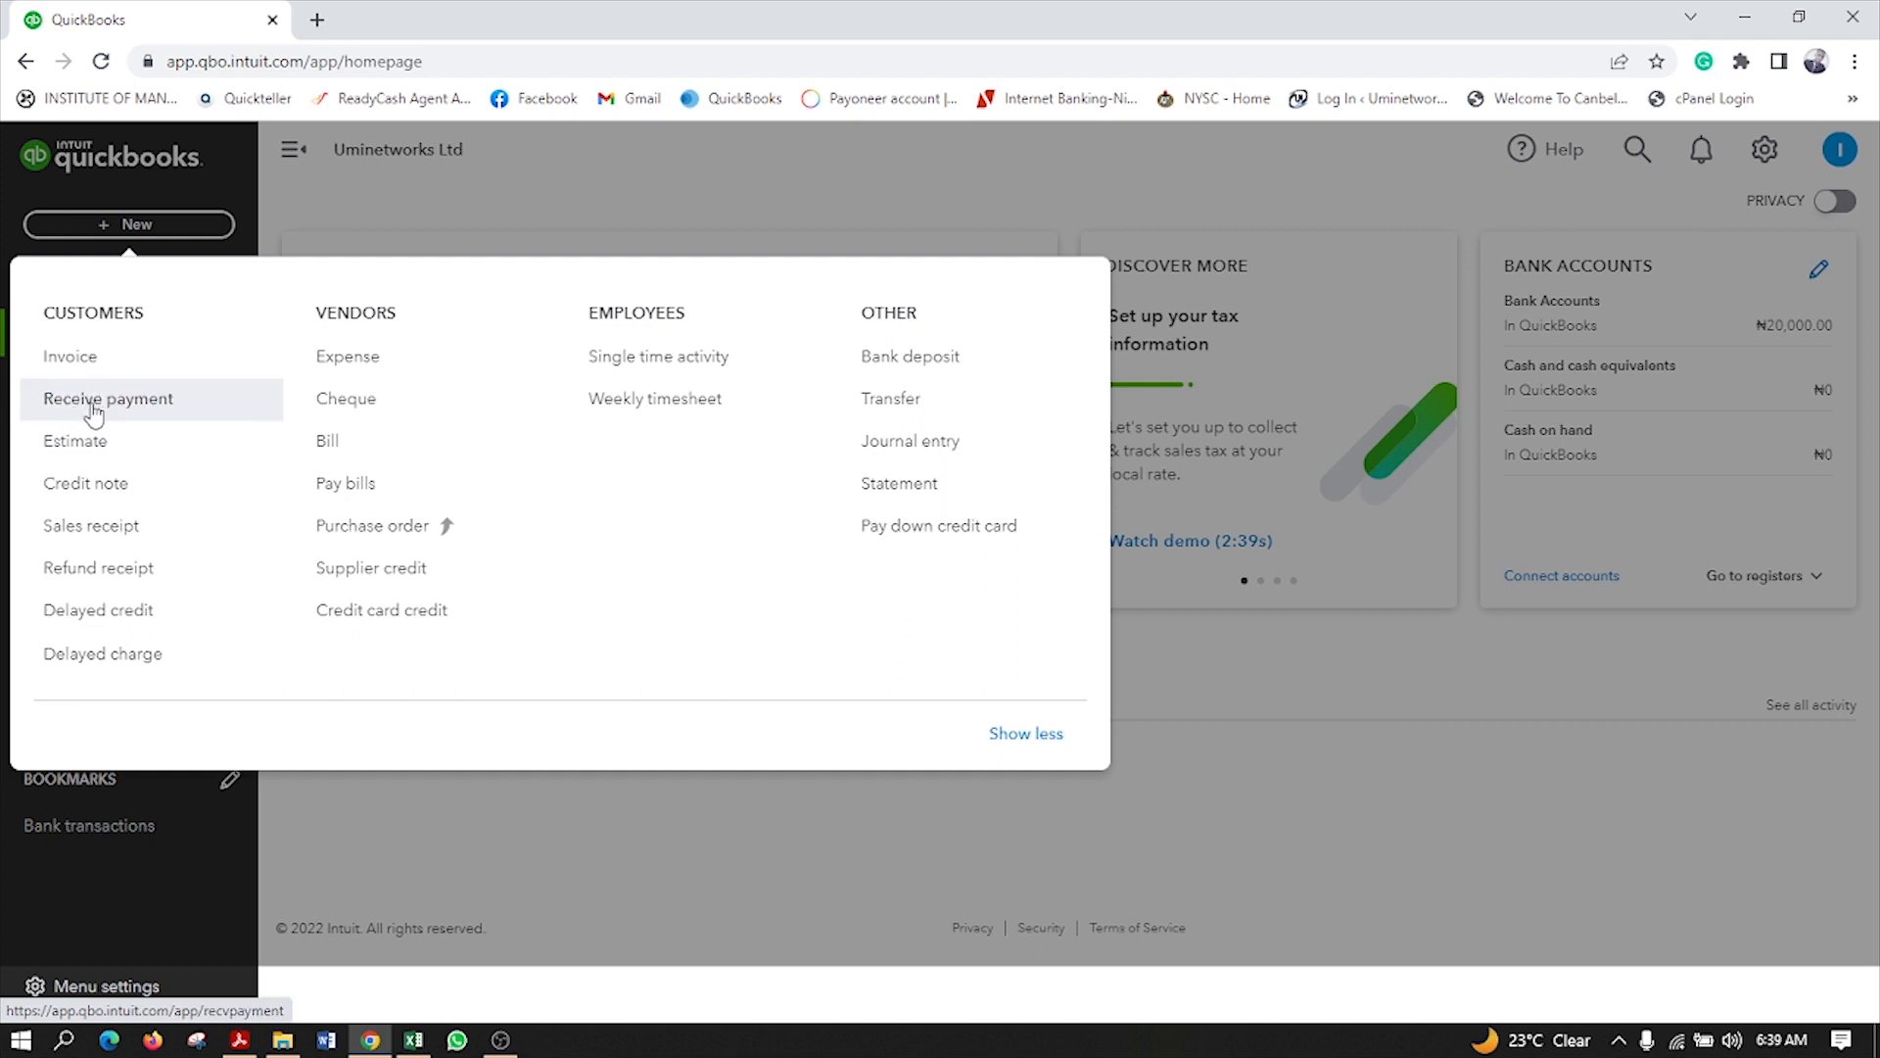
pyautogui.click(88, 536)
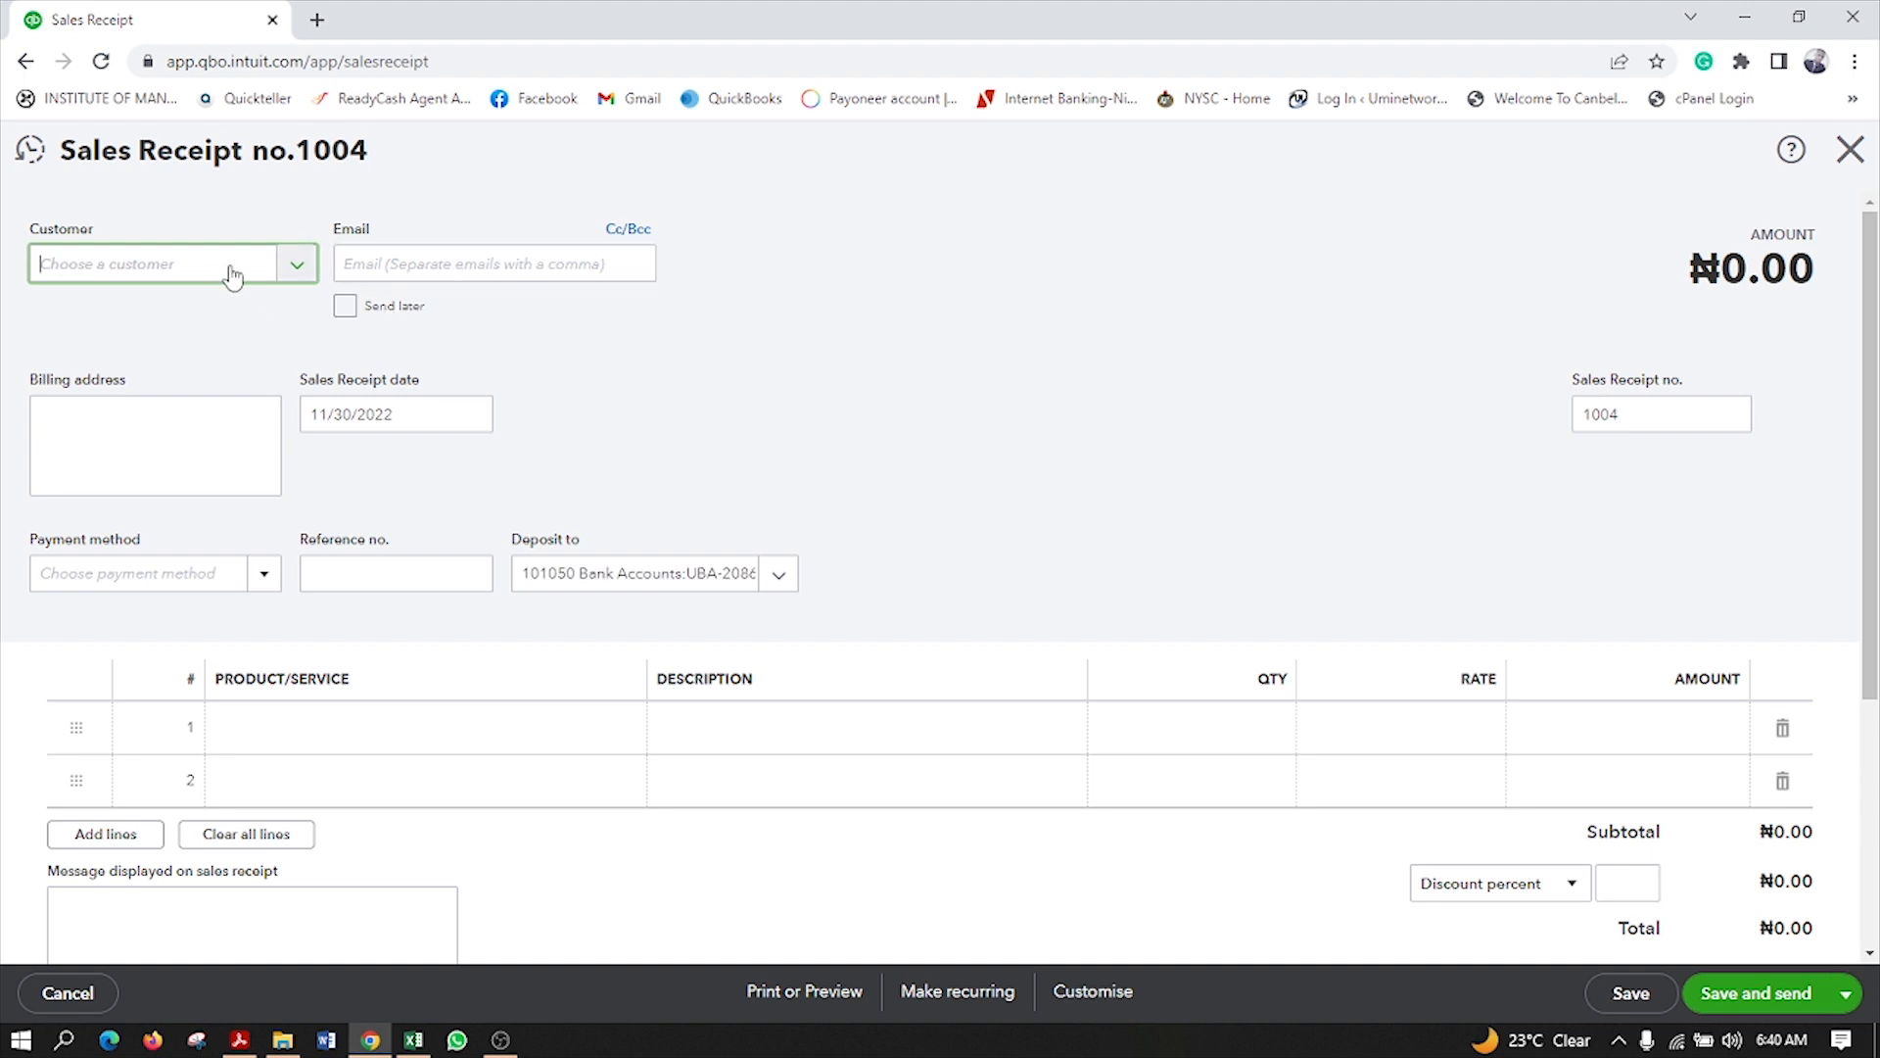
pyautogui.click(297, 264)
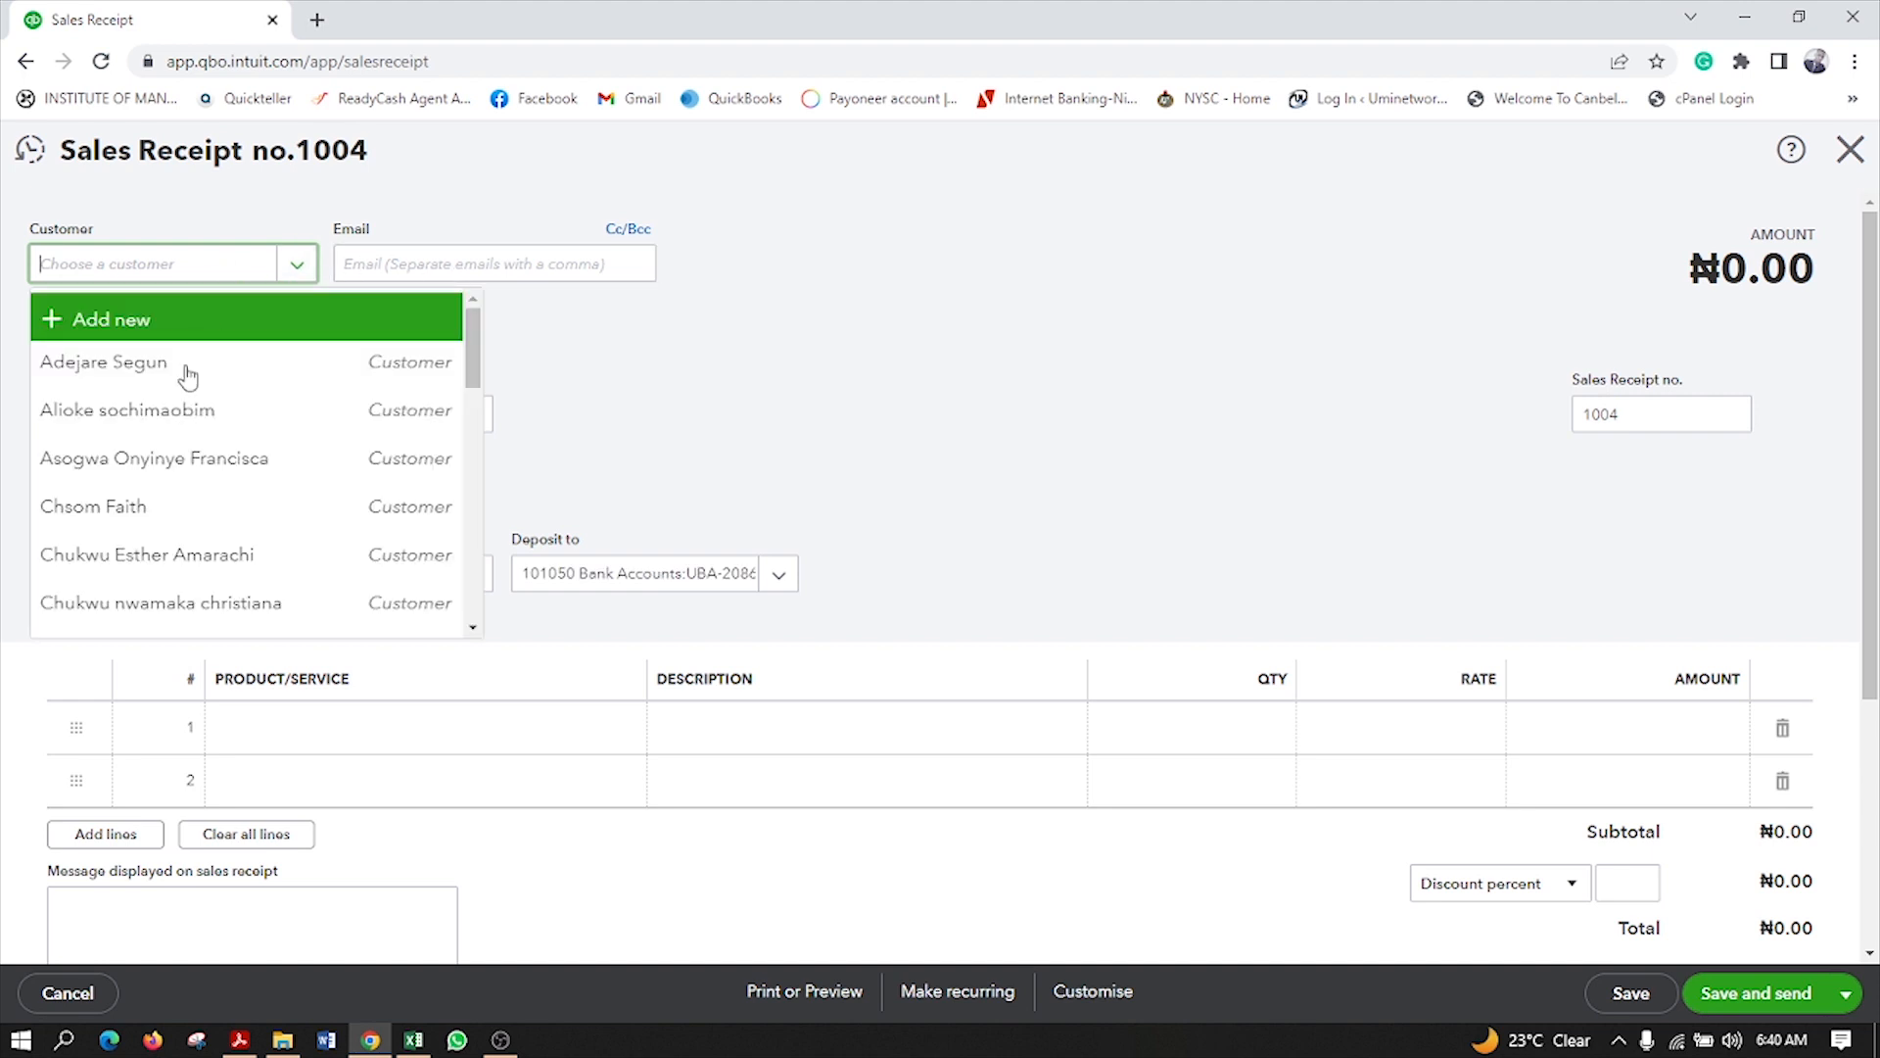
pyautogui.click(133, 527)
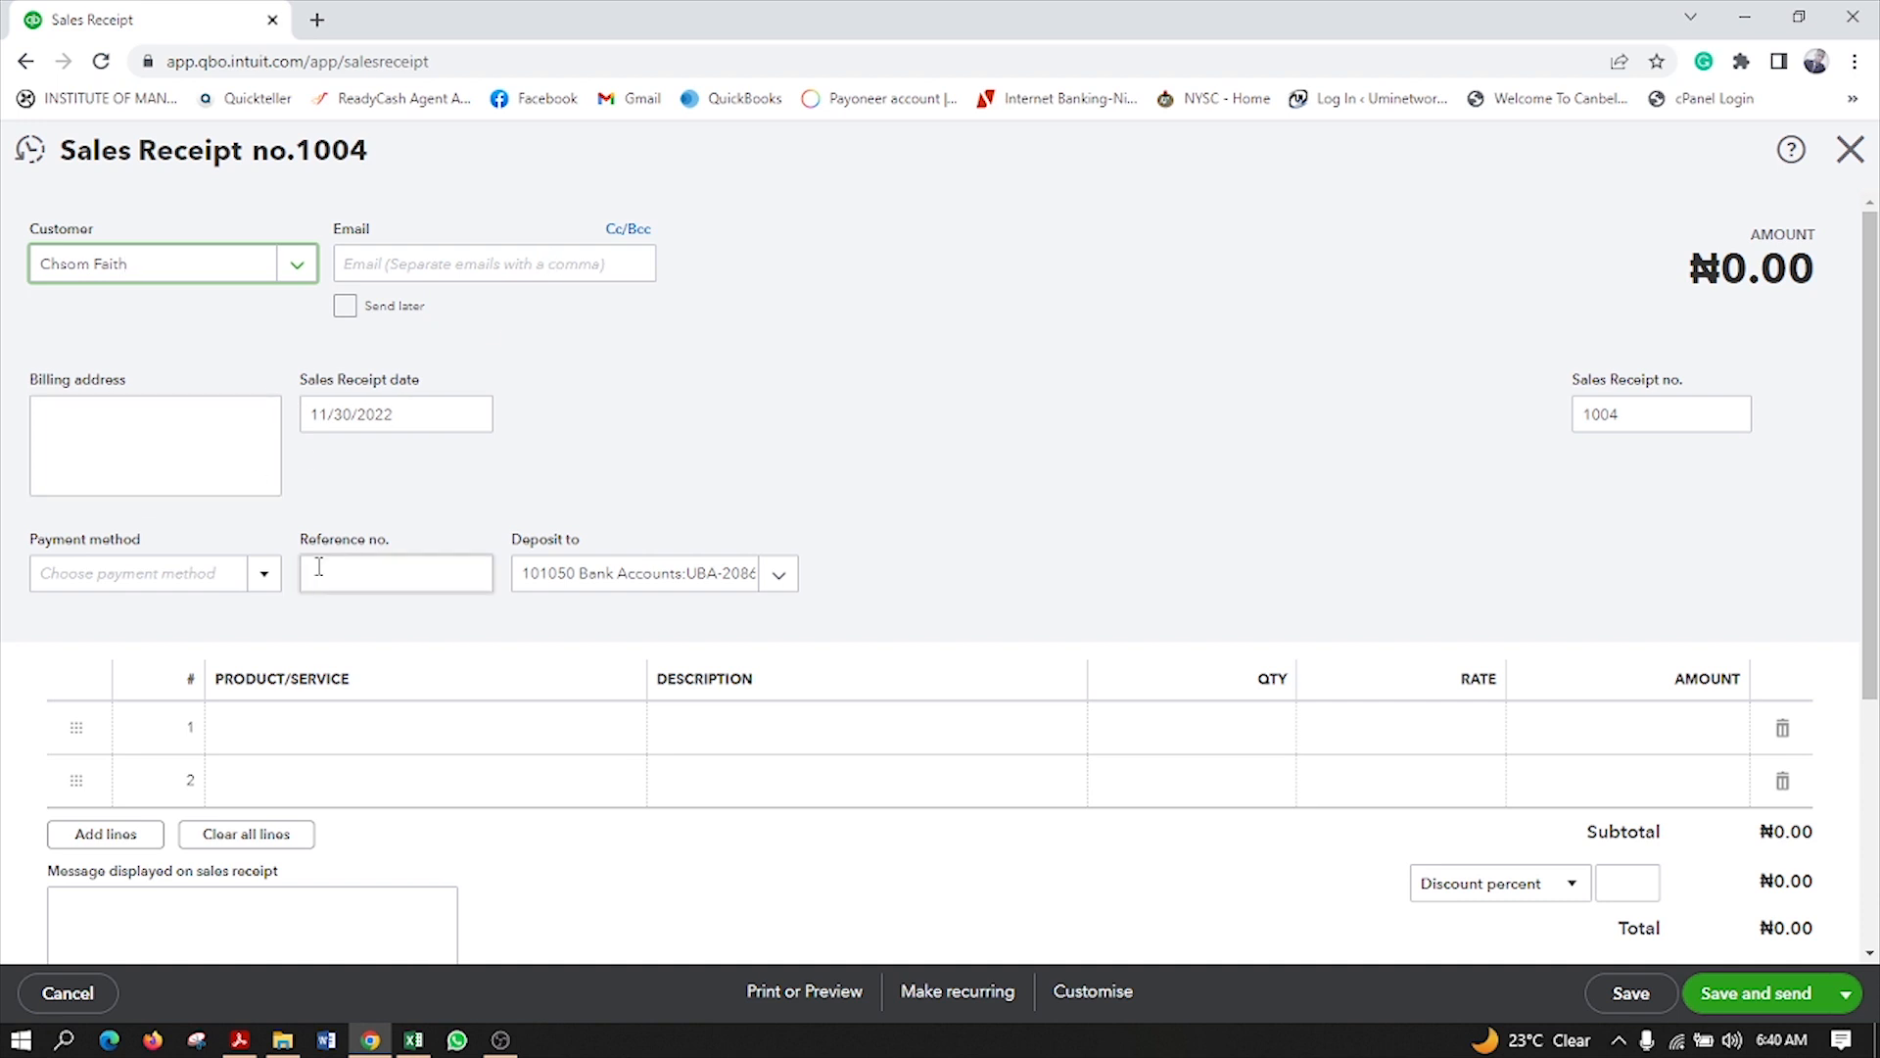
pyautogui.click(265, 577)
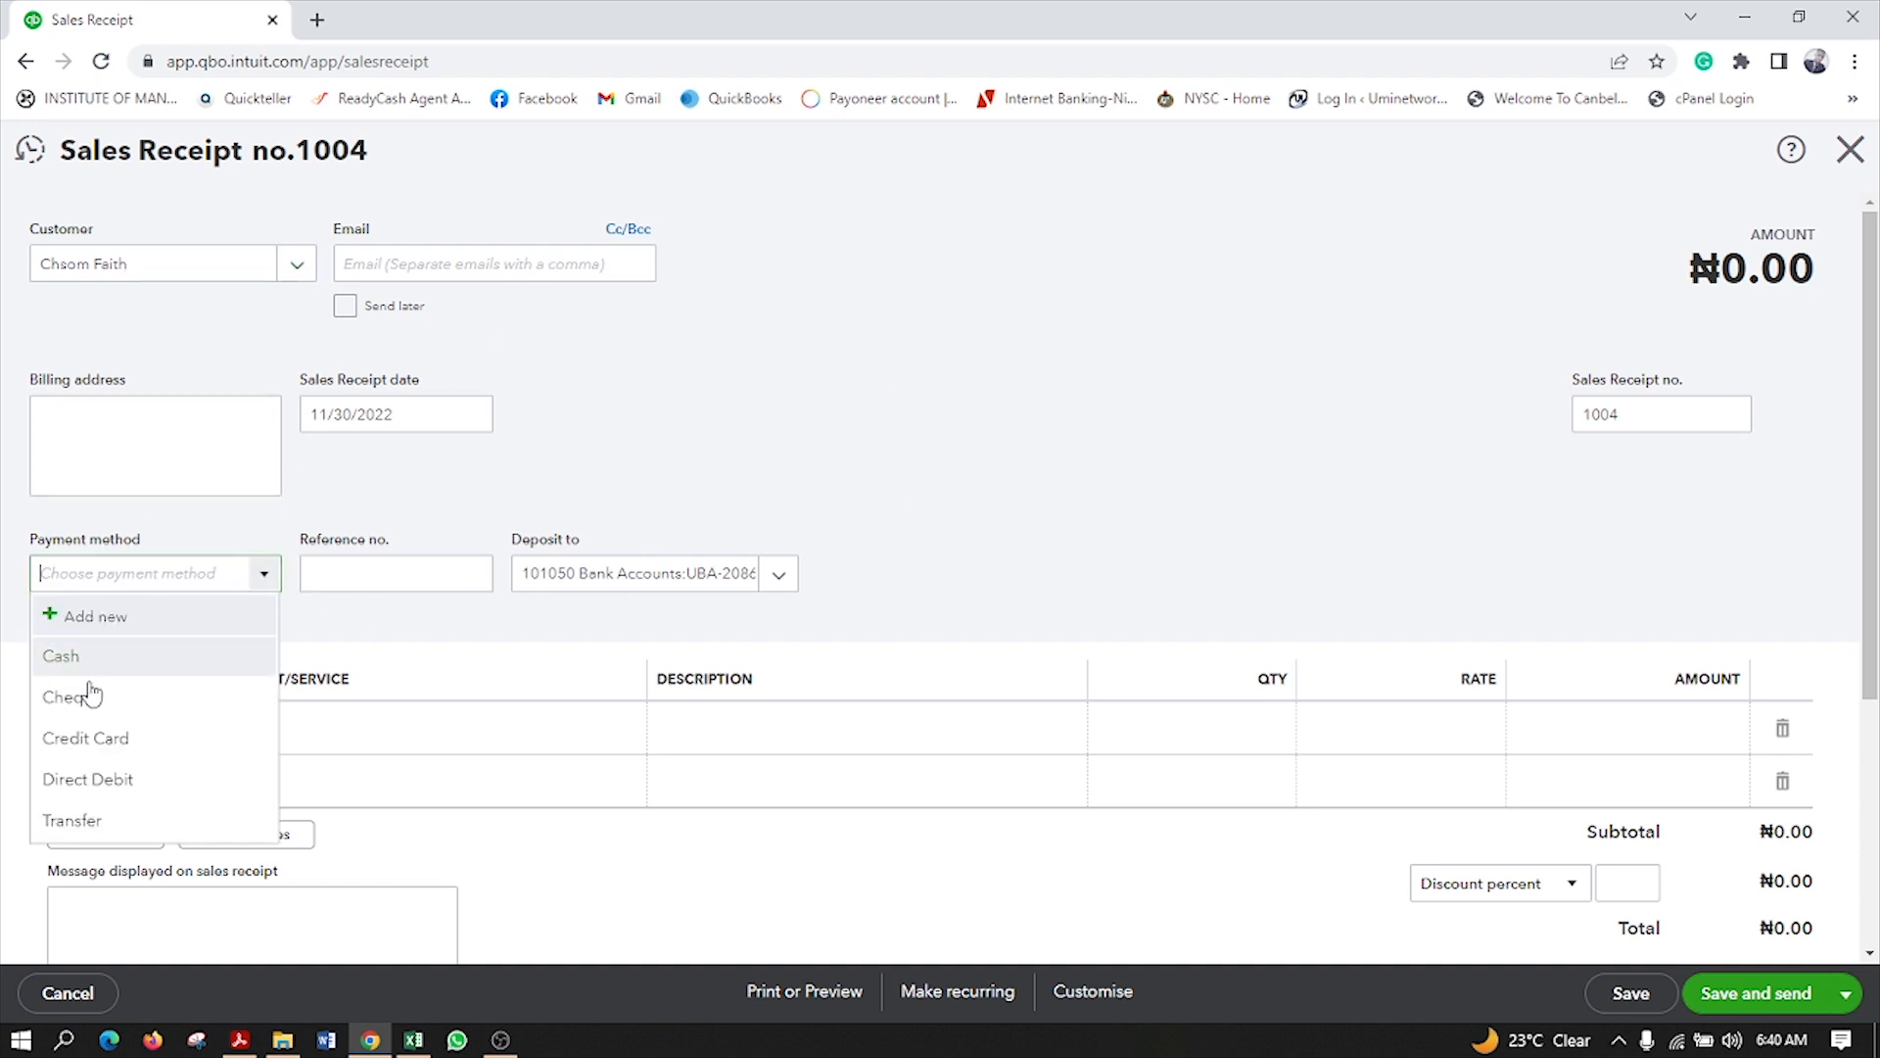
pyautogui.click(108, 821)
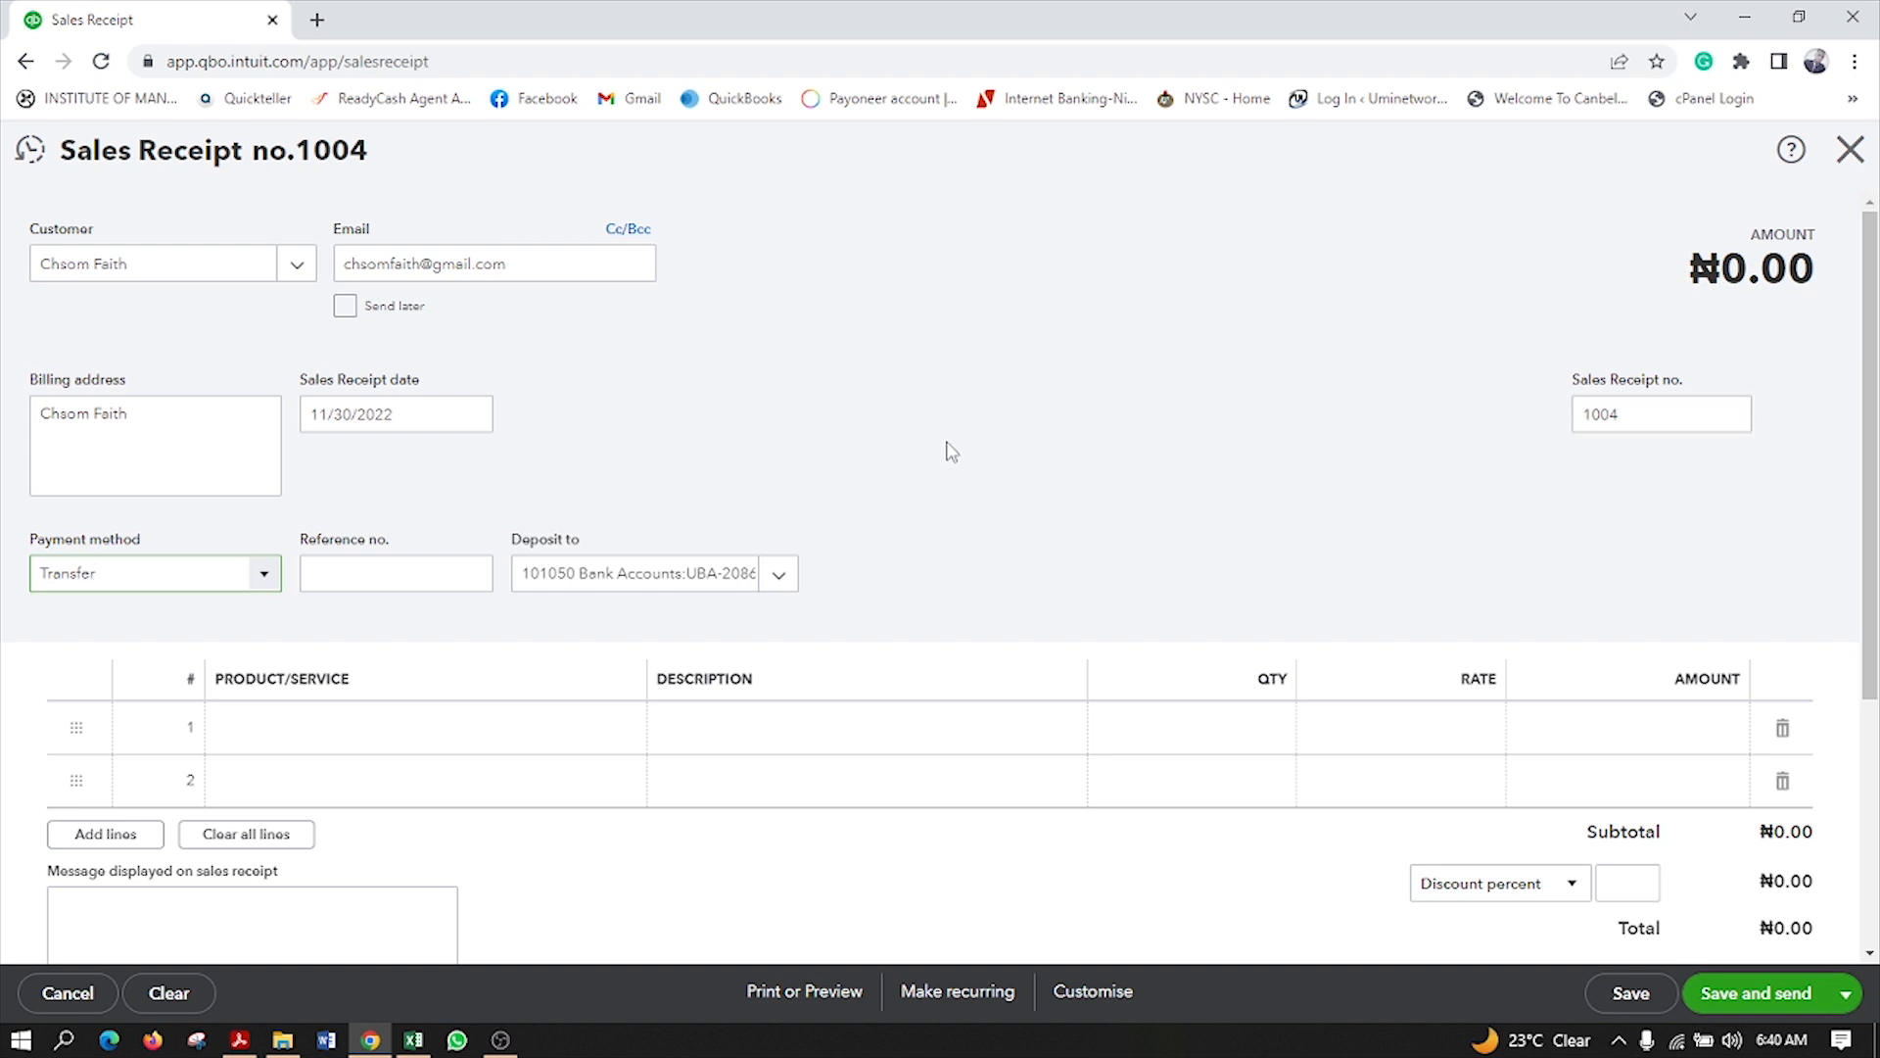
# Step: Add QuickBooks Training as the first line of the sales receipt with the description QuickBooks Training, keeping the quantity at 1
pyautogui.scroll(-3, 950, 451)
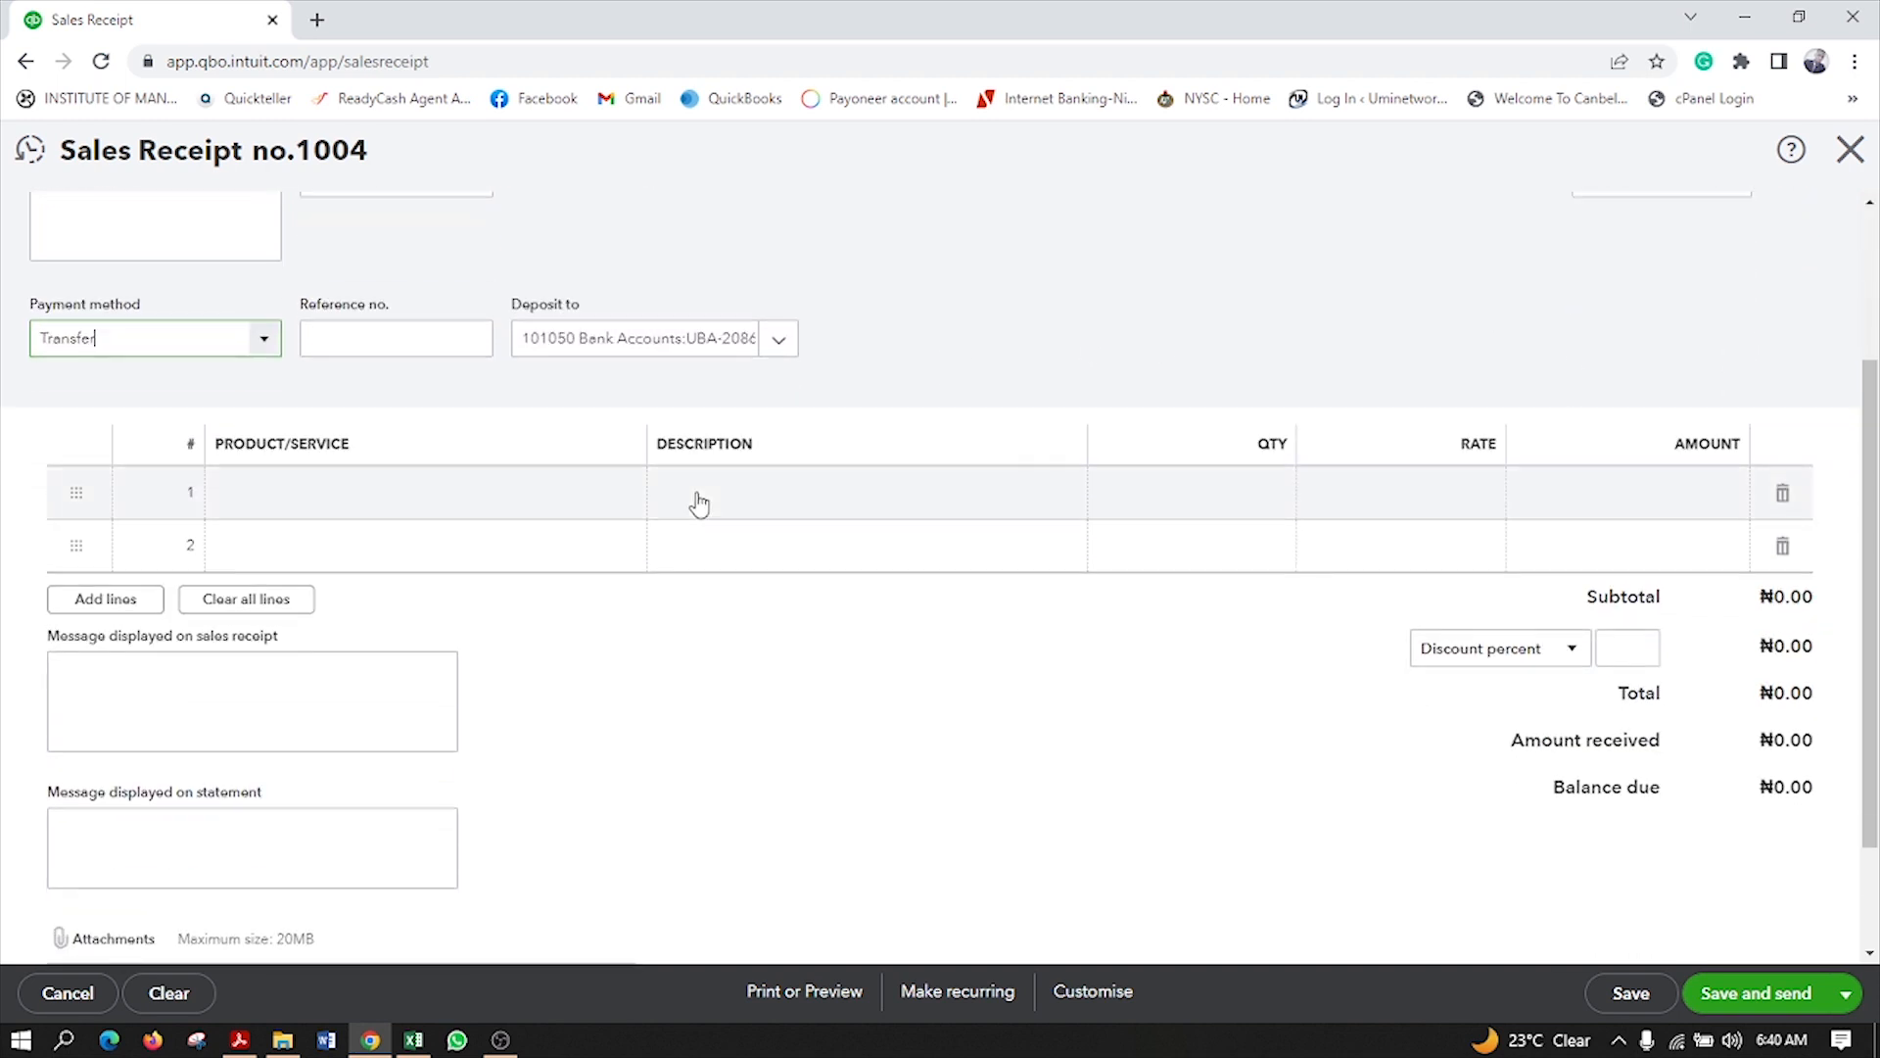
pyautogui.click(546, 504)
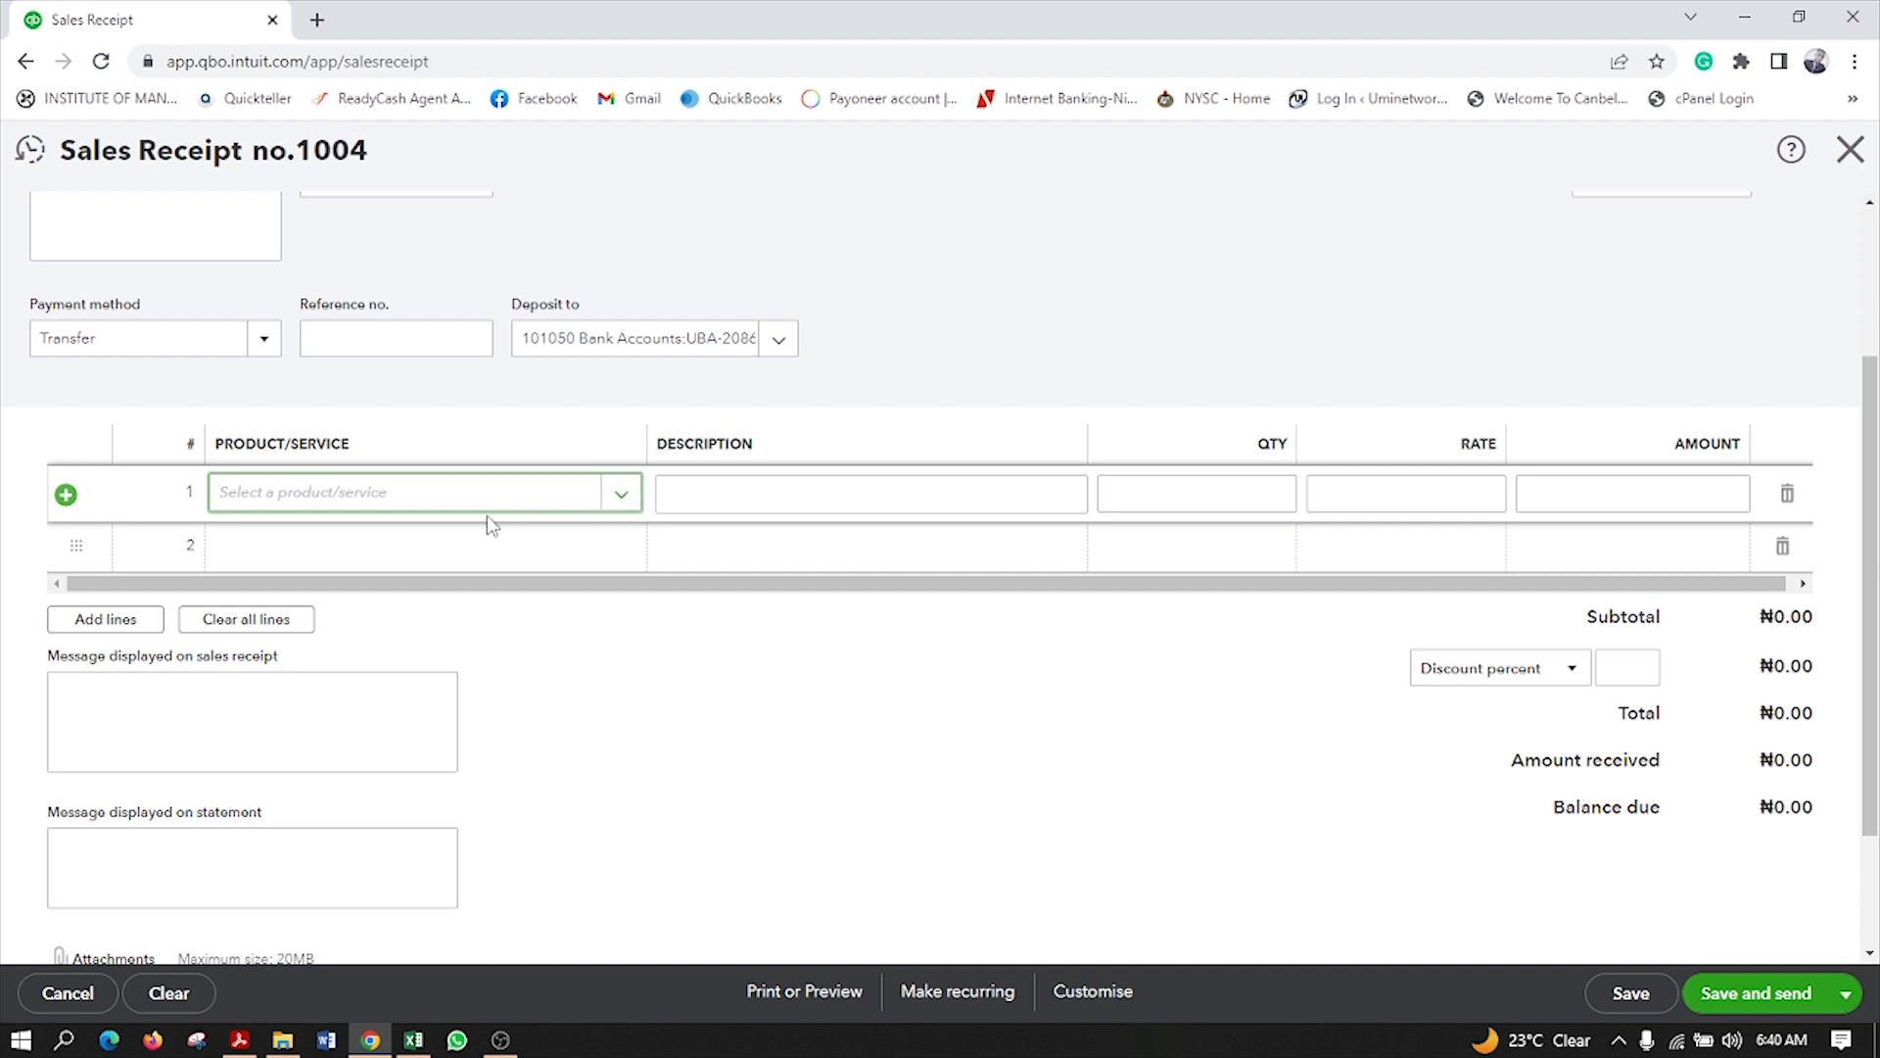
pyautogui.click(619, 499)
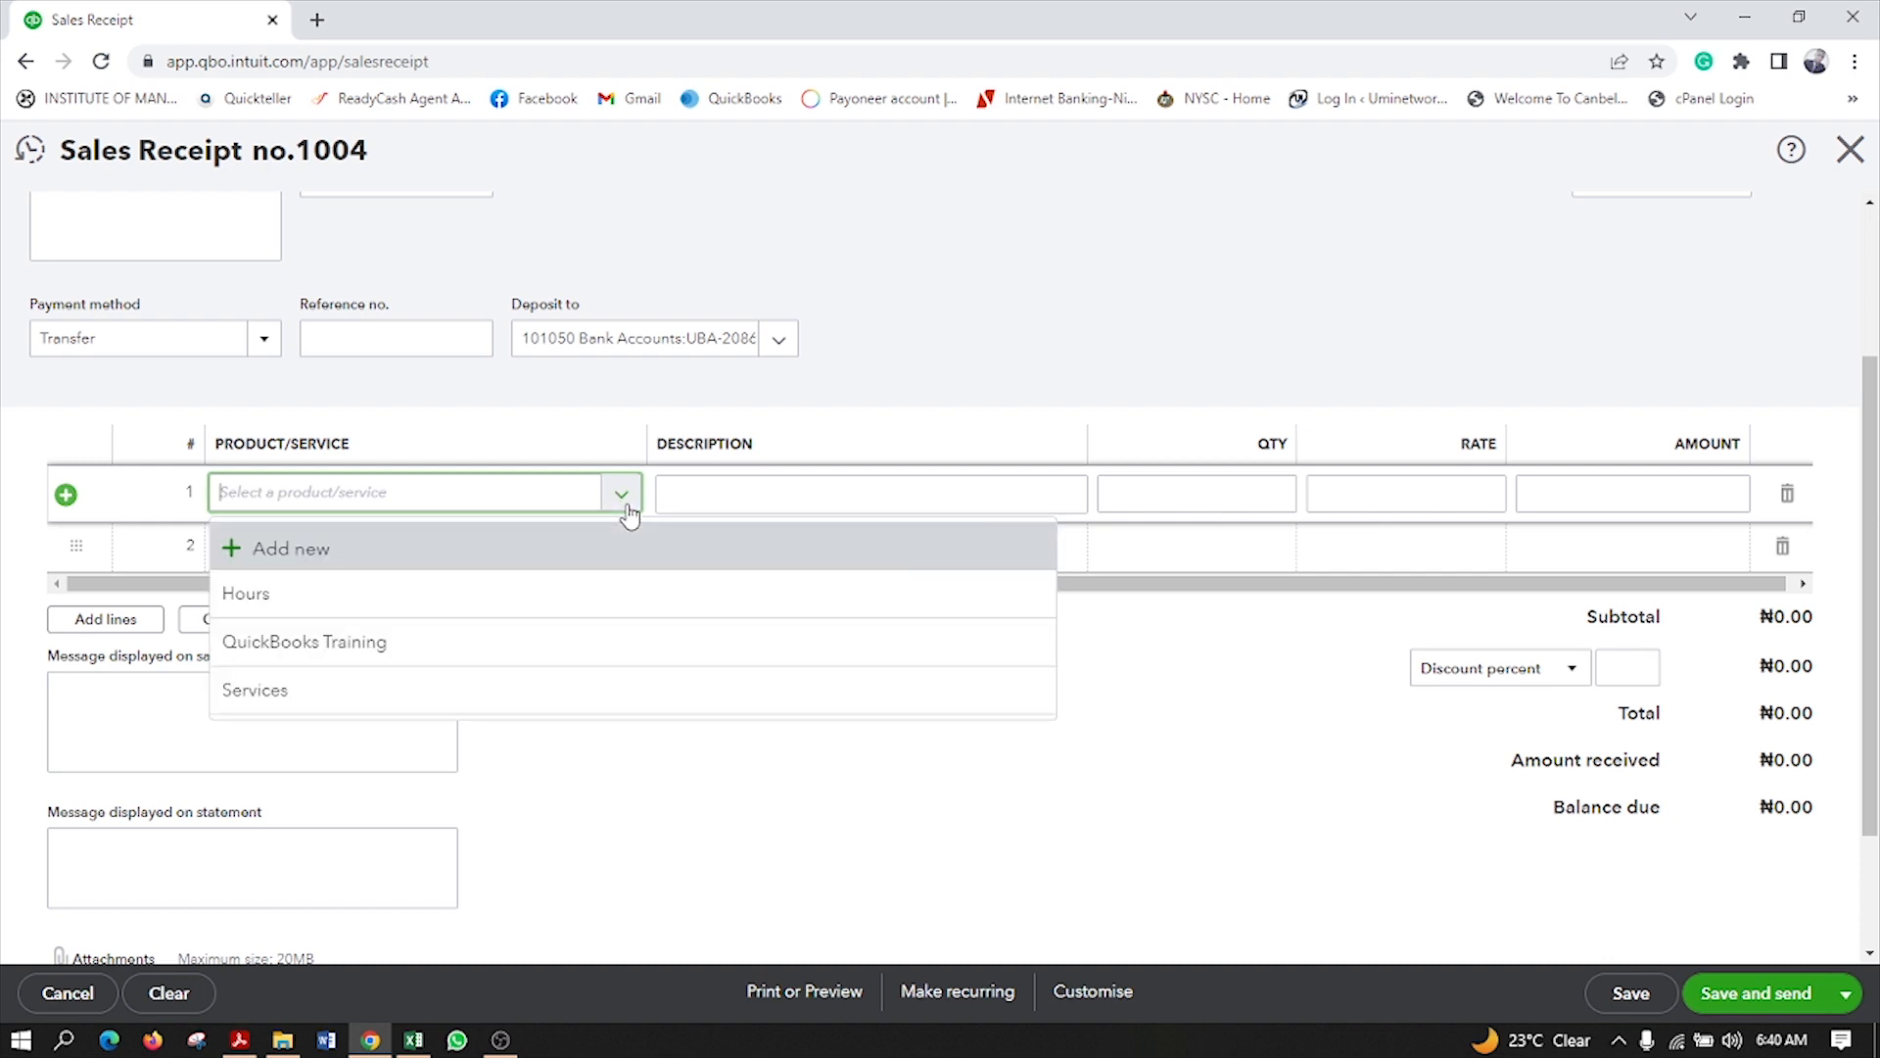
pyautogui.click(357, 654)
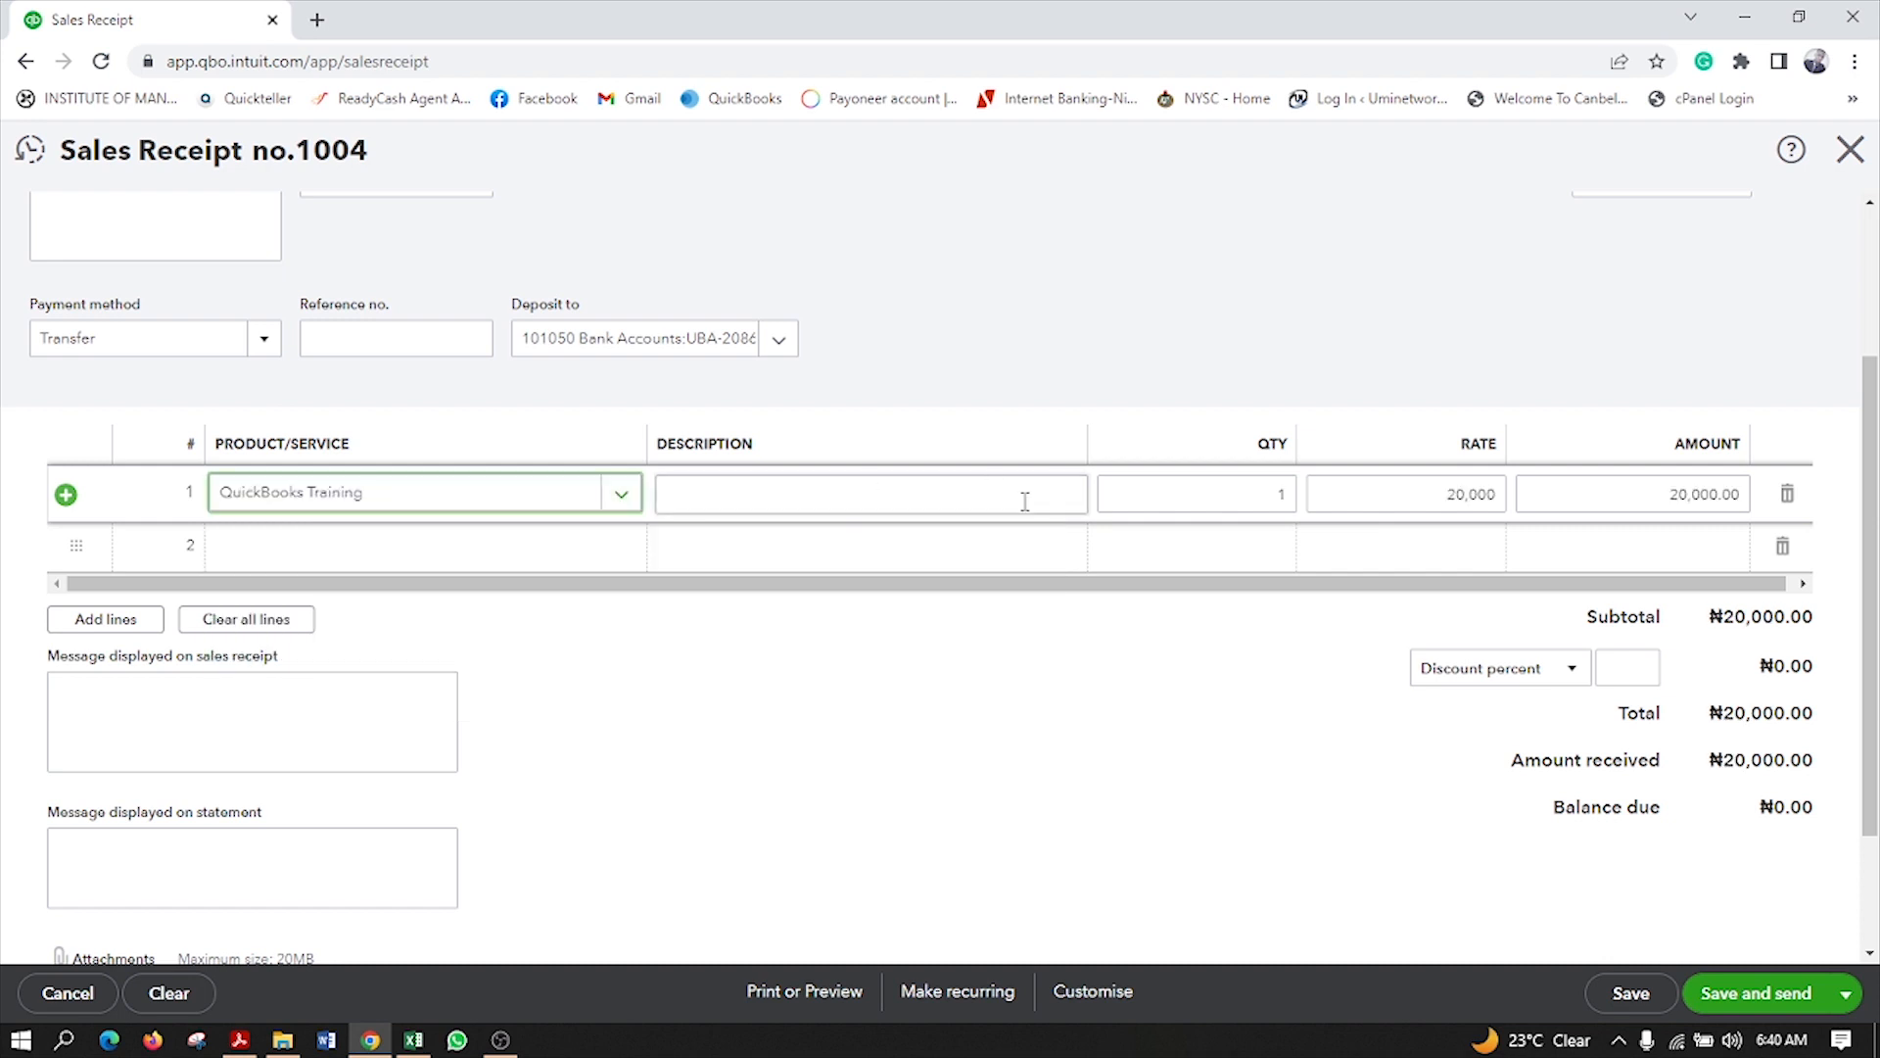
pyautogui.click(964, 503)
pyautogui.write('QuickBooks Training')
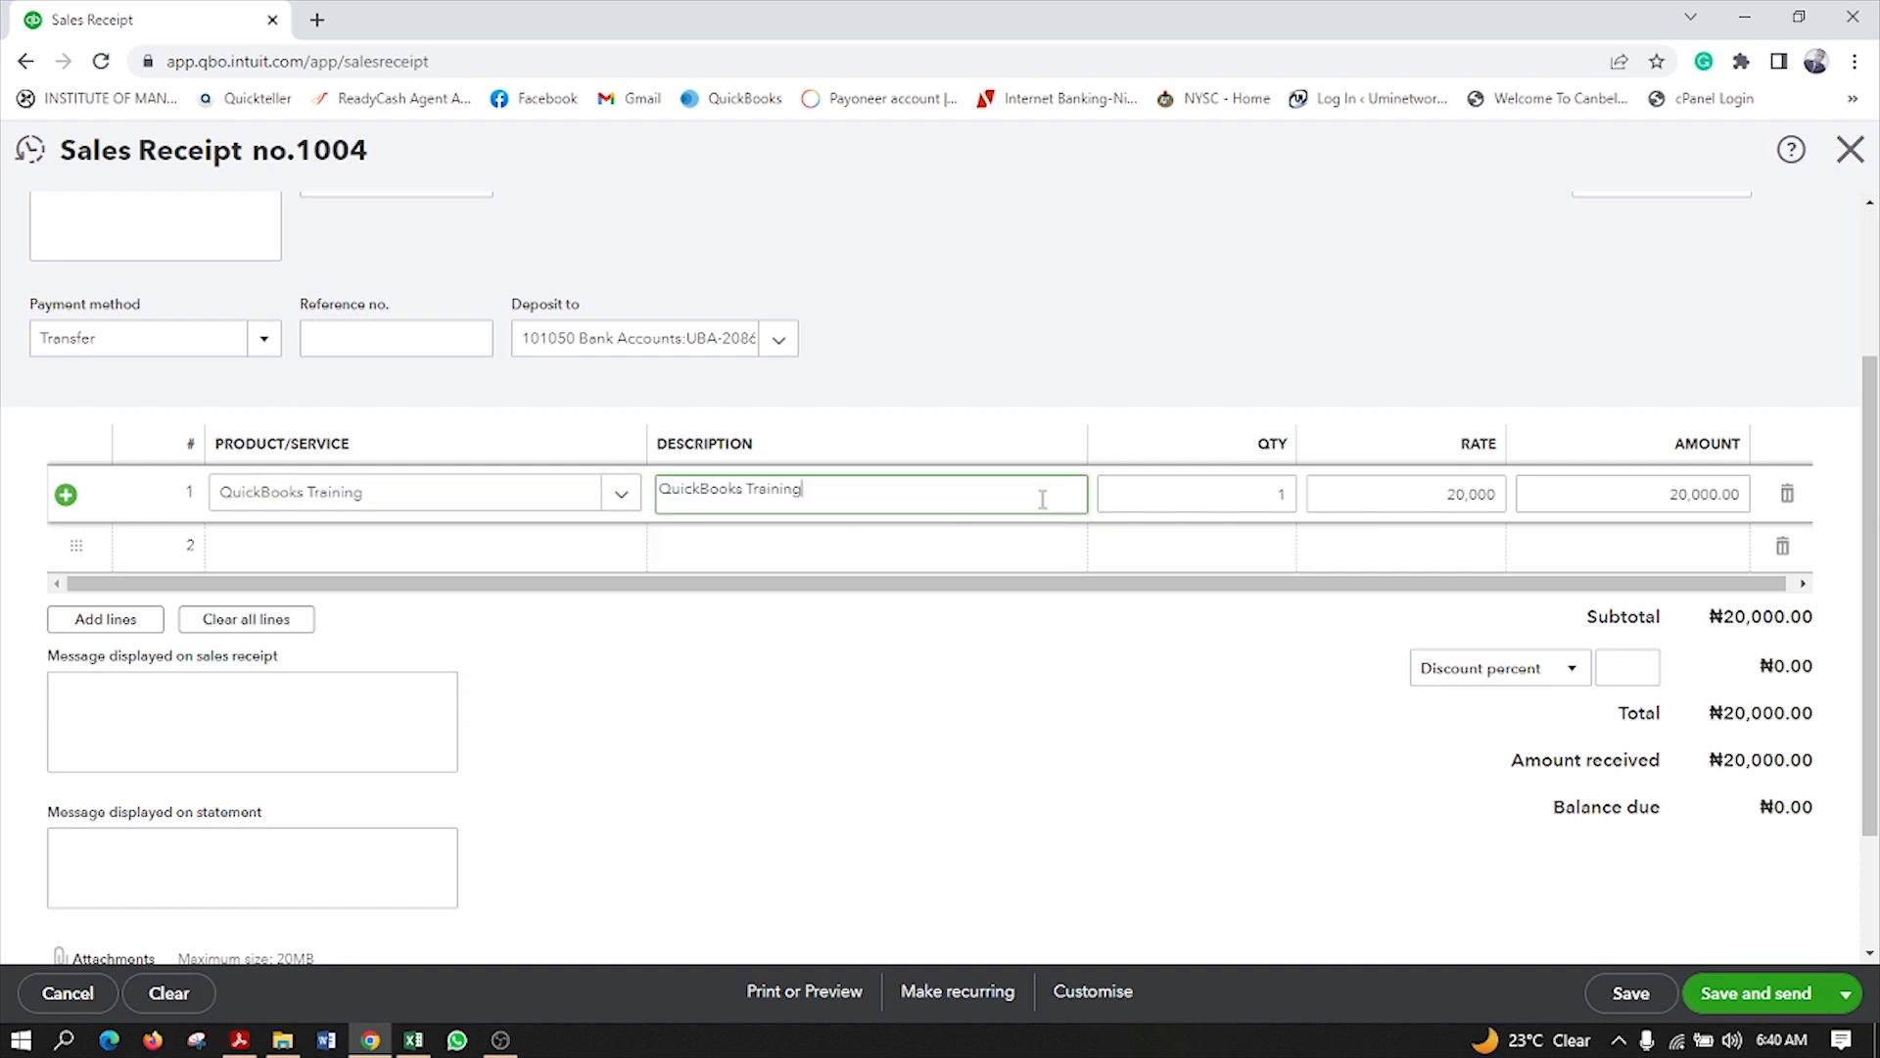
pyautogui.click(1244, 497)
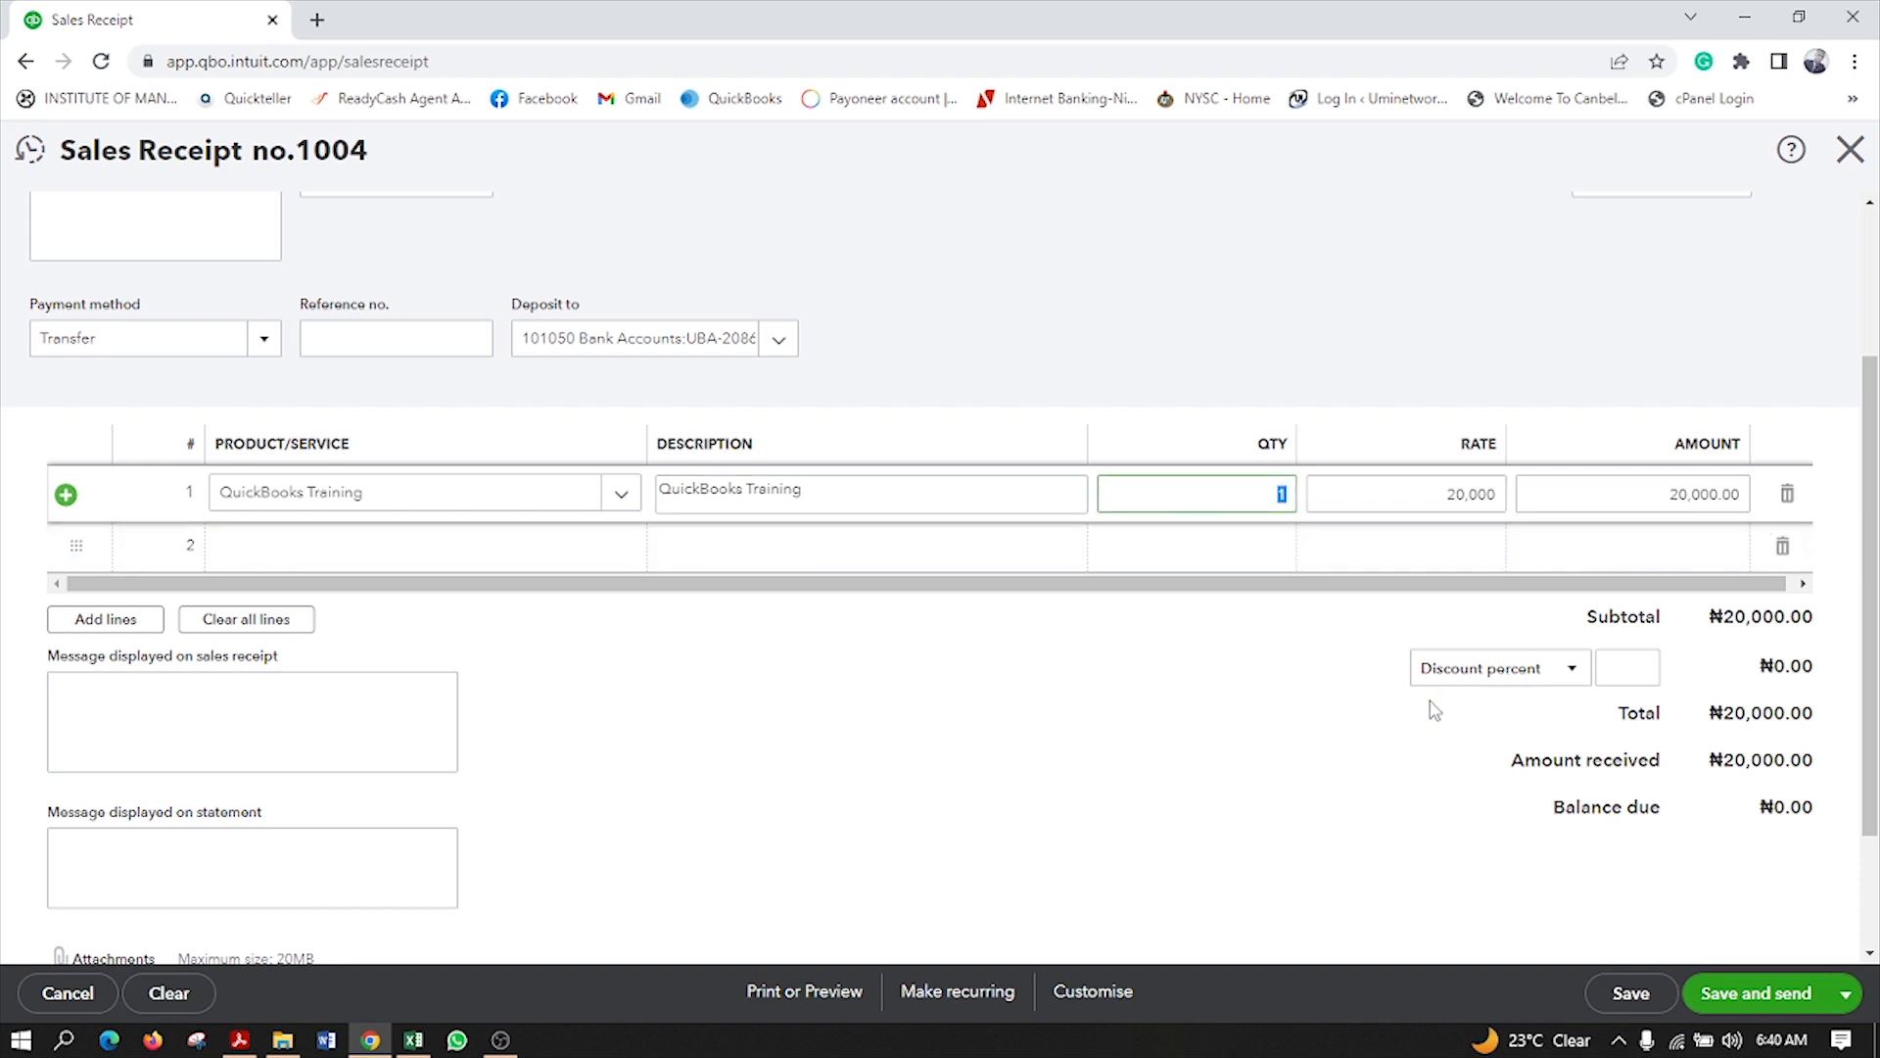
# Step: Keep the discount type as a percentage and apply a 5 percent discount to the sales receipt
pyautogui.click(1573, 674)
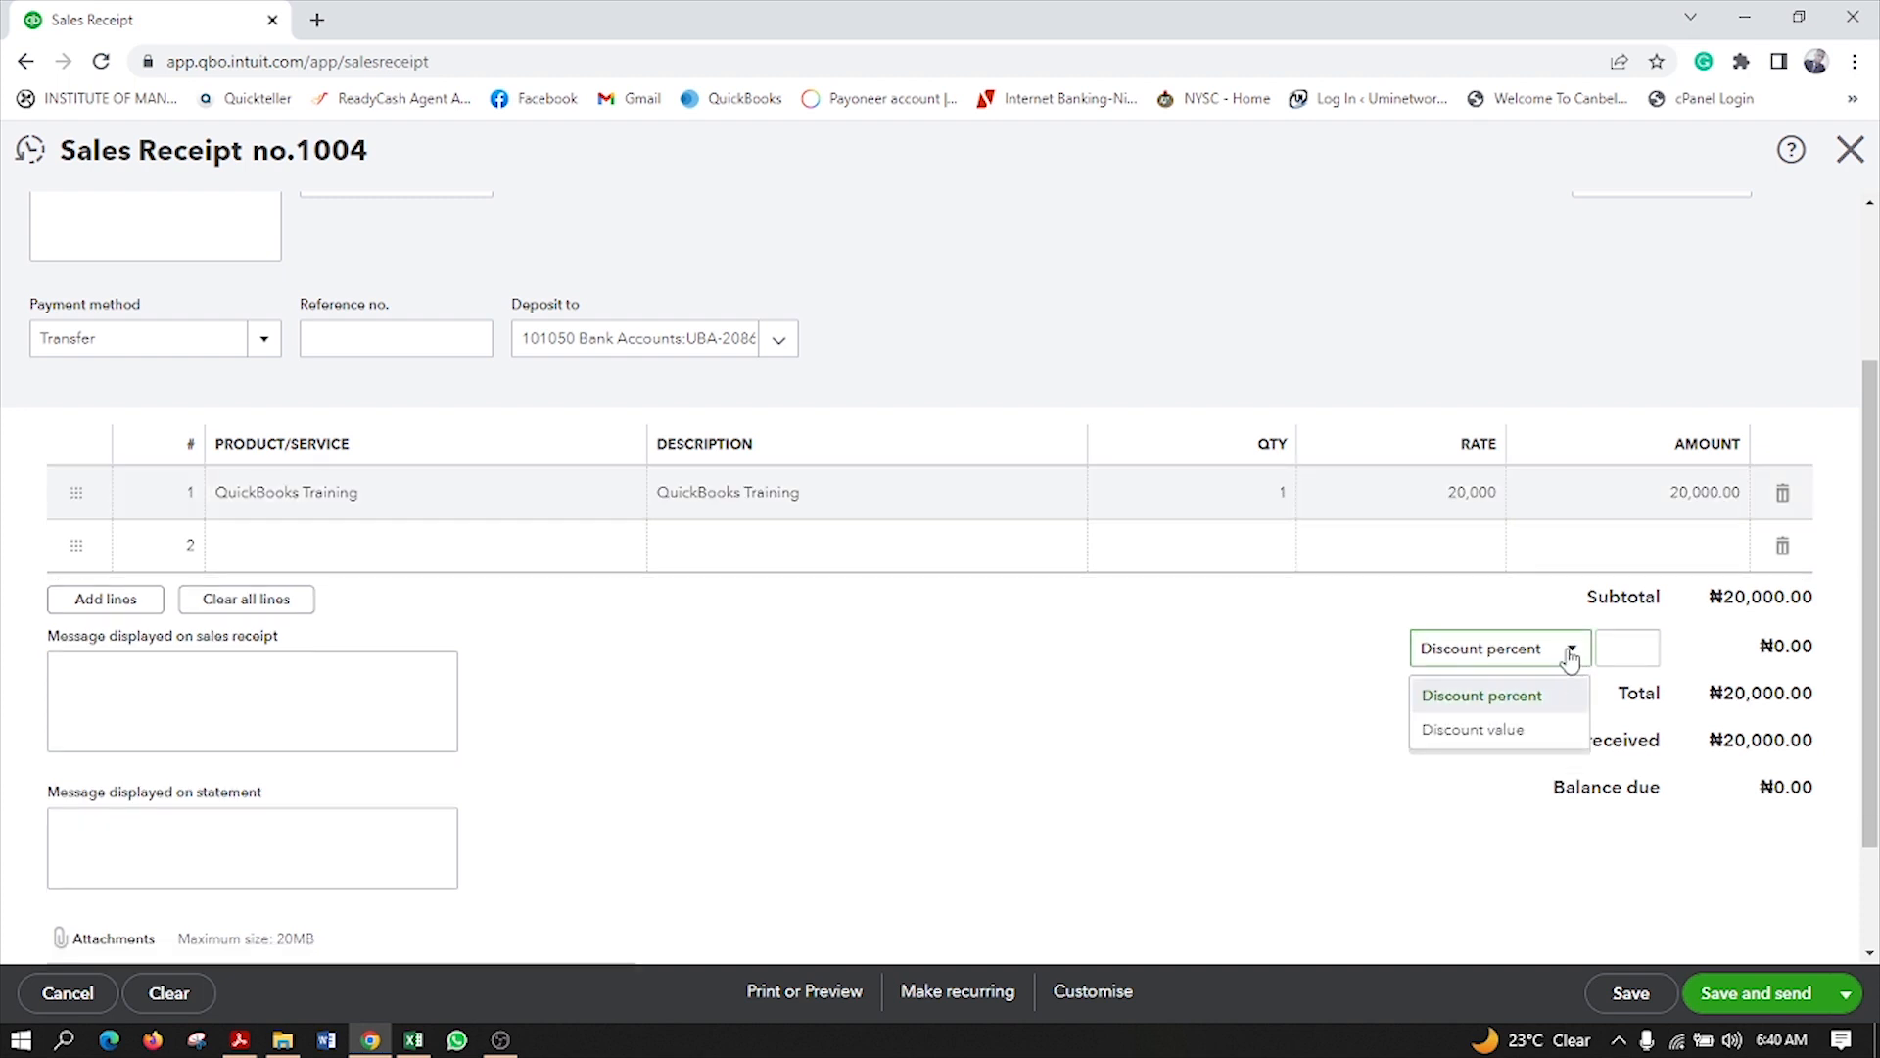
pyautogui.click(1571, 656)
pyautogui.click(1612, 641)
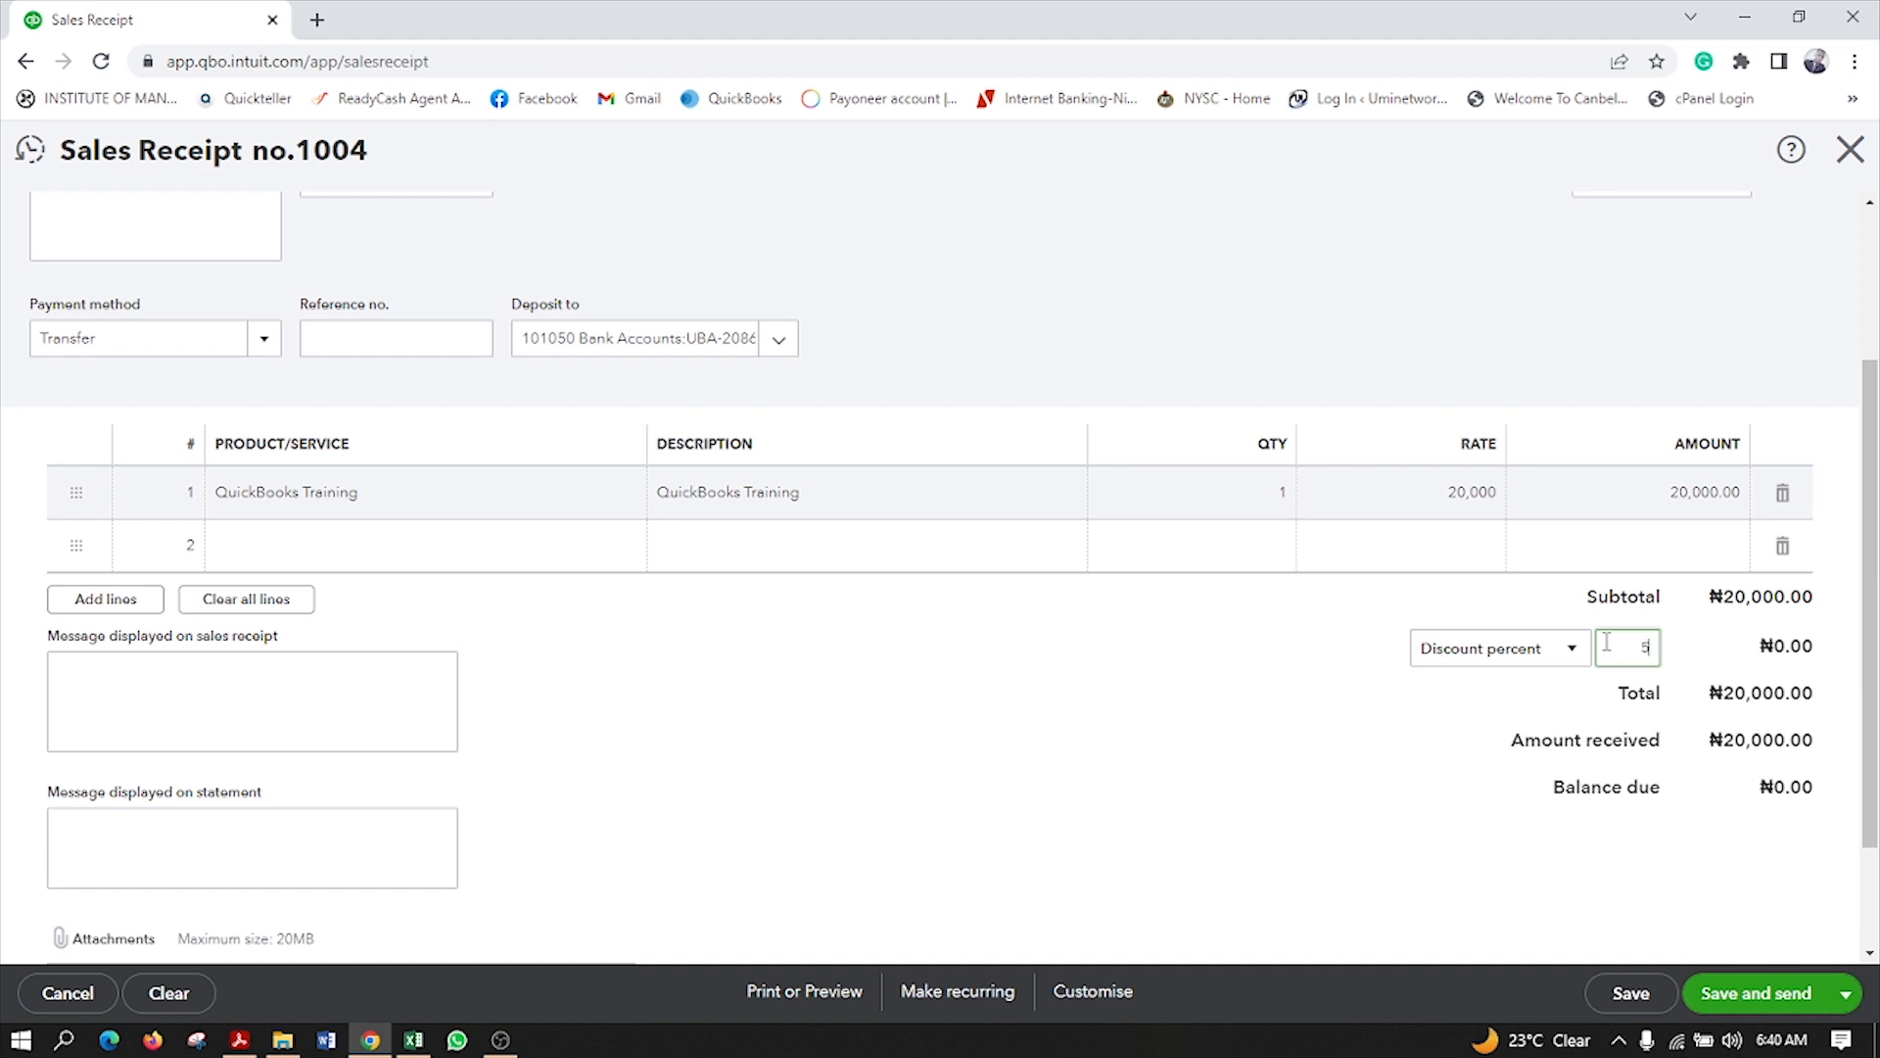
pyautogui.write('5')
pyautogui.click(1203, 743)
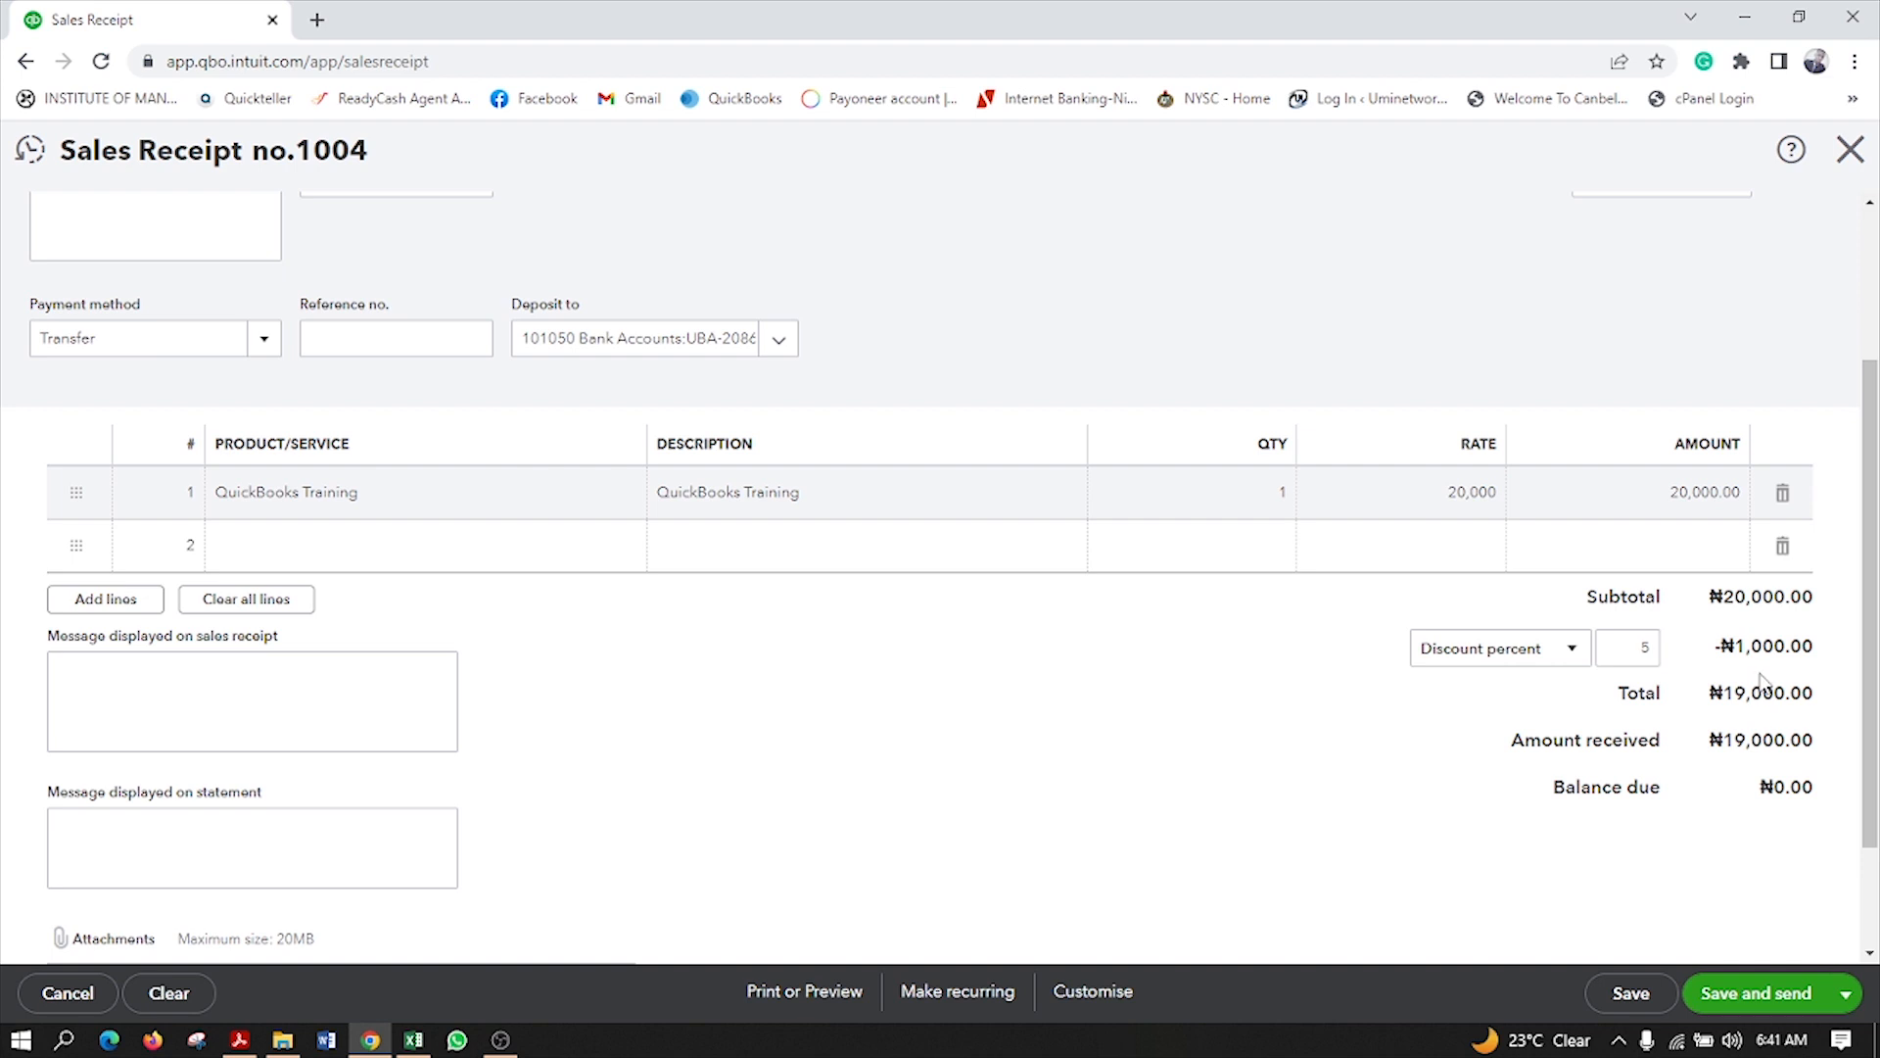
# Step: Leave the sales receipt's message blank, review the receipt's details, and save and close it
pyautogui.scroll(-2, 520, 810)
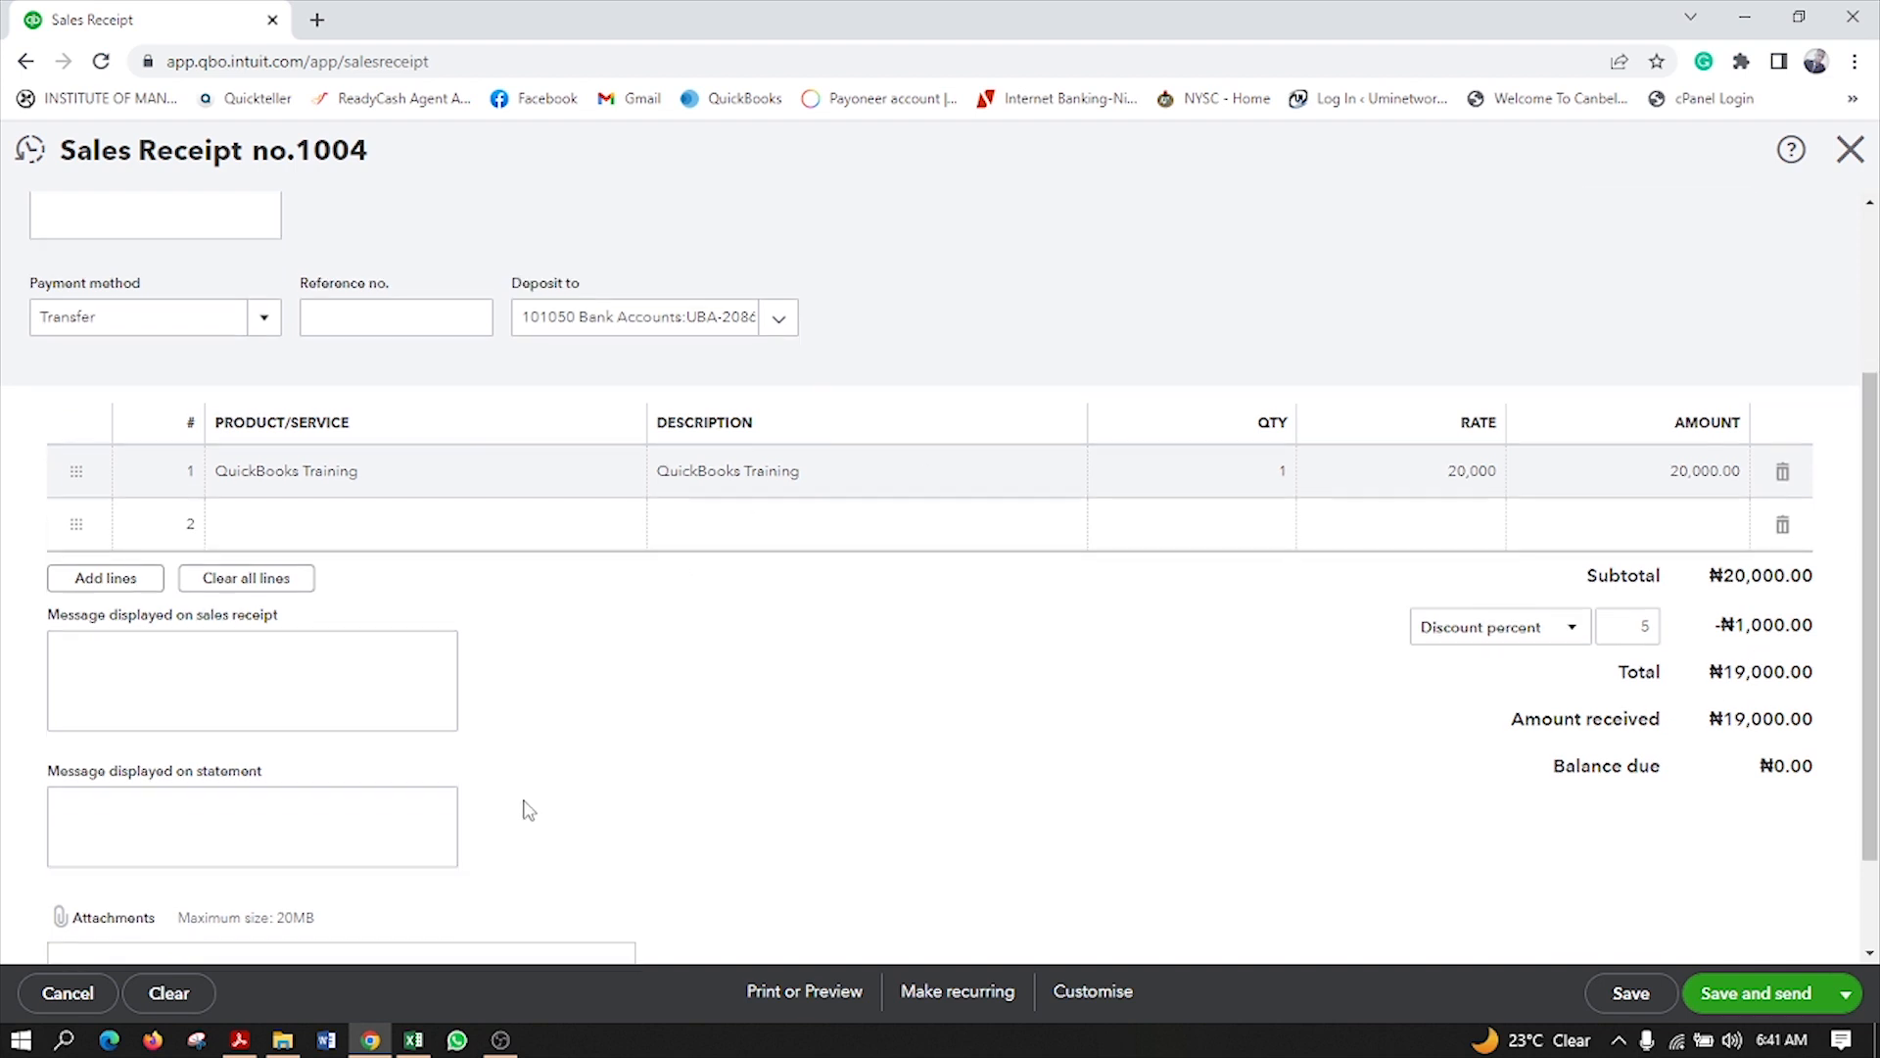
pyautogui.click(313, 553)
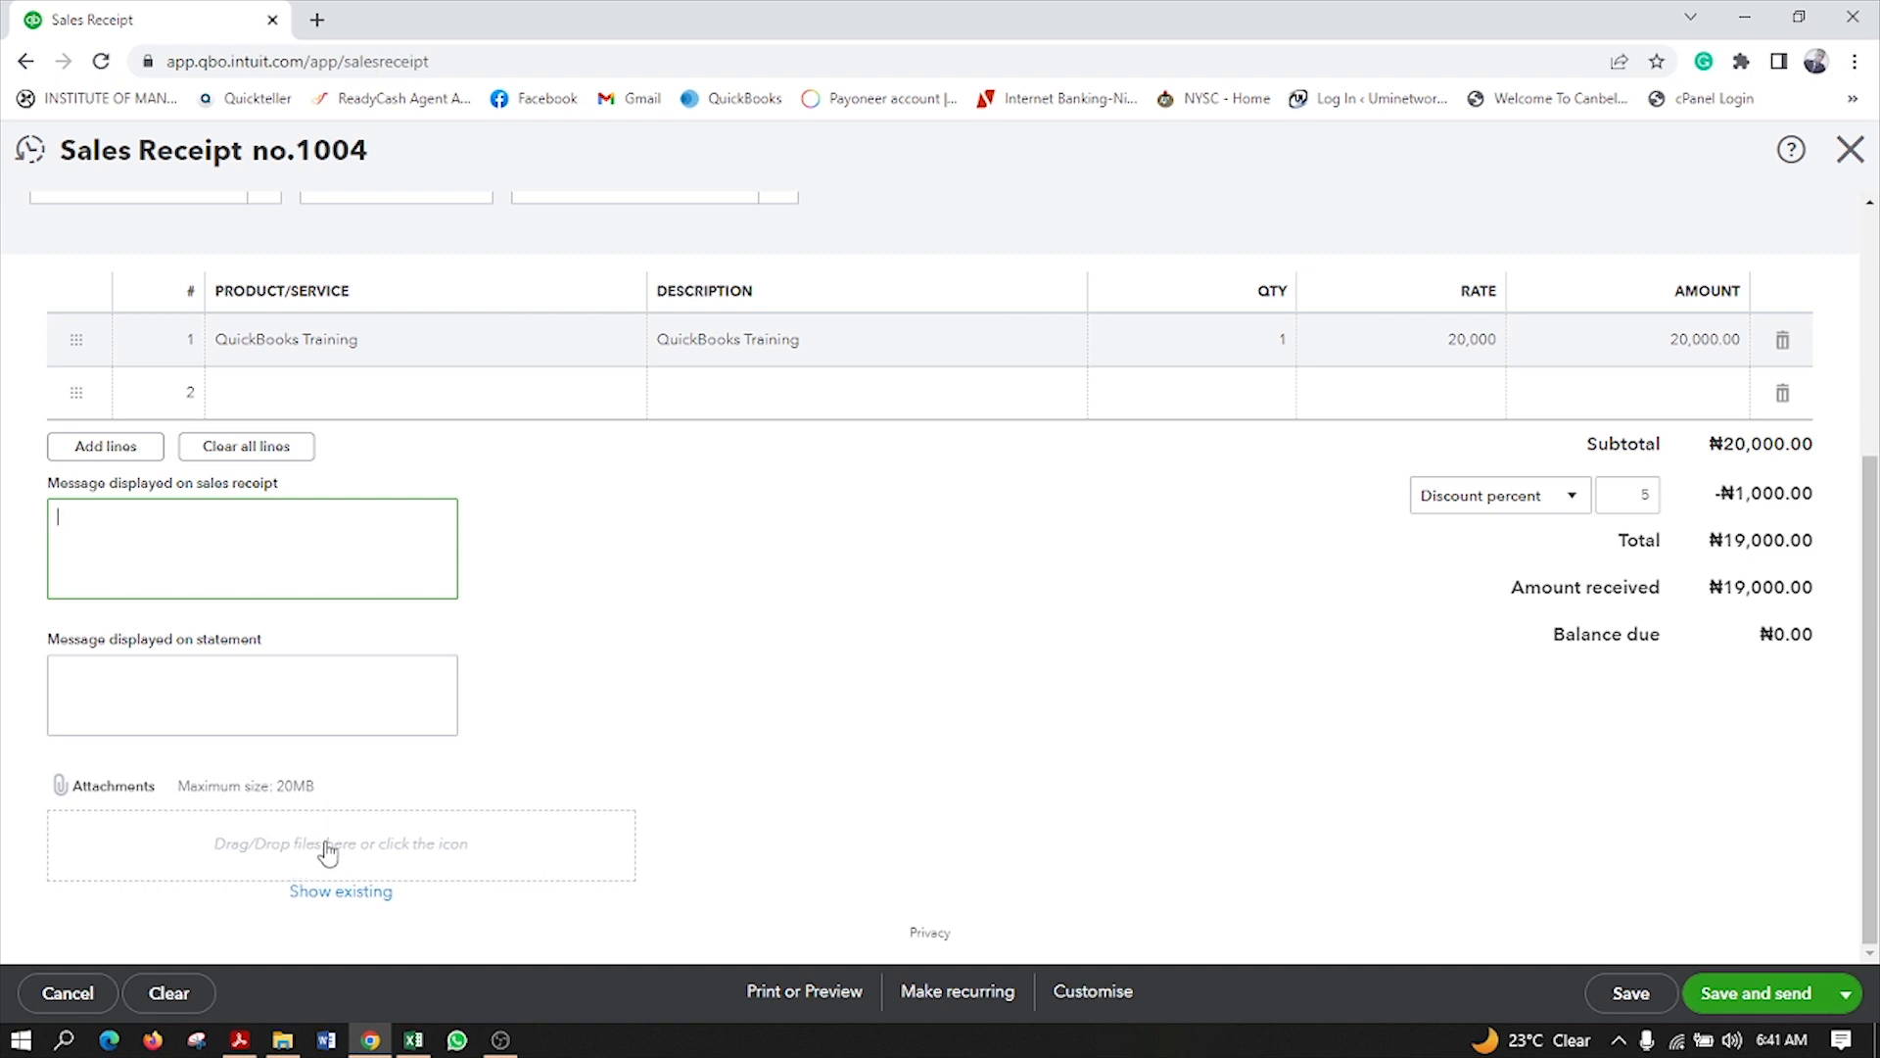
pyautogui.scroll(4, 803, 725)
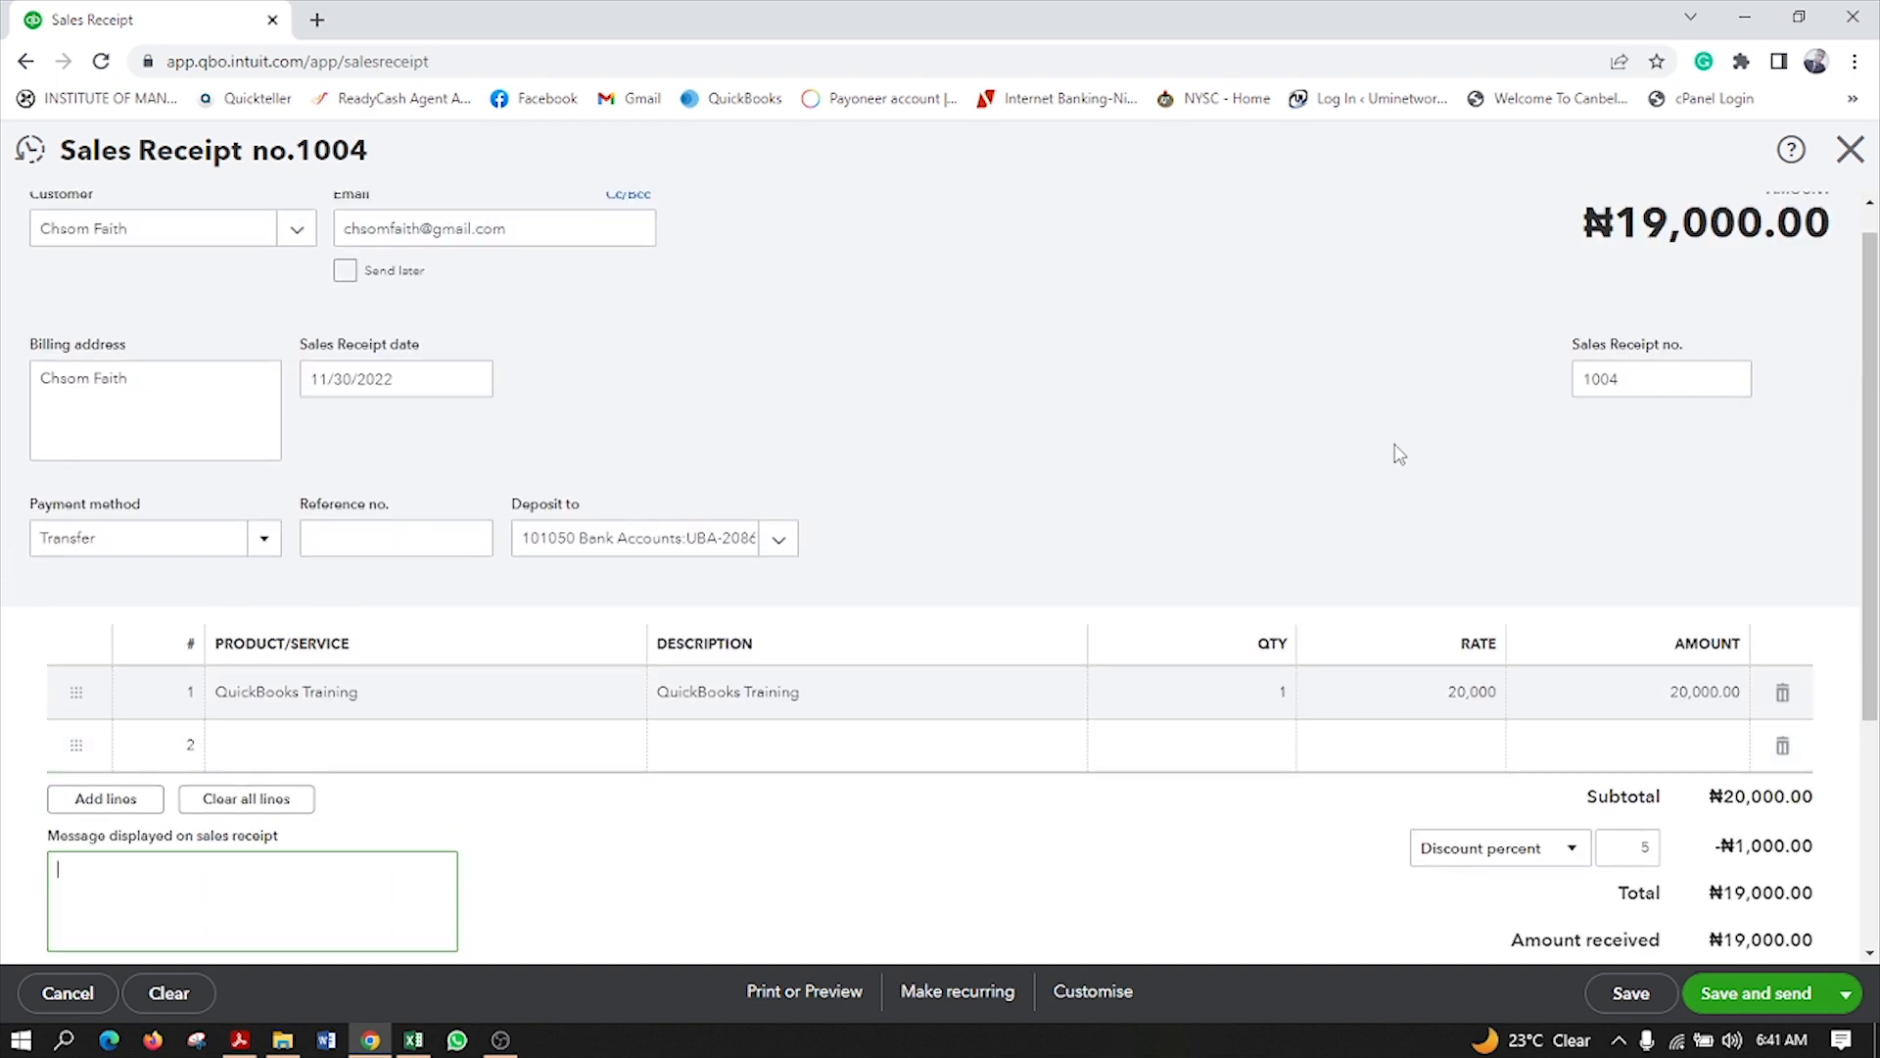
pyautogui.scroll(-3, 995, 408)
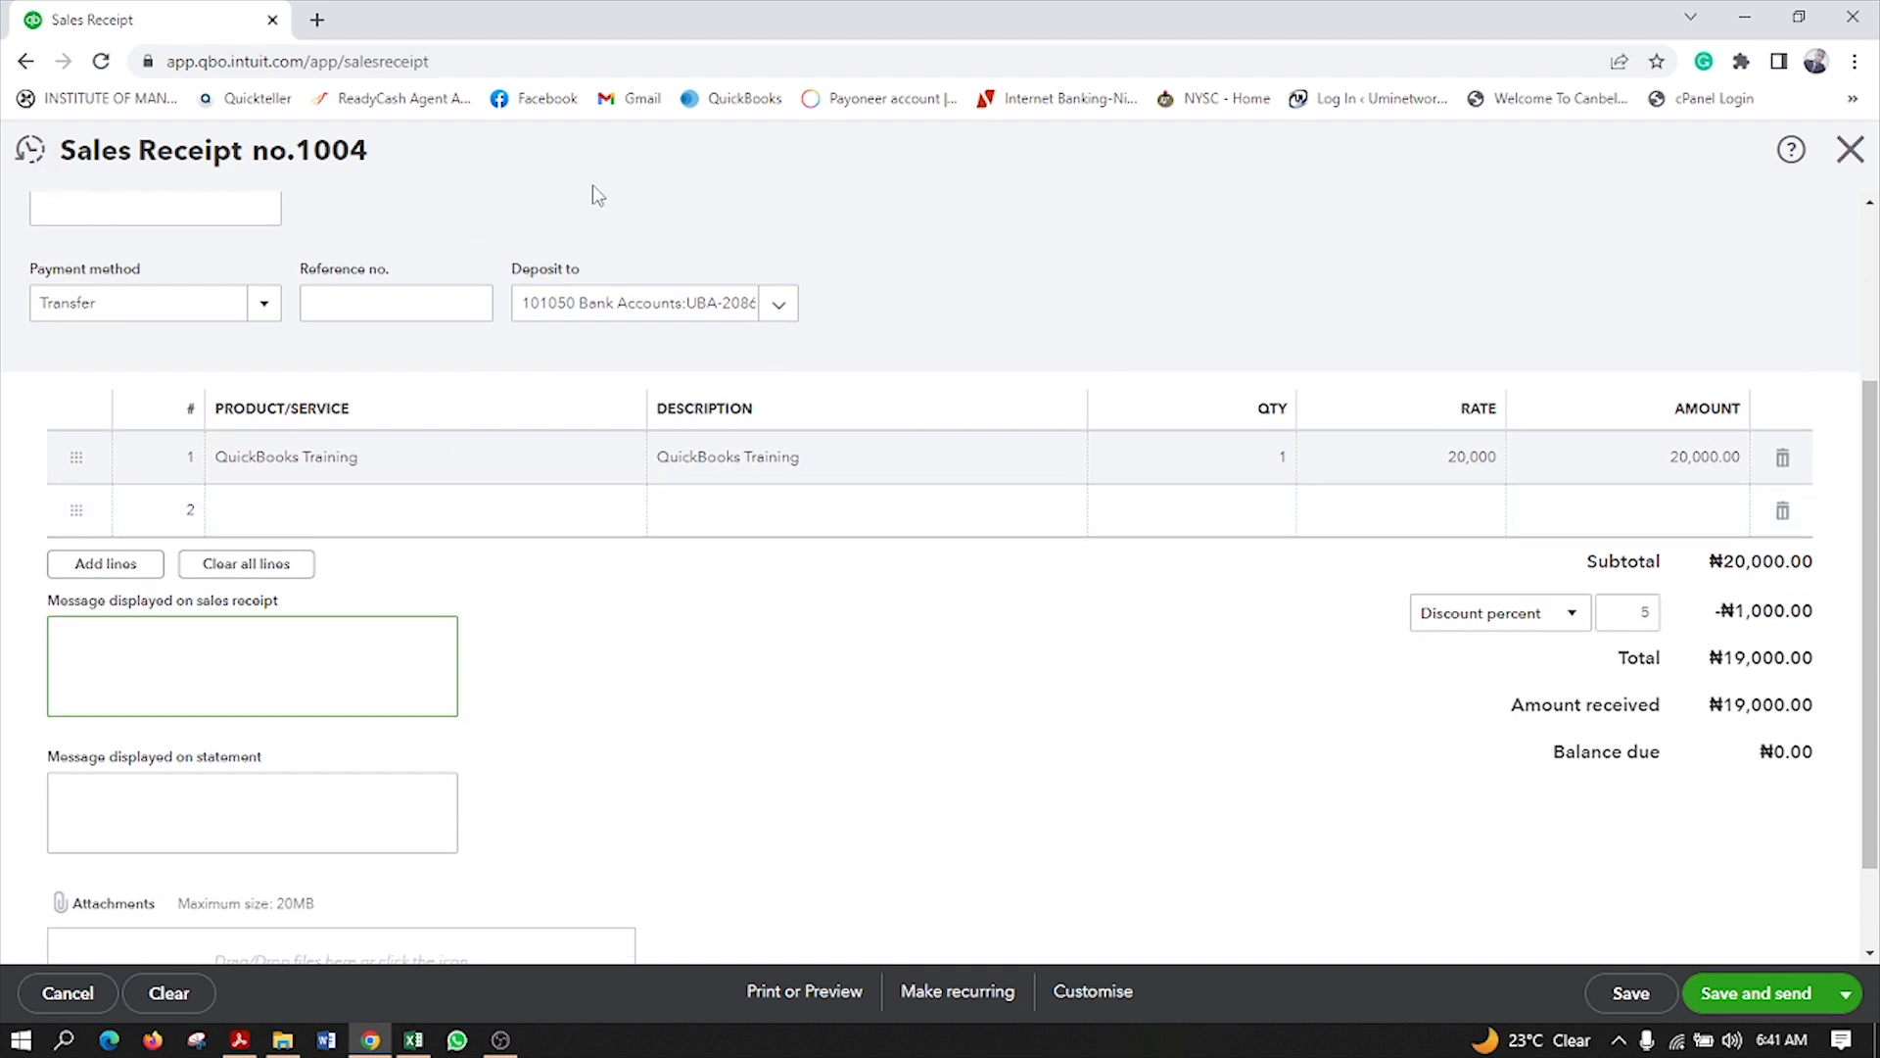
pyautogui.scroll(3, 1024, 587)
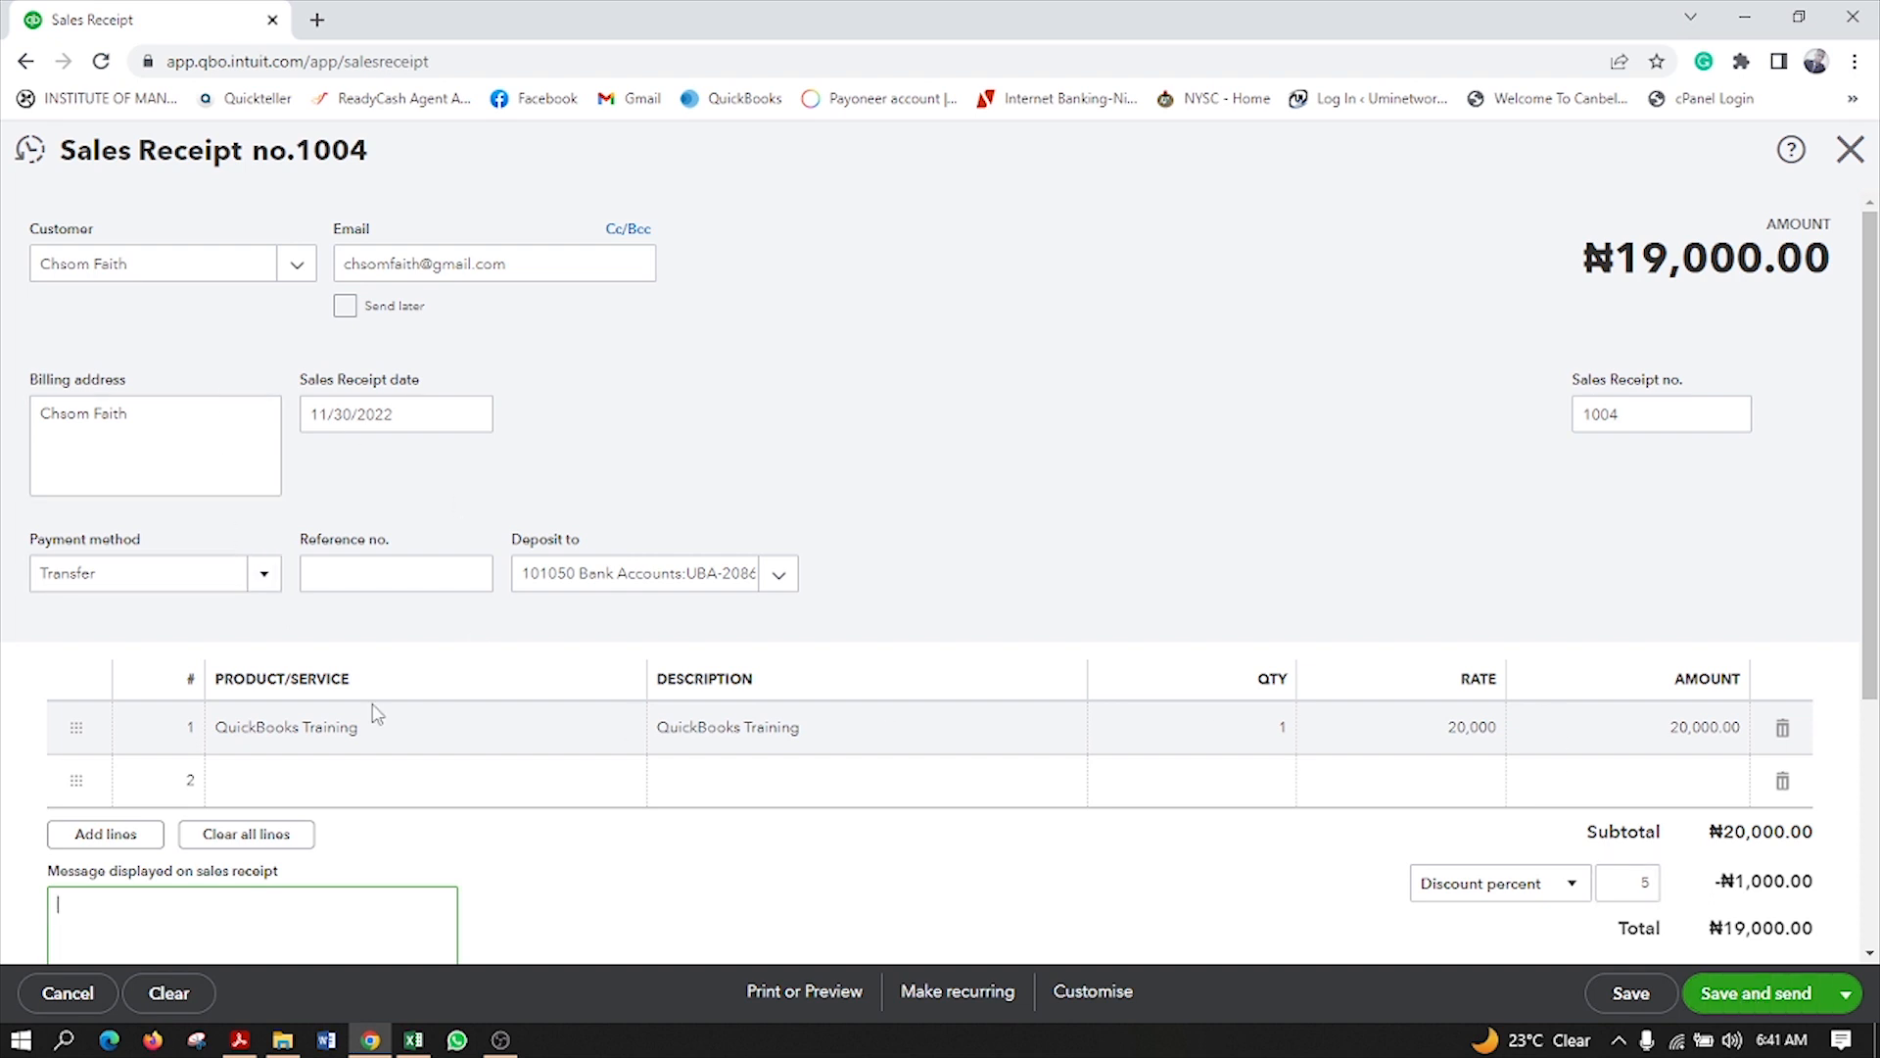
pyautogui.click(1846, 993)
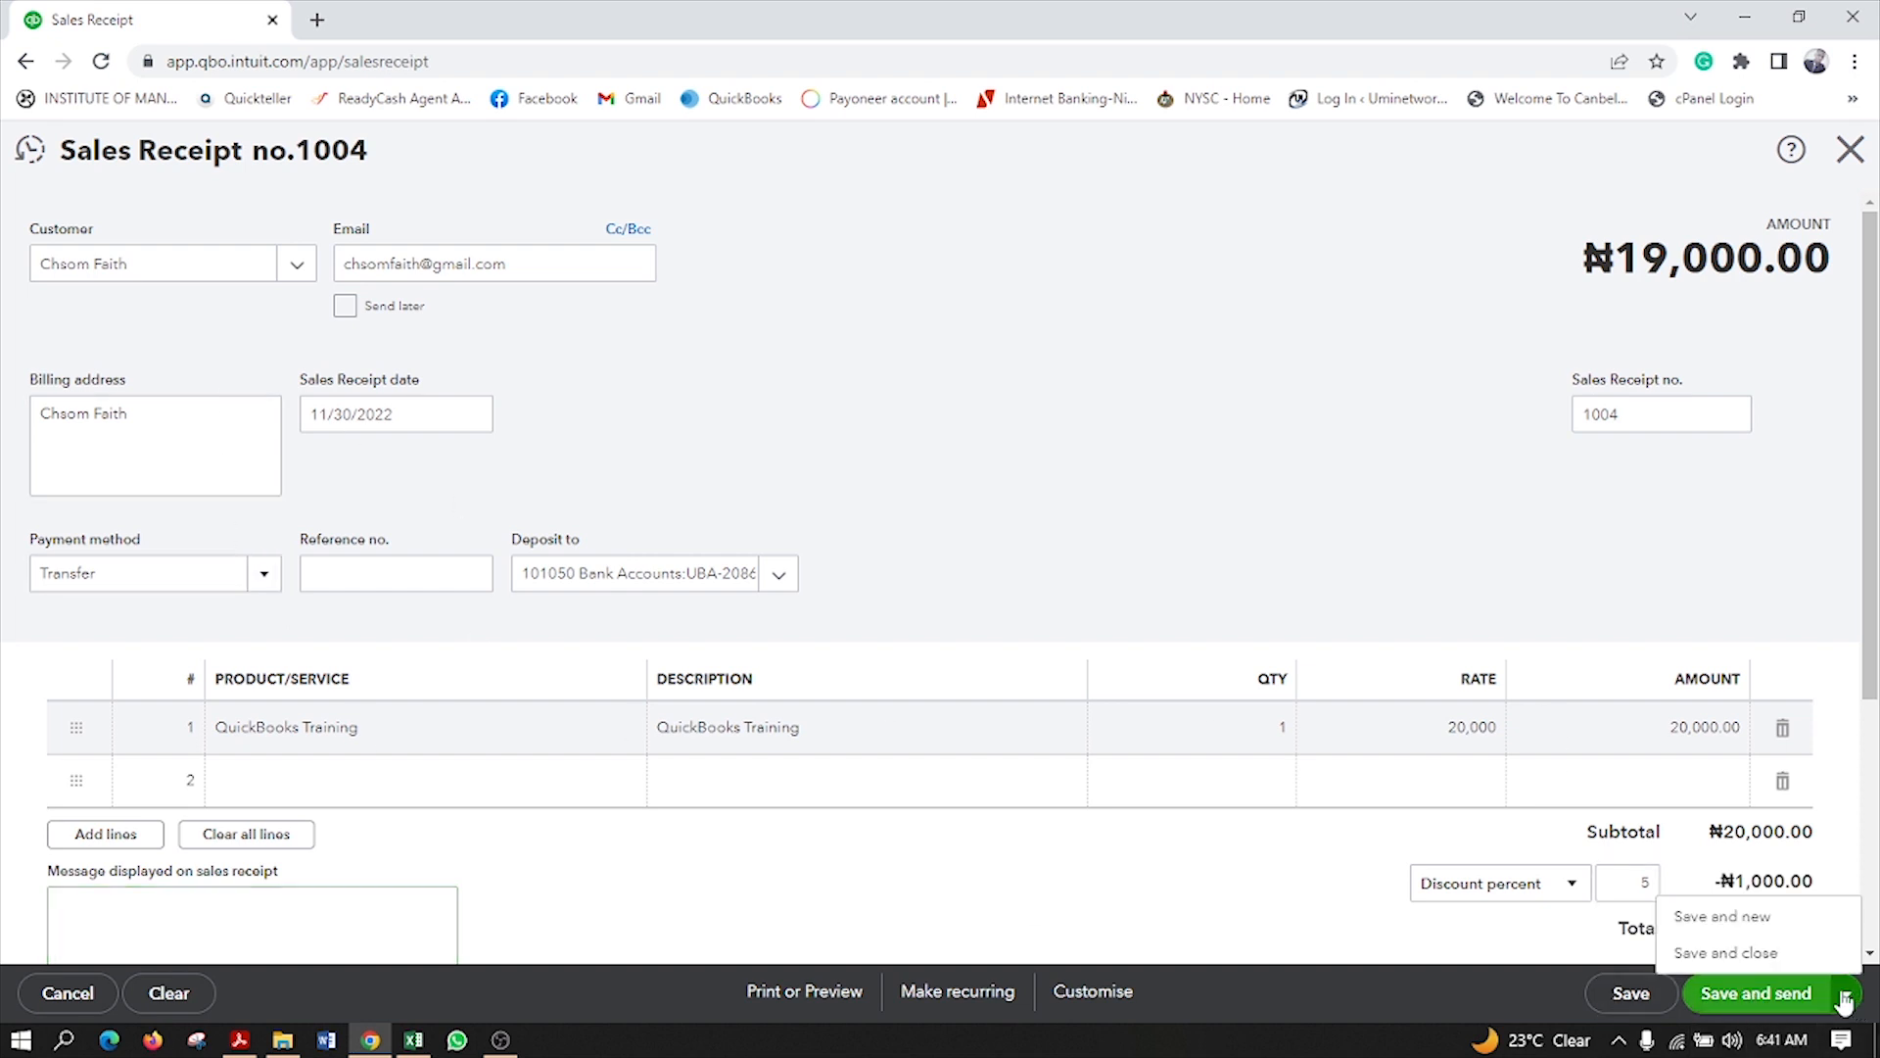
pyautogui.click(1728, 953)
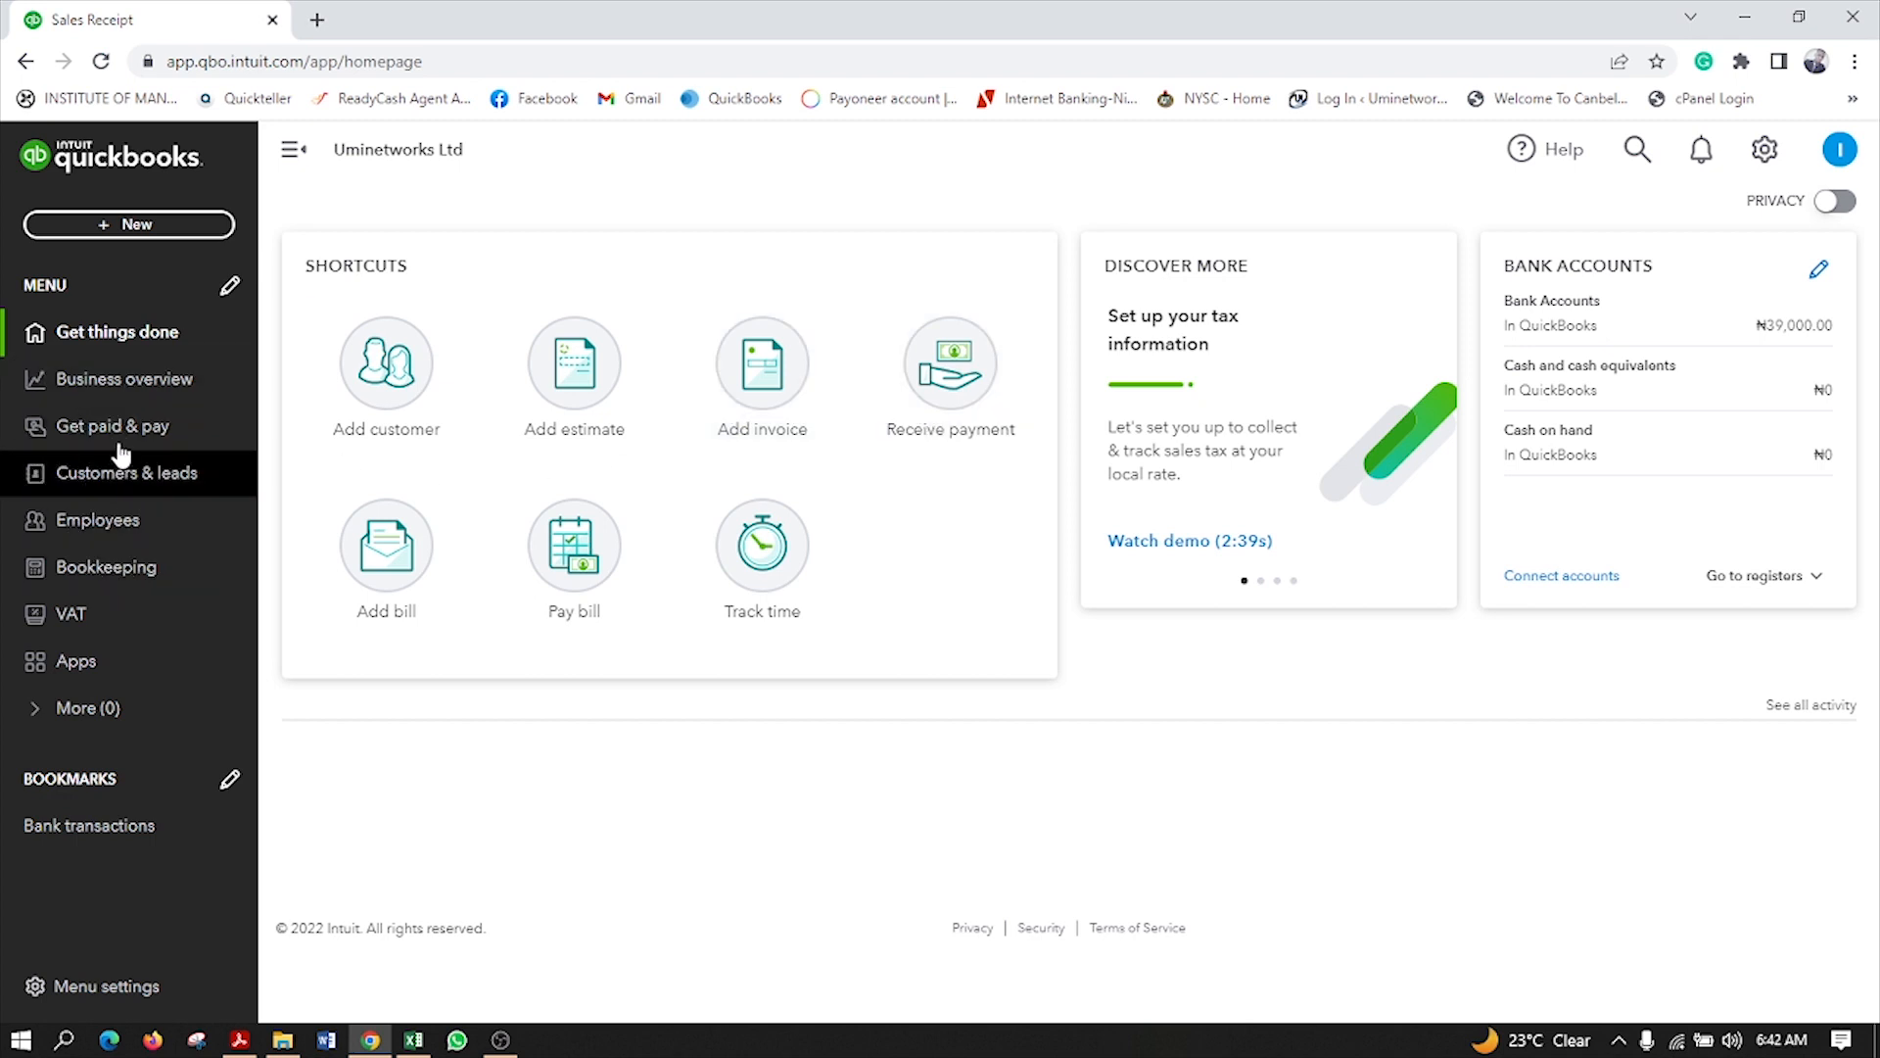
# Step: Dismiss the first-customer tip in the customer list and start receiving the last listed customer's payment with Cheque as the method
pyautogui.click(135, 494)
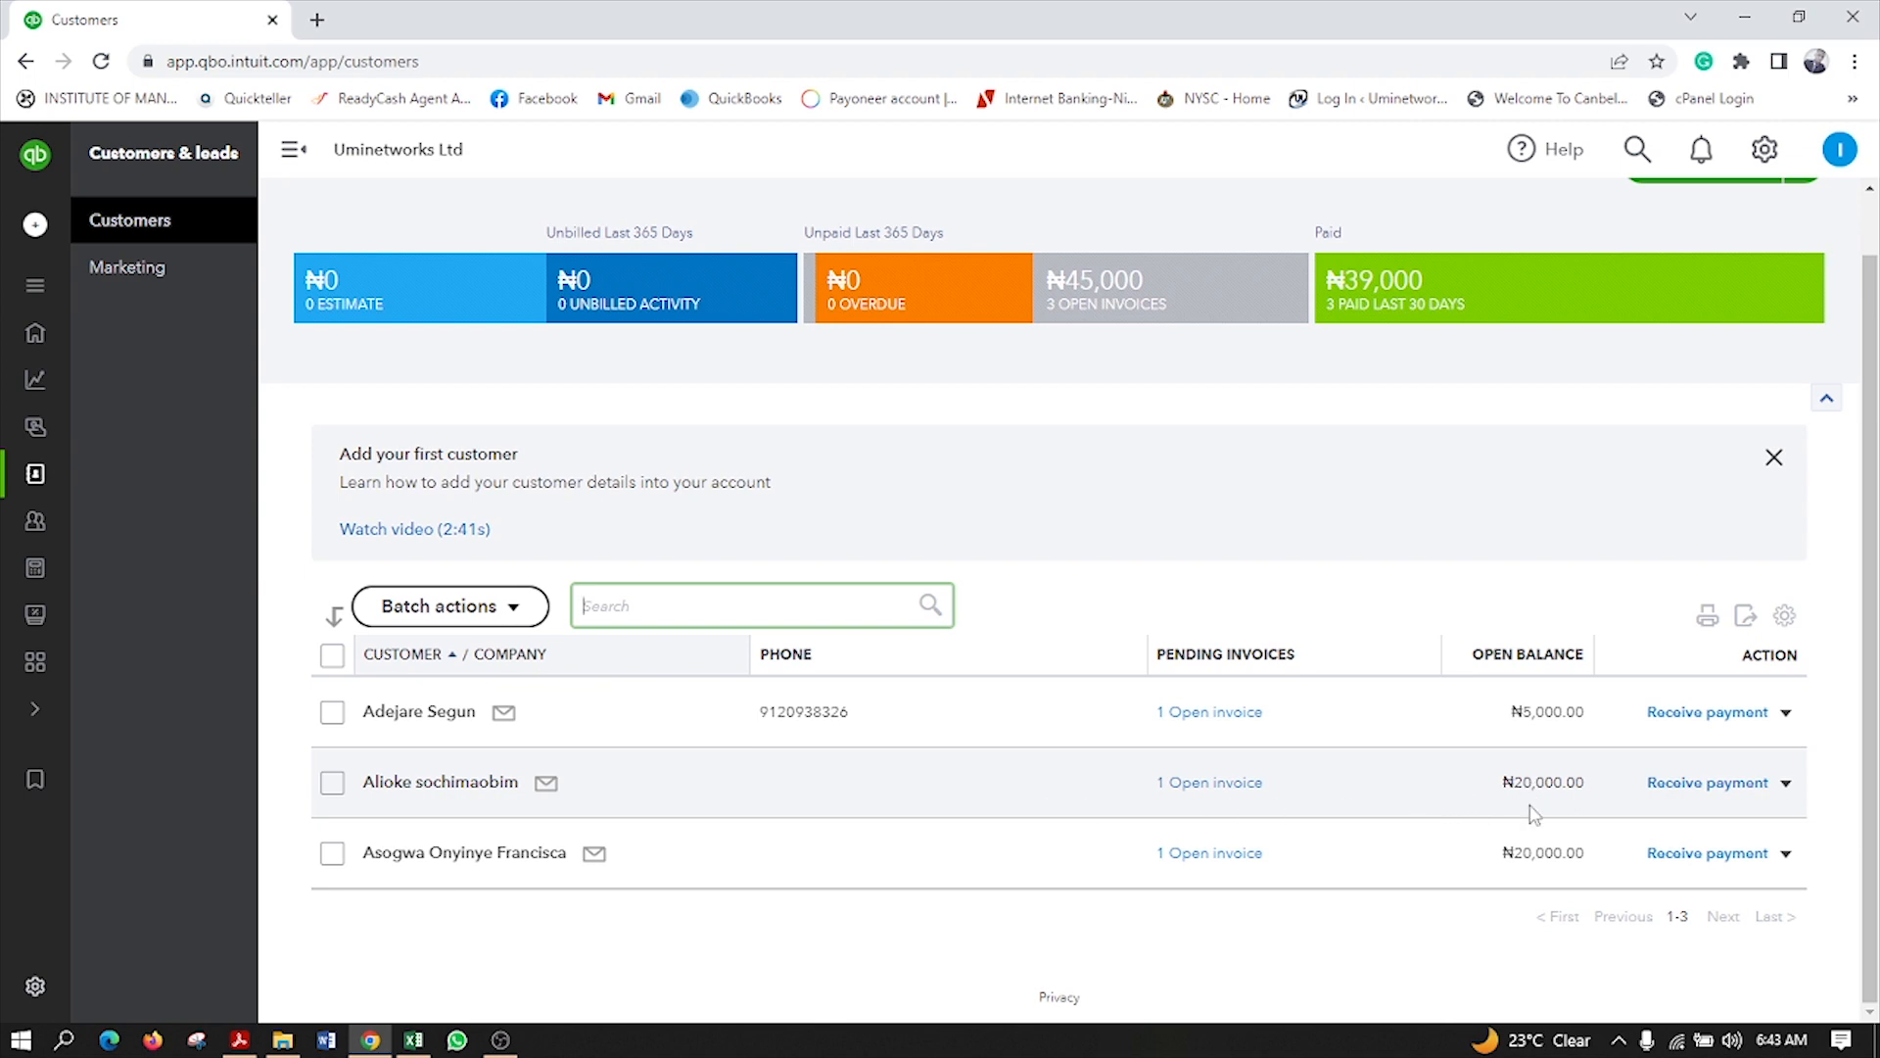
pyautogui.click(1774, 456)
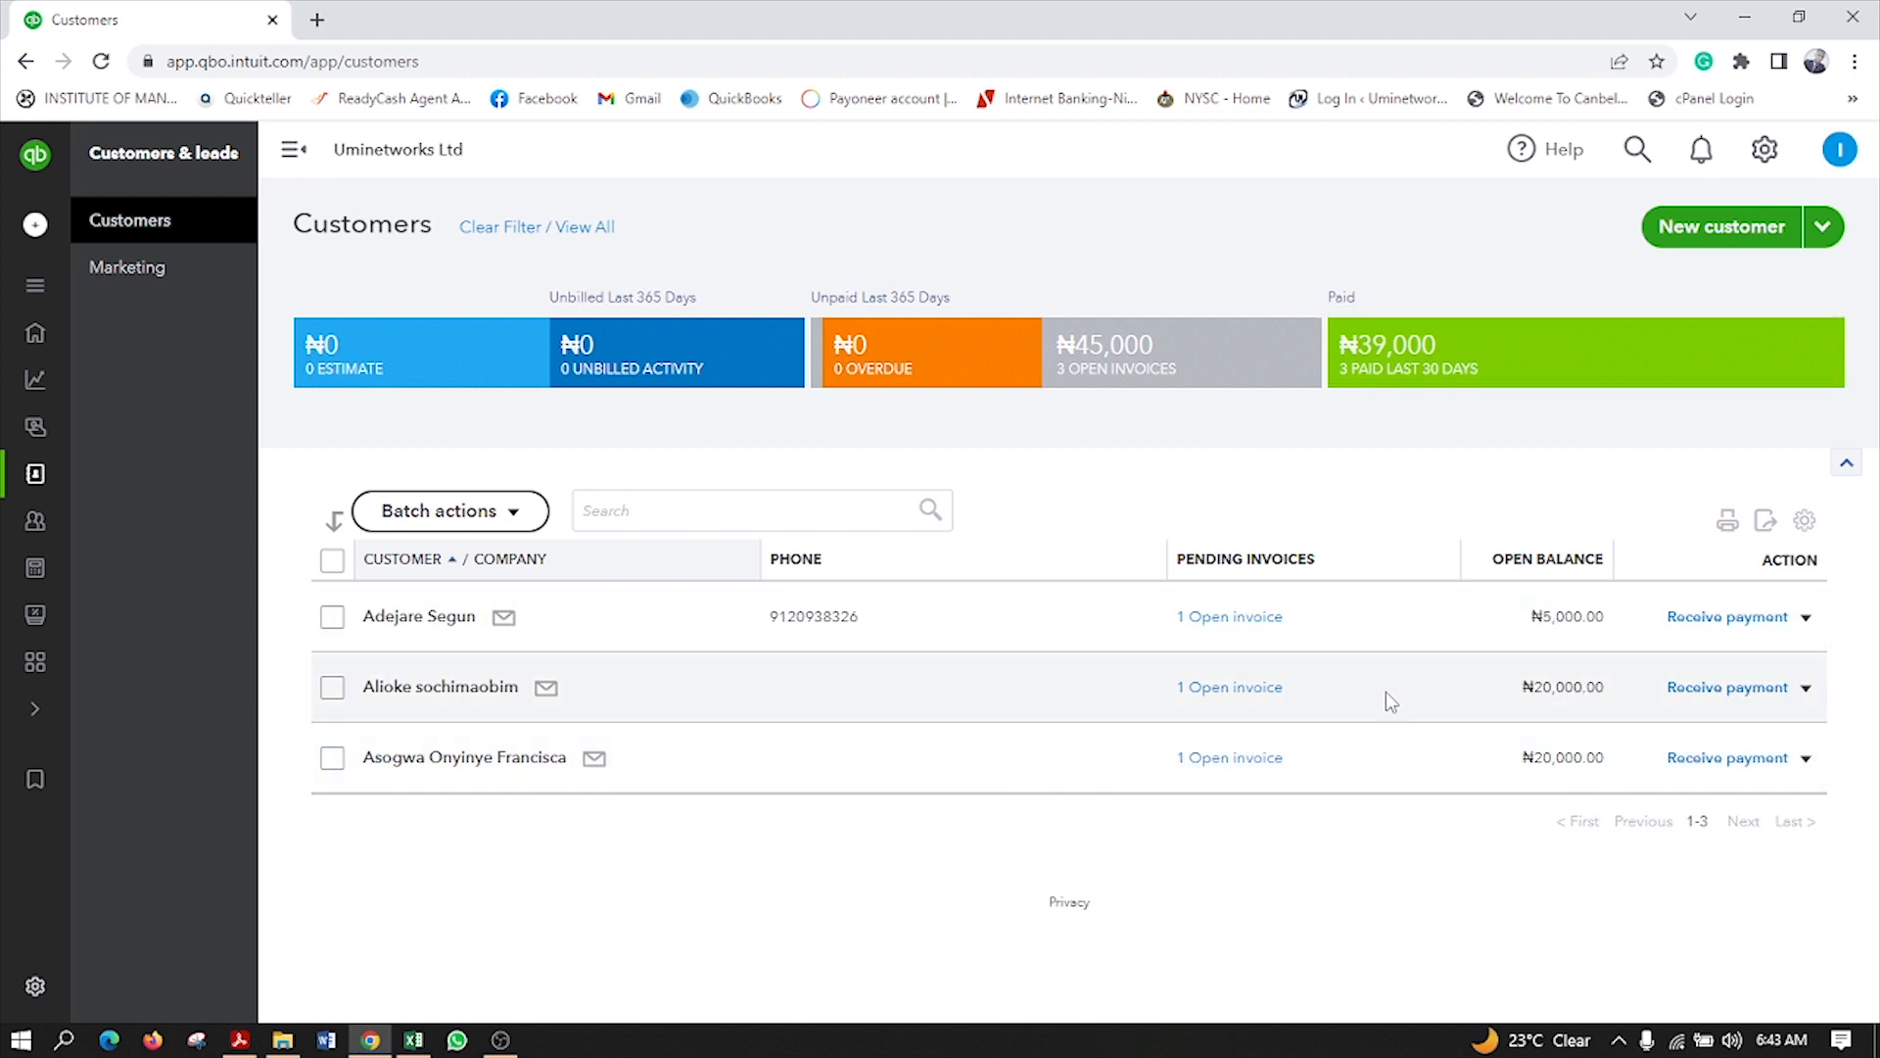
pyautogui.click(1758, 762)
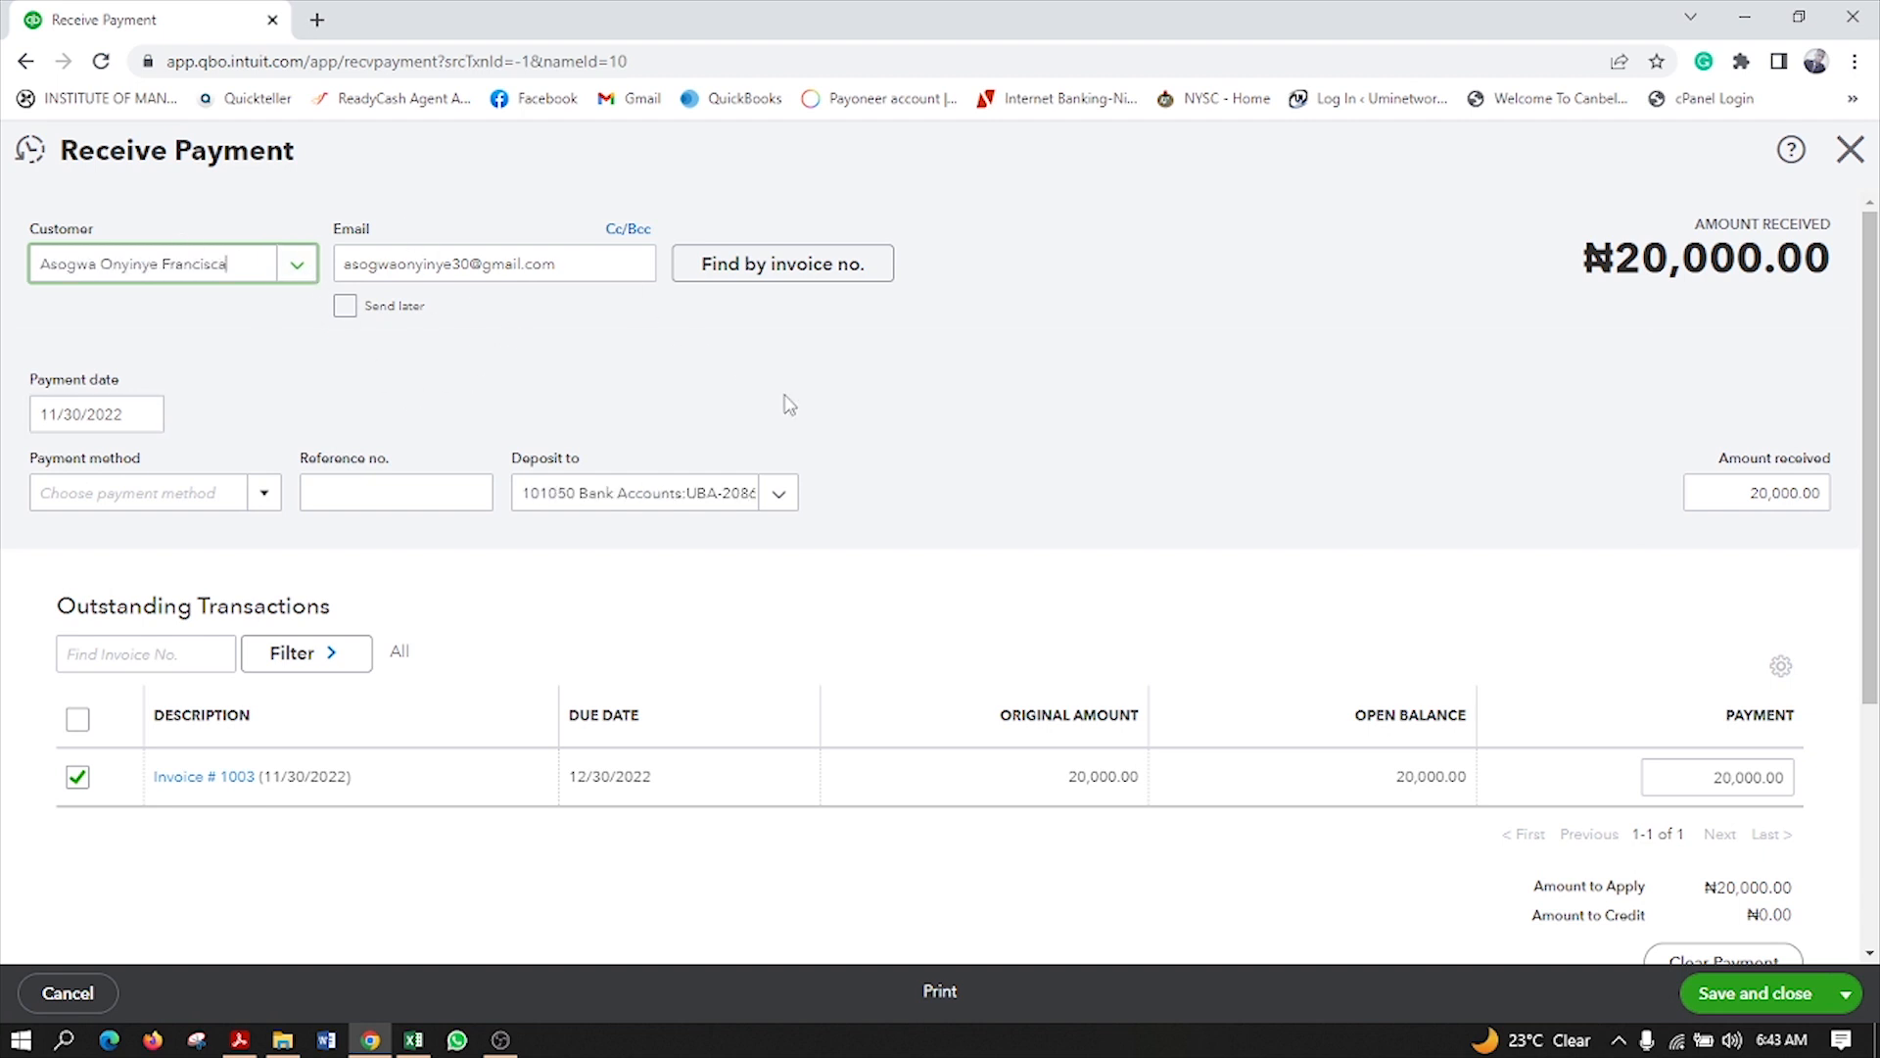
pyautogui.click(263, 493)
pyautogui.click(150, 617)
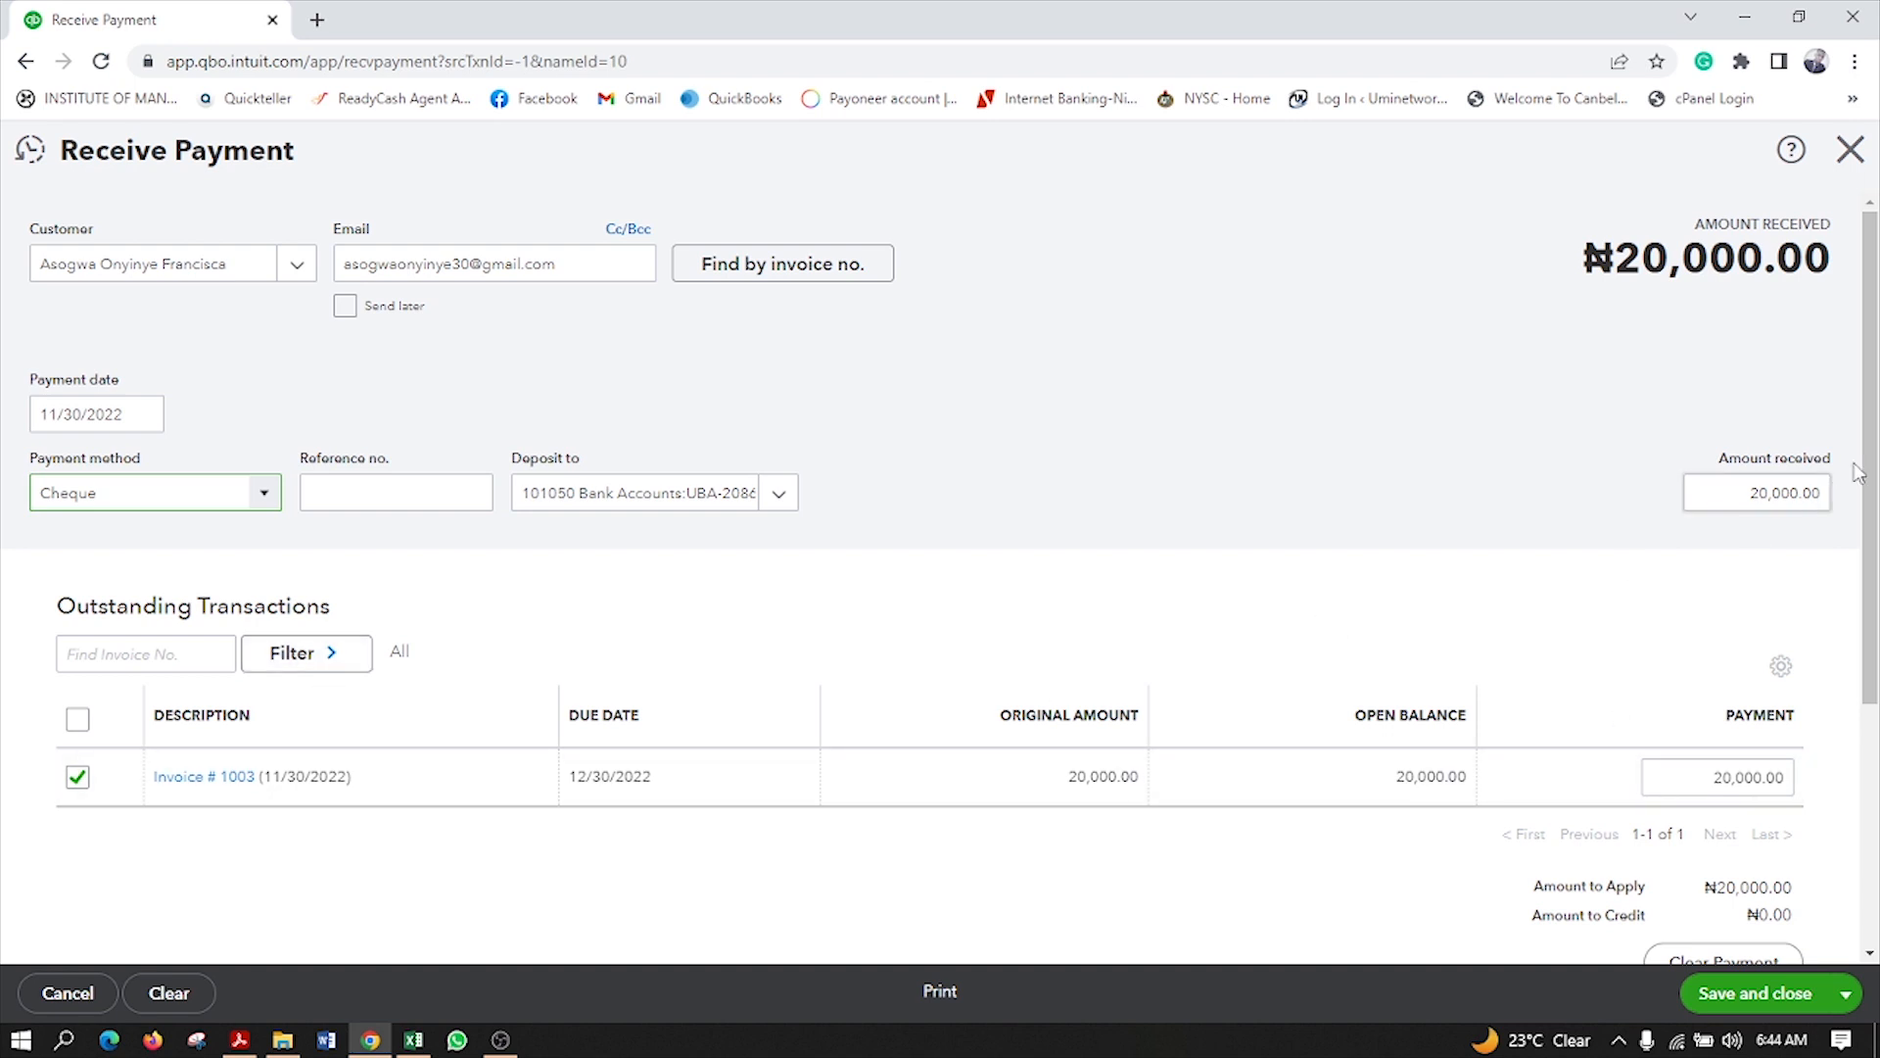
# Step: Review the 20,000 applied to the outstanding invoice, and save and close the cheque payment
pyautogui.moveTo(1868, 475); pyautogui.dragTo(1877, 578)
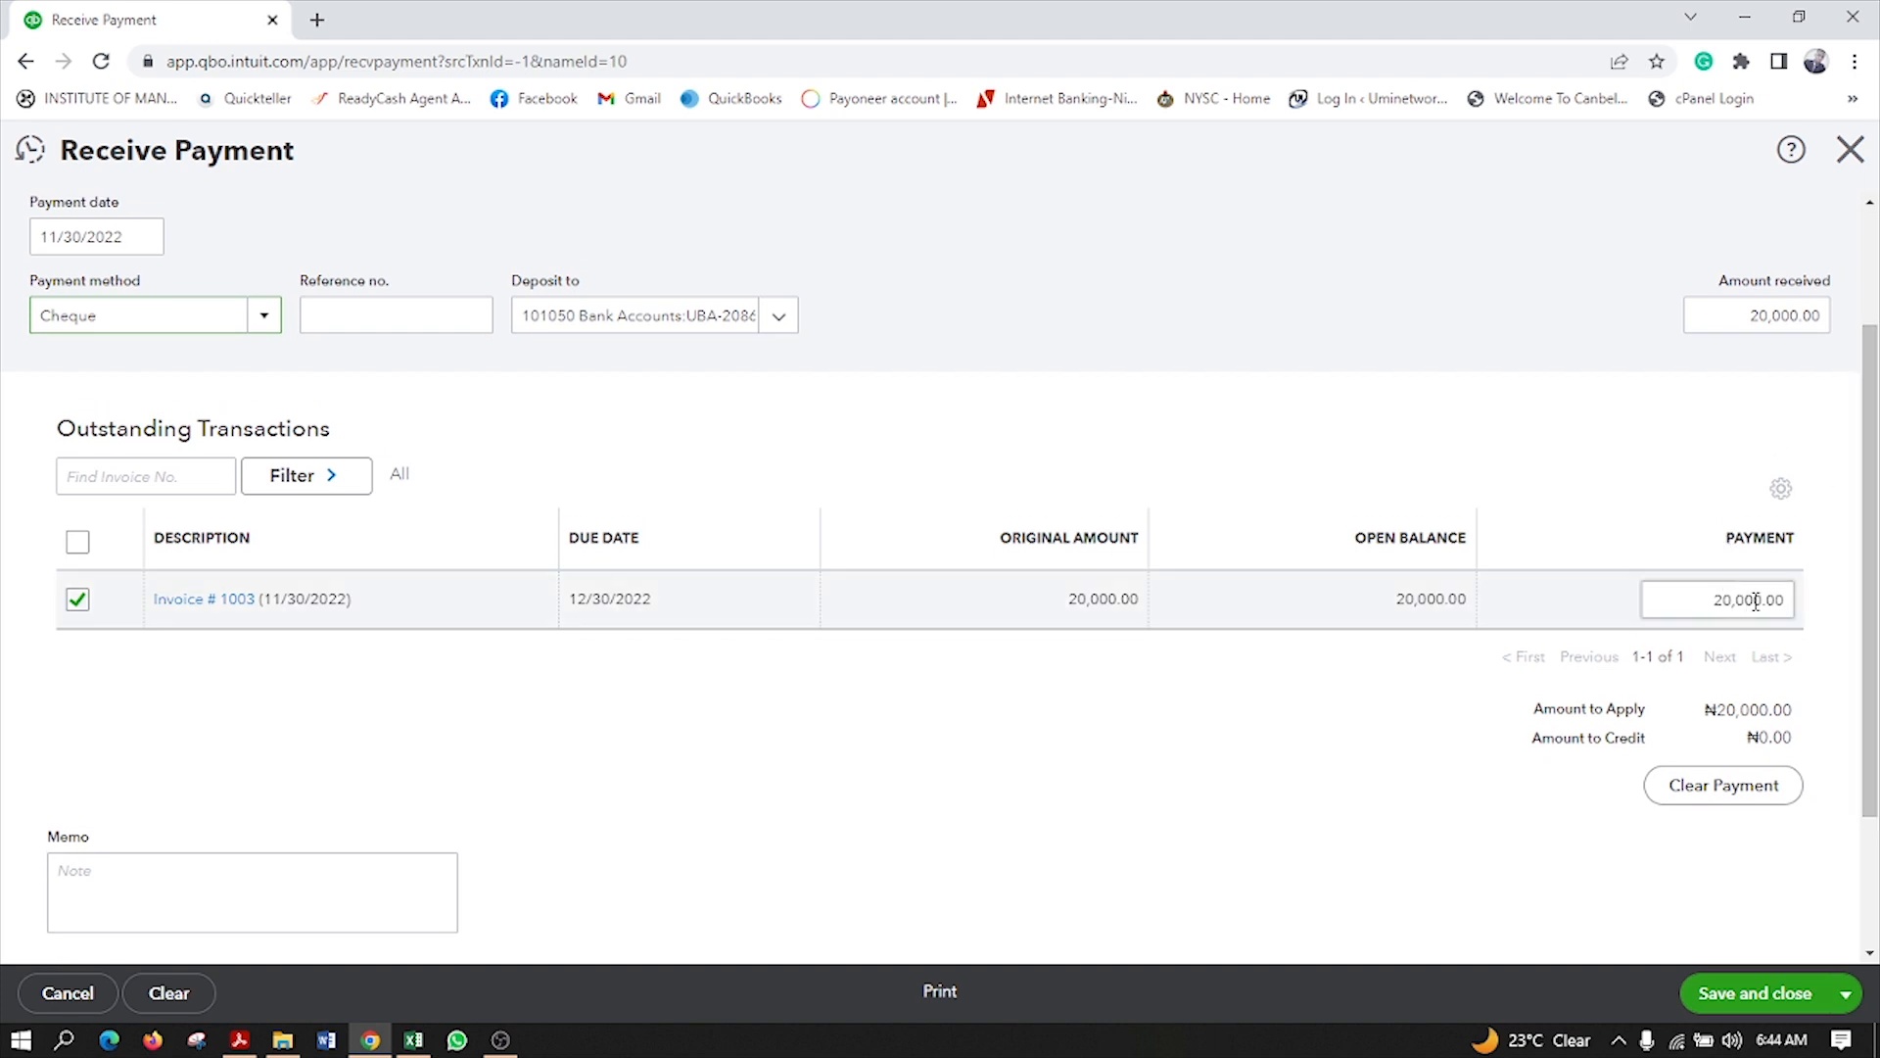
pyautogui.moveTo(1870, 390); pyautogui.dragTo(1870, 276)
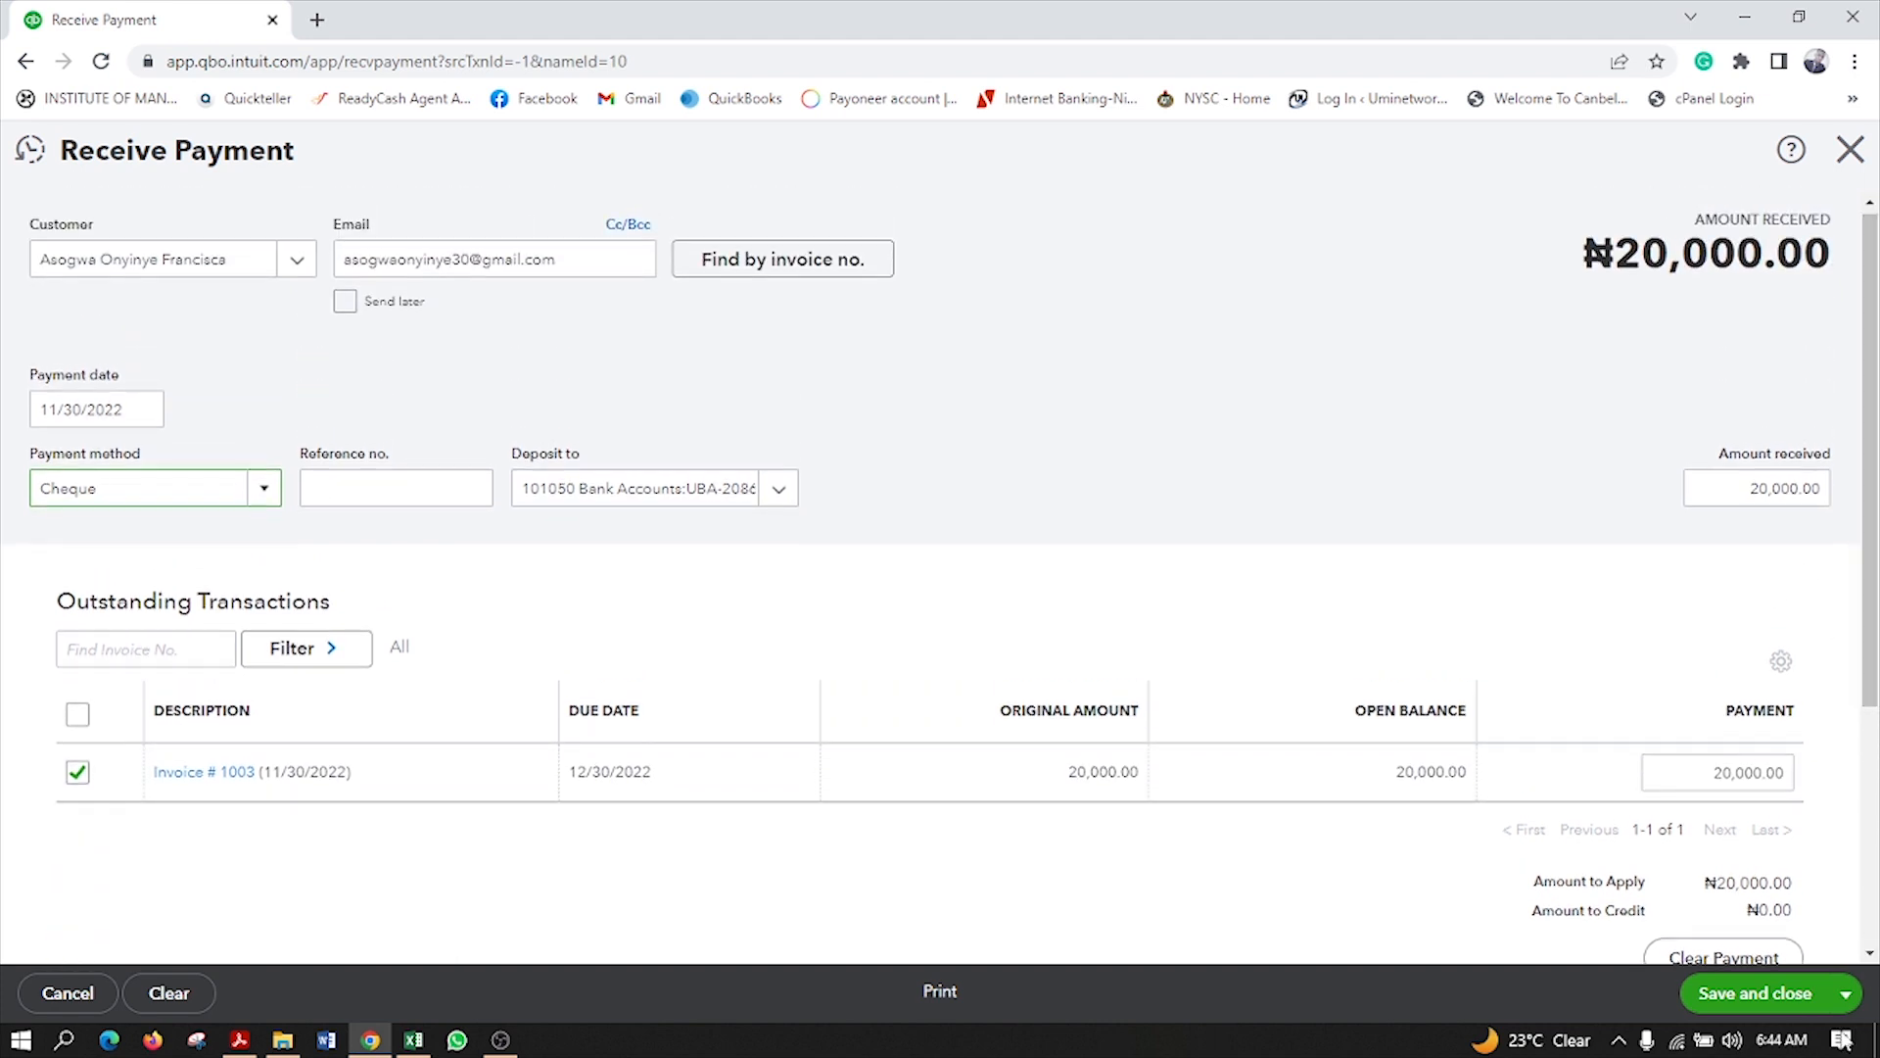
pyautogui.click(1732, 993)
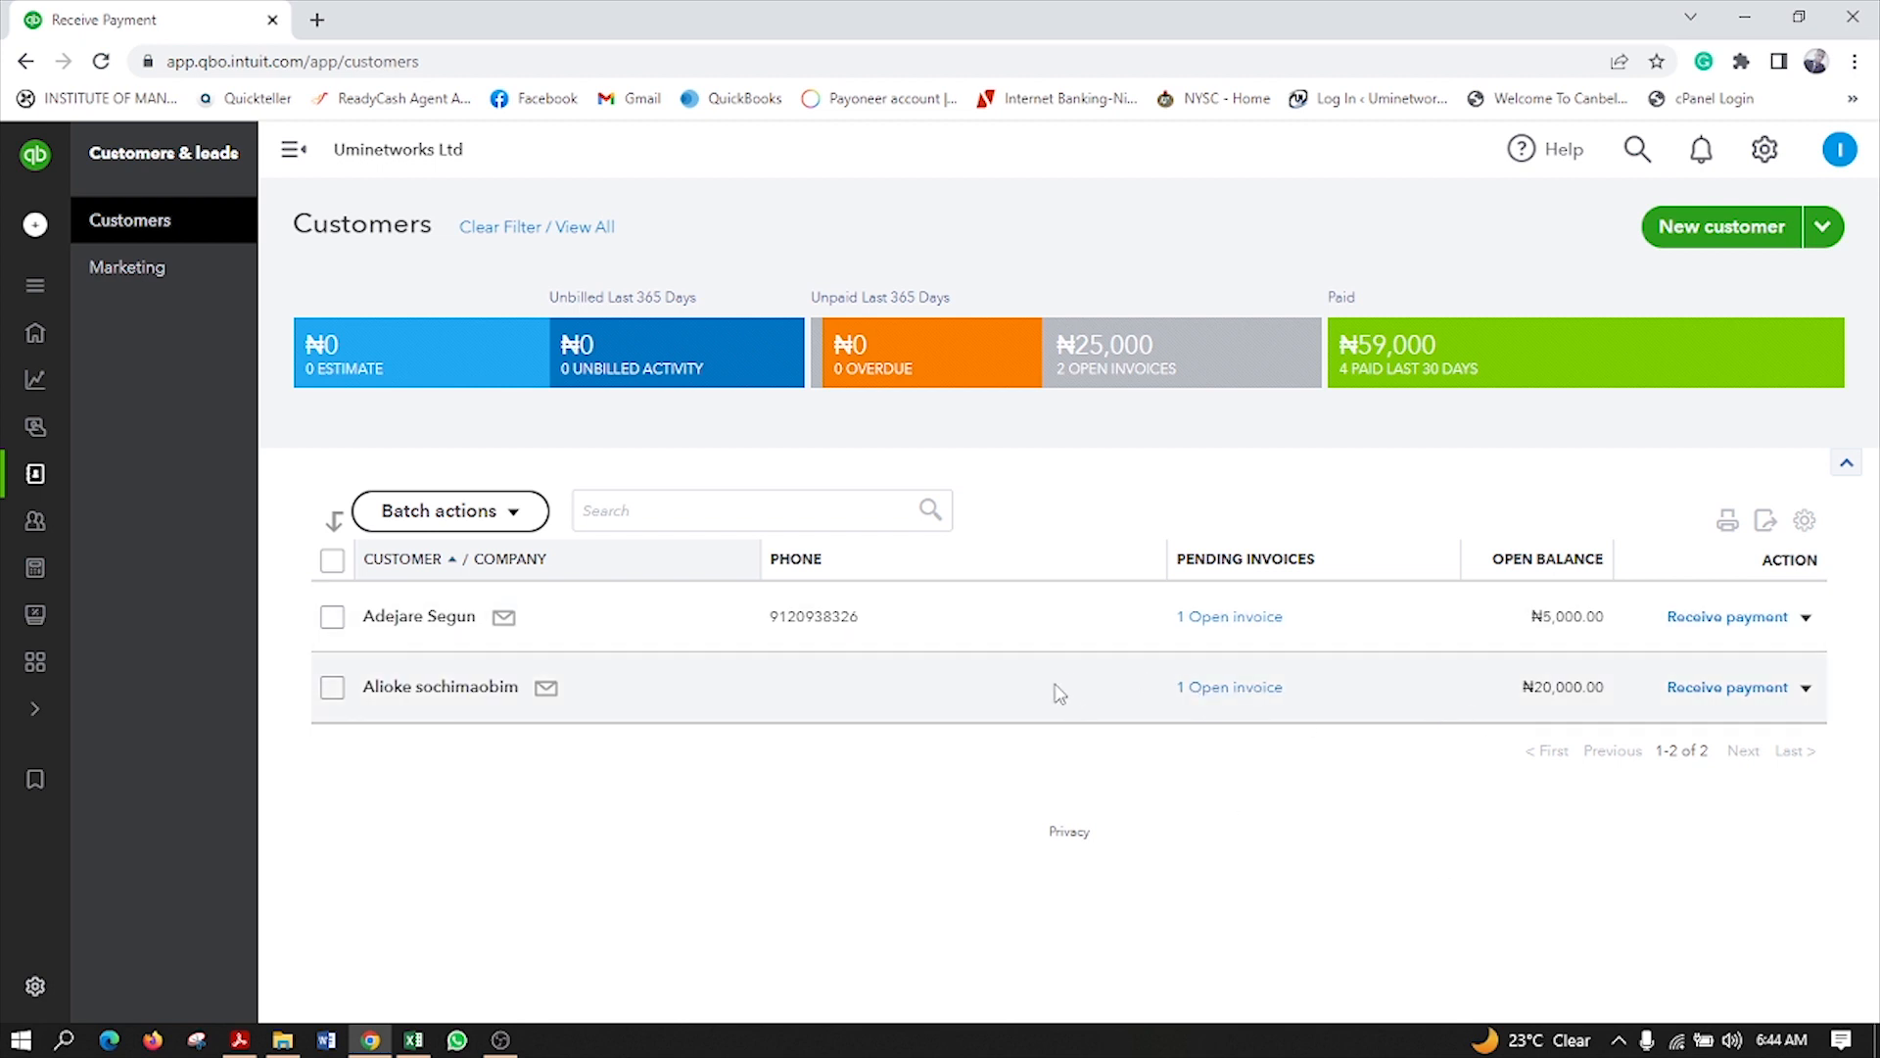
# Step: Filter the customer list to those paid in the last 30 days, and check the bank and income figures in the business overview
pyautogui.click(1413, 349)
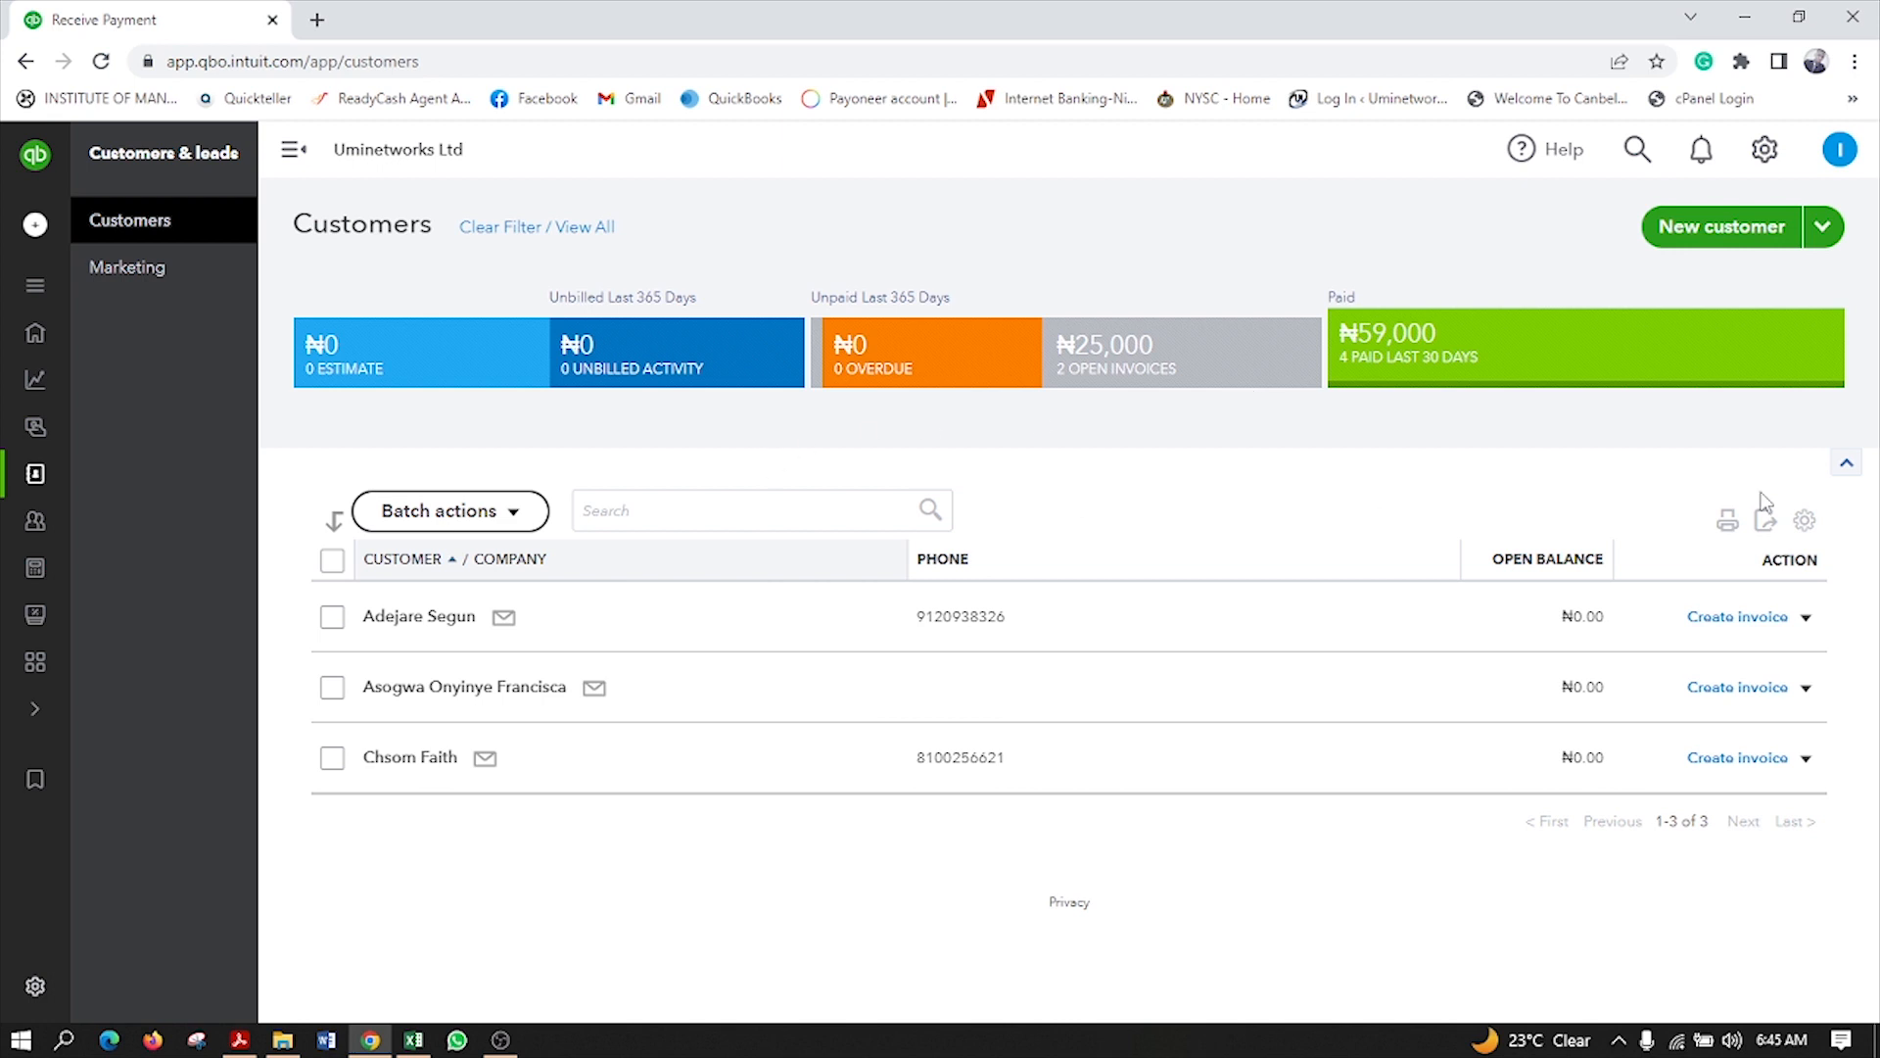
pyautogui.moveTo(41, 337)
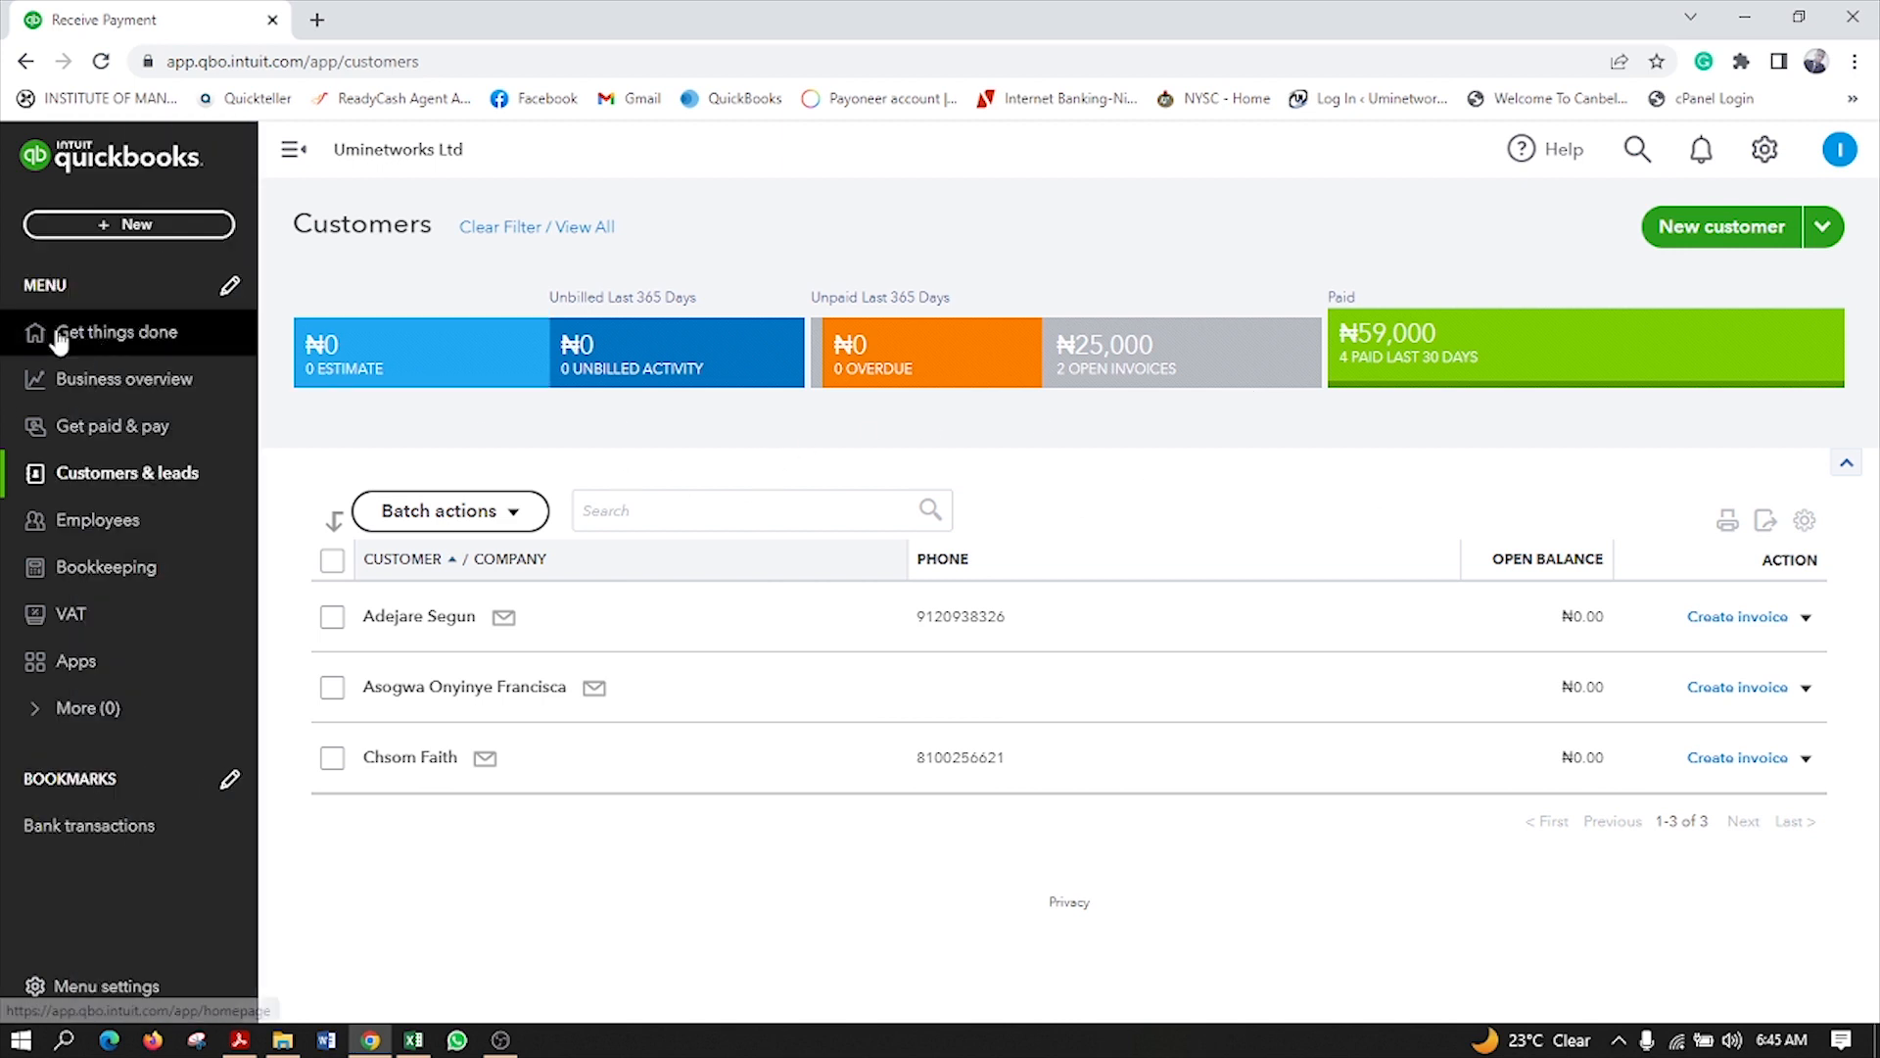
pyautogui.click(100, 395)
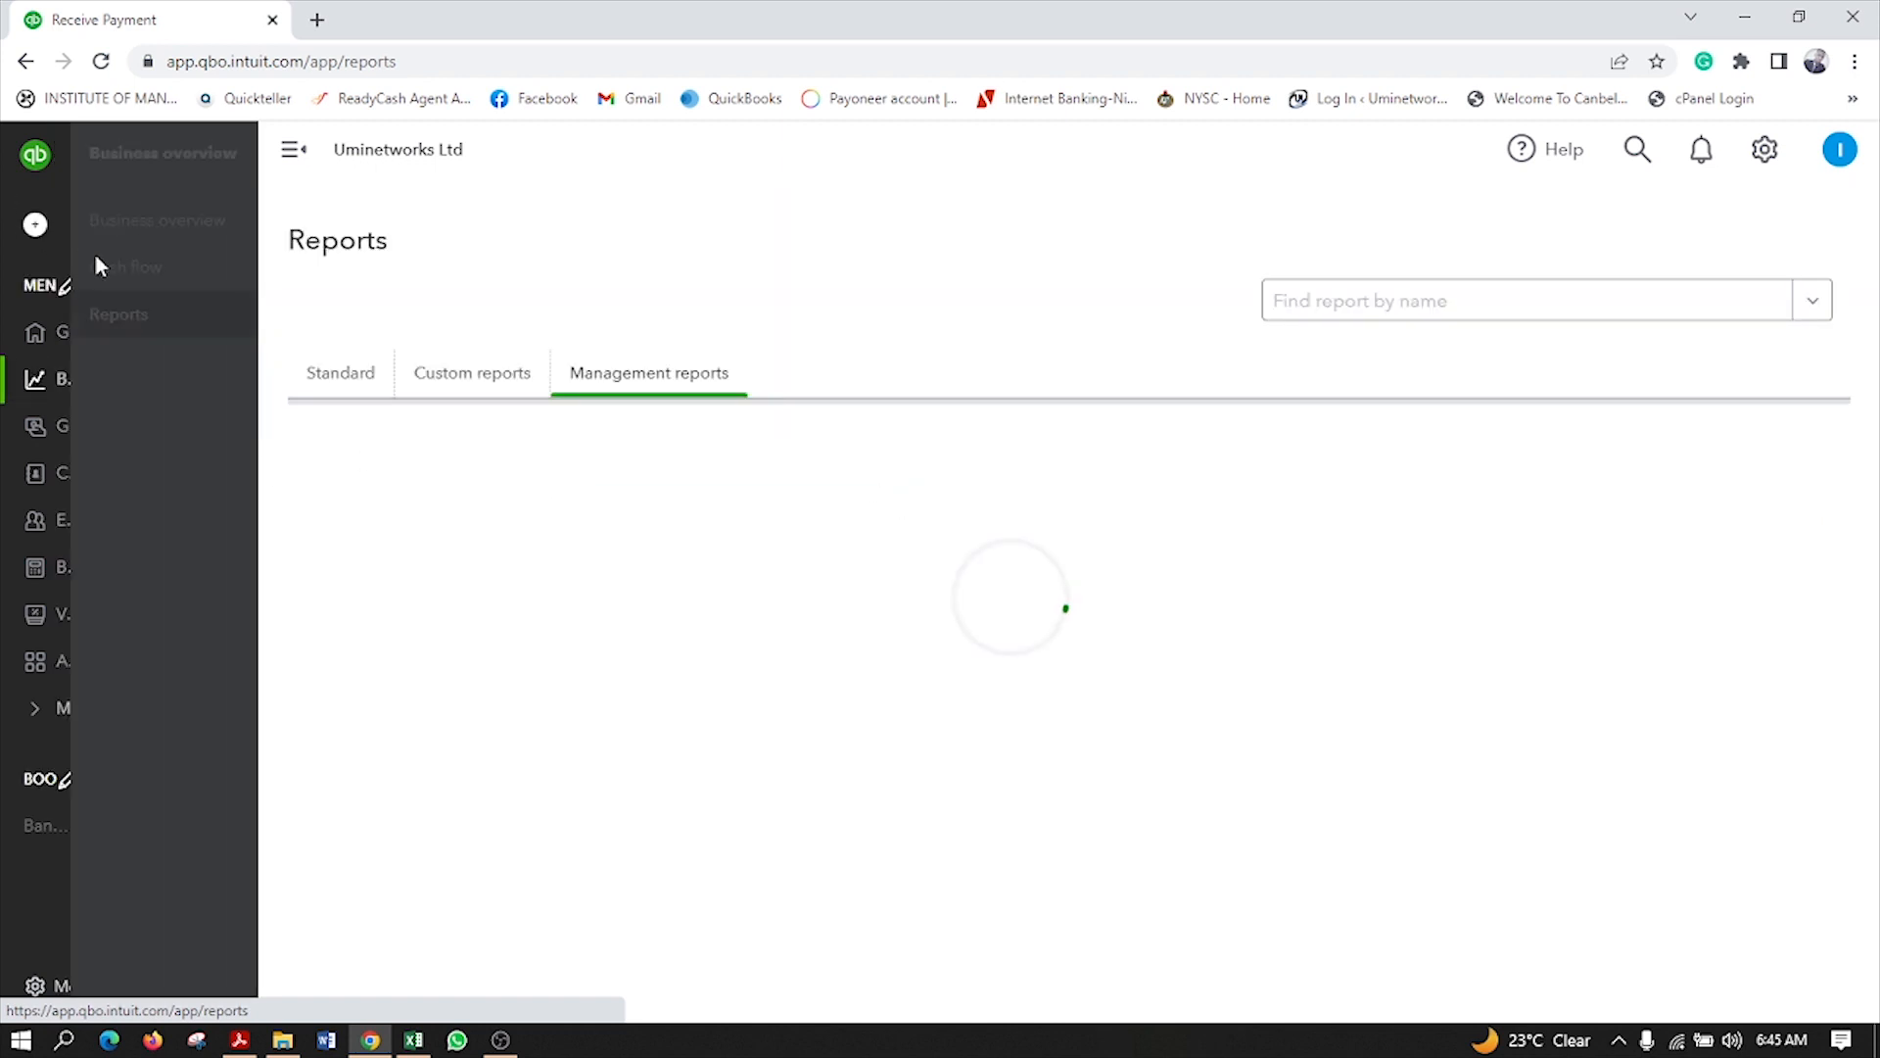
pyautogui.click(110, 231)
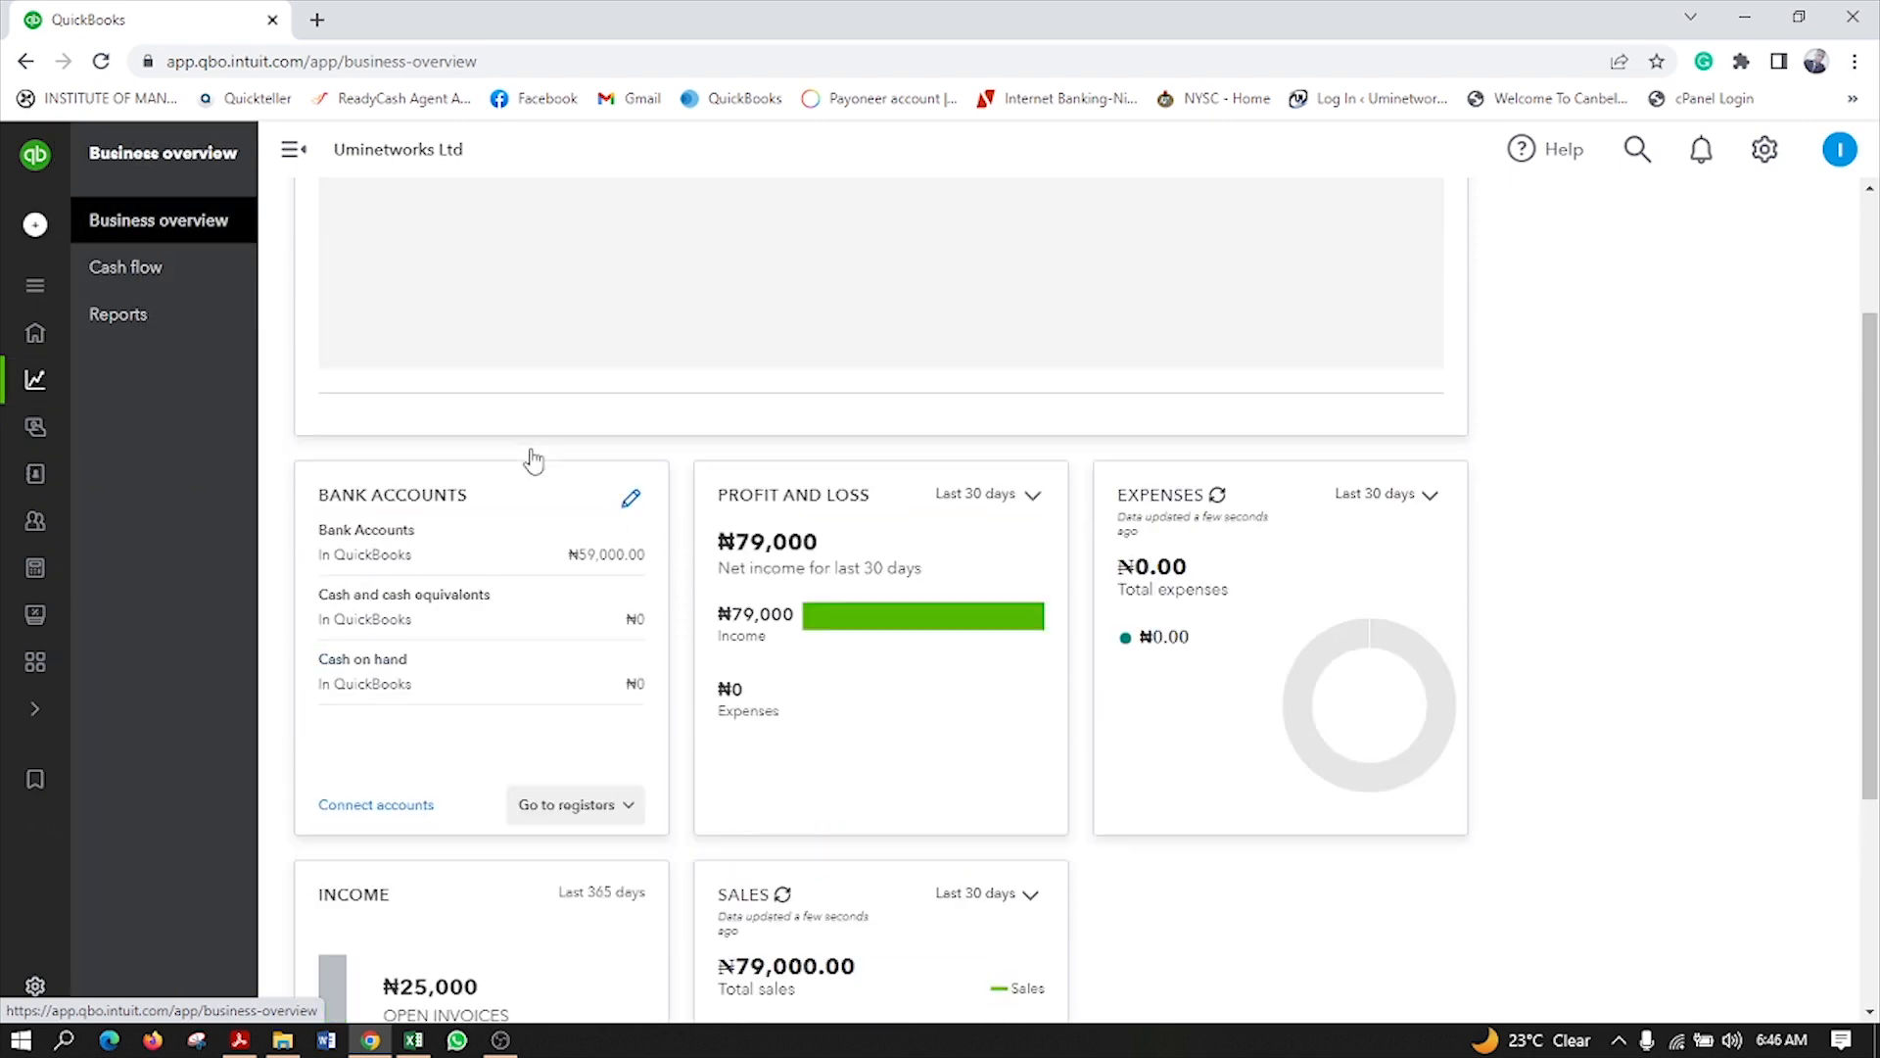
# Step: Switch to the accounting training PDF in Acrobat to view the training outline
pyautogui.click(240, 1040)
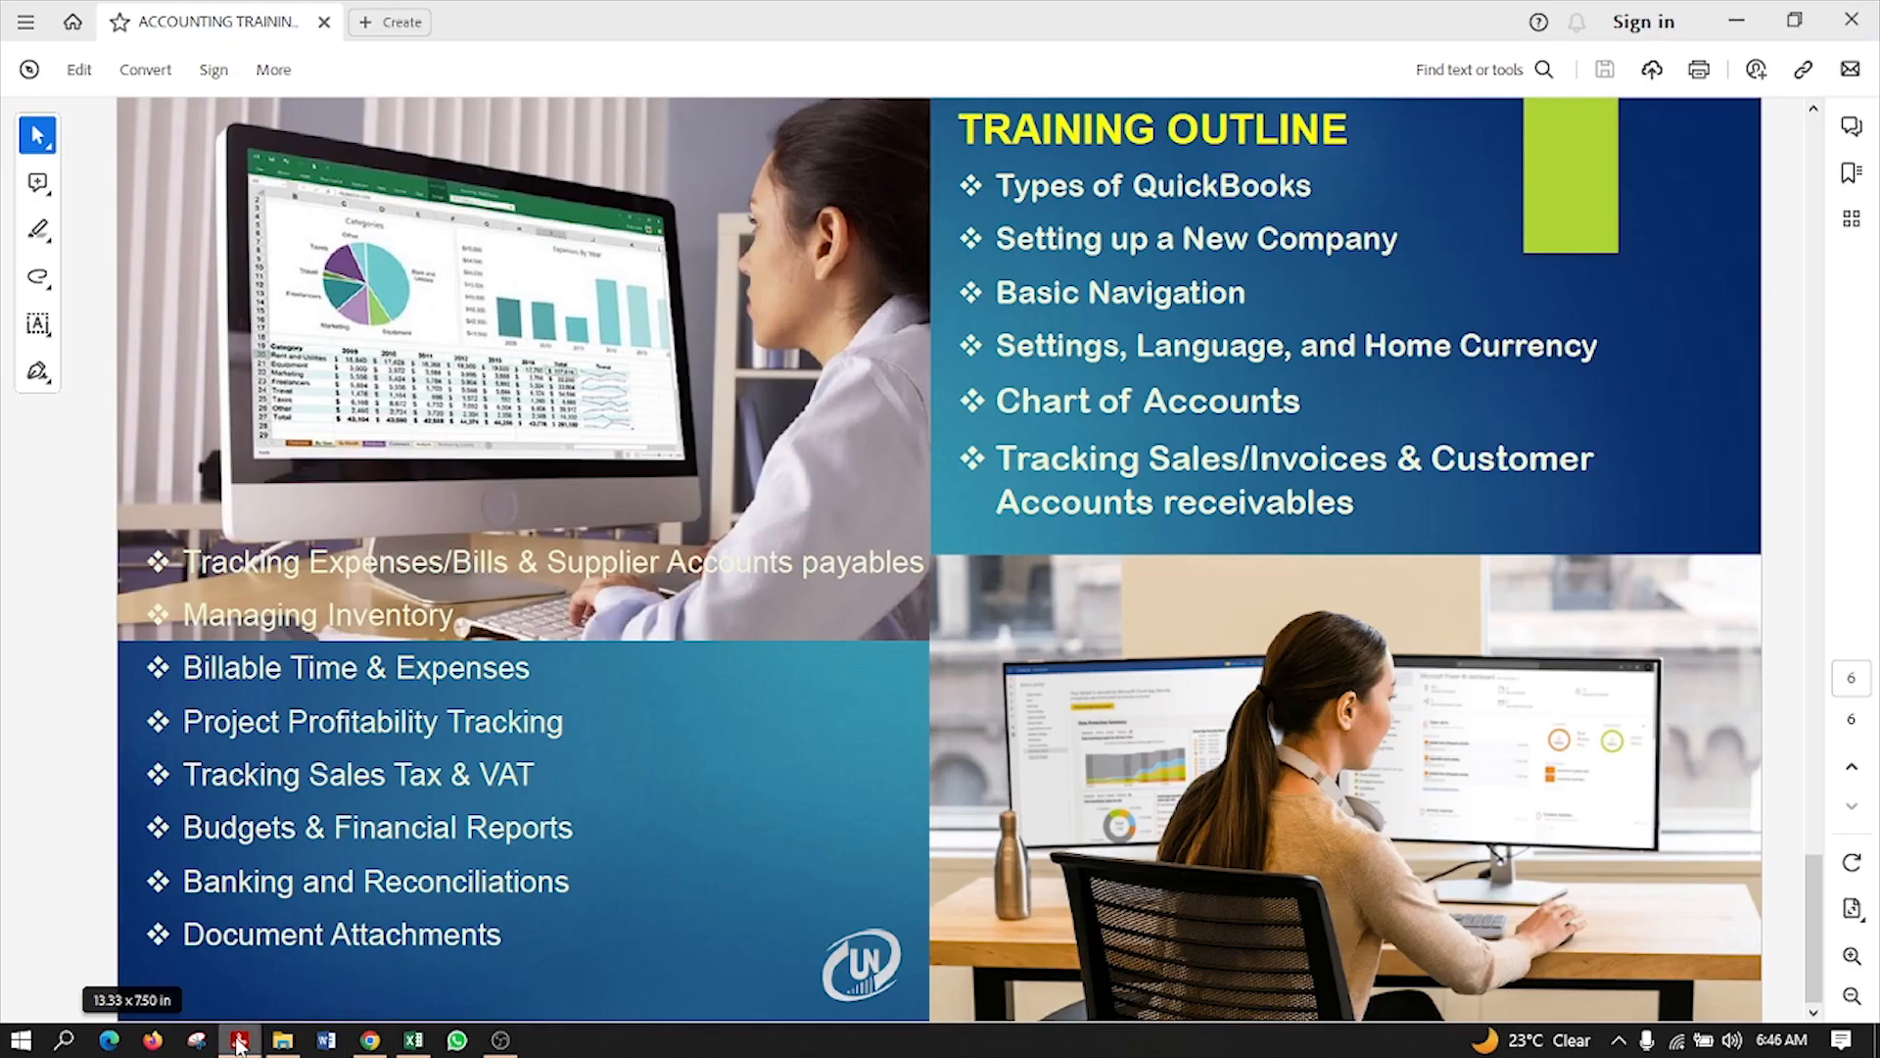